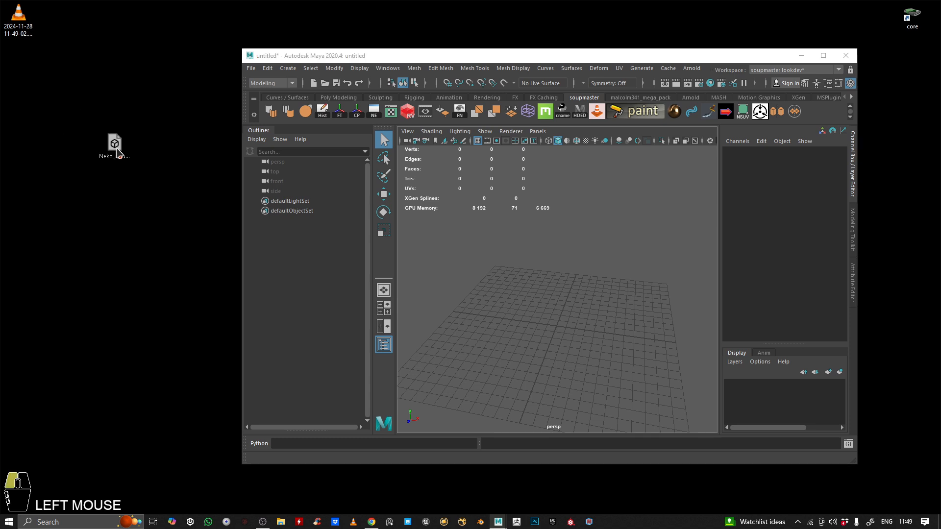
Import Neko_nouvs.obj from the desktop into the empty Maya scene and maximize the program window.
drag(106, 264, 106, 222)
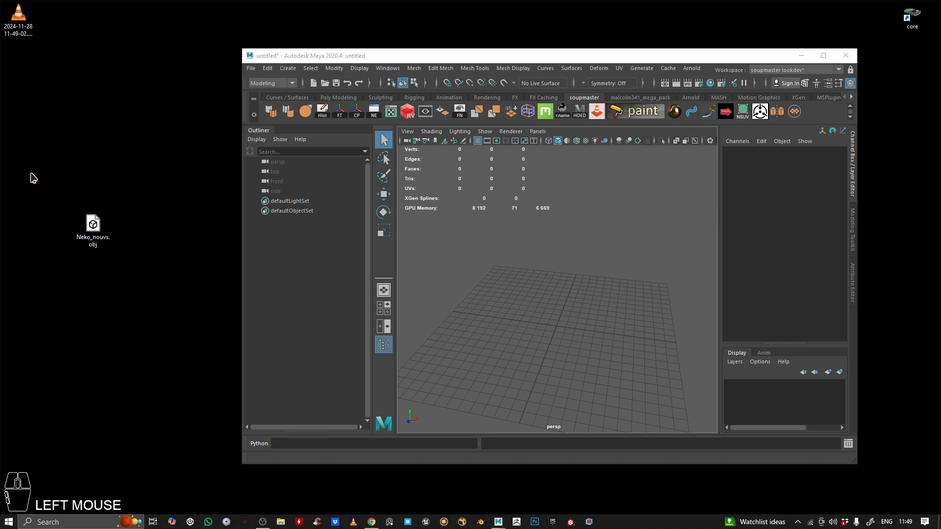
drag(164, 173, 70, 240)
drag(141, 180, 39, 314)
drag(95, 235, 85, 162)
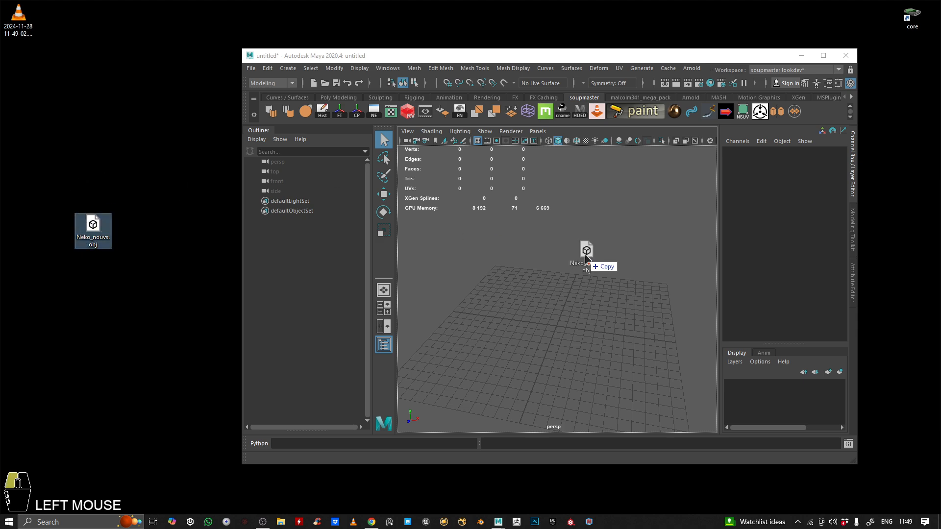
drag(577, 243, 556, 283)
scroll(556, 283, down, 5)
scroll(556, 283, up, 6)
alt+right_drag(556, 283, 546, 275)
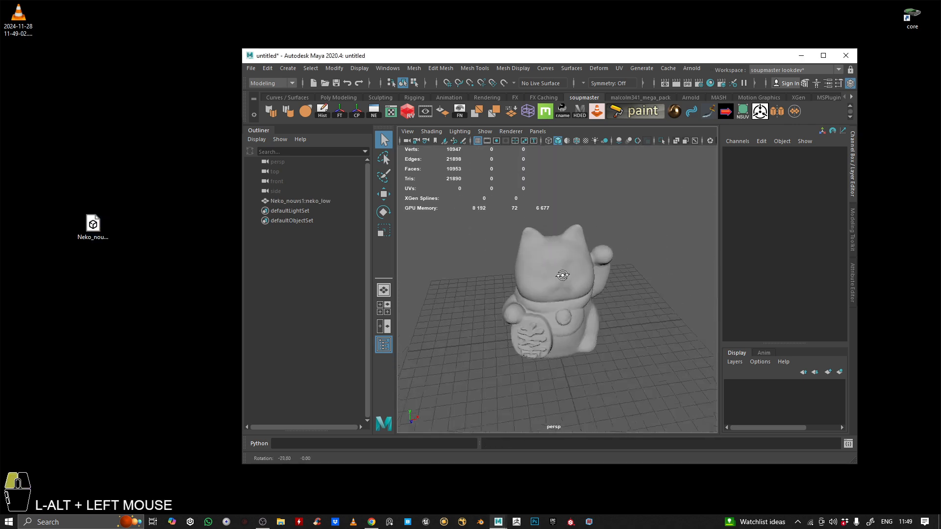
alt+drag(546, 275, 554, 277)
alt+right_drag(554, 277, 579, 267)
click(823, 55)
Examine the shading and faceting on the imported cat model's face, ears, collar and raised arm.
alt+drag(539, 252, 419, 248)
alt+right_drag(418, 248, 500, 250)
alt+drag(500, 251, 435, 269)
alt+right_drag(434, 269, 430, 243)
alt+drag(430, 243, 257, 287)
mouse_move(257, 287)
alt+right_down()
mouse_move(367, 350)
mouse_move(266, 275)
alt+right_up()
alt+drag(267, 275, 349, 284)
alt+right_drag(433, 275, 338, 277)
alt+drag(338, 277, 389, 278)
alt+right_drag(389, 278, 491, 187)
alt+drag(432, 261, 403, 255)
alt+right_drag(403, 255, 439, 284)
alt+drag(439, 284, 389, 246)
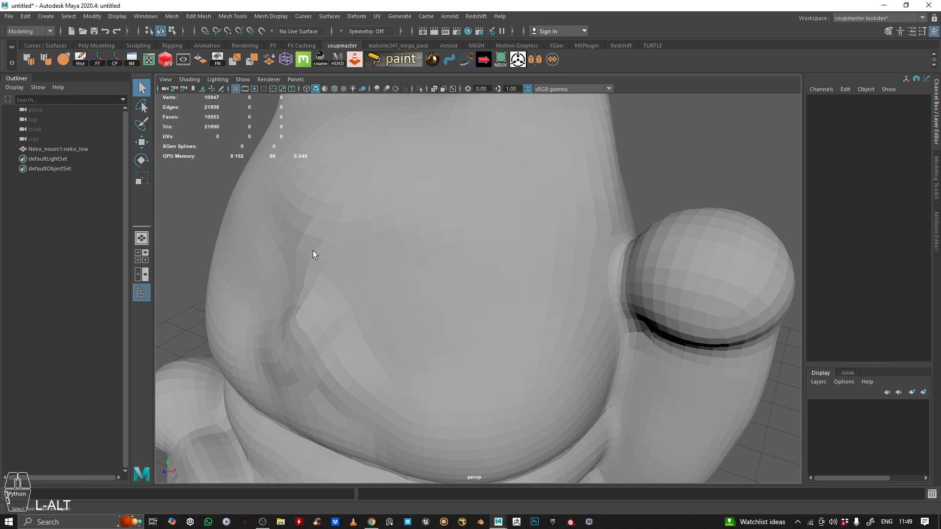
alt+right_drag(317, 240, 299, 231)
alt+drag(299, 231, 327, 221)
alt+right_drag(519, 272, 471, 275)
alt+drag(470, 275, 477, 304)
alt+right_drag(477, 305, 515, 314)
alt+drag(515, 314, 404, 287)
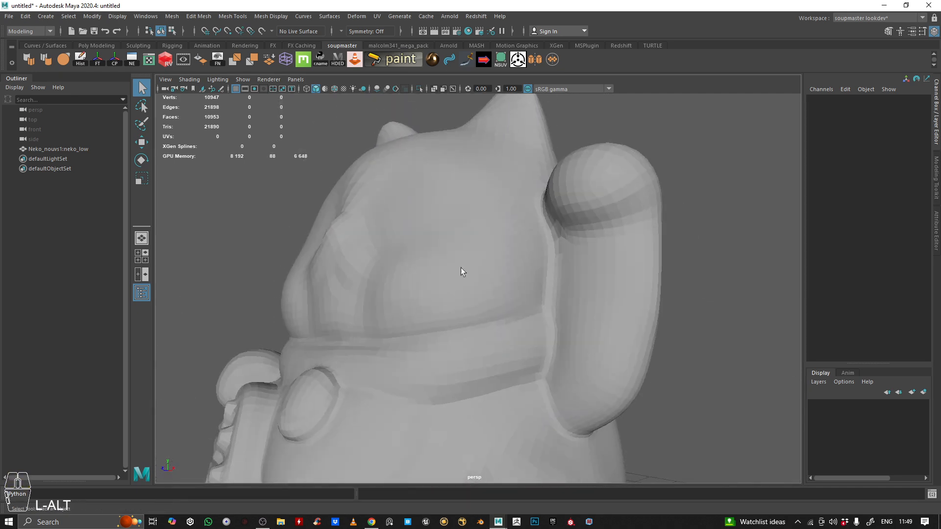
alt+right_drag(602, 306, 493, 272)
alt+middle_drag(493, 271, 515, 340)
alt+right_drag(514, 340, 637, 271)
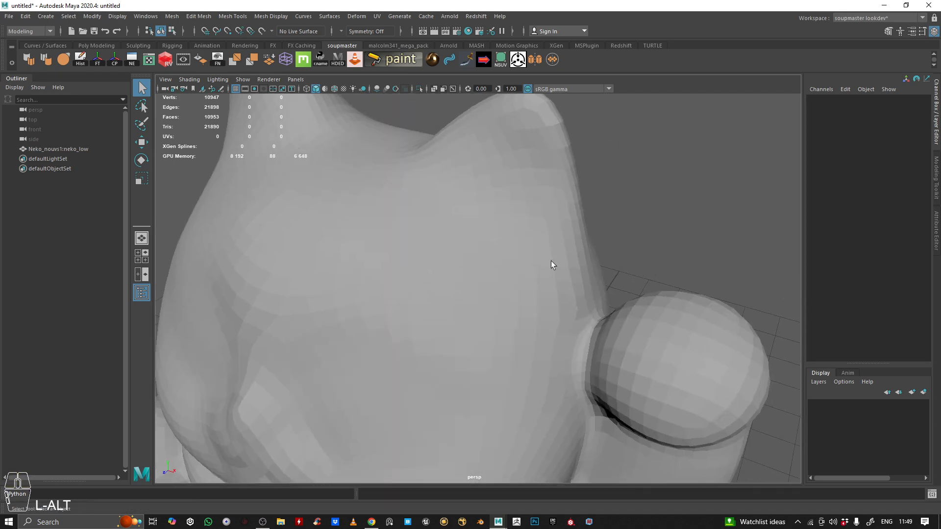
alt+right_drag(575, 294, 483, 286)
alt+drag(483, 286, 546, 241)
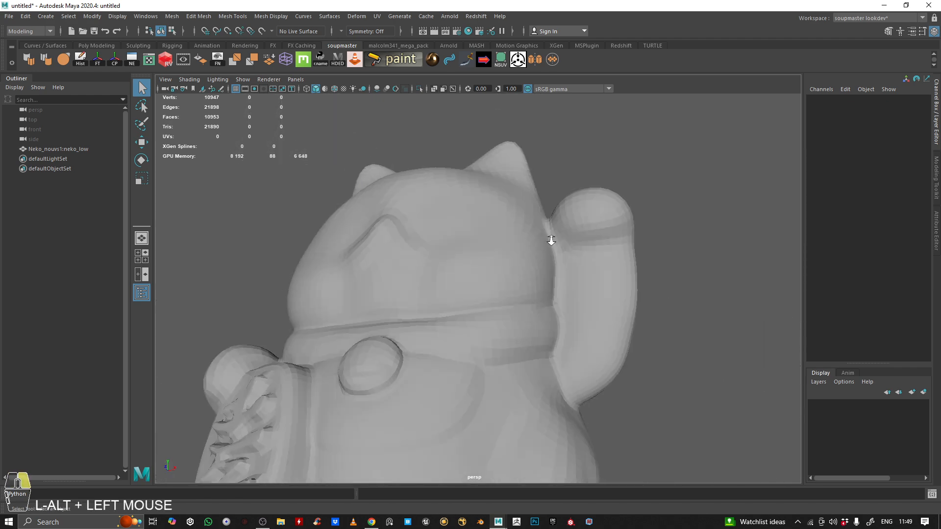
alt+right_drag(545, 241, 418, 265)
alt+drag(418, 266, 469, 294)
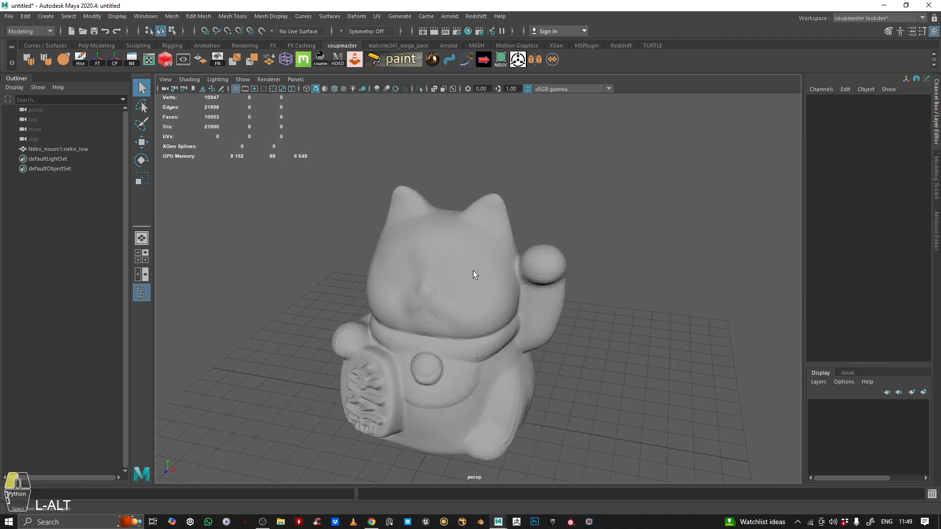
Soften all edges of the cat mesh and deselect it.
click(466, 223)
click(274, 18)
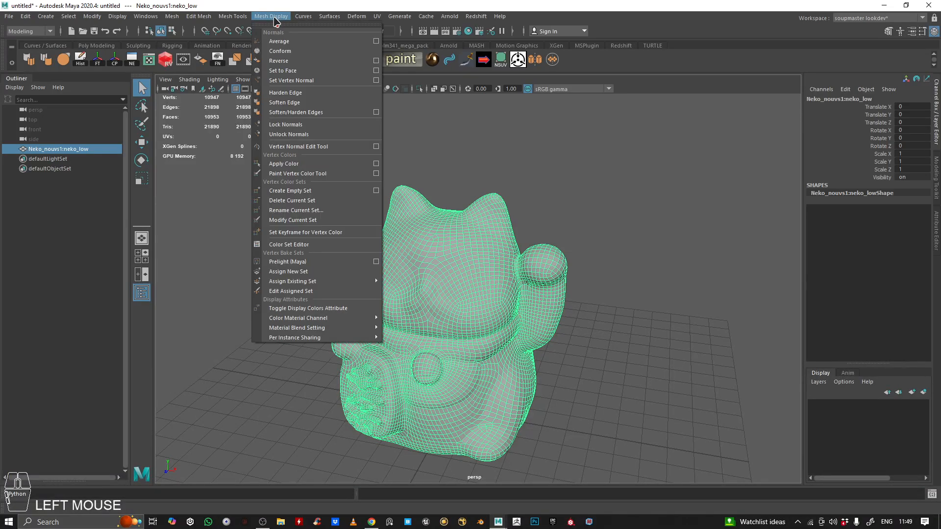
click(301, 102)
click(684, 198)
Examine the cat model's surface shading from several angles after softening the edges.
alt+drag(684, 198, 511, 270)
alt+right_drag(510, 268, 549, 274)
alt+drag(549, 275, 440, 235)
alt+right_drag(439, 234, 382, 250)
alt+drag(382, 250, 440, 263)
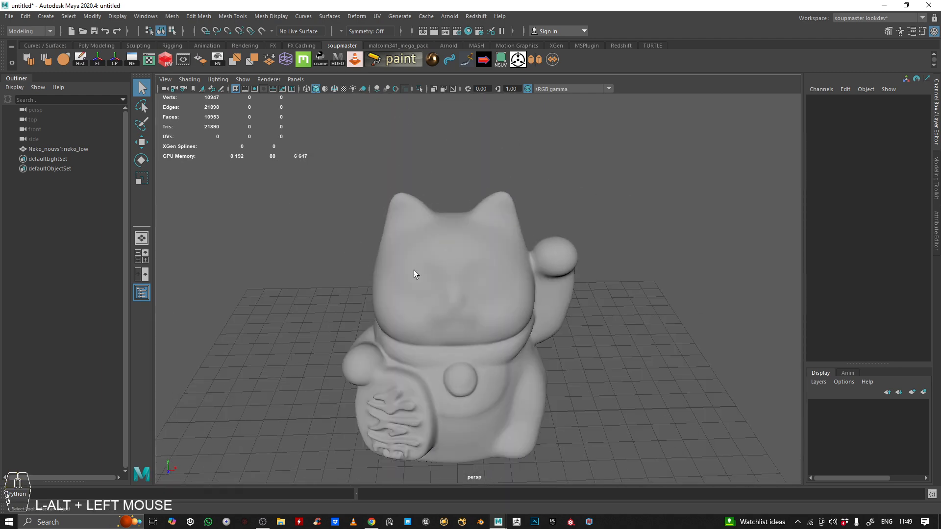
alt+right_drag(440, 263, 618, 257)
alt+drag(618, 257, 569, 254)
alt+right_drag(570, 254, 529, 240)
alt+drag(530, 240, 513, 264)
Open the UV Editor and resize and position it beside the cat model, with the UV Toolkit in view.
click(379, 16)
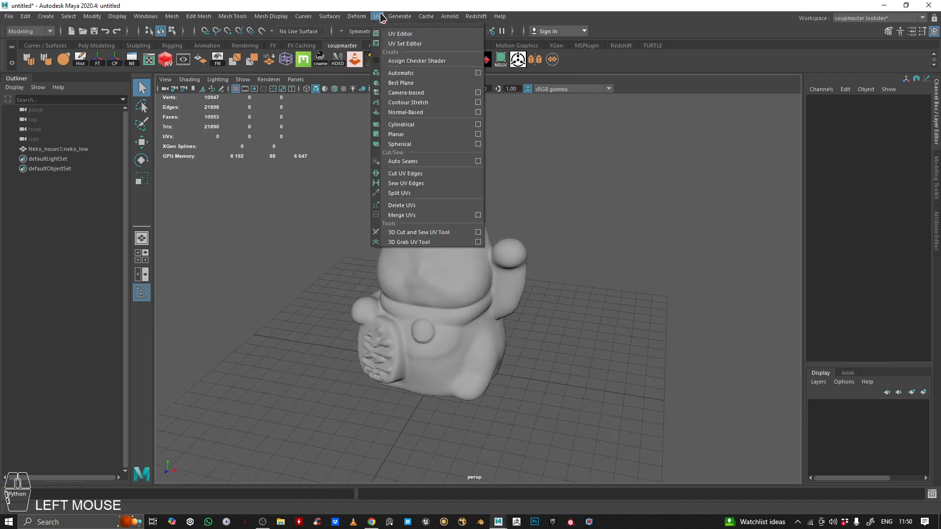
click(395, 34)
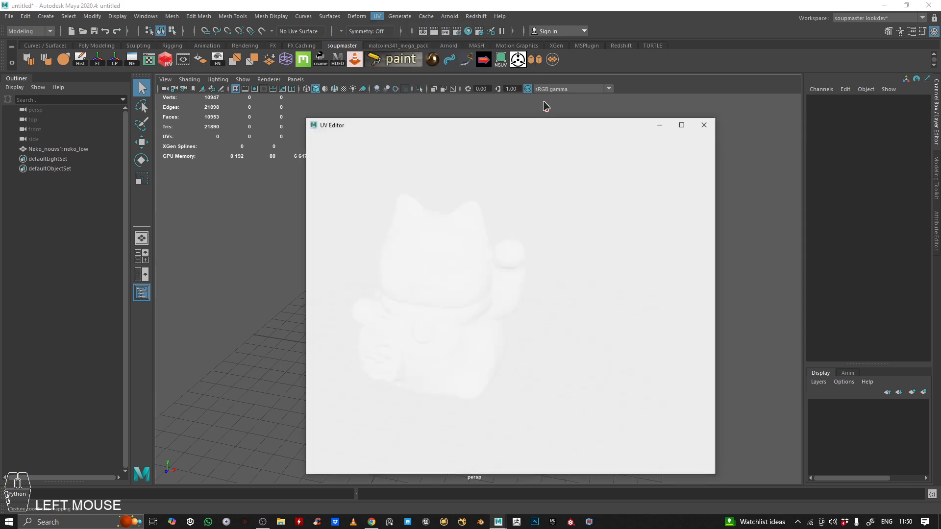
drag(90, 240, 714, 194)
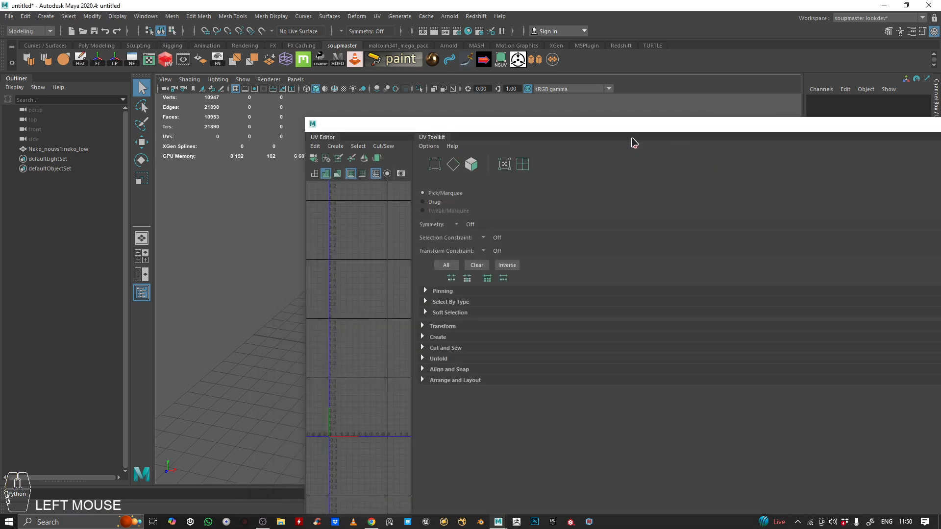
drag(415, 240, 859, 268)
drag(759, 126, 418, 99)
drag(906, 143, 668, 158)
drag(282, 224, 476, 220)
drag(378, 100, 591, 45)
drag(684, 192, 730, 192)
drag(505, 50, 590, 76)
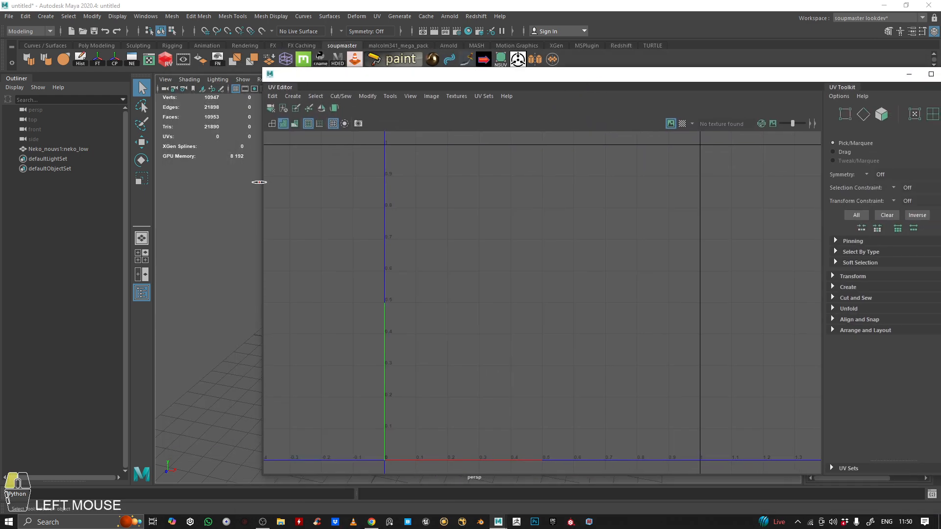
drag(259, 182, 480, 182)
alt+drag(314, 210, 326, 228)
alt+middle_drag(326, 225, 325, 224)
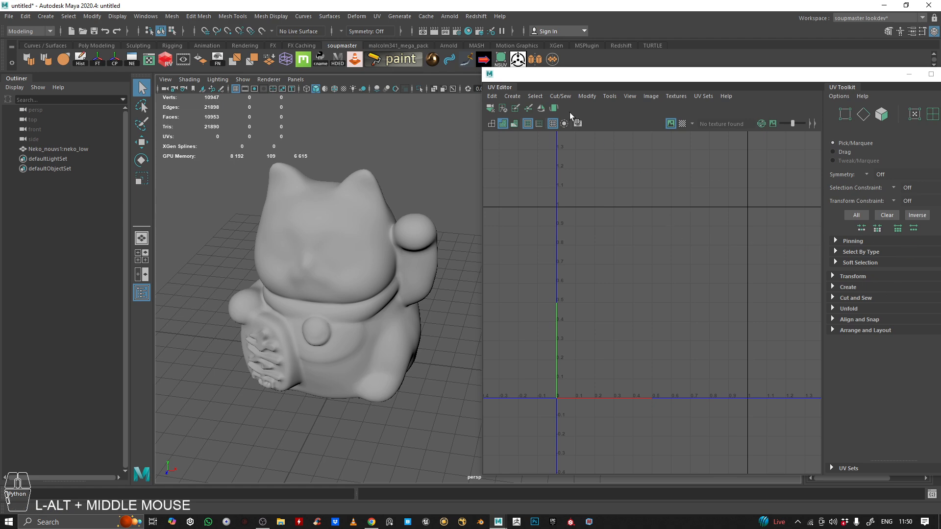
click(561, 96)
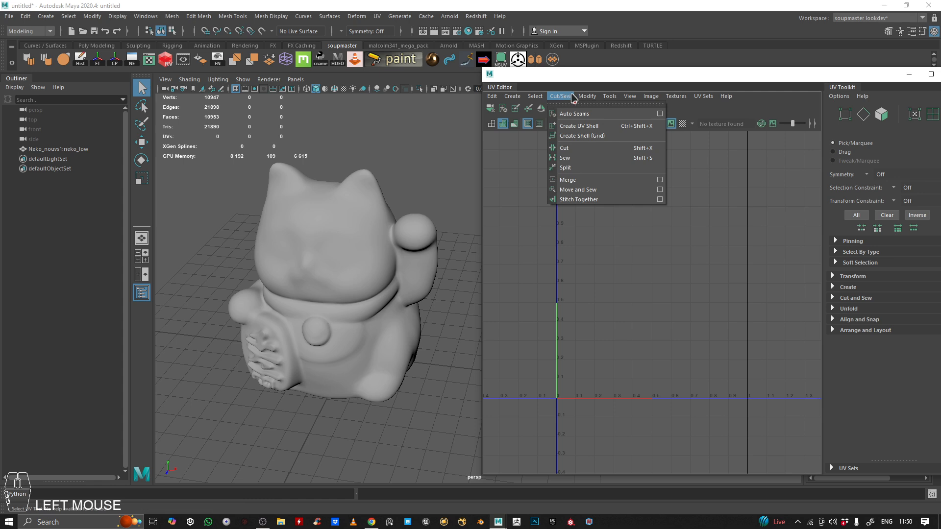
click(547, 190)
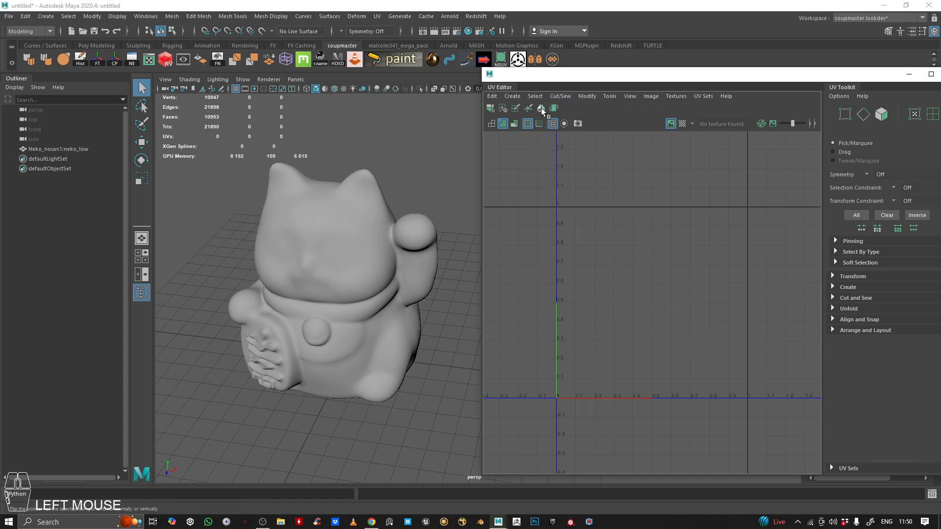
alt+right_drag(393, 242, 435, 252)
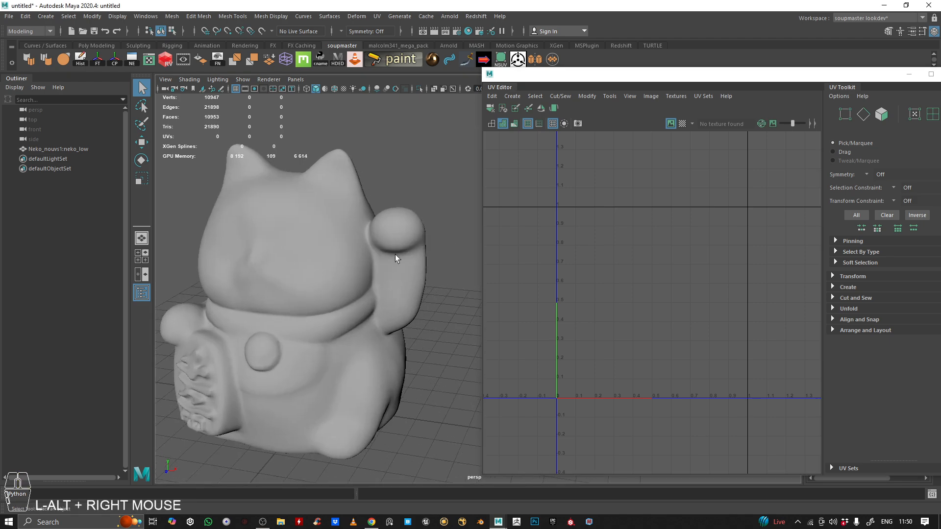
Select the cat mesh and shift the UV Editor window slightly so the model has more room.
click(324, 268)
alt+right_drag(324, 268, 301, 225)
alt+middle_drag(265, 217, 302, 217)
mouse_move(549, 76)
mouse_down()
mouse_move(436, 128)
mouse_move(565, 93)
mouse_move(566, 82)
mouse_up()
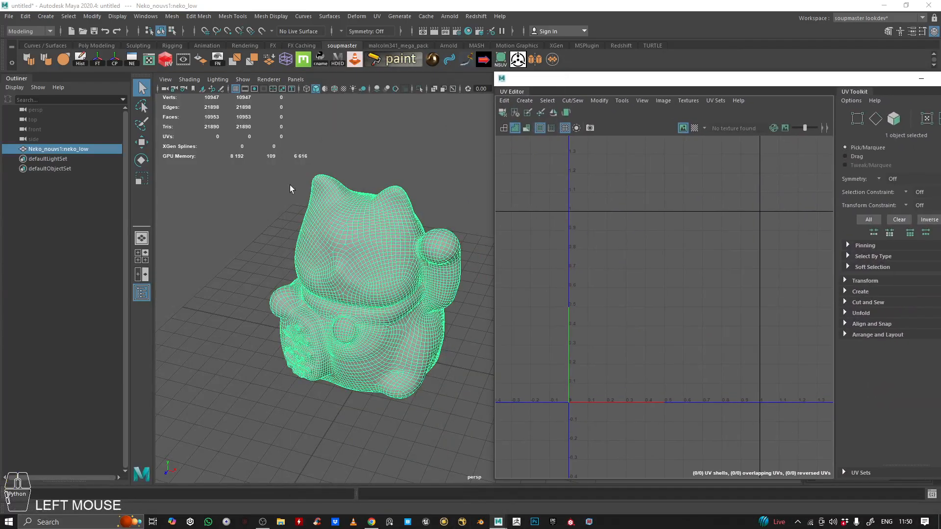
Examine the selected cat mesh's wireframe from different angles around the head, collar and raised arm.
alt+middle_drag(292, 185, 314, 186)
alt+right_drag(313, 186, 398, 185)
alt+right_drag(378, 252, 424, 245)
alt+drag(263, 331, 279, 273)
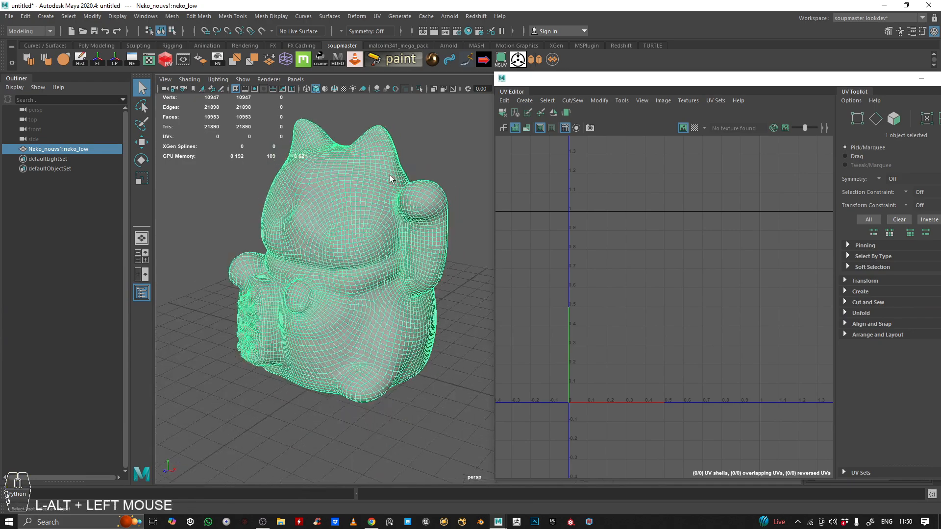
alt+right_drag(280, 273, 399, 189)
alt+middle_drag(399, 189, 370, 208)
alt+right_drag(370, 208, 477, 212)
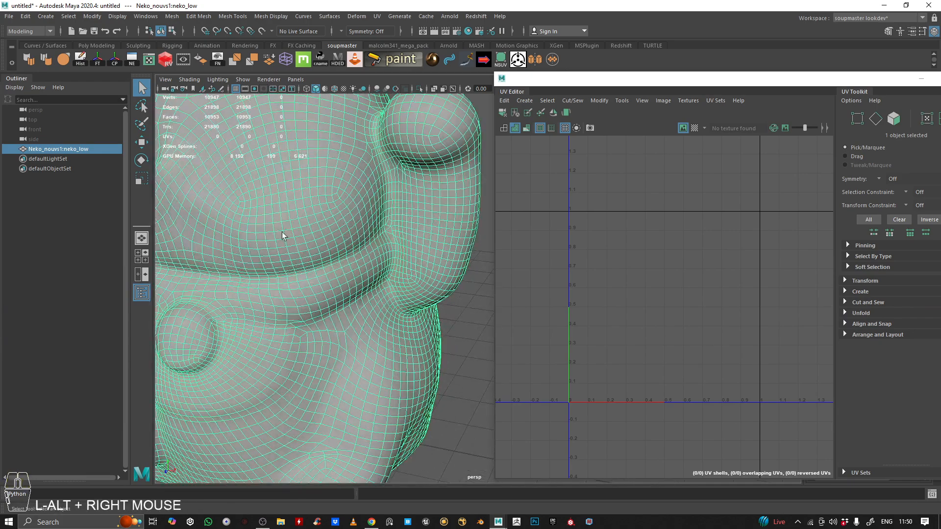
alt+right_drag(282, 236, 245, 231)
alt+middle_drag(245, 231, 374, 259)
alt+drag(374, 258, 330, 236)
alt+middle_drag(330, 235, 338, 241)
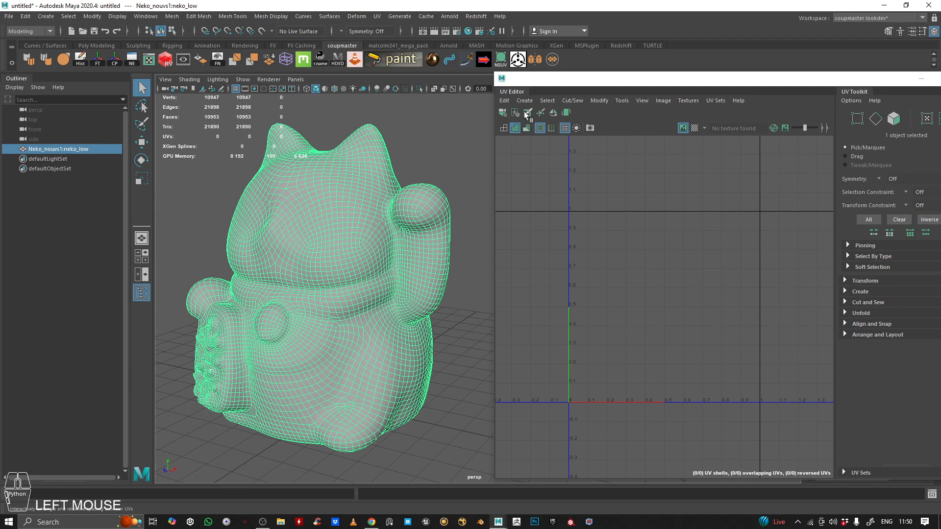
alt+drag(287, 278, 420, 294)
alt+right_drag(420, 294, 322, 290)
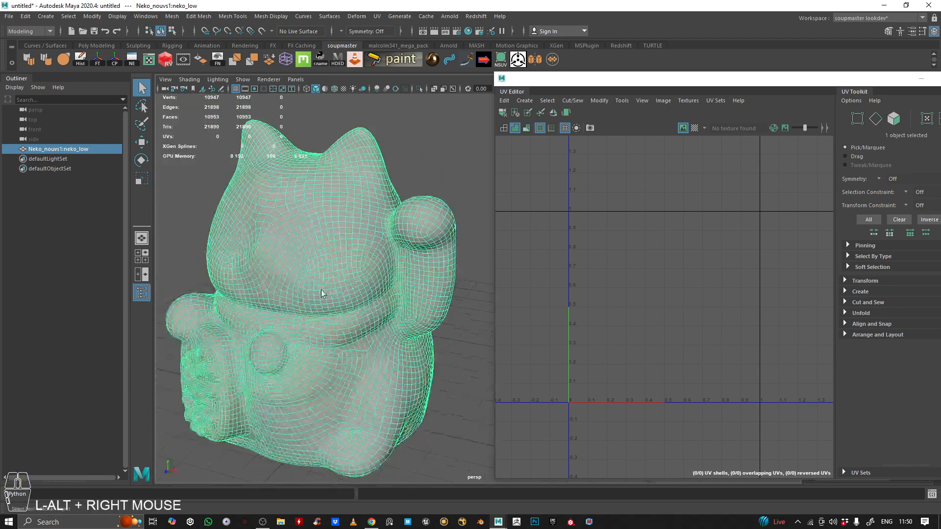
alt+drag(322, 290, 353, 304)
alt+right_drag(353, 304, 374, 294)
alt+drag(374, 294, 353, 277)
mouse_move(353, 277)
alt+right_down()
mouse_move(323, 272)
mouse_move(301, 248)
mouse_move(353, 260)
alt+right_up()
alt+middle_drag(353, 260, 313, 253)
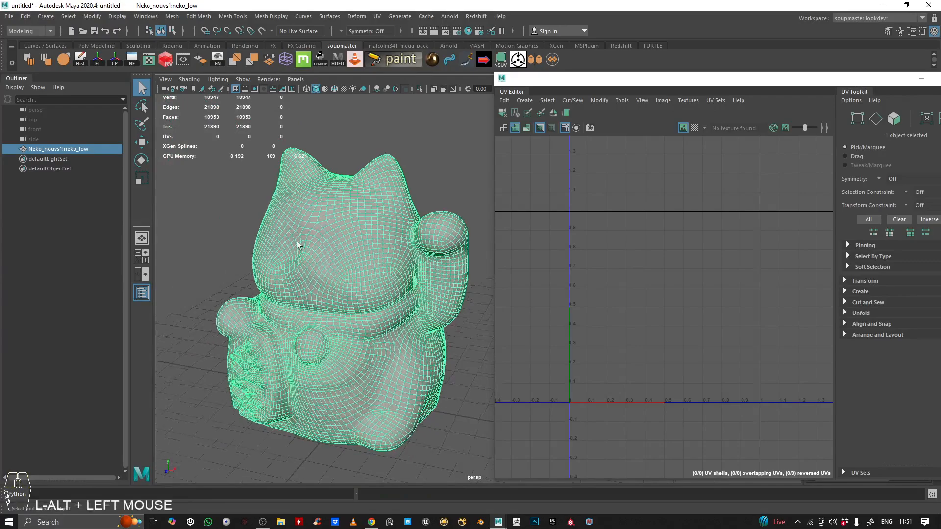
alt+drag(256, 240, 290, 245)
alt+right_drag(290, 246, 269, 255)
alt+drag(270, 254, 289, 255)
alt+right_drag(289, 255, 331, 248)
alt+drag(332, 252, 370, 245)
mouse_move(369, 245)
alt+right_down()
mouse_move(325, 247)
mouse_move(383, 253)
alt+right_up()
alt+middle_drag(382, 252, 328, 262)
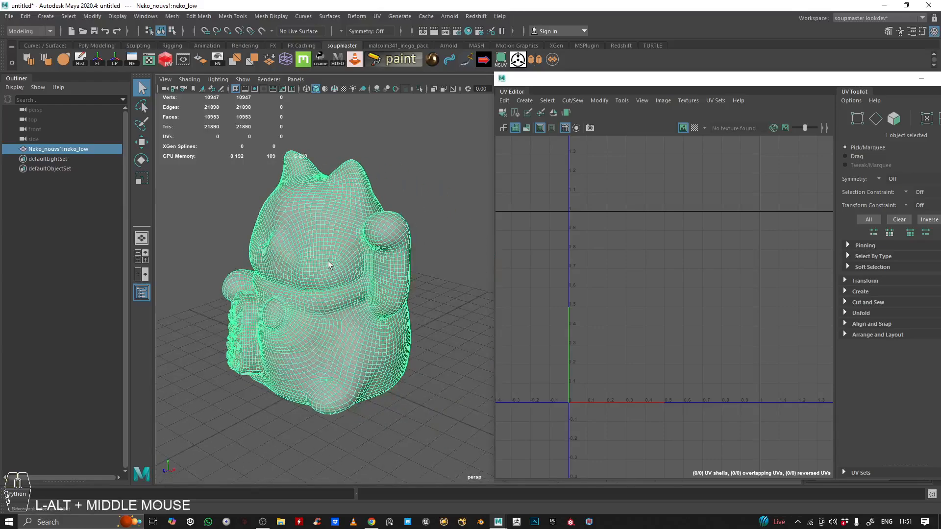
alt+drag(328, 263, 338, 265)
alt+right_drag(338, 265, 375, 266)
alt+middle_drag(376, 266, 392, 261)
alt+right_drag(393, 261, 407, 267)
alt+drag(407, 267, 398, 273)
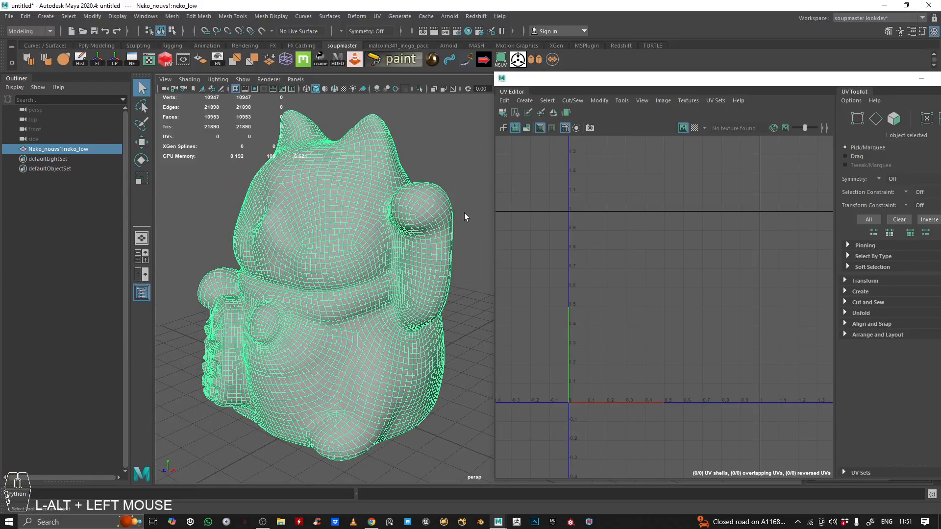
Create camera-based UVs for the whole cat mesh from the current three-quarter view.
click(440, 143)
drag(464, 116, 280, 310)
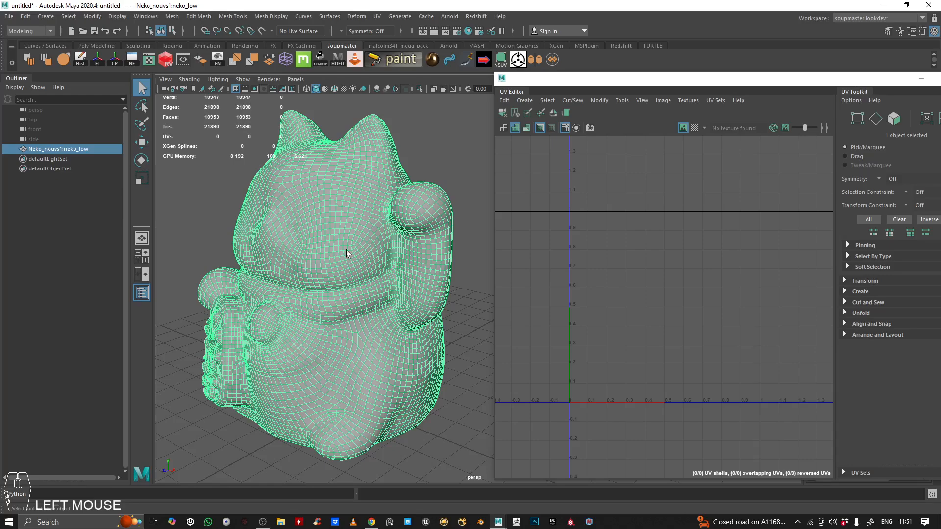
click(524, 101)
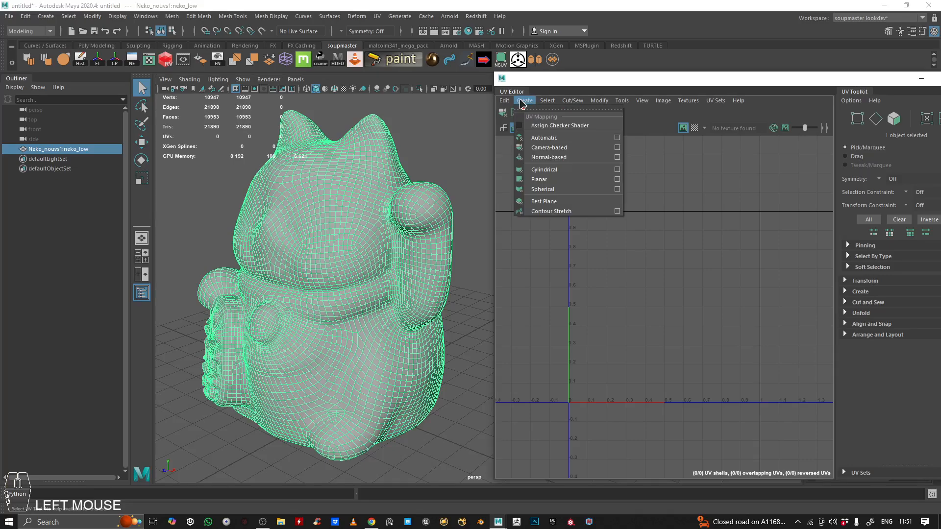
click(547, 143)
Examine the cat mesh's projected faces from above, the front and the side against the UV layout.
alt+right_drag(408, 220, 488, 237)
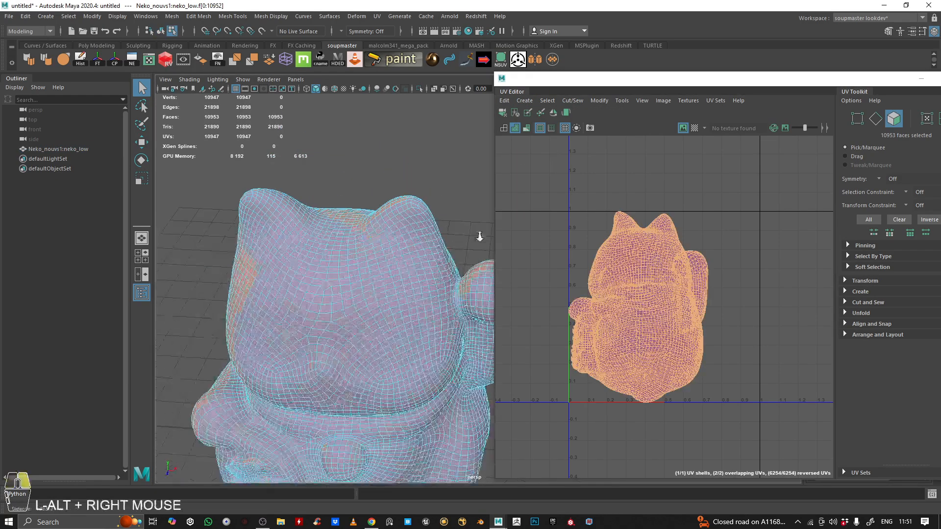
alt+middle_drag(487, 237, 483, 236)
alt+right_drag(483, 236, 407, 272)
alt+middle_drag(407, 272, 358, 235)
alt+right_drag(358, 235, 339, 236)
alt+drag(338, 235, 319, 294)
alt+right_drag(319, 295, 349, 275)
mouse_move(349, 275)
alt+mouse_down()
mouse_move(353, 309)
mouse_move(374, 273)
mouse_move(357, 270)
alt+mouse_up()
alt+right_drag(357, 270, 405, 330)
alt+drag(405, 330, 405, 252)
alt+middle_drag(406, 252, 413, 247)
alt+right_drag(413, 247, 423, 221)
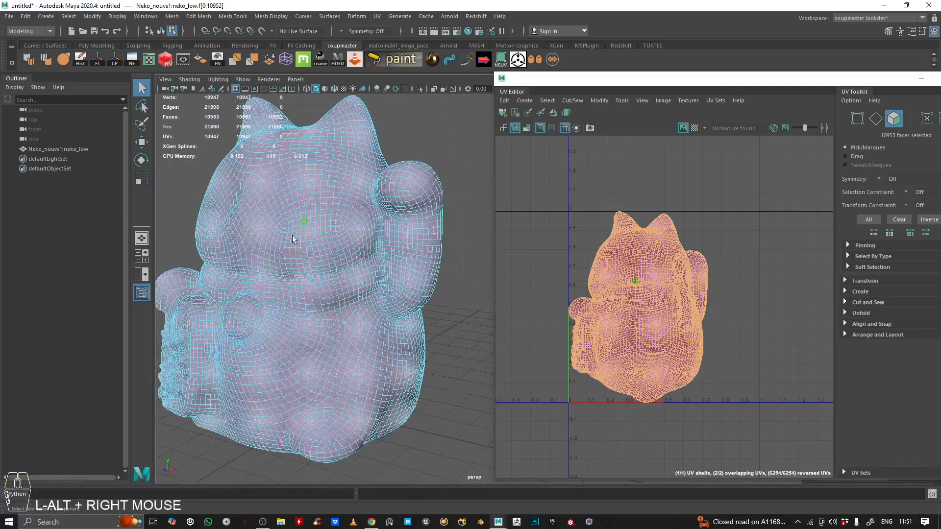
Return to object mode and select the cat mesh as a whole object.
right_drag(327, 243, 442, 131)
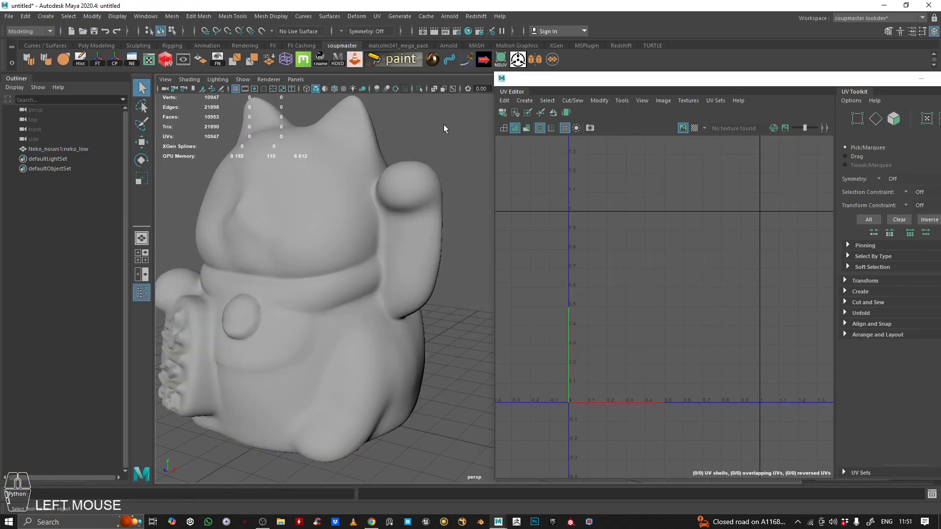
click(336, 256)
Examine the UV orientation colours on the cat's head, raised arm and back.
alt+drag(337, 257, 381, 251)
alt+middle_drag(381, 251, 375, 211)
alt+right_drag(375, 211, 358, 258)
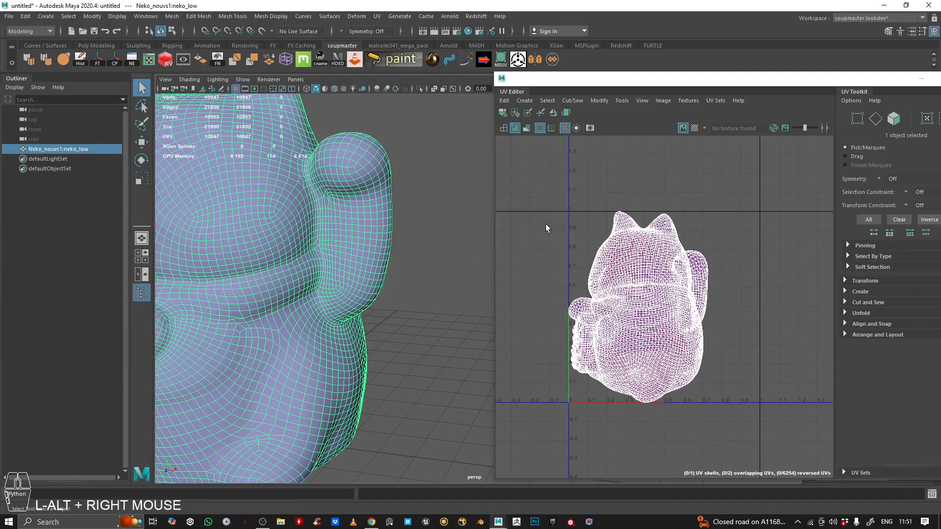
alt+right_drag(424, 183, 373, 270)
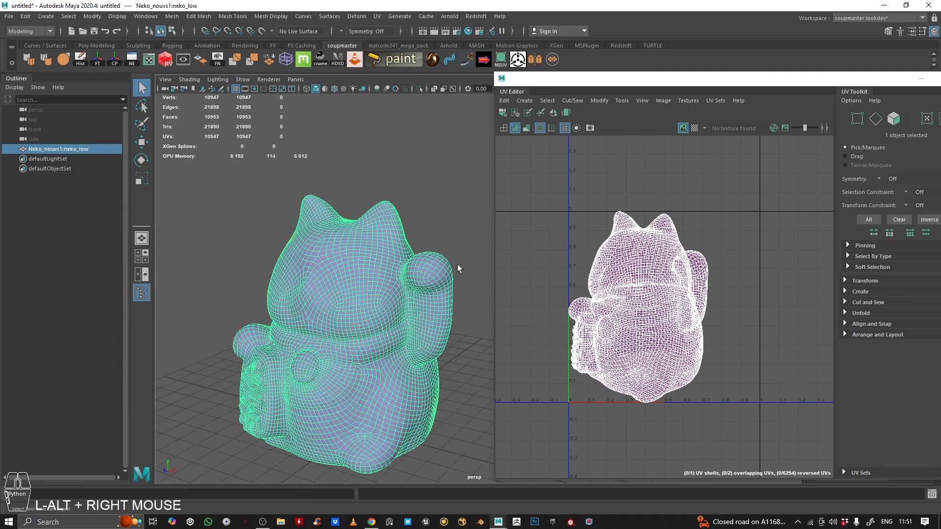
alt+drag(341, 321, 377, 293)
alt+right_drag(377, 293, 483, 285)
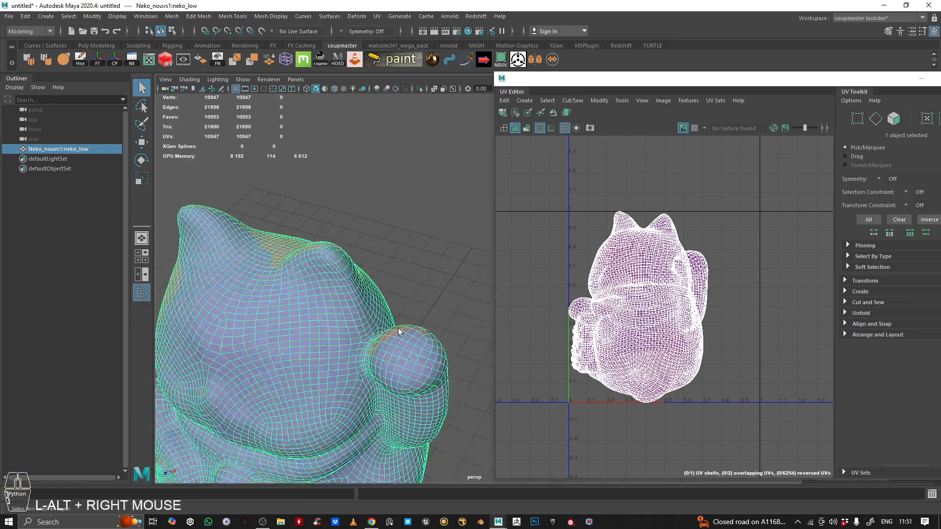
alt+middle_drag(399, 332, 392, 267)
alt+drag(393, 267, 396, 252)
alt+right_drag(395, 252, 441, 257)
alt+drag(412, 260, 237, 216)
alt+middle_drag(265, 221, 326, 281)
alt+drag(326, 282, 249, 244)
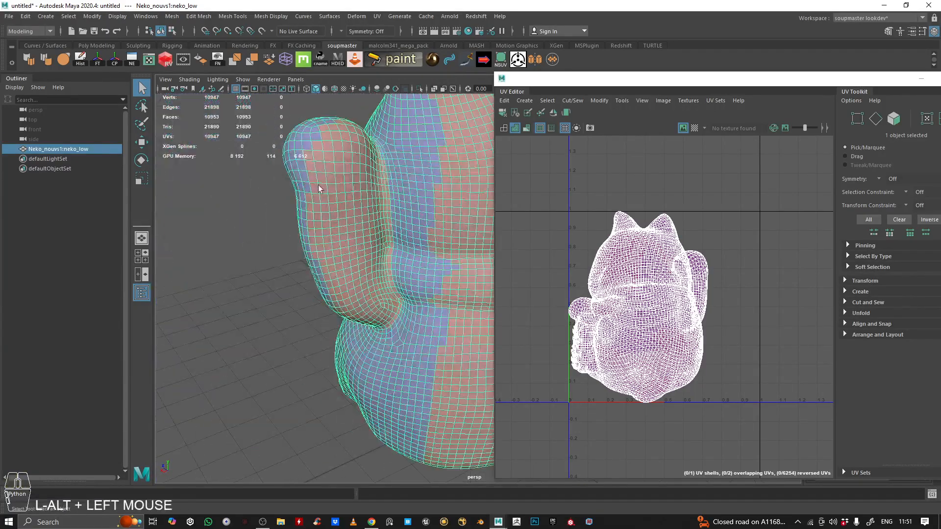
Examine the raised paw from behind and its crease against the cat's head up close from the front.
alt+right_drag(402, 182, 314, 188)
alt+drag(314, 189, 436, 194)
alt+drag(289, 275, 334, 287)
alt+middle_drag(334, 288, 255, 230)
alt+drag(304, 231, 333, 280)
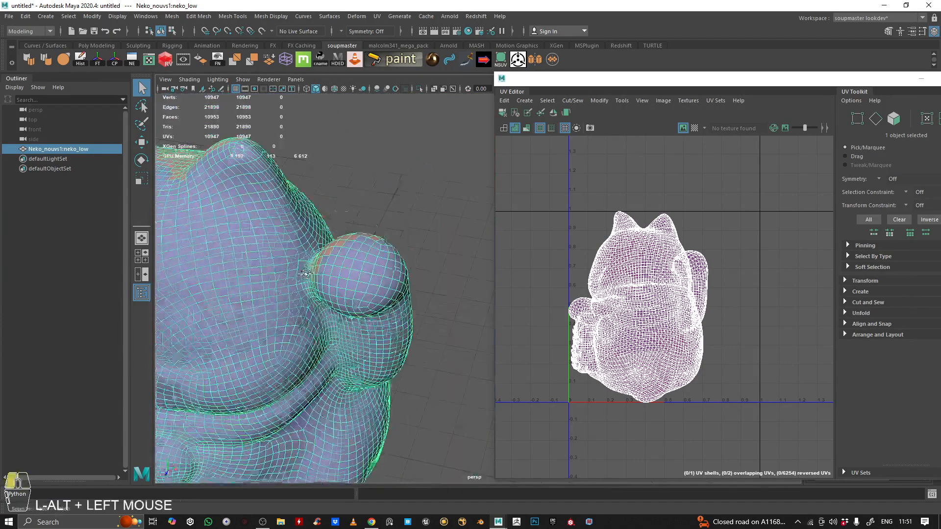
alt+drag(275, 345, 290, 337)
alt+middle_drag(290, 336, 392, 314)
alt+right_drag(392, 313, 458, 296)
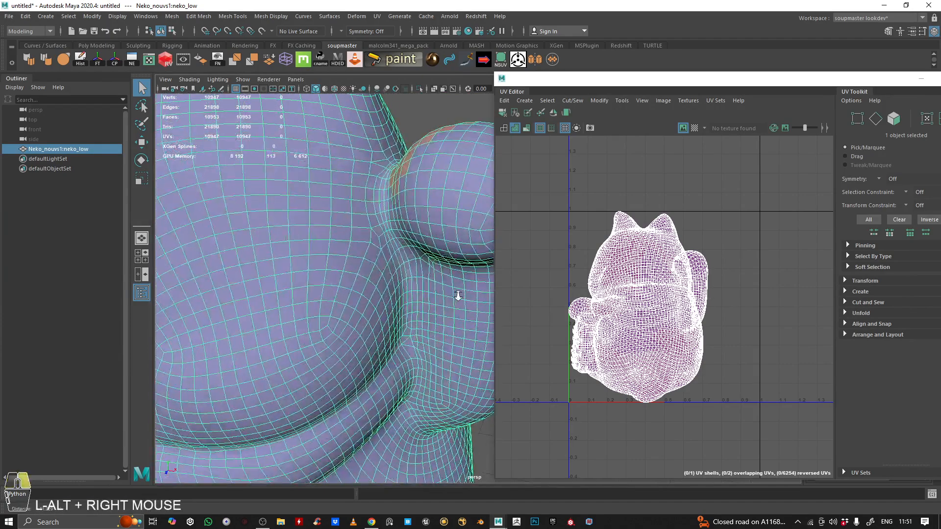
alt+right_drag(421, 233, 395, 236)
alt+drag(395, 236, 361, 266)
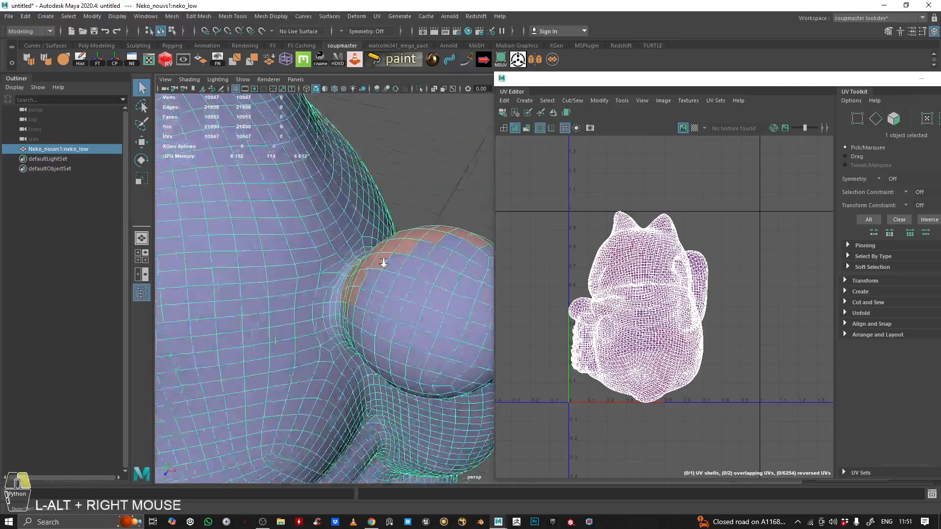
alt+right_drag(361, 266, 392, 267)
alt+drag(392, 268, 402, 247)
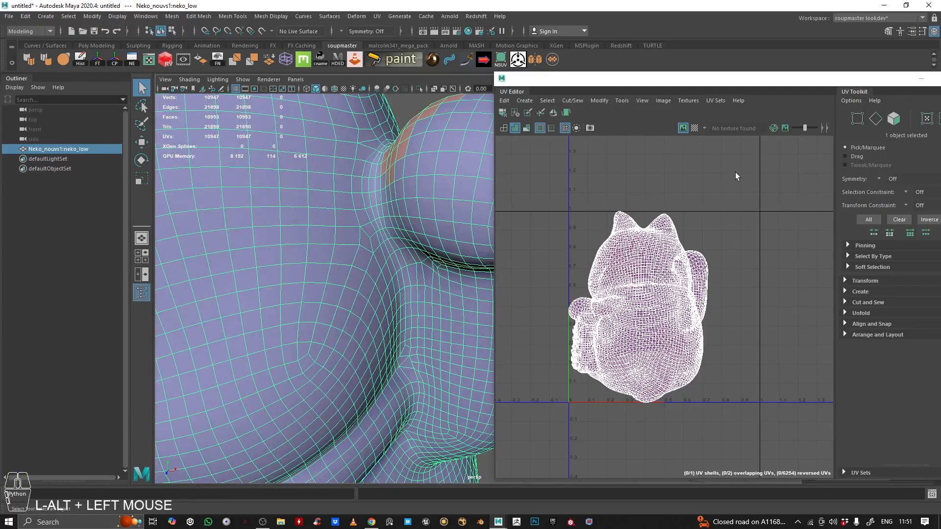
alt+right_drag(397, 201, 361, 199)
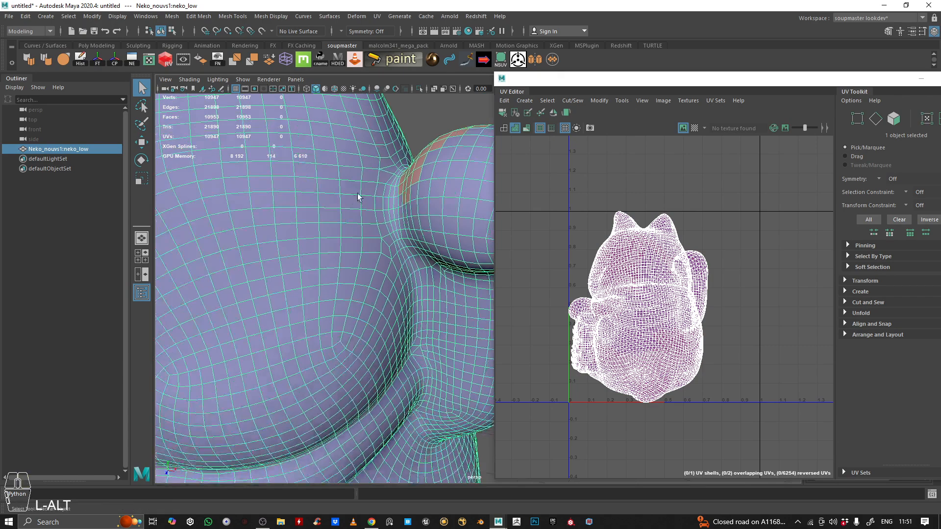
alt+drag(362, 199, 396, 231)
alt+middle_drag(395, 231, 361, 267)
alt+right_drag(361, 267, 374, 255)
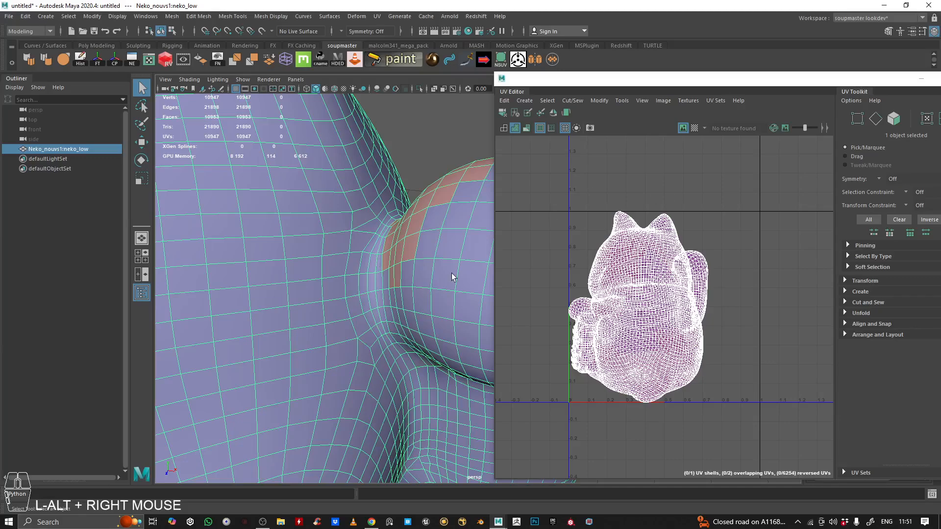
Switch the cat mesh to edge selection and examine the back of the raised arm and head.
right_drag(426, 261, 412, 269)
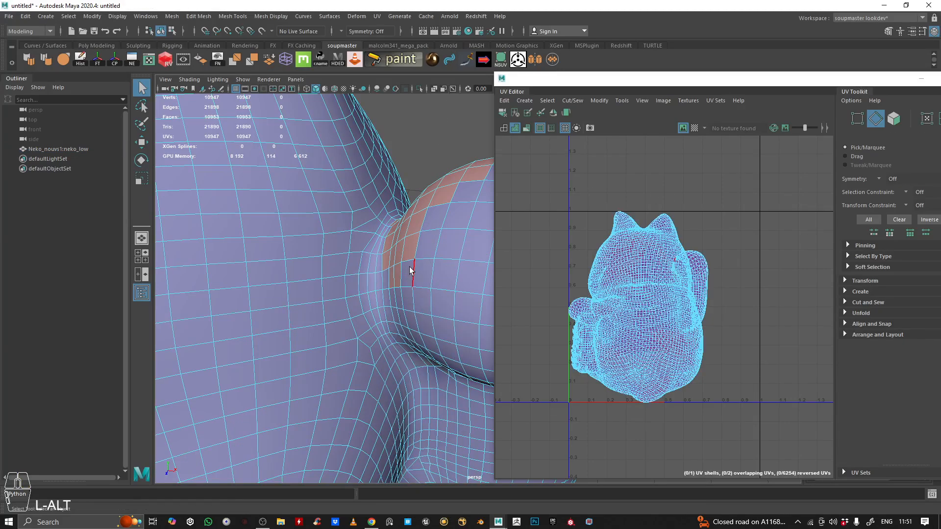
alt+drag(412, 269, 311, 241)
alt+right_drag(310, 242, 503, 221)
alt+middle_drag(503, 221, 468, 60)
alt+right_drag(309, 227, 311, 228)
alt+right_drag(392, 328, 326, 294)
alt+middle_drag(326, 294, 358, 357)
alt+drag(357, 357, 417, 334)
alt+right_drag(416, 334, 446, 327)
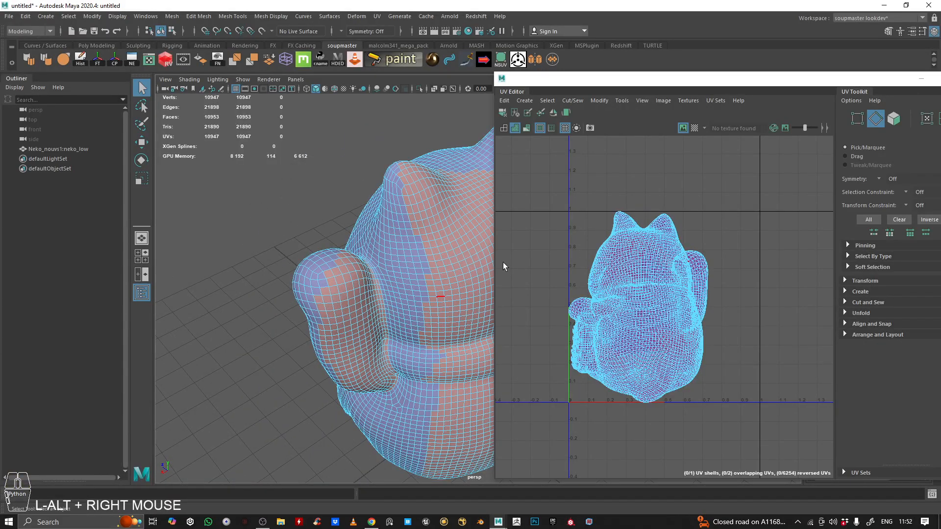
Examine the raised arm and its join with the head and body from the front, the side and behind.
alt+drag(386, 270, 485, 266)
alt+middle_drag(388, 314, 328, 259)
alt+drag(328, 258, 384, 315)
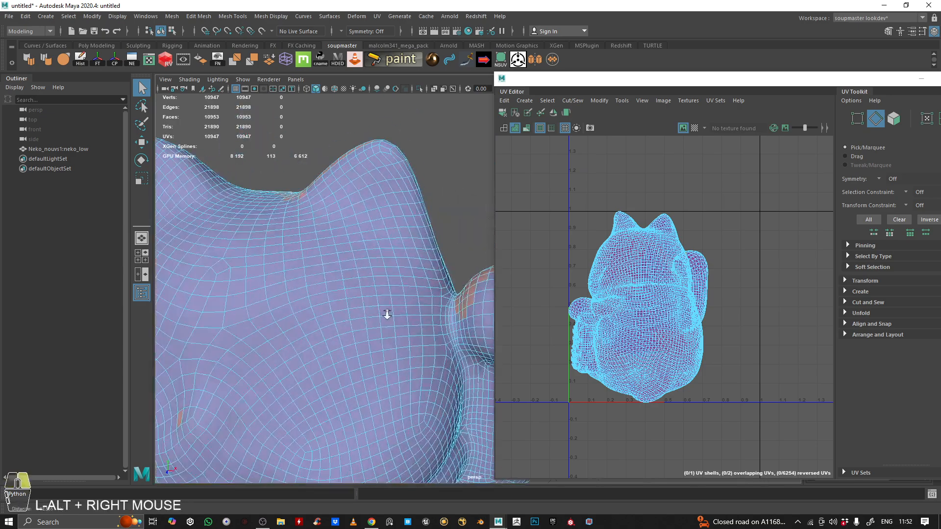
alt+middle_drag(385, 316, 324, 243)
alt+drag(324, 242, 343, 255)
alt+right_drag(343, 255, 374, 273)
alt+drag(374, 273, 372, 294)
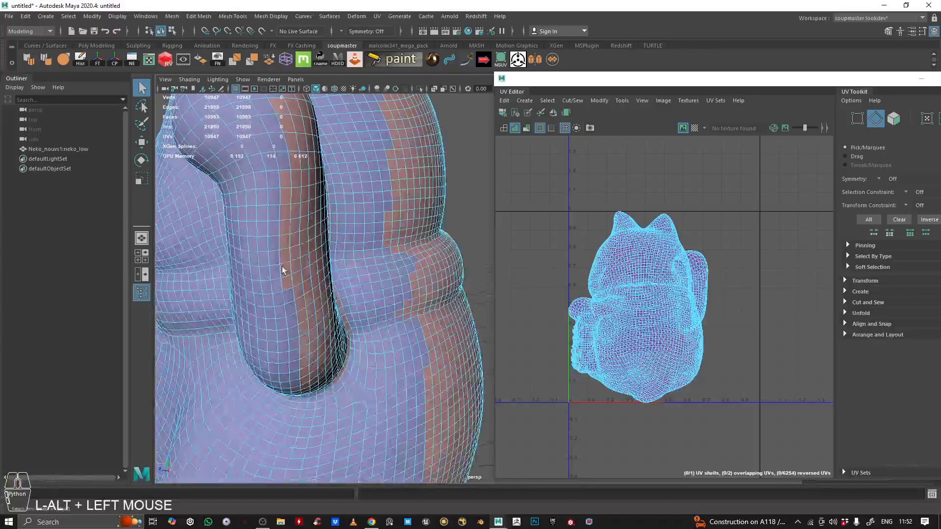
alt+middle_drag(372, 294, 365, 366)
alt+drag(365, 367, 441, 311)
alt+middle_drag(441, 311, 483, 314)
alt+drag(482, 313, 500, 315)
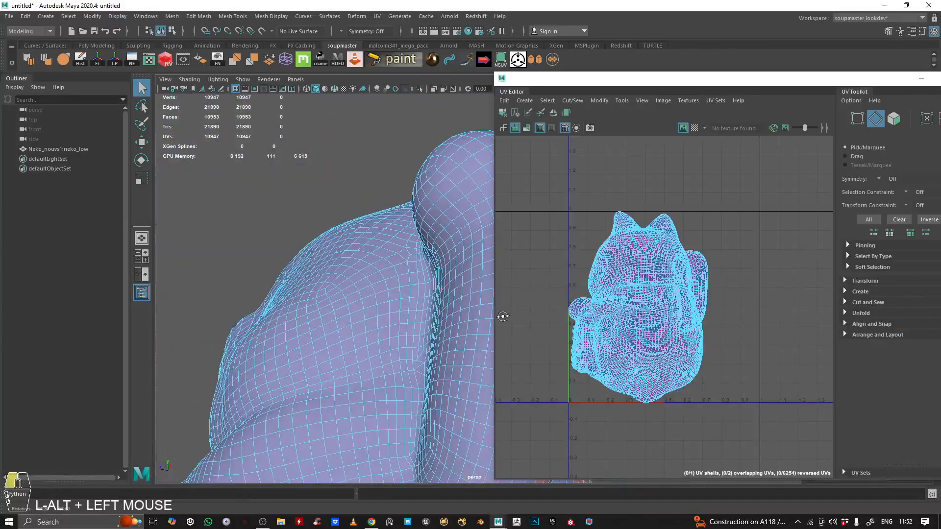
alt+right_drag(500, 315, 269, 306)
alt+right_drag(408, 337, 496, 329)
alt+drag(495, 329, 442, 313)
alt+right_drag(442, 313, 420, 319)
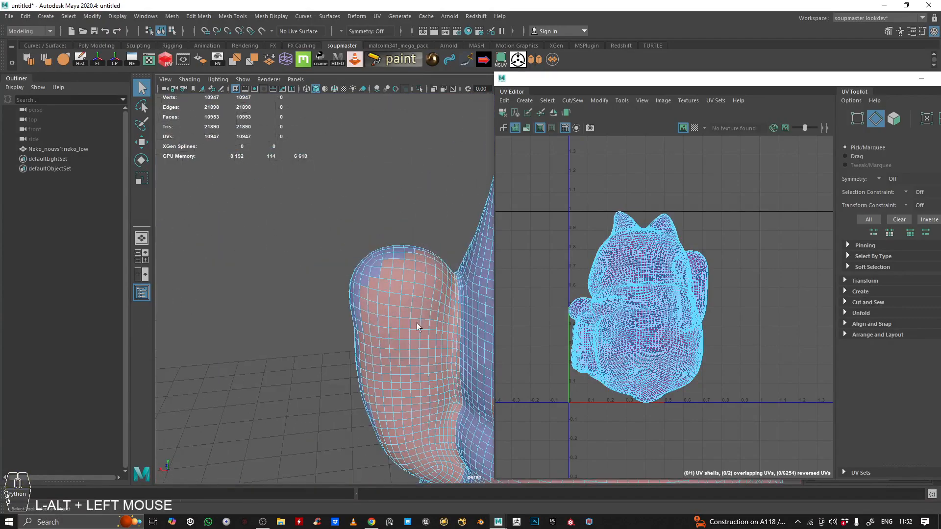
Compare the whole cat seen from the front with the back of the raised arm and ear.
alt+middle_drag(420, 319, 411, 275)
alt+drag(412, 275, 414, 303)
alt+right_drag(413, 303, 368, 296)
alt+middle_drag(368, 296, 315, 289)
alt+drag(315, 289, 313, 231)
alt+middle_drag(313, 231, 399, 265)
alt+drag(399, 265, 343, 265)
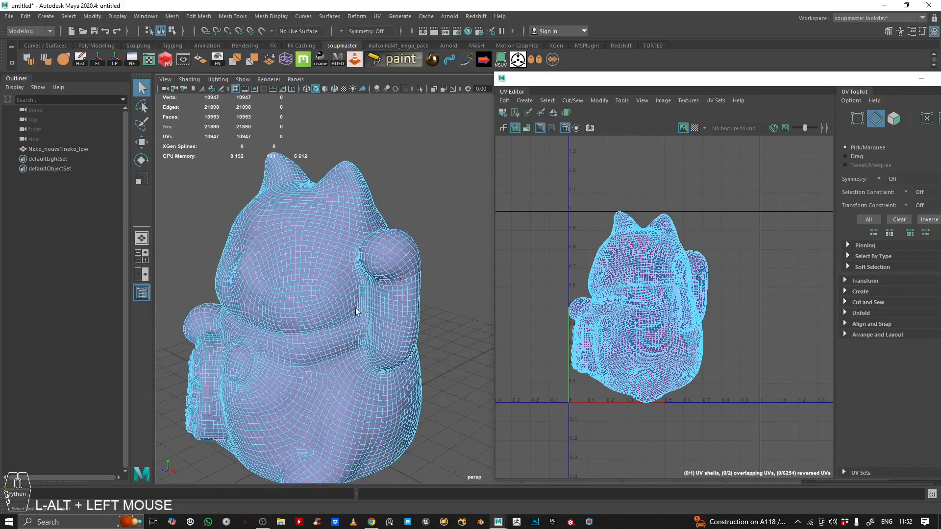
alt+drag(390, 289, 411, 245)
mouse_move(399, 317)
alt+right_down()
mouse_move(530, 299)
mouse_move(401, 311)
alt+right_up()
alt+drag(402, 312, 362, 318)
alt+middle_drag(363, 318, 391, 328)
alt+drag(390, 328, 385, 301)
alt+middle_drag(385, 301, 351, 258)
alt+right_drag(351, 258, 368, 293)
alt+drag(368, 293, 380, 198)
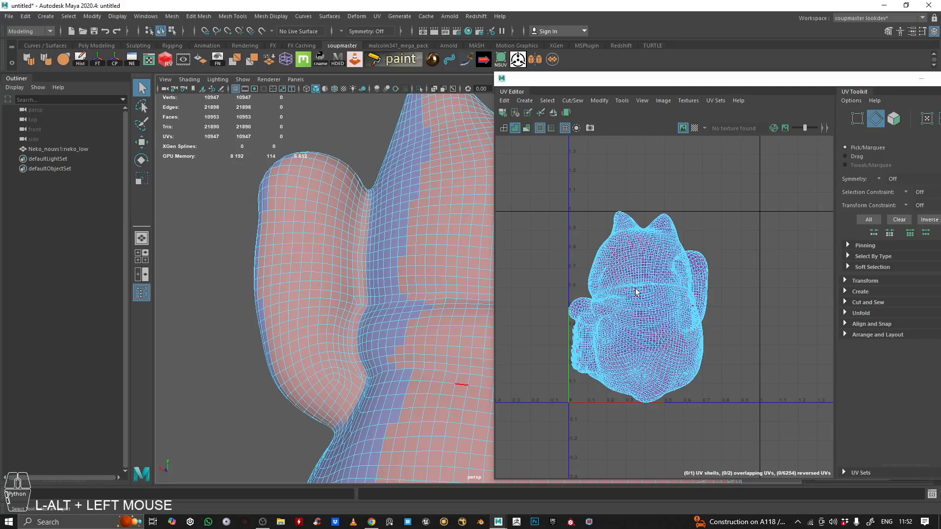
alt+drag(331, 226, 334, 254)
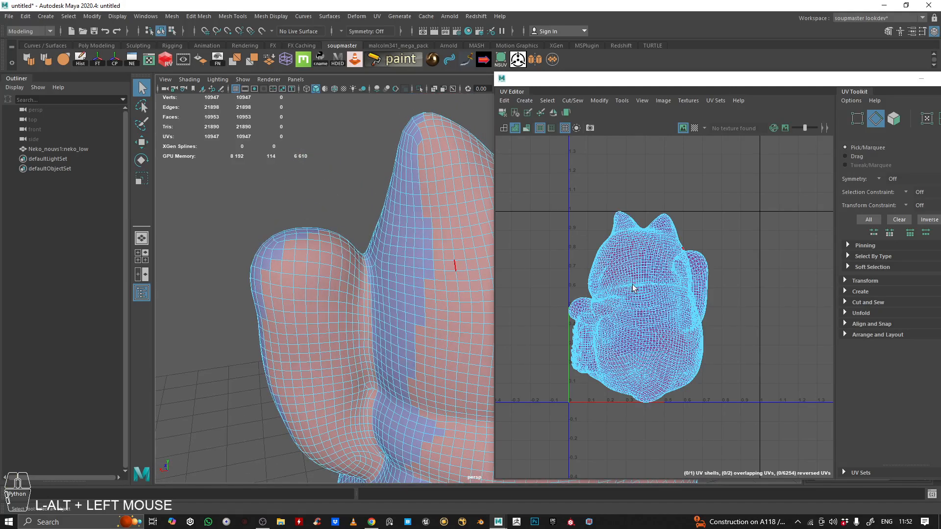
Select the cat's entire UV shell in the UV layout and activate the Move tool.
right_drag(676, 255, 502, 178)
click(659, 274)
right_click(684, 194)
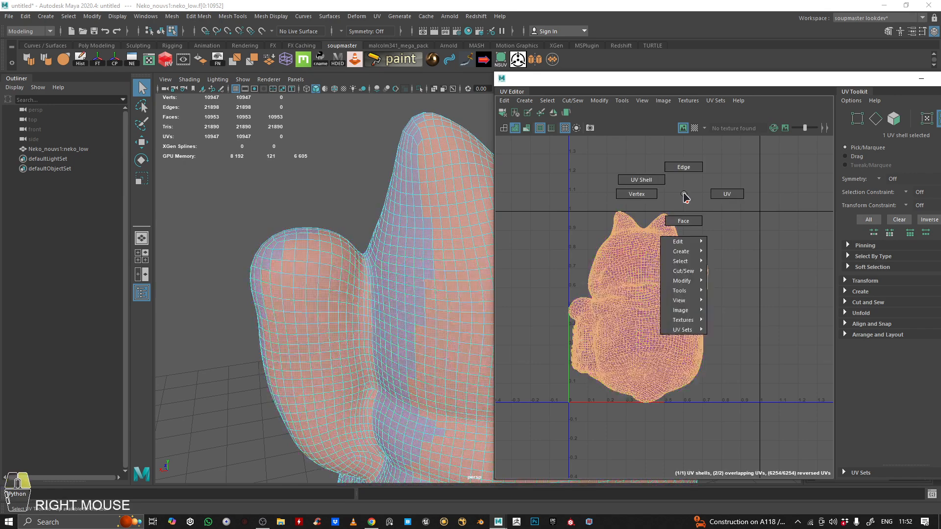
right_drag(684, 194, 521, 94)
click(651, 292)
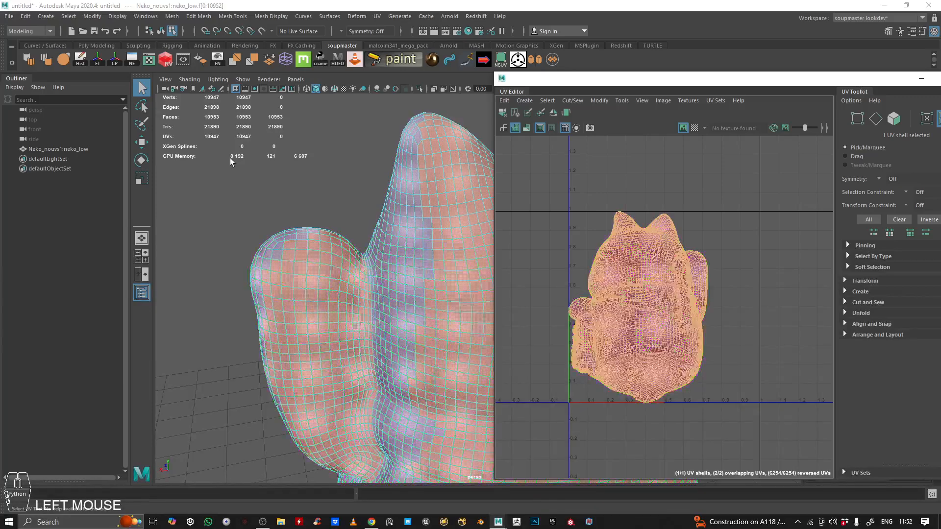
key(w)
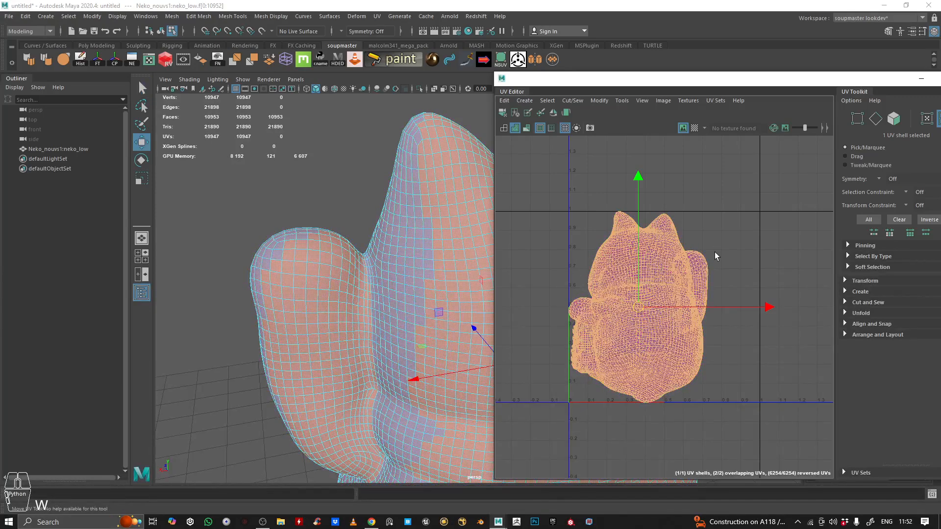
Try moving the cat's UV shell within the UV layout and undo the move.
click(263, 523)
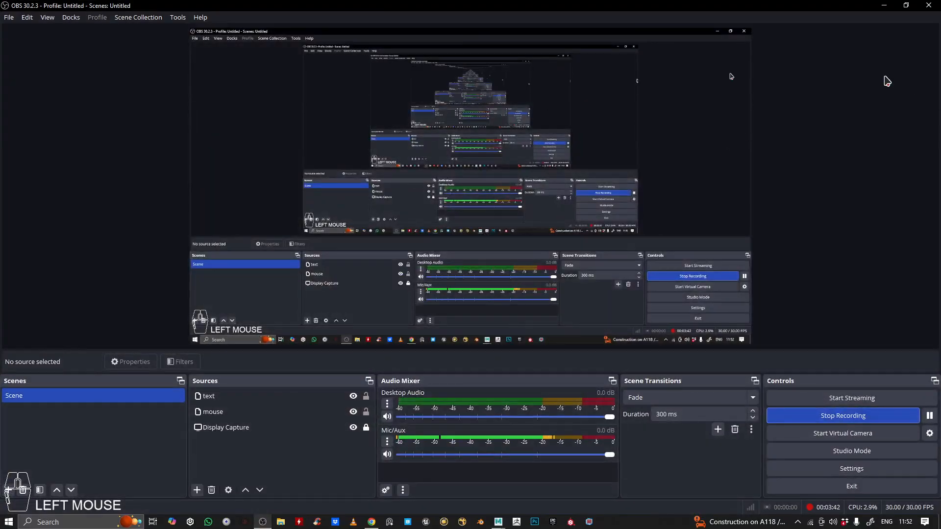
click(884, 5)
drag(691, 281, 740, 240)
key(ctrl+z)
Examine the selected cat mesh from behind, the front and the raised-arm side.
alt+right_drag(387, 239, 396, 254)
alt+drag(396, 253, 363, 245)
alt+right_drag(260, 226, 308, 217)
alt+drag(308, 217, 366, 254)
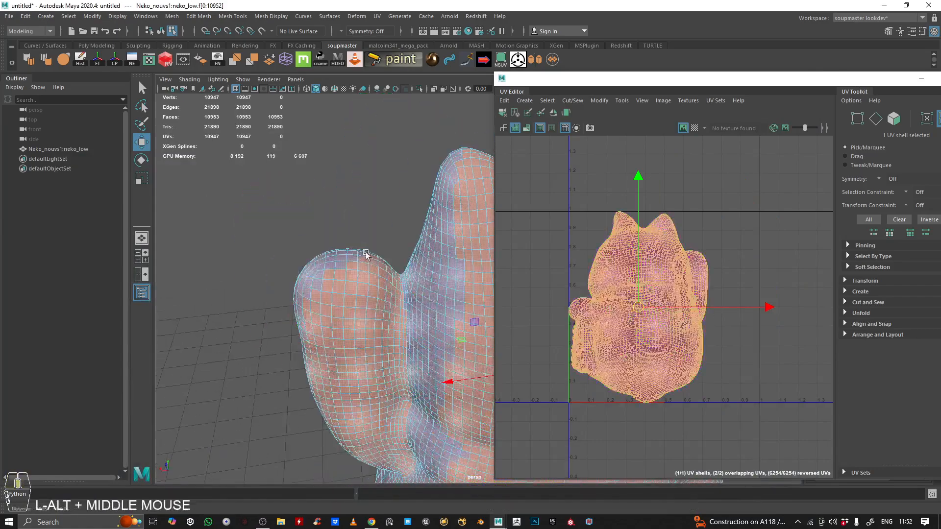
alt+right_drag(366, 254, 374, 261)
alt+drag(374, 260, 361, 168)
alt+drag(346, 202, 473, 223)
alt+middle_drag(472, 223, 330, 219)
alt+right_drag(330, 219, 196, 202)
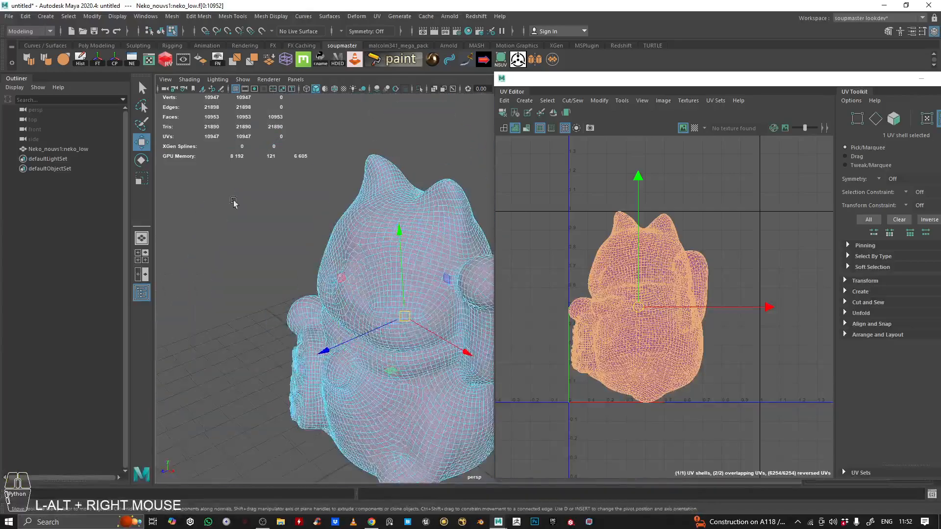
alt+drag(196, 202, 274, 208)
alt+middle_drag(374, 282, 290, 243)
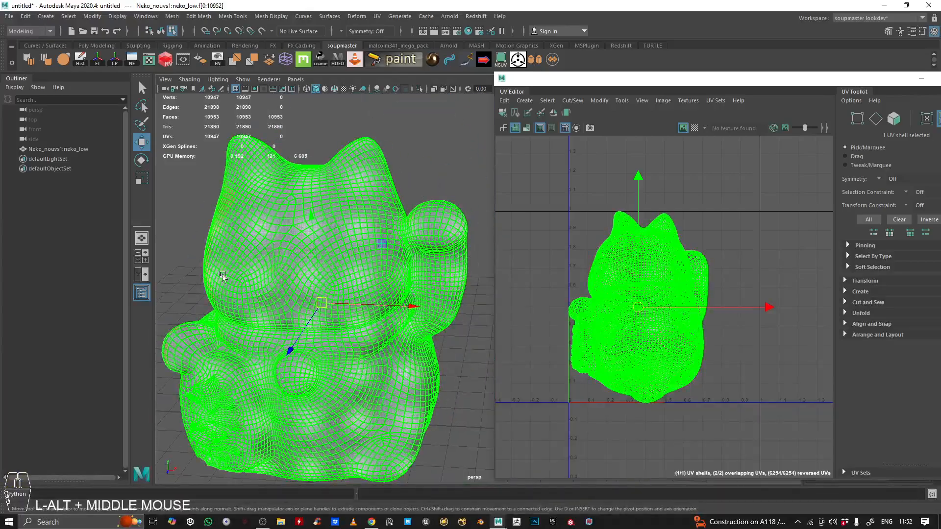
alt+drag(345, 318, 242, 310)
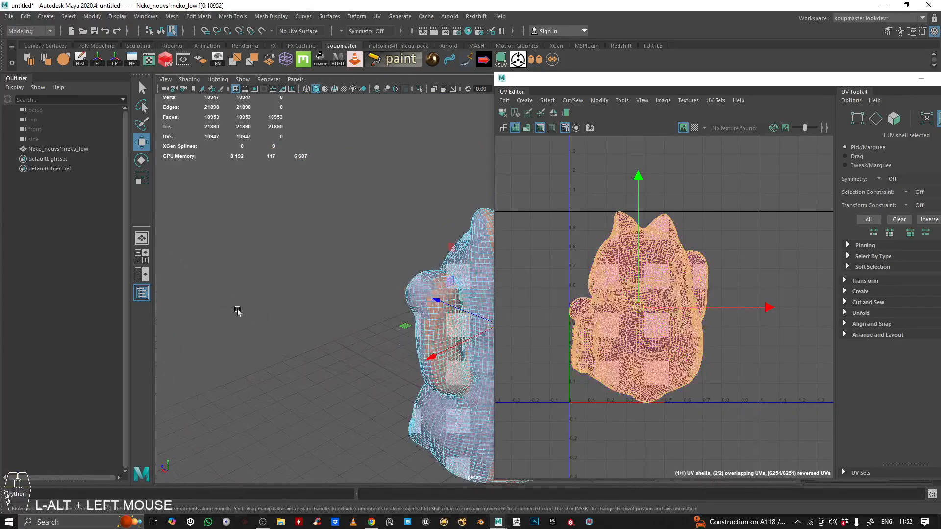
Switch to edge selection and select an edge loop in the crease between the raised arm and the head.
alt+right_drag(241, 311, 354, 300)
alt+right_drag(277, 306, 390, 330)
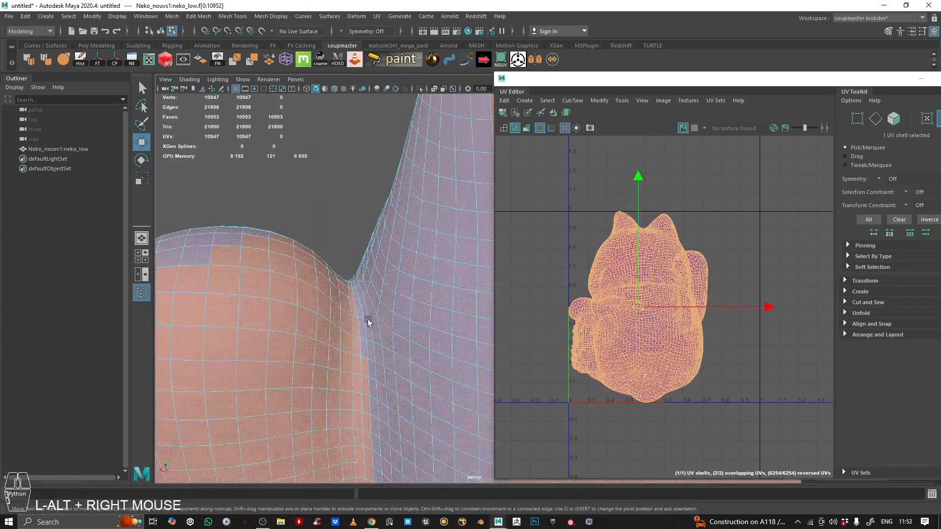
alt+middle_drag(391, 330, 400, 287)
right_drag(374, 30, 421, 283)
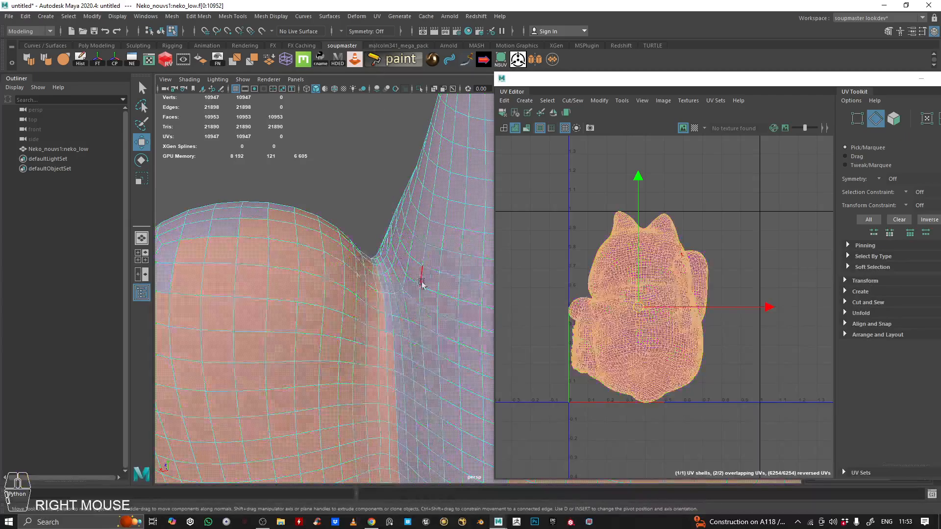
double_click(390, 304)
Examine the path of the selected edge loop down the raised arm and across the cat's face.
alt+middle_drag(389, 319, 353, 311)
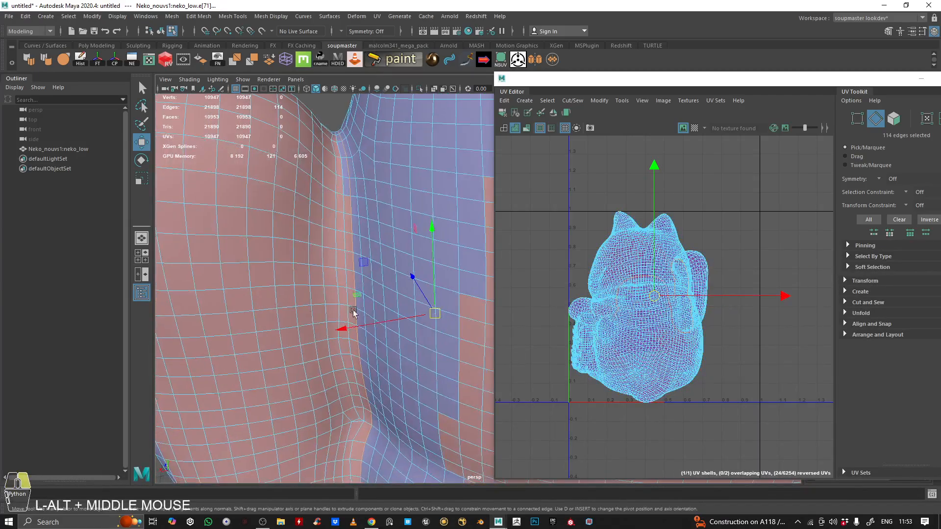
alt+drag(353, 311, 368, 261)
alt+right_drag(368, 260, 319, 175)
alt+middle_drag(318, 175, 310, 219)
alt+drag(311, 219, 362, 225)
alt+right_drag(361, 225, 281, 227)
alt+drag(282, 227, 363, 180)
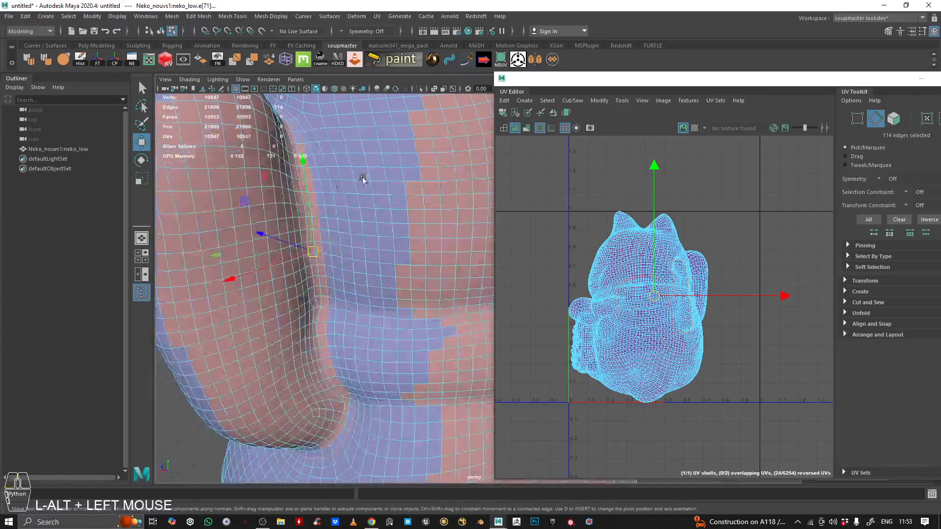
alt+right_drag(352, 297, 332, 335)
alt+drag(332, 335, 472, 301)
alt+right_drag(471, 301, 371, 289)
alt+drag(261, 253, 395, 201)
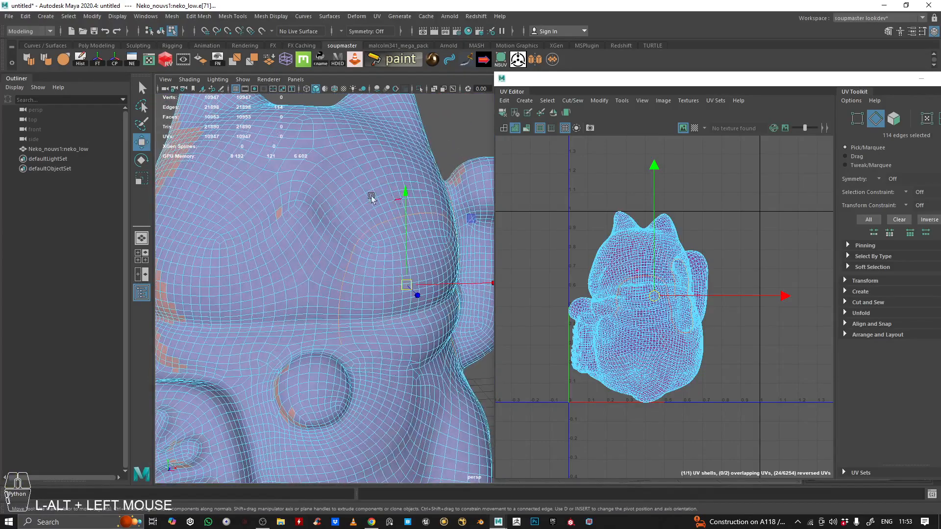
Select the edge loop that runs down the crease on the raised arm's side, behind the paw.
alt+drag(343, 340, 441, 238)
alt+right_drag(441, 237, 317, 255)
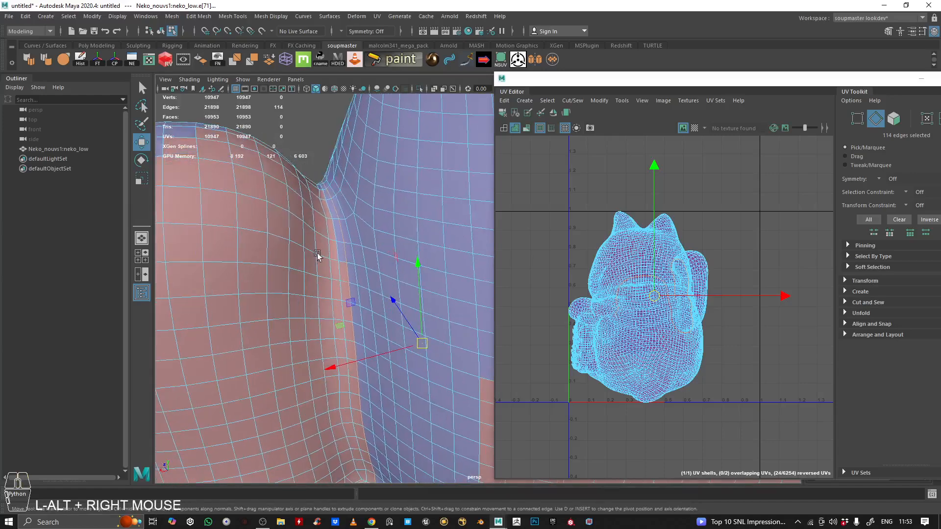
double_click(333, 230)
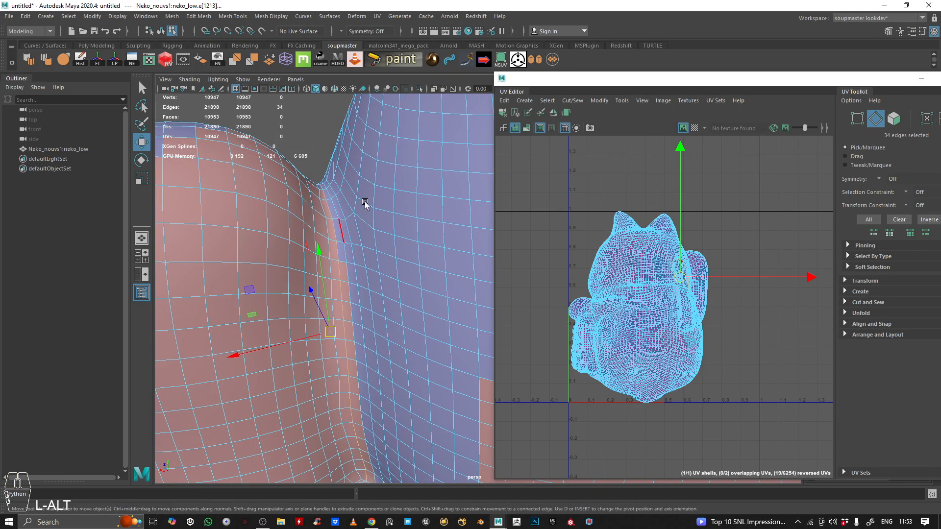
Examine where the selected edge loop runs around the raised arm, from the front, behind and close to its lower end.
alt+right_drag(365, 206, 263, 246)
alt+drag(263, 245, 336, 241)
alt+right_drag(206, 240, 21, 239)
alt+middle_drag(222, 295, 258, 207)
alt+drag(259, 207, 375, 258)
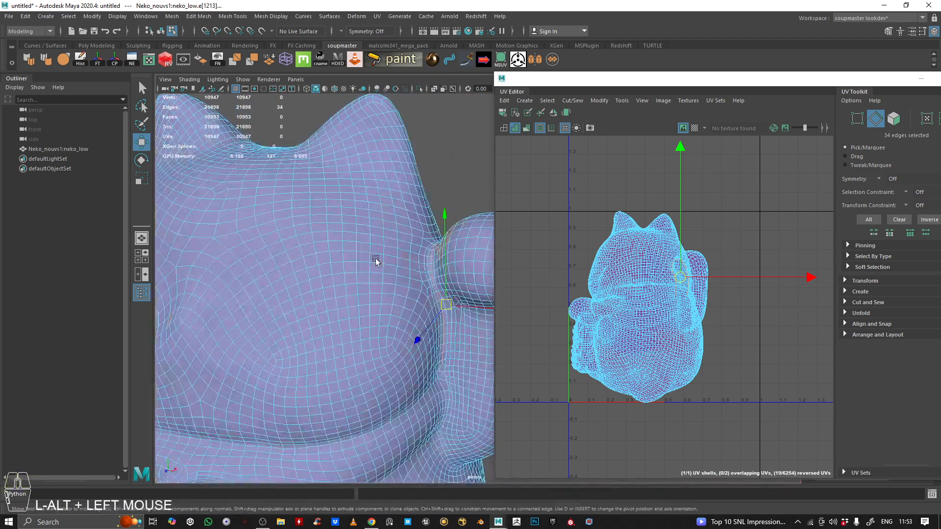
alt+right_drag(375, 259, 523, 243)
alt+drag(392, 279, 395, 237)
alt+middle_drag(395, 237, 377, 273)
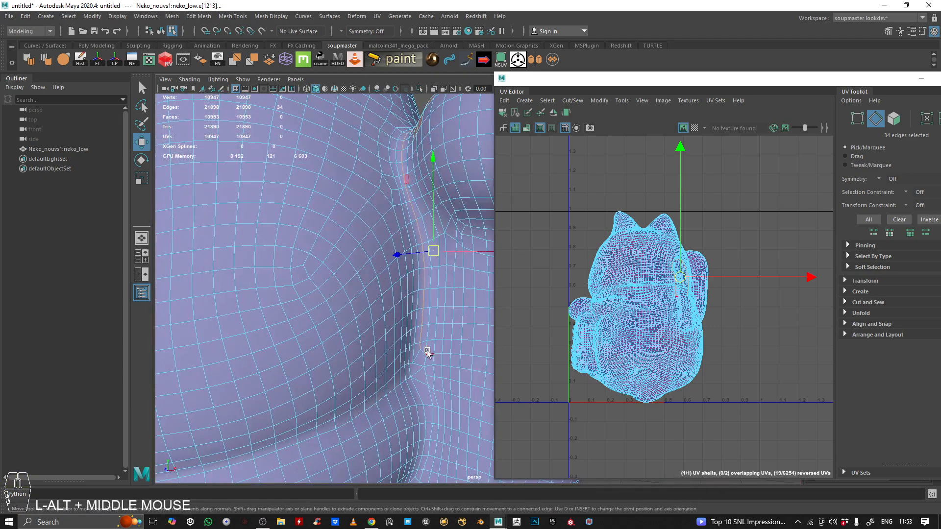
alt+right_drag(406, 259, 418, 267)
alt+drag(418, 267, 374, 269)
alt+middle_drag(374, 269, 377, 275)
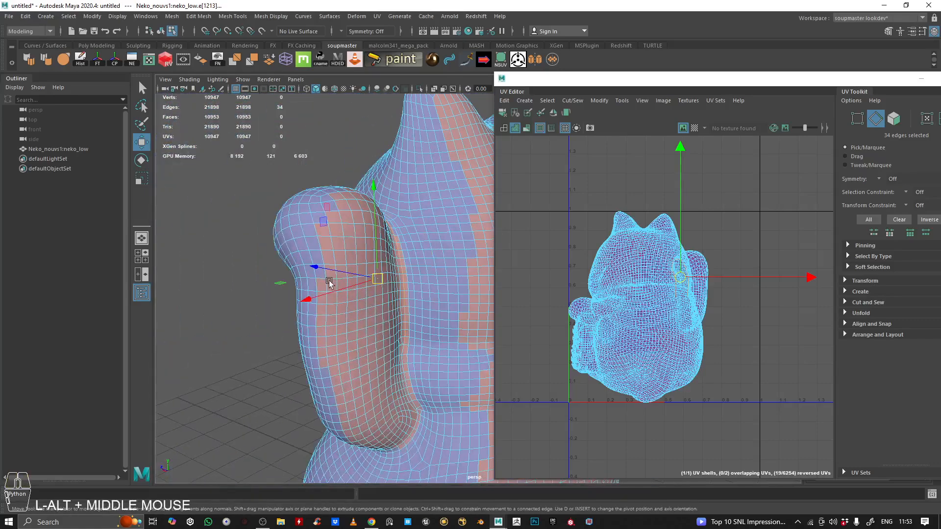
alt+right_drag(376, 275, 418, 268)
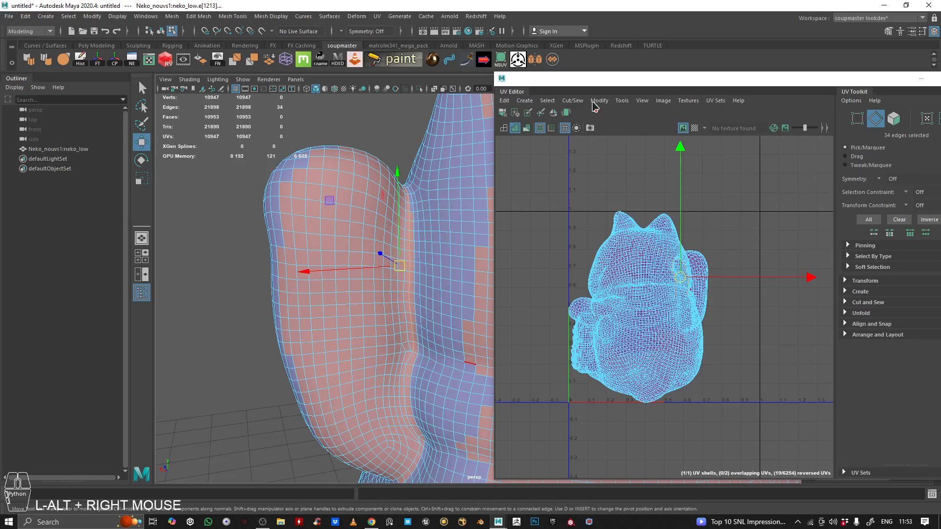
alt+middle_drag(437, 266, 363, 261)
alt+right_drag(364, 261, 323, 334)
alt+drag(324, 334, 338, 266)
alt+middle_drag(338, 266, 387, 163)
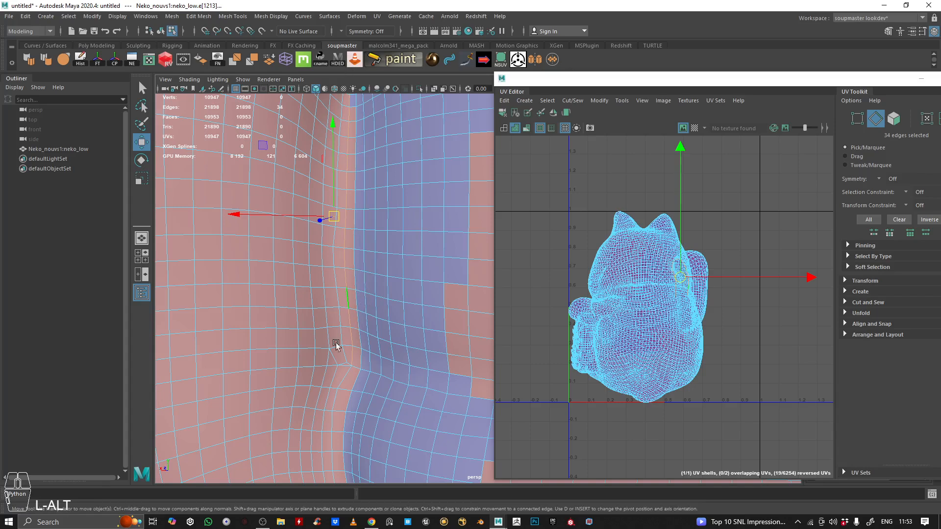
Cut the UVs along the selected edge loop between the raised arm and the head, and examine the seam in the UV layout.
click(573, 101)
click(577, 153)
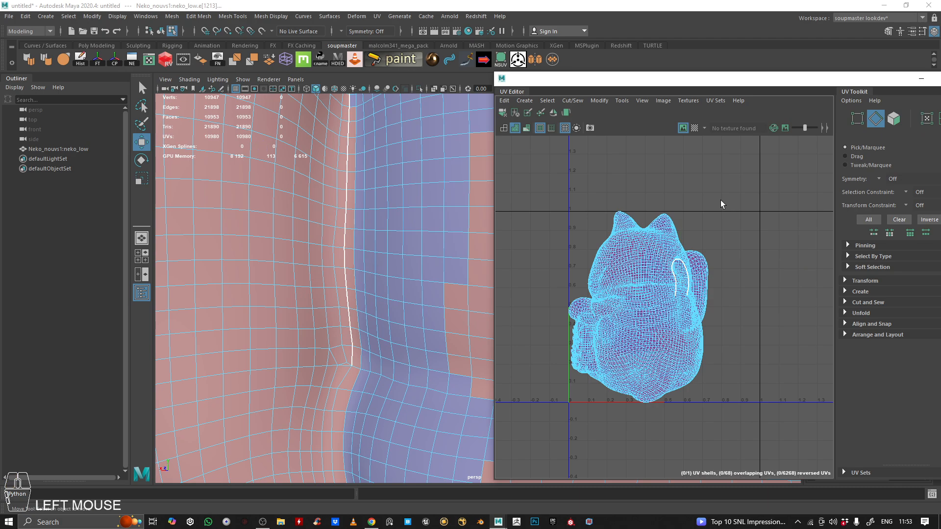
scroll(721, 203, up, 3)
alt+right_drag(721, 204, 680, 232)
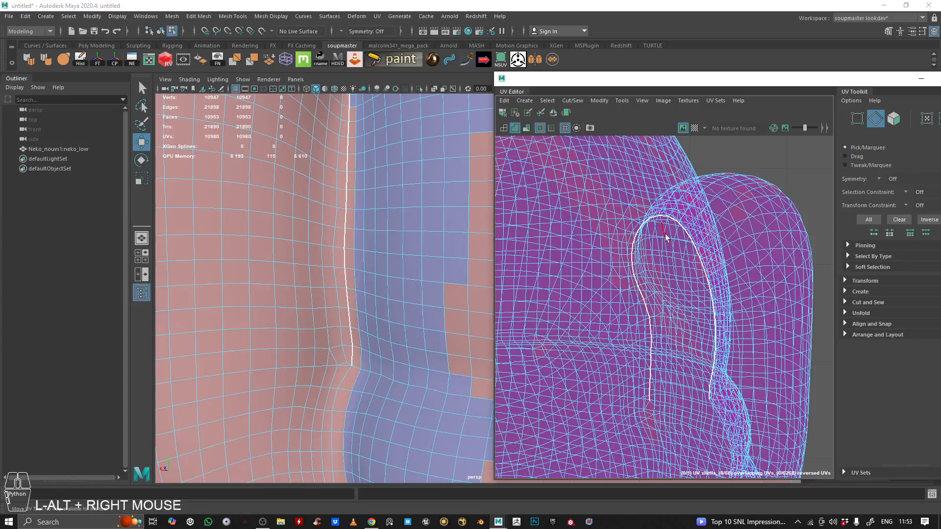
alt+right_drag(716, 309, 699, 319)
alt+middle_drag(698, 319, 687, 335)
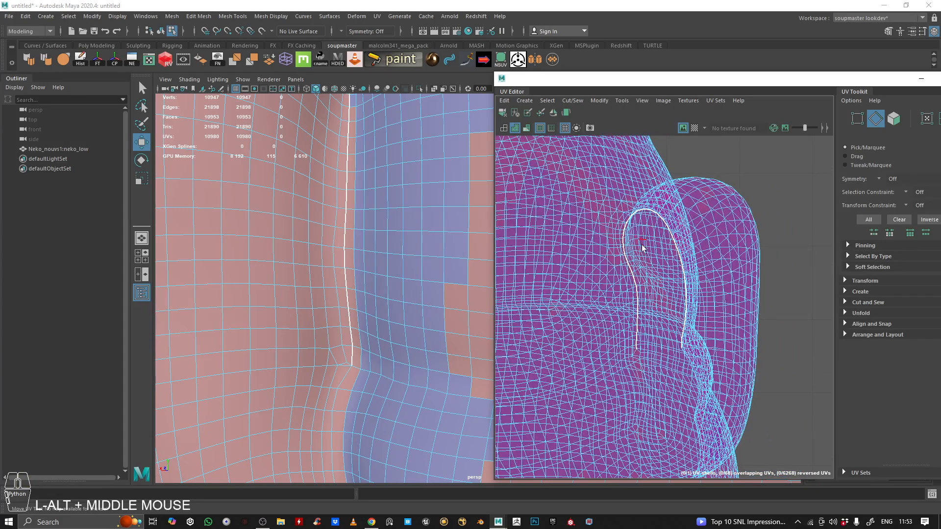
Check the arm's separation by selecting its UV shell in the layout, and return to edge selection.
right_click(660, 206)
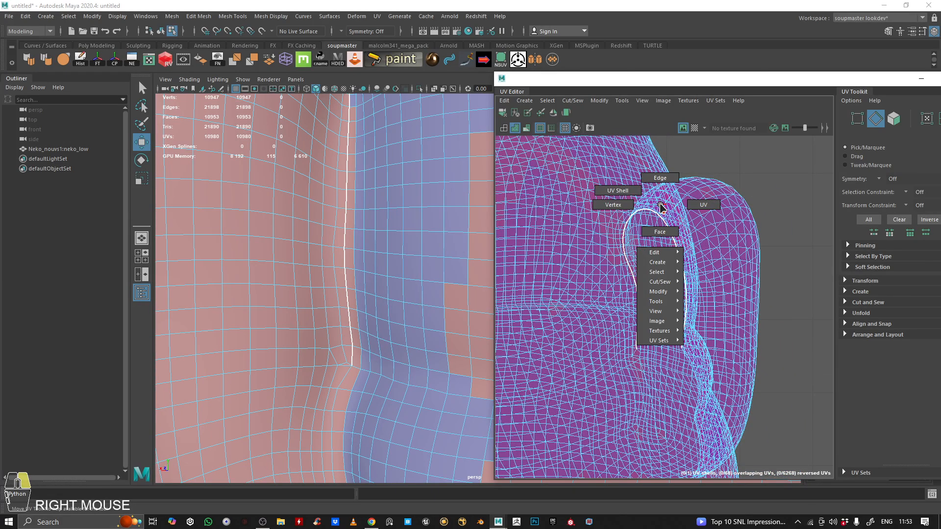
right_drag(602, 182, 603, 184)
click(624, 392)
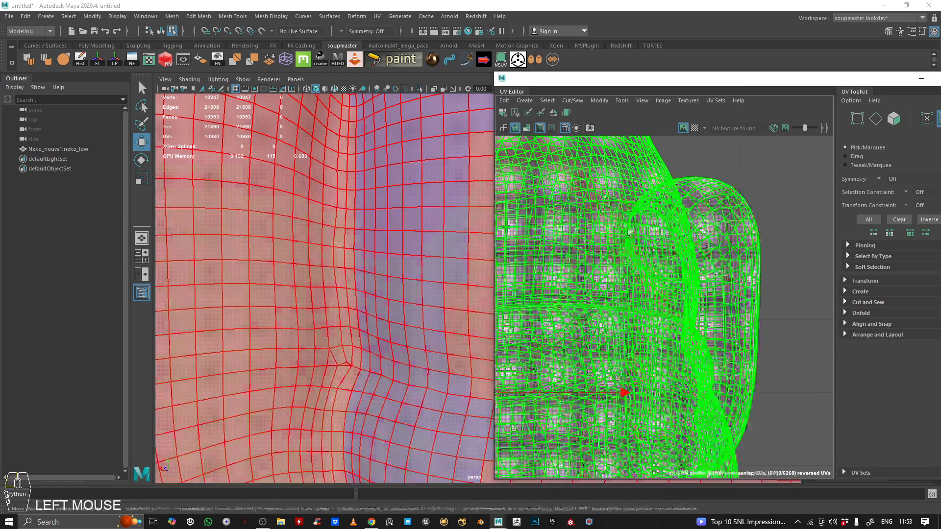
scroll(685, 319, down, 3)
right_drag(672, 191, 672, 164)
Select the short edge loop continuing down the rear crease below the seam, cut the UVs along it, and clear the selection.
alt+middle_drag(357, 299, 445, 104)
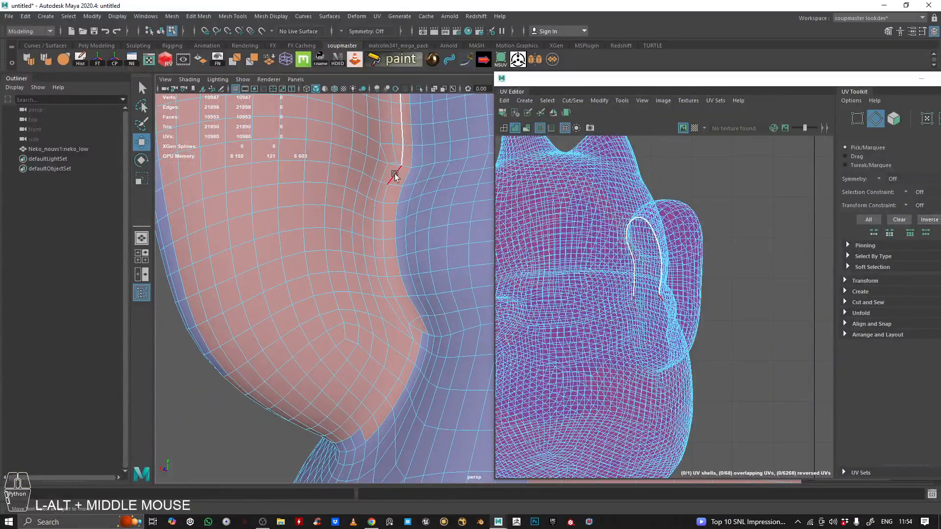
double_click(395, 173)
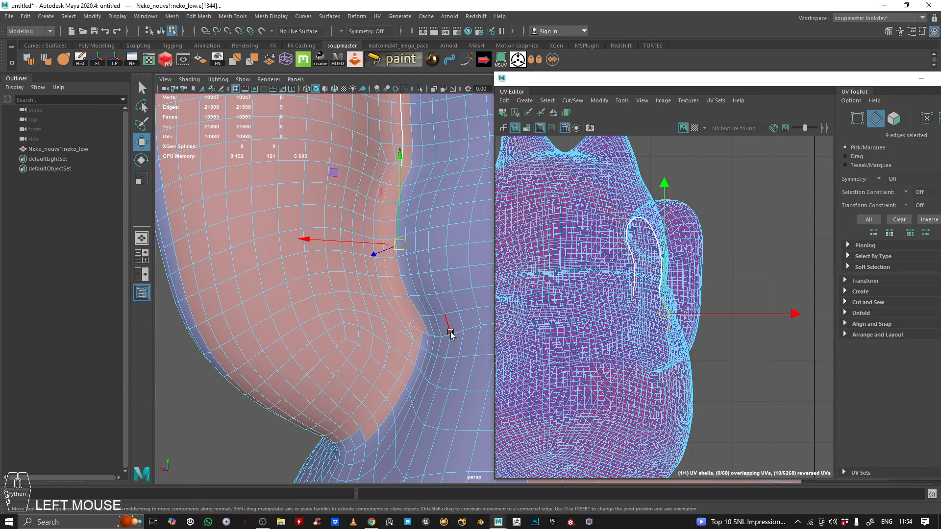
alt+right_drag(452, 334, 387, 330)
alt+drag(386, 330, 408, 321)
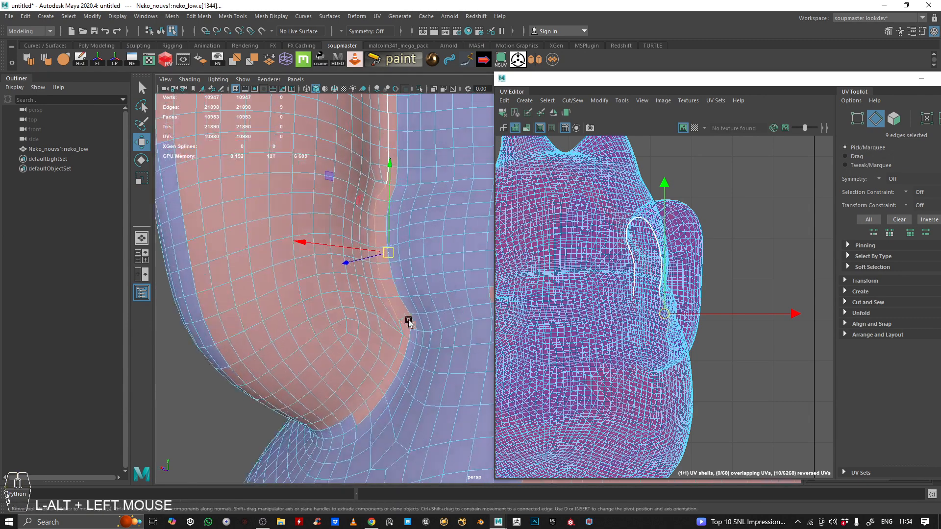
click(573, 100)
click(602, 159)
click(732, 195)
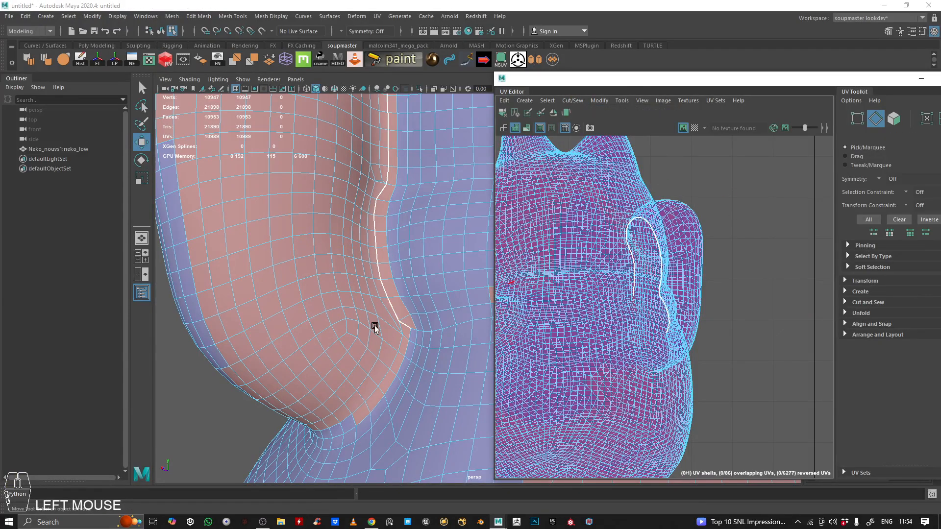
Test edge loops near the arm's lower end and examine how they run through the front crease.
alt+drag(374, 326, 347, 282)
double_click(410, 351)
alt+right_drag(410, 351, 315, 319)
alt+drag(316, 319, 330, 107)
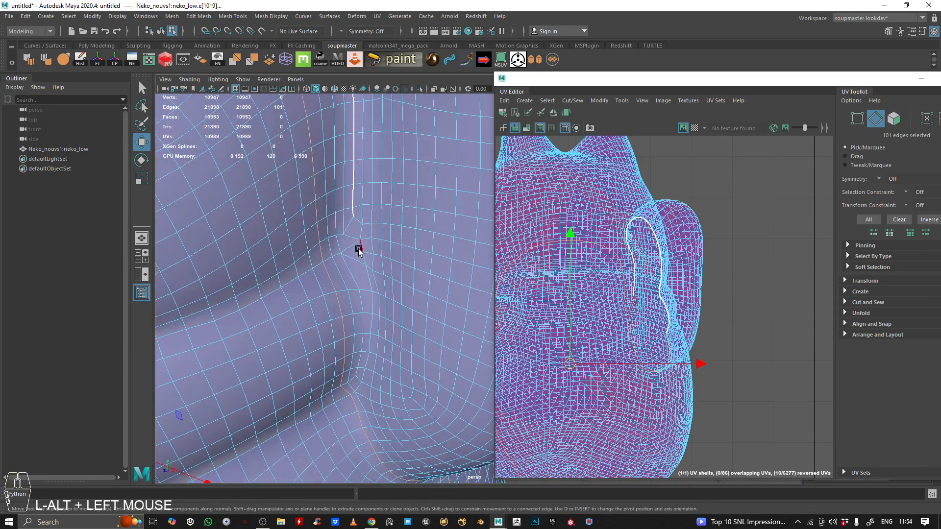
double_click(368, 316)
alt+middle_drag(367, 316, 331, 373)
alt+right_drag(332, 372, 309, 232)
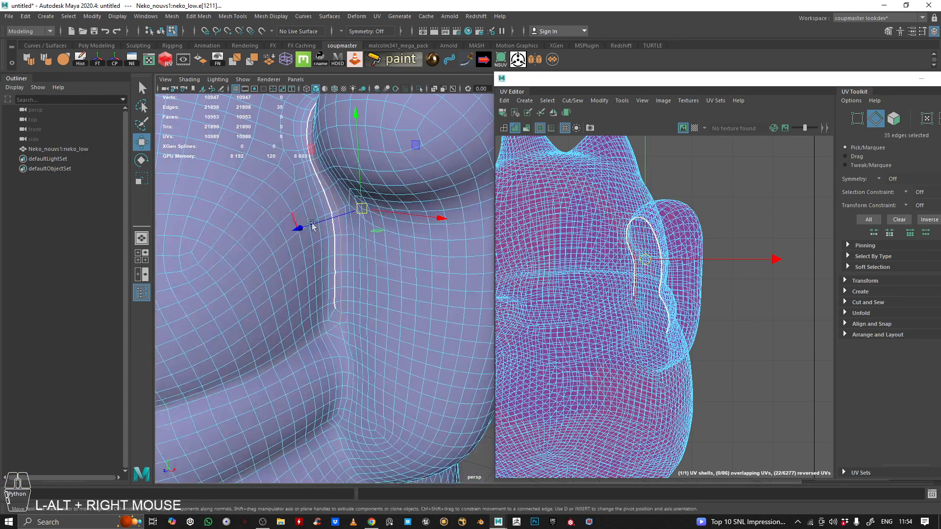
Test edges and edge loops beside the cut seam on the back of the raised arm.
alt+right_drag(440, 270, 382, 267)
alt+drag(382, 267, 369, 311)
alt+right_drag(370, 310, 566, 285)
drag(458, 236, 442, 260)
click(371, 270)
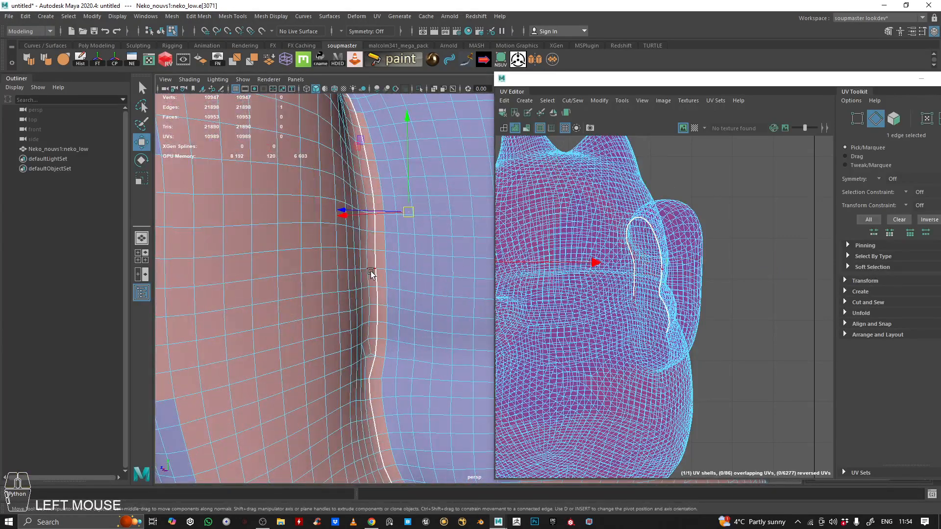
alt+drag(345, 297, 358, 273)
alt+right_drag(358, 273, 271, 289)
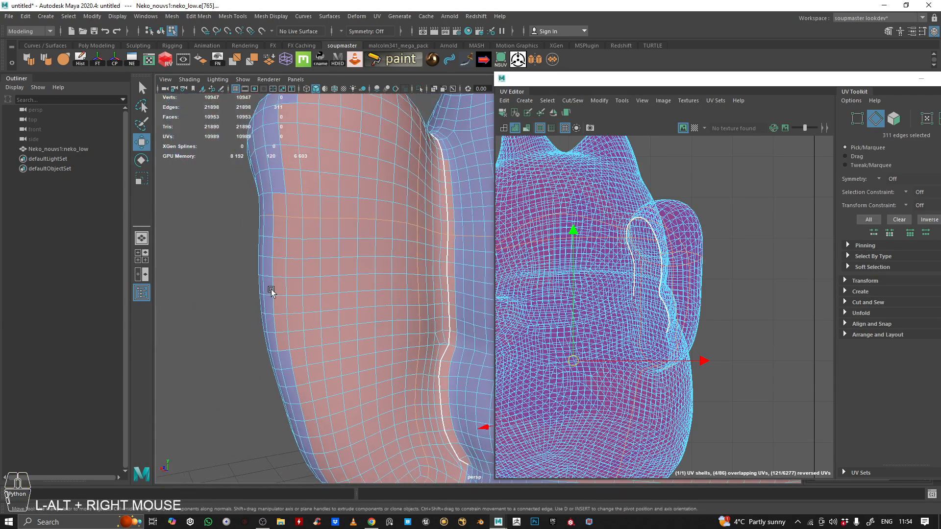
Select an edge loop near the rear seam's lower end and examine its path around the arm.
alt+right_drag(350, 261, 332, 242)
alt+middle_drag(332, 241, 337, 263)
alt+middle_drag(383, 315, 363, 251)
alt+right_drag(363, 251, 403, 222)
alt+middle_drag(403, 222, 409, 223)
alt+middle_drag(406, 275, 380, 176)
alt+right_drag(381, 177, 444, 200)
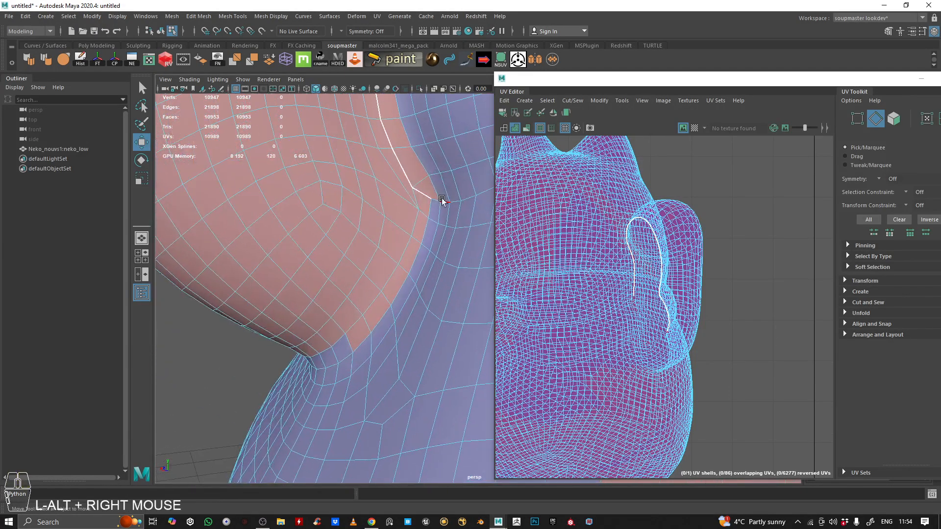
double_click(419, 199)
double_click(419, 222)
alt+drag(418, 229, 313, 201)
alt+right_drag(314, 201, 211, 198)
alt+drag(211, 198, 333, 245)
alt+middle_drag(334, 245, 285, 201)
alt+drag(285, 201, 295, 215)
alt+right_drag(294, 216, 301, 230)
alt+drag(301, 230, 405, 268)
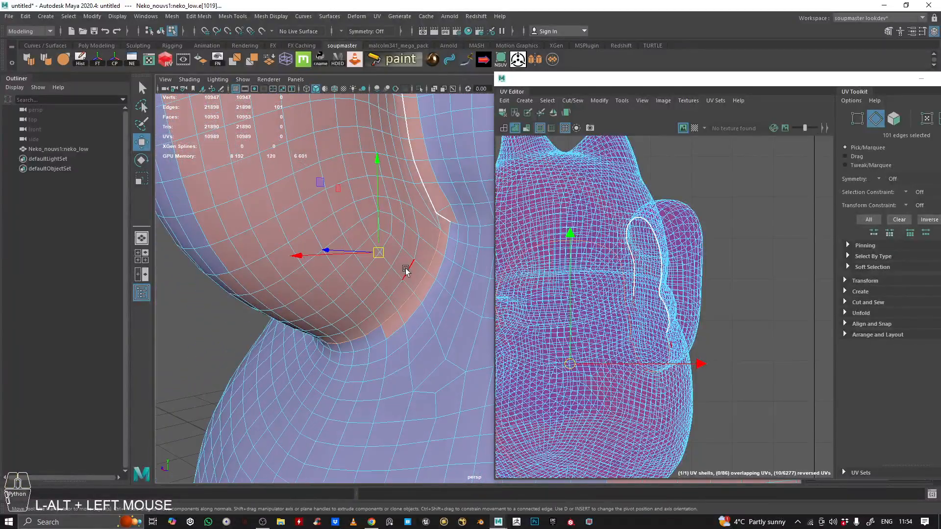
Select another edge loop under the raised arm and examine its path across the cat's front and underside.
shift+click(442, 269)
alt+right_drag(444, 266, 399, 263)
alt+drag(399, 263, 339, 221)
alt+right_drag(339, 221, 319, 223)
alt+middle_drag(320, 223, 344, 223)
alt+right_drag(343, 223, 248, 245)
alt+drag(248, 246, 384, 223)
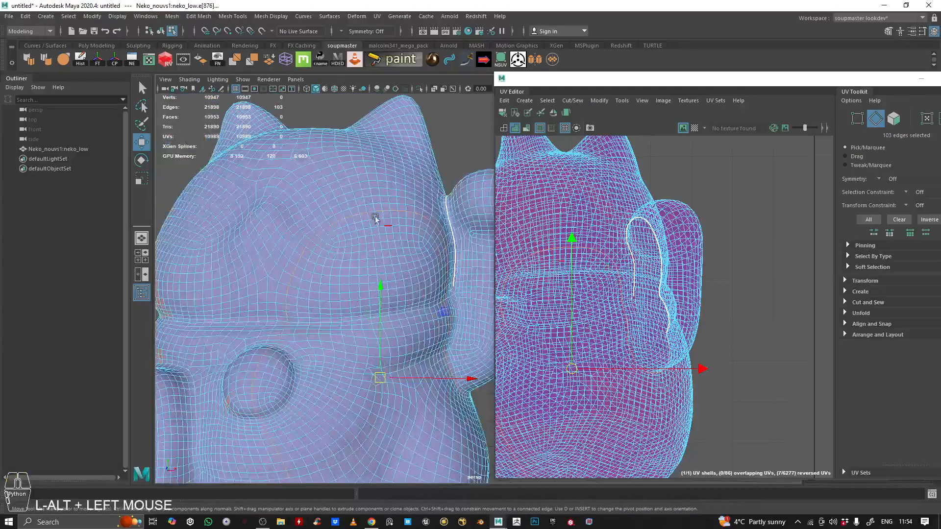
alt+right_drag(261, 356, 346, 330)
alt+drag(347, 330, 274, 338)
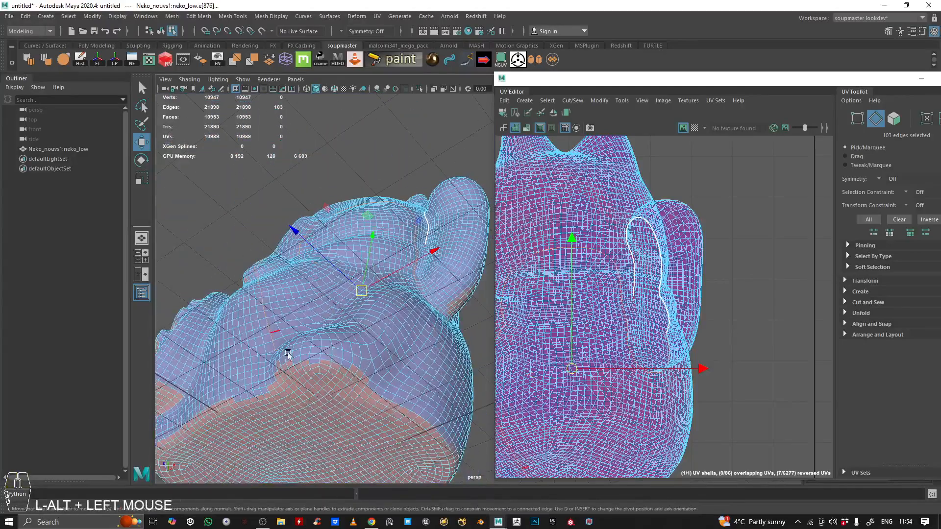
alt+drag(323, 310, 299, 326)
alt+right_drag(299, 325, 364, 296)
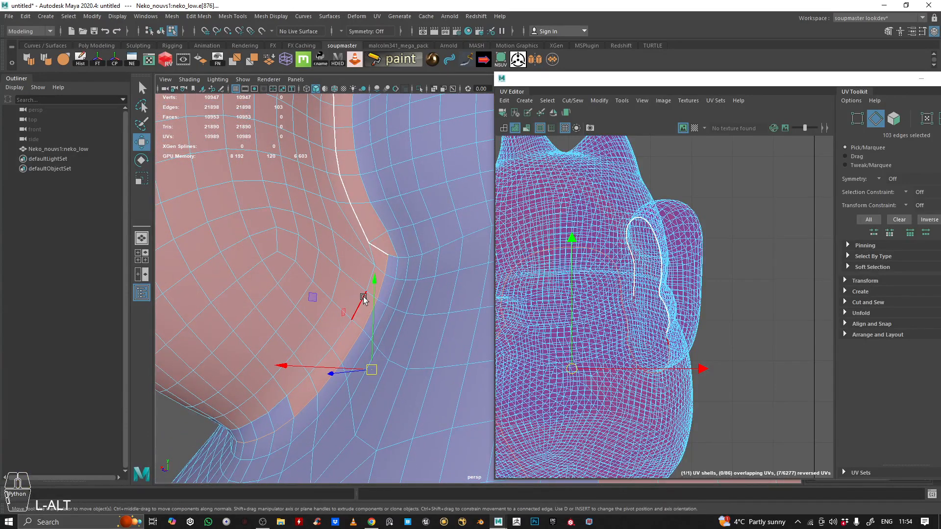
Compare candidate edge loops around the arm's lower end from several angles.
alt+middle_drag(364, 296, 379, 286)
alt+drag(379, 286, 314, 267)
click(378, 270)
double_click(385, 270)
alt+right_drag(313, 267, 269, 255)
mouse_move(269, 255)
alt+mouse_down()
mouse_move(314, 273)
mouse_move(343, 264)
alt+mouse_up()
alt+right_drag(344, 265, 366, 263)
mouse_move(366, 263)
alt+mouse_down()
mouse_move(378, 278)
mouse_move(411, 261)
mouse_move(446, 267)
alt+mouse_up()
double_click(421, 265)
alt+right_drag(446, 267, 331, 270)
alt+drag(331, 269, 308, 265)
alt+right_drag(308, 265, 415, 257)
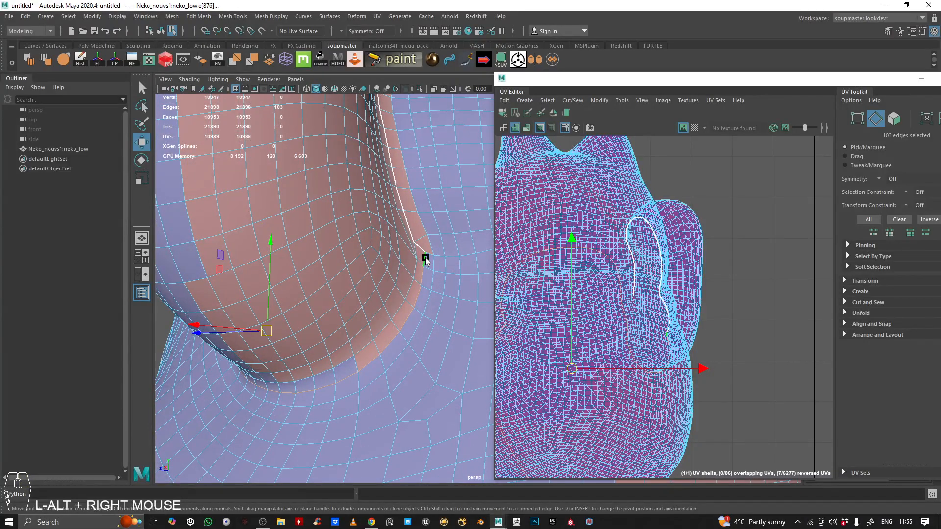
Reselect the short edge loop along the lower part of the rear seam.
alt+right_drag(427, 248, 414, 245)
alt+middle_drag(414, 246, 371, 202)
double_click(383, 180)
alt+right_drag(411, 199, 536, 255)
double_click(386, 254)
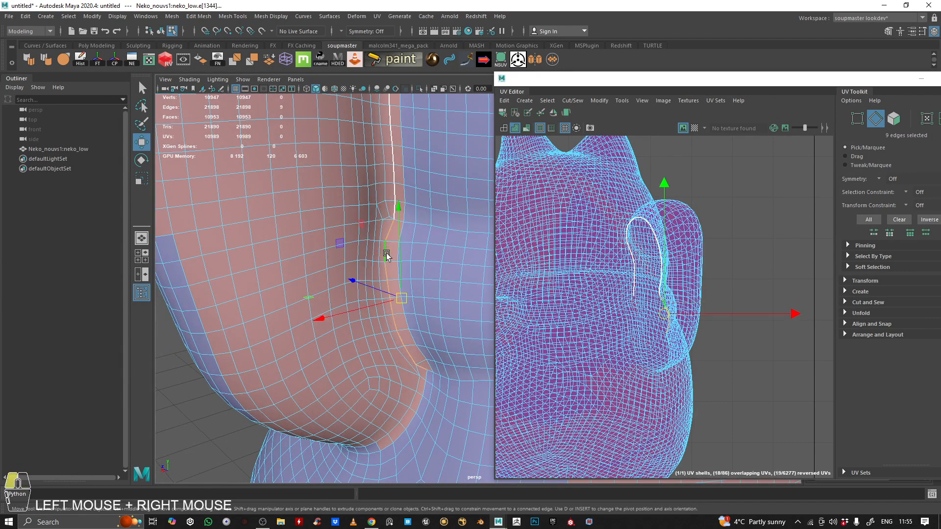
Reselect the long edge loop passing under the arm and examine where it crosses the front and rear creases.
alt+middle_drag(386, 292, 393, 217)
alt+right_drag(419, 301, 449, 273)
double_click(439, 262)
alt+drag(265, 255, 395, 252)
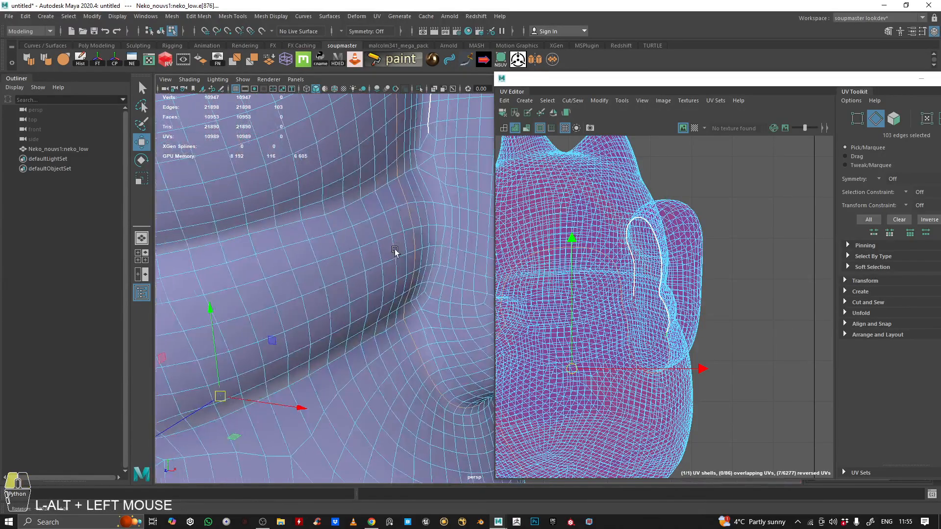
alt+right_drag(417, 262, 392, 279)
alt+drag(392, 280, 338, 267)
alt+drag(186, 112, 197, 191)
alt+drag(366, 328, 453, 353)
alt+right_drag(453, 353, 736, 327)
alt+right_drag(406, 302, 412, 236)
Select the edges continuing from the rear seam's lower end down the crease where the arm meets the body.
click(420, 248)
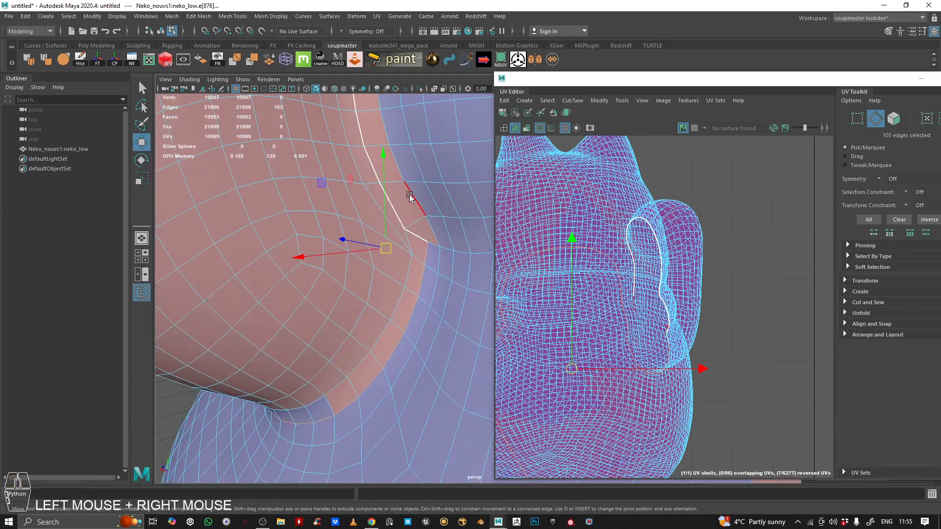
alt+middle_drag(424, 295, 445, 234)
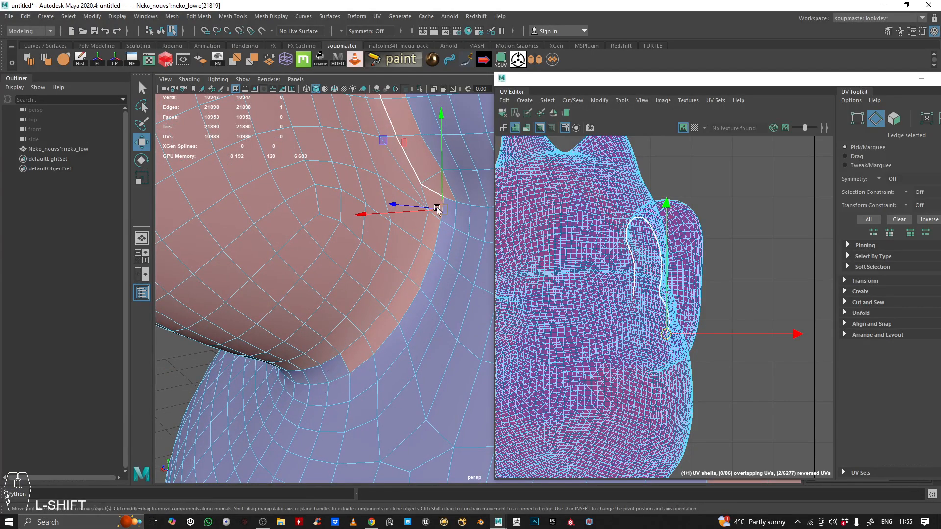
shift+double_click(317, 385)
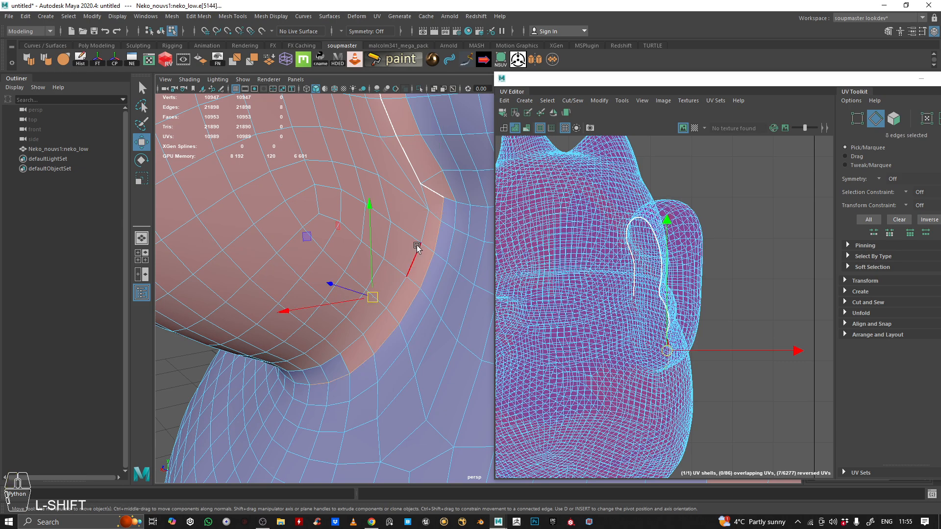
alt+right_drag(418, 248, 439, 247)
alt+drag(284, 240, 436, 230)
alt+middle_drag(253, 258, 323, 256)
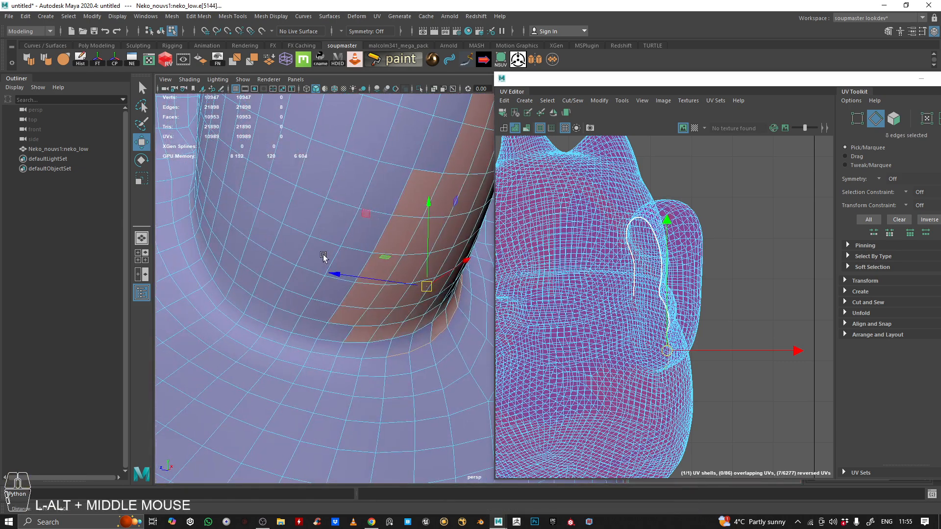
Extend the edge selection under the raised arm and up the front side of its lower end.
shift+click(375, 360)
alt+right_drag(375, 360, 342, 365)
shift+click(341, 366)
alt+drag(326, 309, 412, 365)
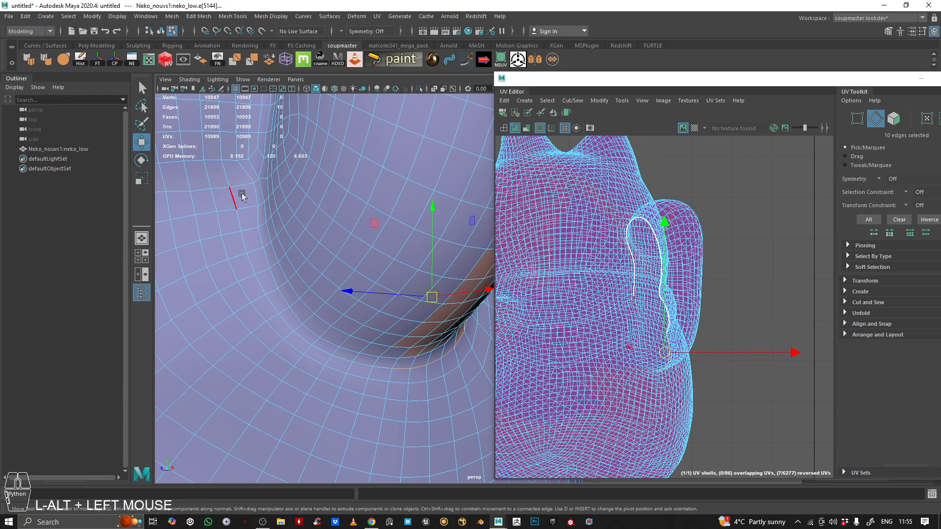
shift+double_click(231, 175)
Cut the UVs along the selected edges around the arm's lower end and dismiss the CCleaner notification.
alt+right_drag(345, 180, 294, 206)
alt+drag(294, 206, 308, 255)
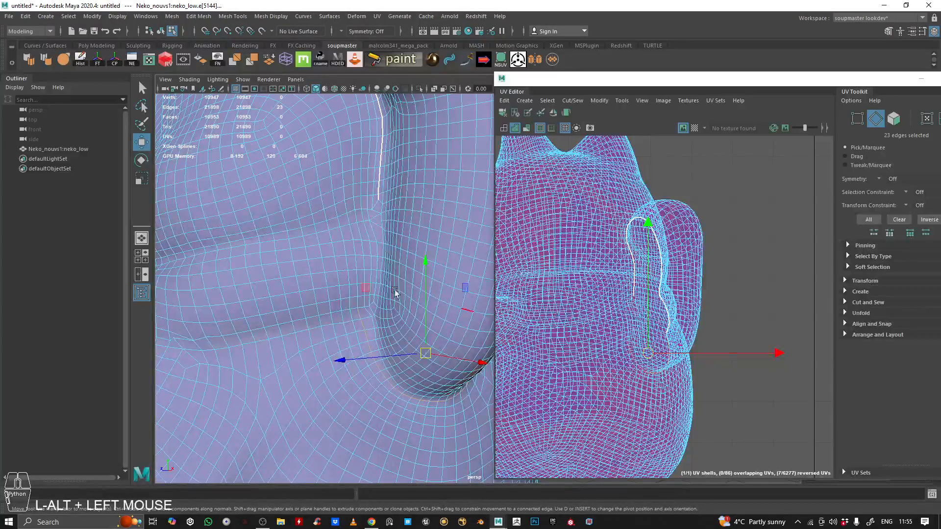
scroll(372, 288, up, 3)
alt+middle_drag(371, 288, 362, 349)
click(572, 102)
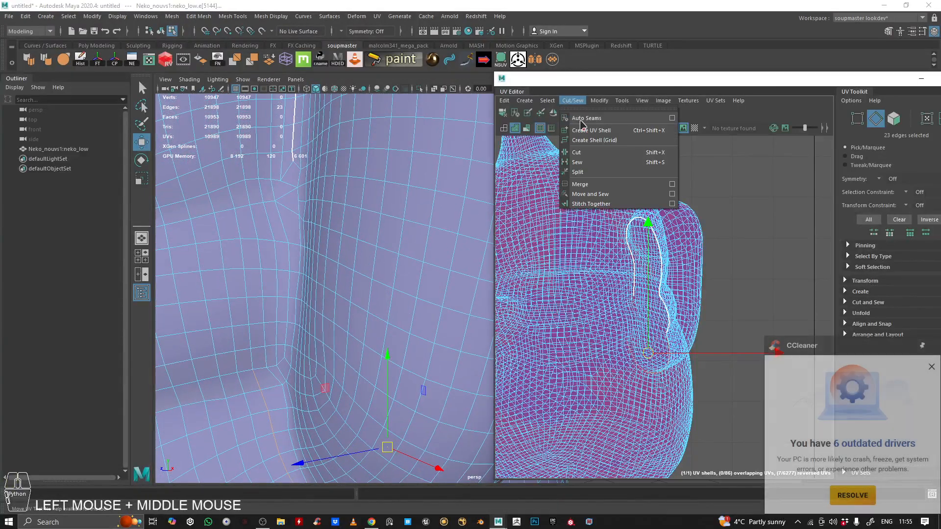
click(577, 153)
click(931, 369)
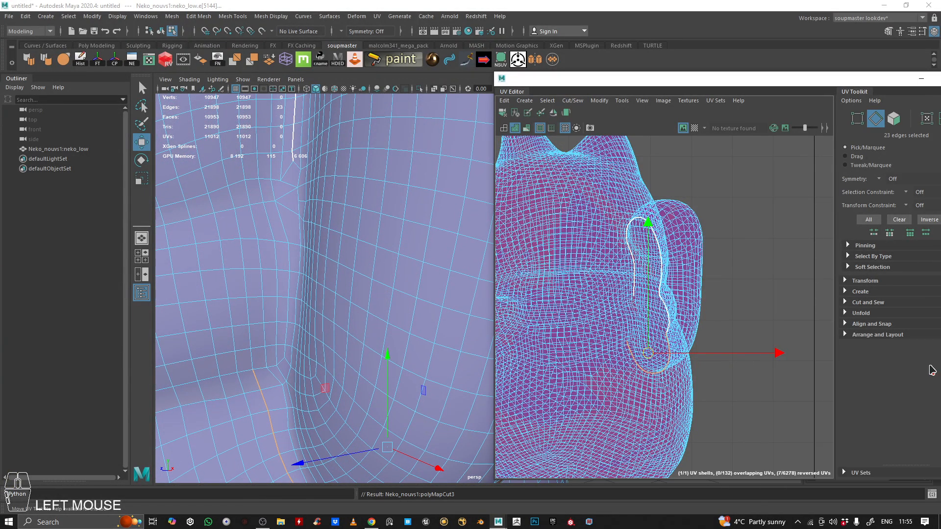
Examine the gap between the two seam ends in the front crease, checking the end edge of each seam.
alt+middle_drag(466, 309, 378, 231)
alt+right_drag(378, 231, 269, 395)
click(255, 363)
click(247, 378)
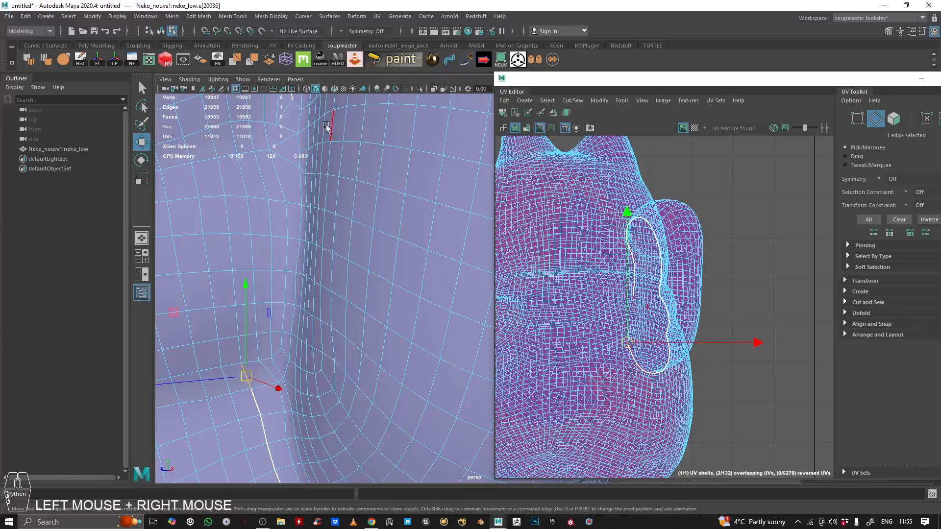
alt+right_drag(345, 180, 313, 179)
alt+middle_drag(313, 178, 320, 195)
click(322, 136)
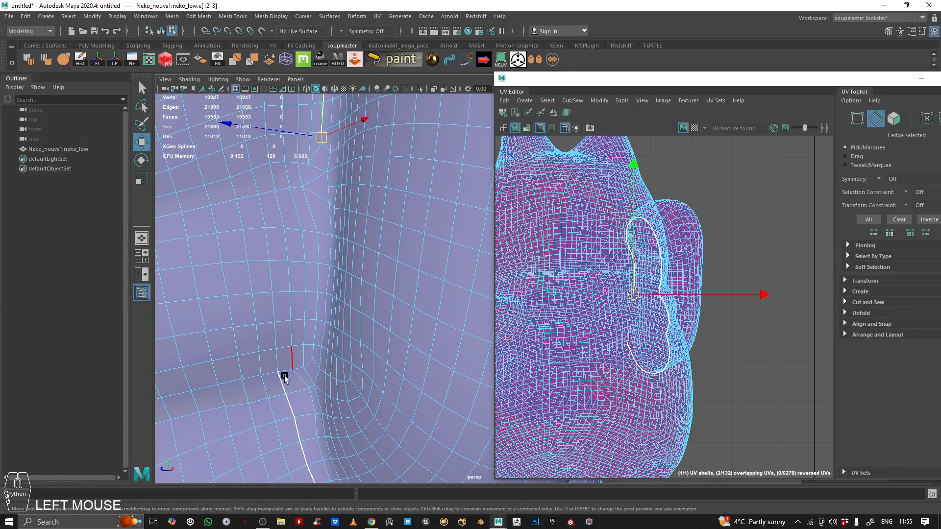
click(280, 389)
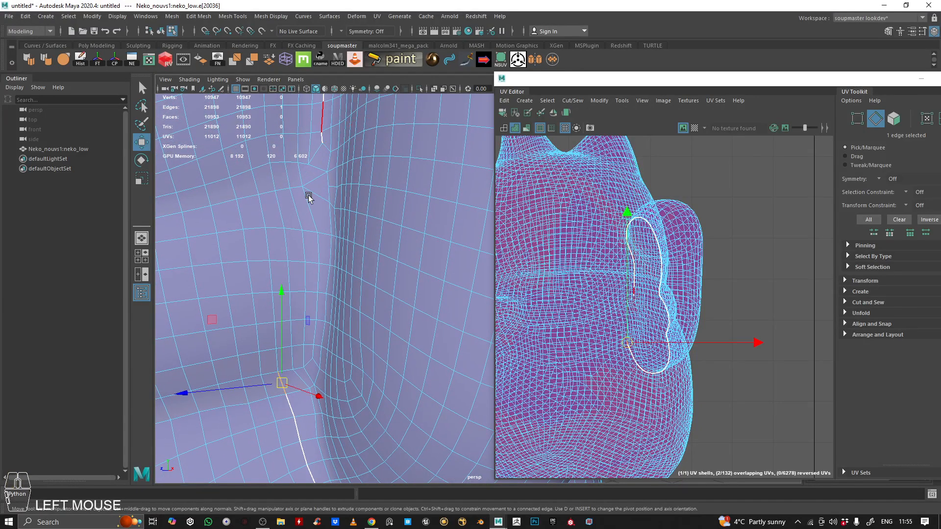
Select the edges running down the front crease from the upper seam's end to the arm's lower end.
click(326, 145)
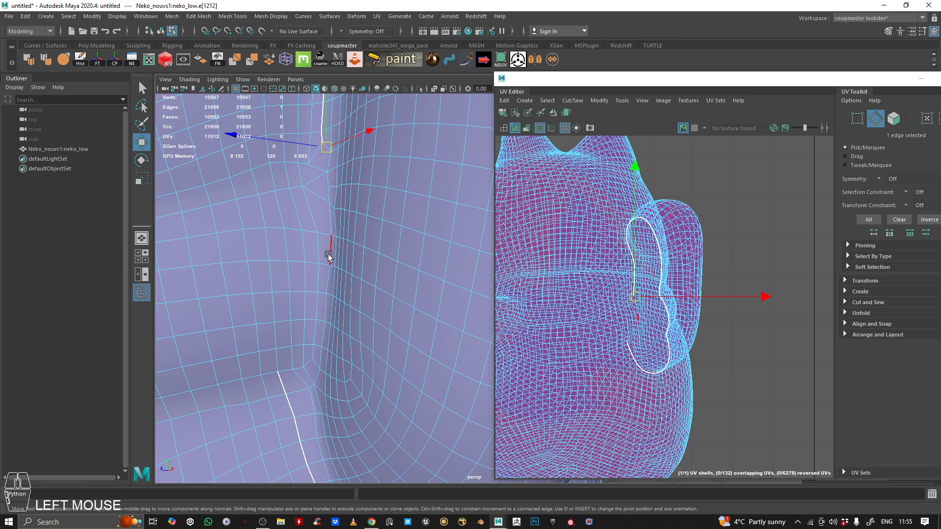
shift+click(328, 166)
shift+click(326, 182)
shift+click(328, 196)
shift+click(328, 214)
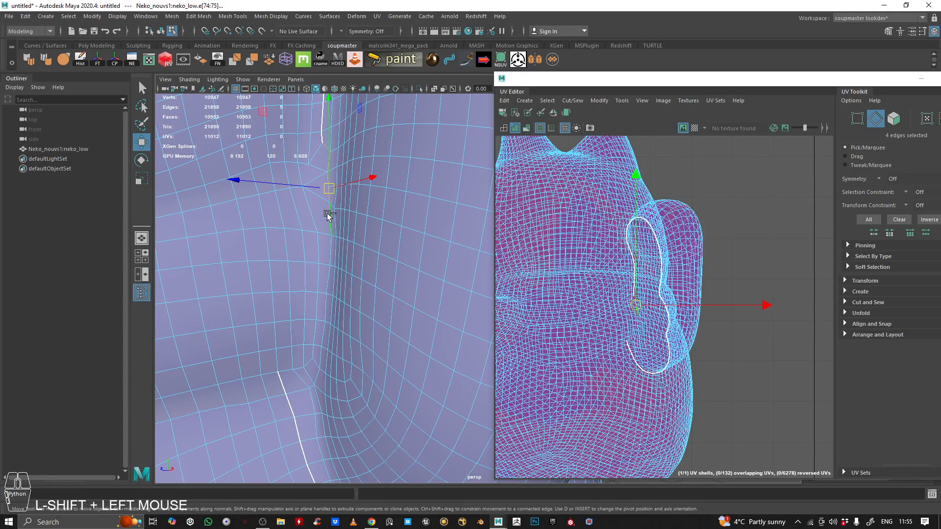
shift+double_click(319, 355)
alt+middle_drag(327, 363, 357, 256)
alt+right_drag(357, 256, 354, 240)
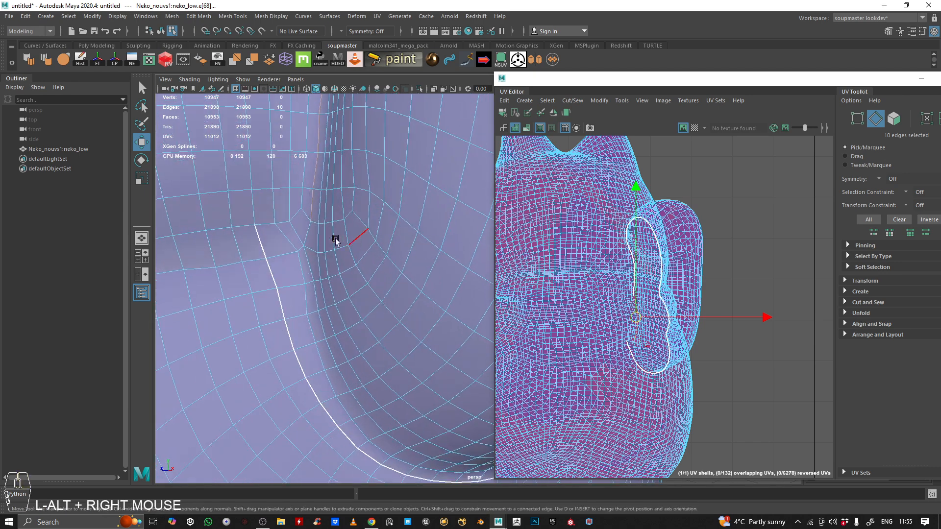
shift+click(290, 252)
alt+right_drag(290, 252, 113, 242)
alt+drag(113, 241, 332, 277)
alt+right_drag(332, 277, 513, 265)
Try to extend the edge selection around the arm's lower end, just inside the existing lower seam.
shift+click(339, 277)
shift+click(366, 276)
shift+click(368, 278)
shift+click(385, 310)
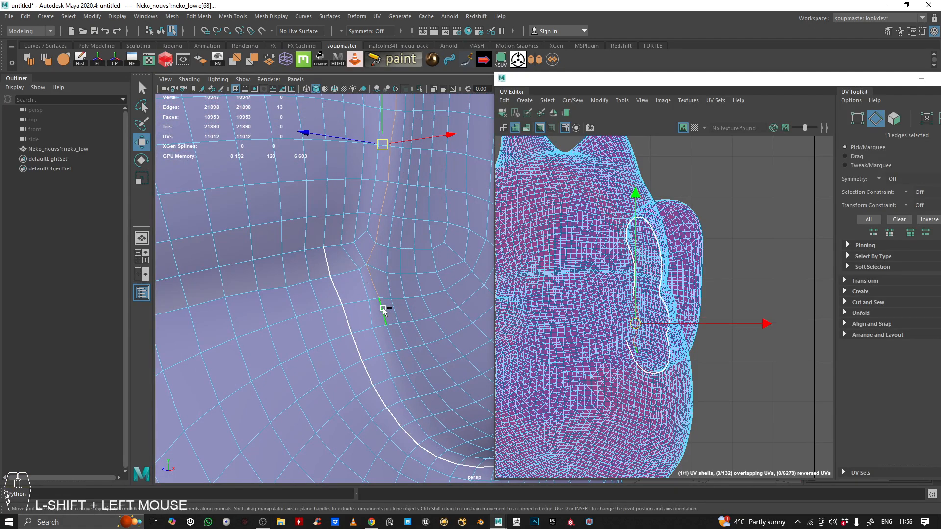
alt+drag(384, 310, 358, 258)
alt+middle_drag(357, 258, 323, 208)
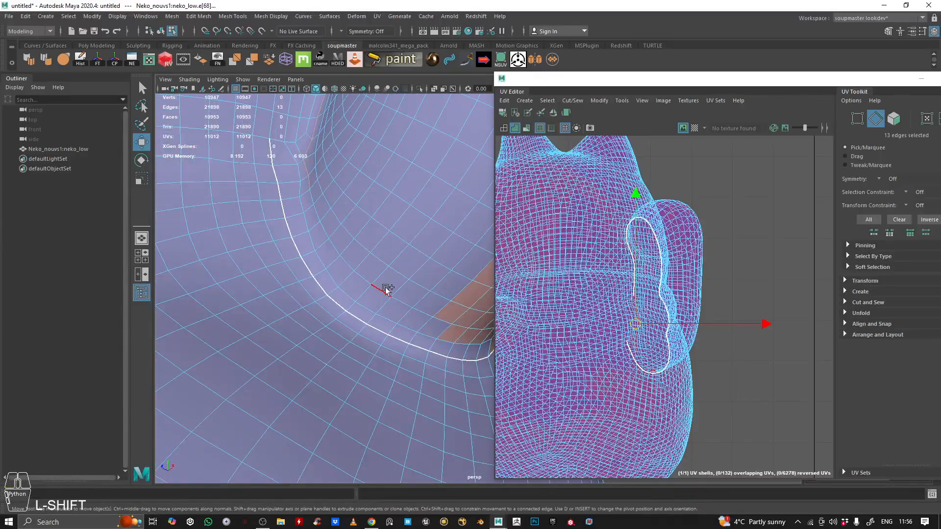
shift+double_click(447, 322)
alt+right_drag(447, 322, 383, 286)
alt+drag(382, 286, 341, 283)
alt+right_drag(341, 284, 378, 333)
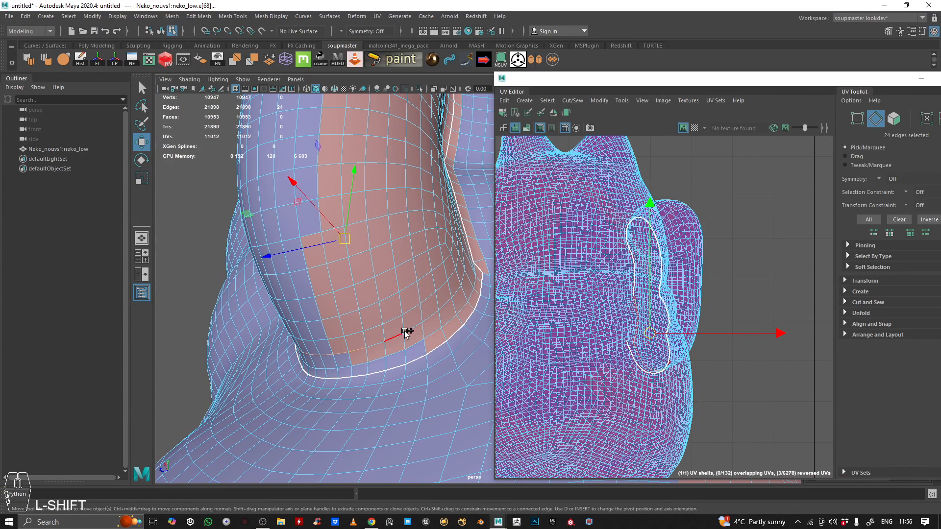
shift+double_click(440, 312)
alt+drag(440, 313, 426, 315)
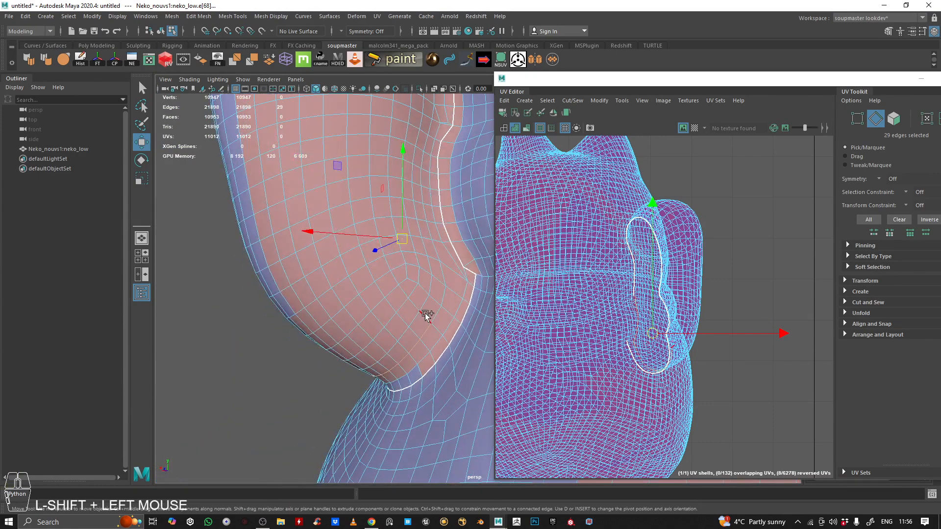
shift+click(445, 299)
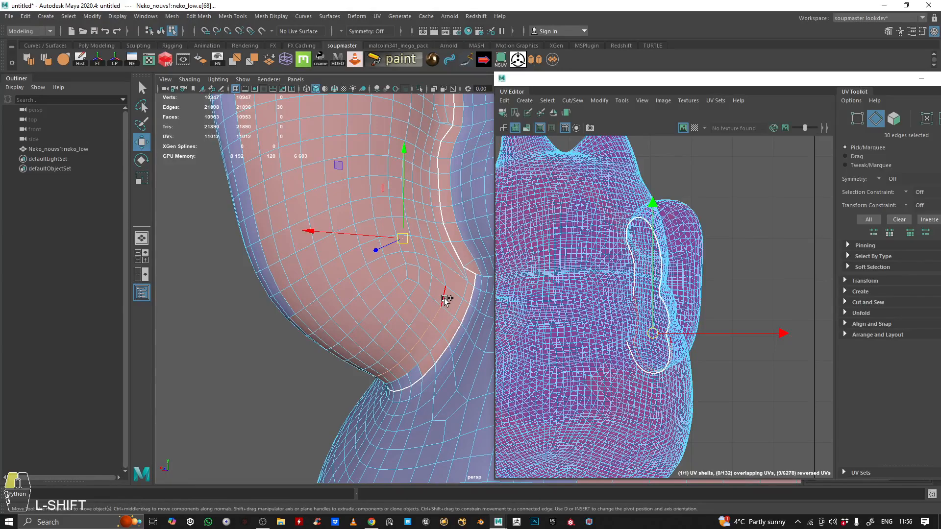
alt+right_drag(459, 294, 400, 265)
alt+drag(400, 264, 344, 245)
alt+right_drag(344, 245, 374, 227)
Undo the edge selections around the arm's lower end, keeping only the edges down the front crease.
key(ctrl+z)
key(ctrl+z)
key(ctrl+z)
key(ctrl+z)
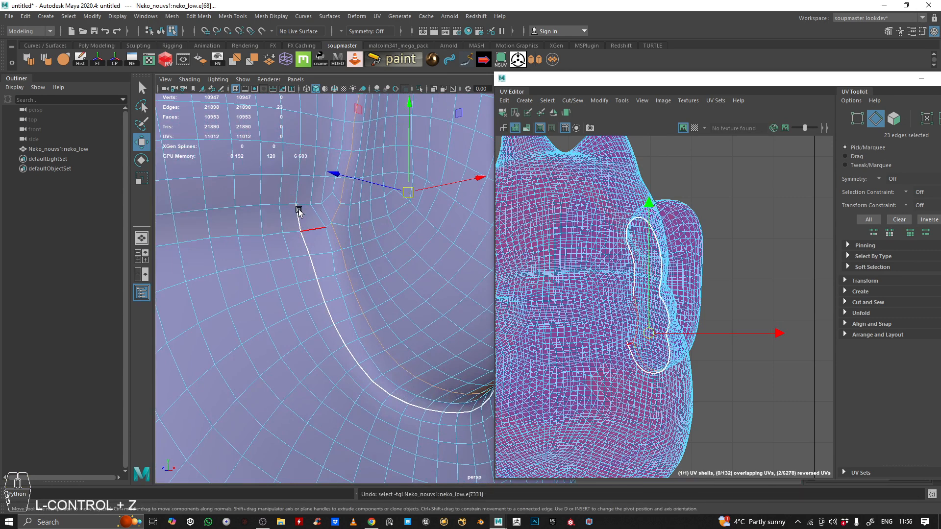
key(ctrl+z)
key(ctrl+z)
key(ctrl+z)
key(ctrl+z)
key(ctrl+z)
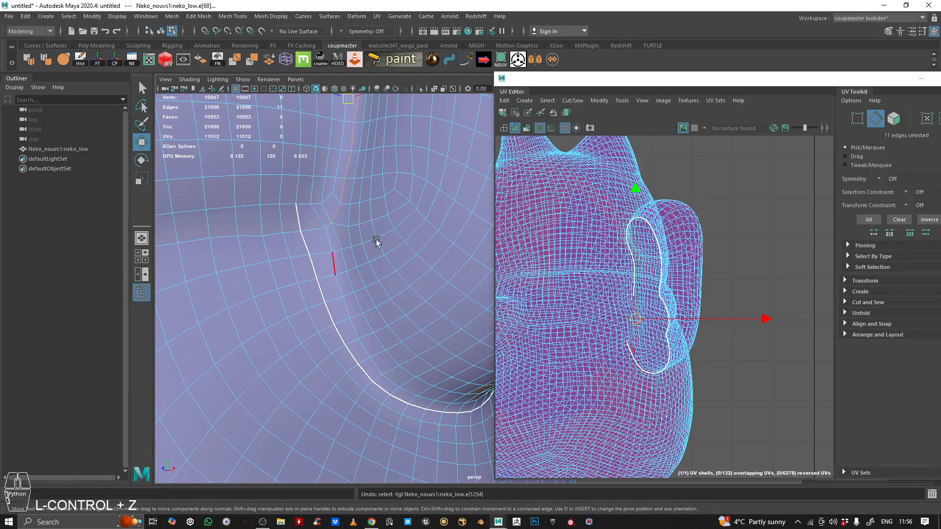
Add the edge row under the arm's lower end, just inside the existing seam, from its rear end forward.
alt+right_drag(333, 258, 189, 236)
alt+right_drag(380, 283, 432, 231)
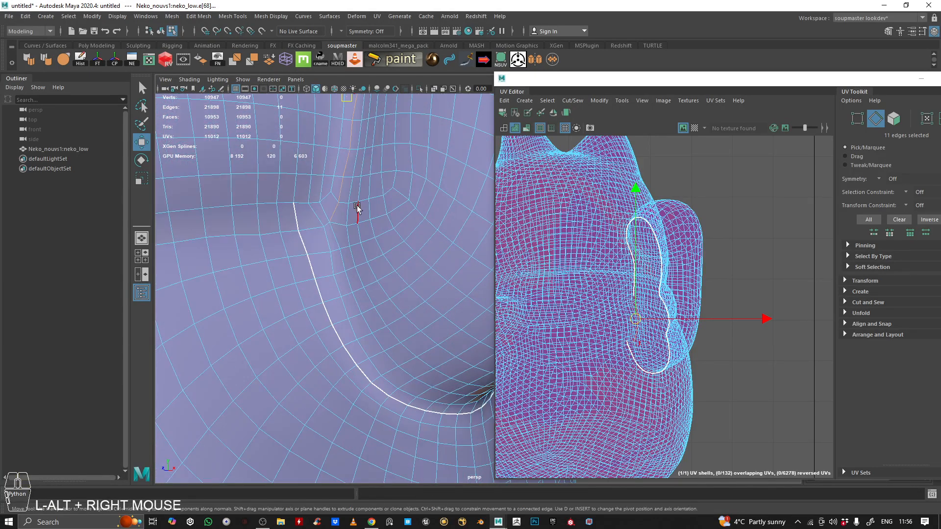
alt+drag(348, 225, 469, 284)
shift+click(466, 277)
shift+click(458, 267)
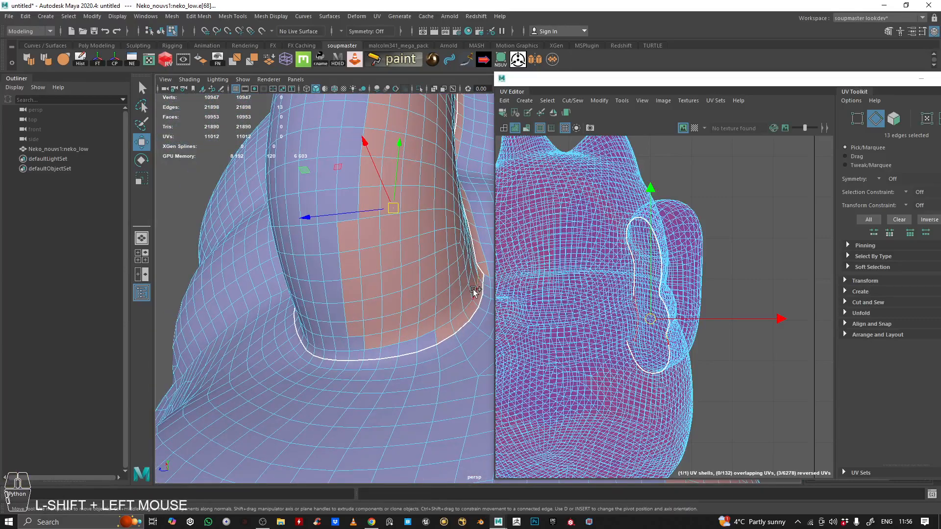
shift+double_click(374, 350)
alt+right_drag(374, 350, 378, 286)
alt+drag(378, 286, 409, 331)
Complete the edge selection up to the front crease and cut the UVs along all selected edges.
shift+click(394, 336)
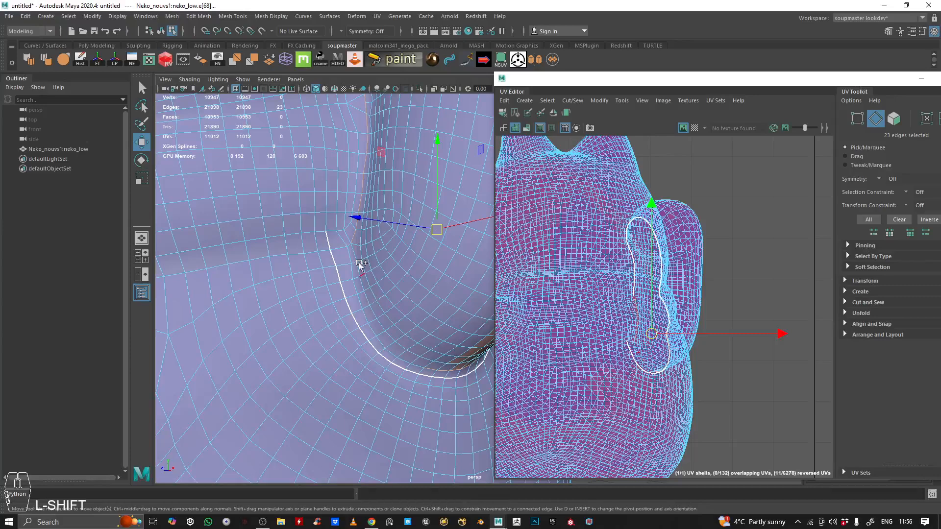
shift+double_click(350, 252)
alt+right_drag(350, 252, 372, 245)
alt+middle_drag(373, 245, 394, 235)
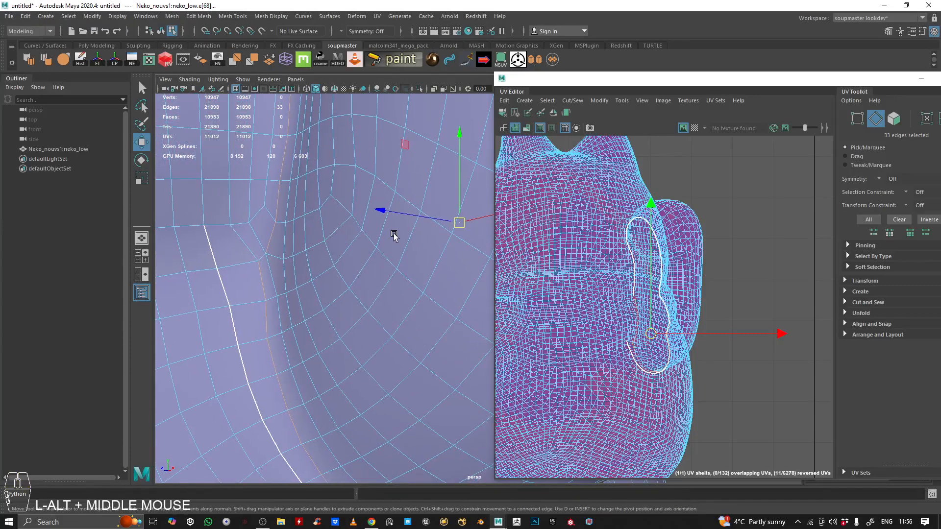
click(573, 100)
click(590, 152)
Select the edge loop of the redundant outer seam around the arm's lower end.
alt+drag(402, 254, 249, 199)
click(235, 221)
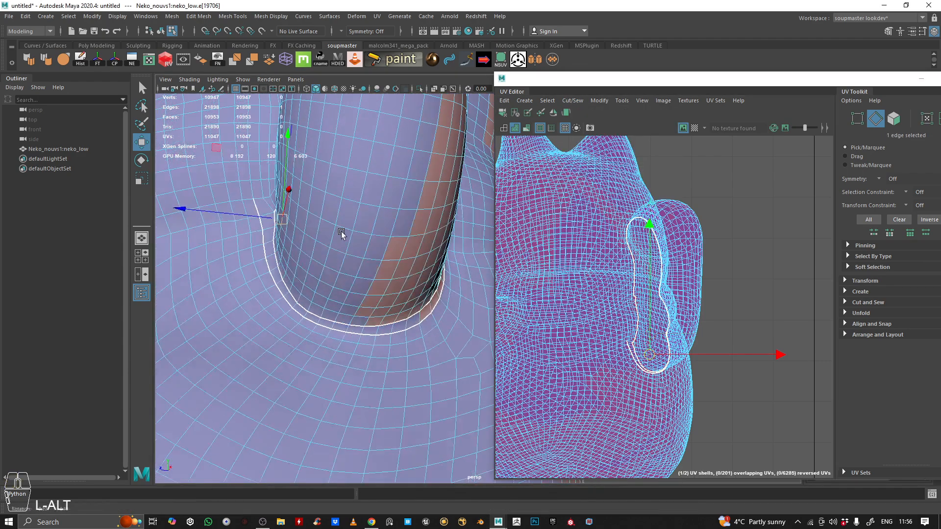
double_click(256, 210)
alt+drag(325, 219, 265, 242)
alt+middle_drag(265, 243, 298, 260)
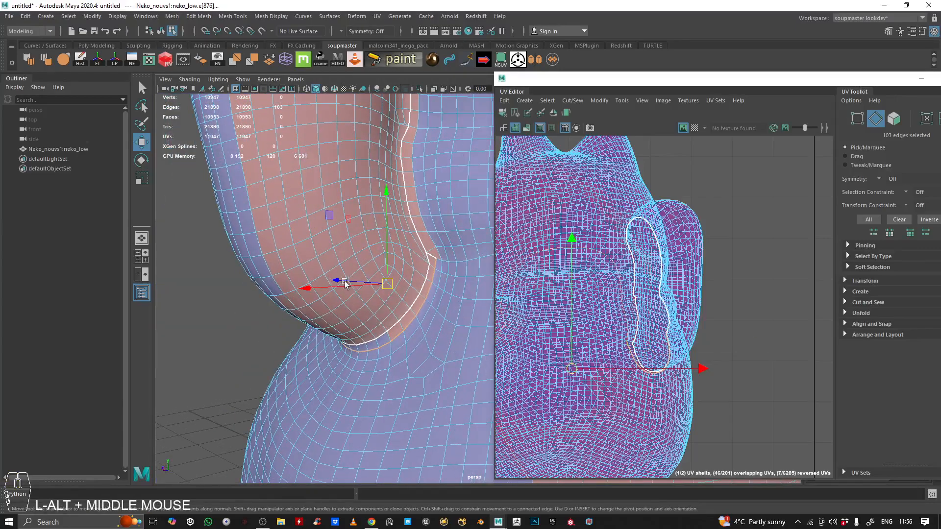
alt+right_drag(355, 287, 656, 265)
alt+drag(385, 210, 376, 195)
alt+right_drag(376, 195, 330, 189)
Try sewing the redundant outer seam, then undo it and inspect both seams up close in the UV layout.
click(572, 100)
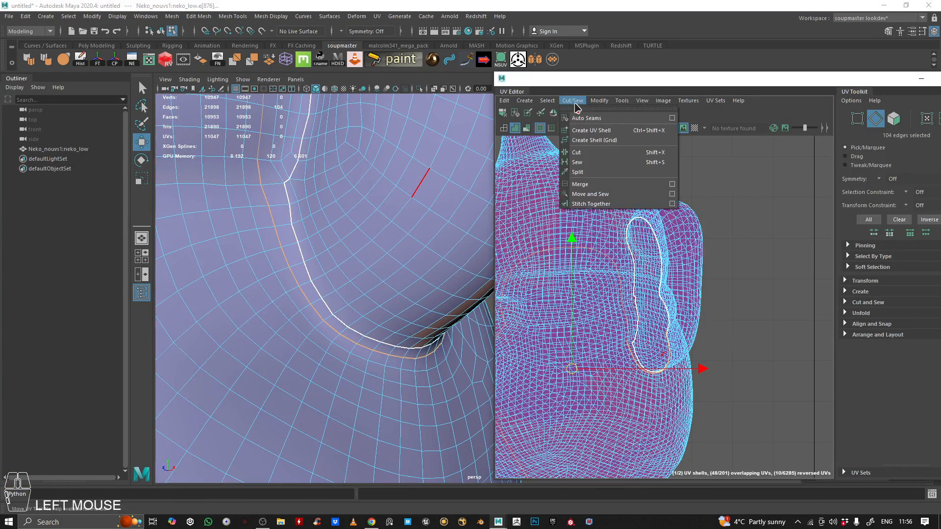
click(583, 166)
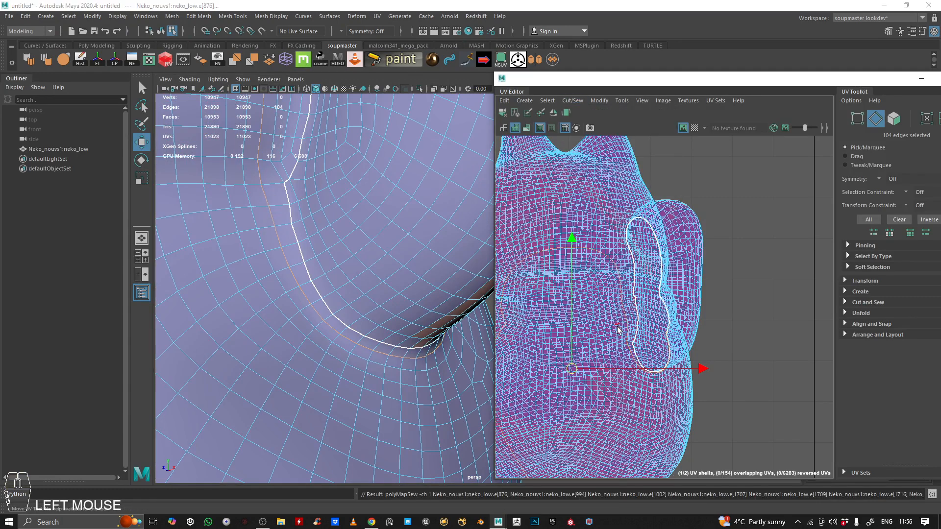
key(ctrl+z)
key(alt+z)
alt+right_drag(595, 315, 666, 318)
alt+middle_drag(667, 319, 834, 302)
alt+right_drag(834, 301, 627, 294)
alt+middle_drag(627, 294, 578, 216)
alt+right_drag(579, 216, 657, 231)
click(600, 316)
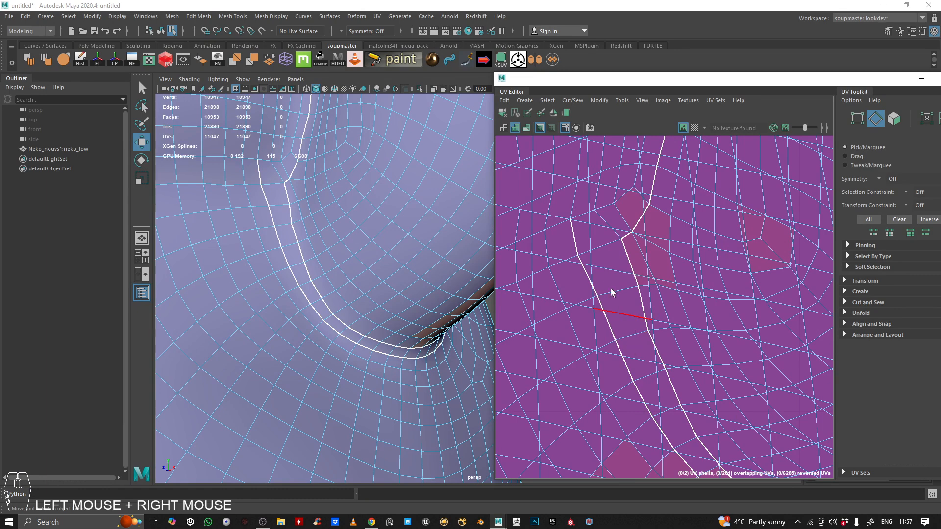
key(ctrl+z)
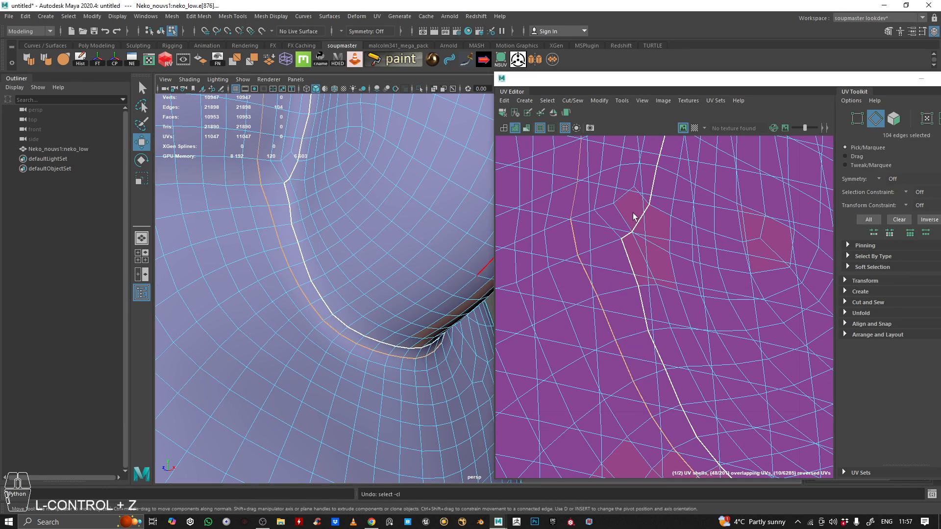
Sew the UVs along the redundant outer seam around the arm's lower end.
click(571, 101)
click(577, 162)
scroll(360, 192, down, 3)
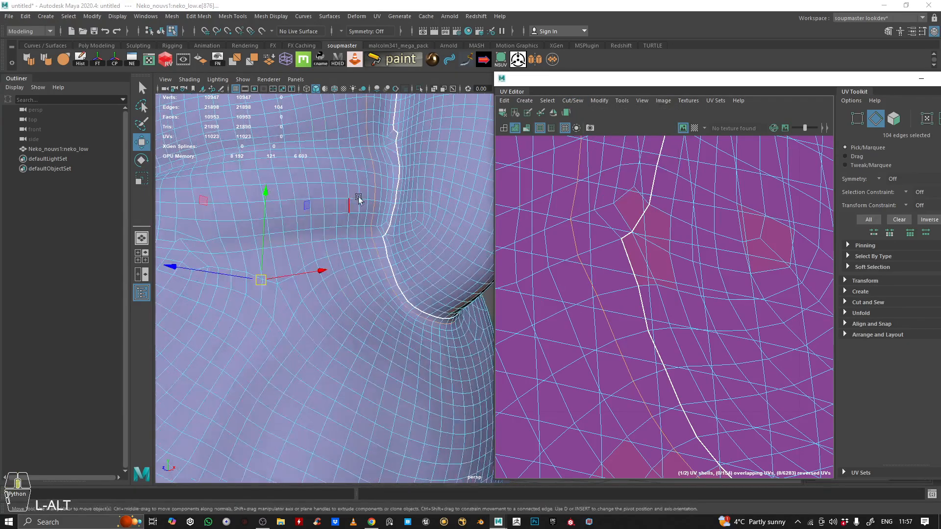
alt+drag(360, 192, 286, 249)
right_drag(310, 244, 334, 225)
alt+drag(333, 224, 397, 287)
alt+drag(413, 252, 402, 231)
Switch to UV shell selection, select the raised arm's shell and move it clear of the body shell.
right_click(402, 231)
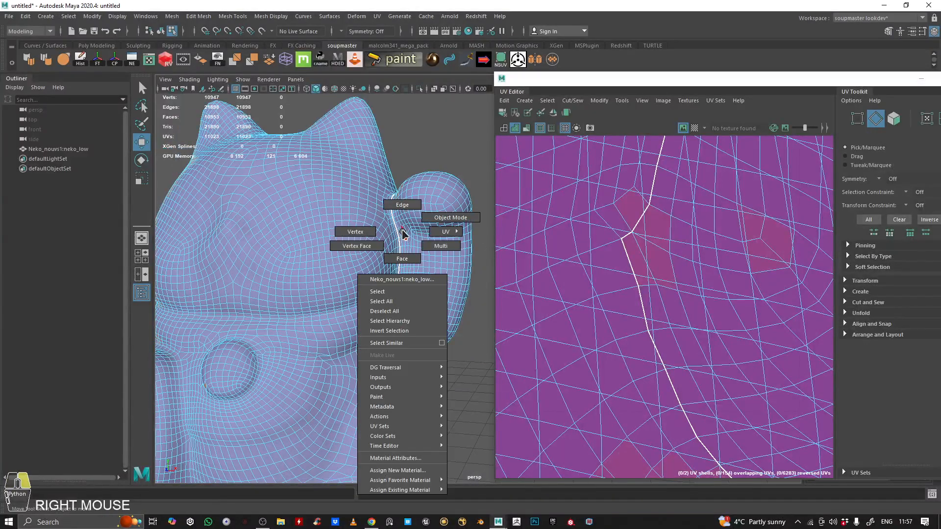
scroll(622, 234, down, 10)
alt+middle_drag(652, 225, 767, 340)
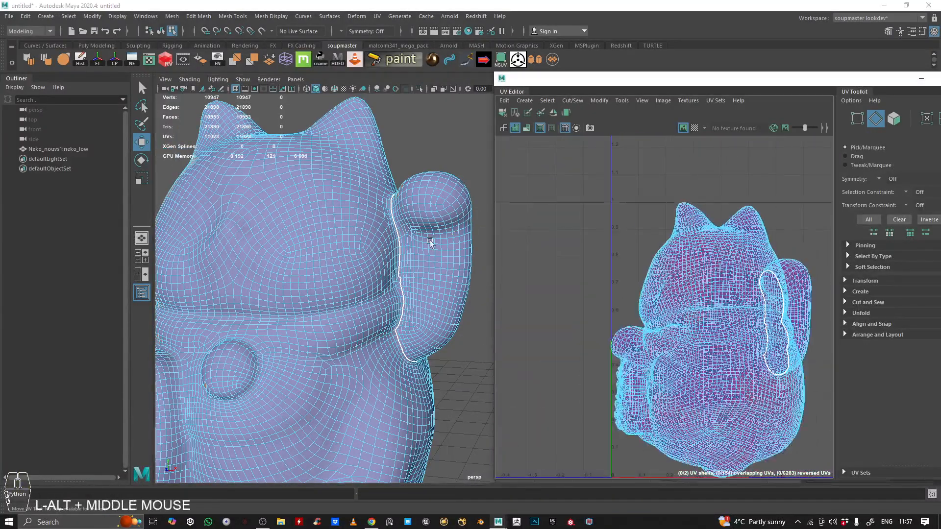
right_drag(340, 219, 419, 230)
right_drag(433, 262, 431, 261)
click(431, 260)
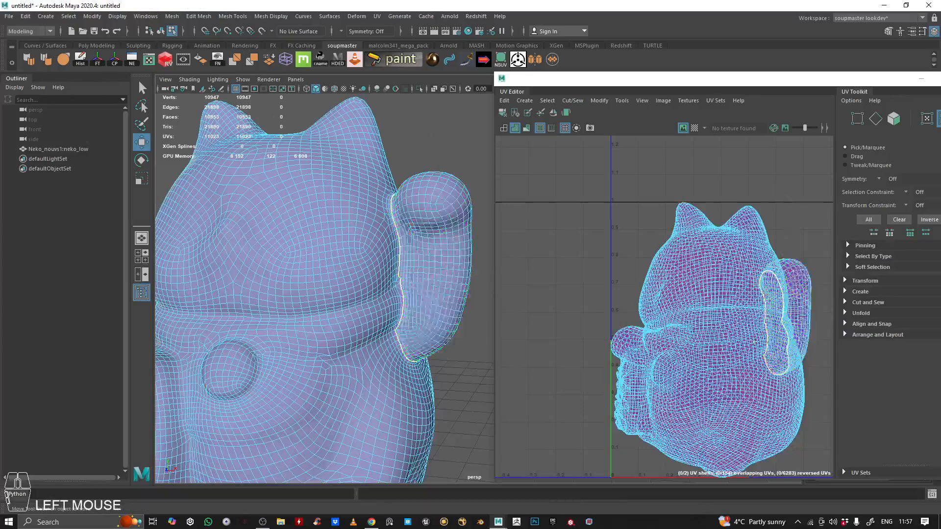
right_drag(742, 266, 568, 204)
alt+middle_drag(770, 277, 605, 227)
click(632, 241)
drag(621, 267, 760, 210)
alt+right_drag(761, 211, 735, 210)
alt+middle_drag(735, 210, 720, 252)
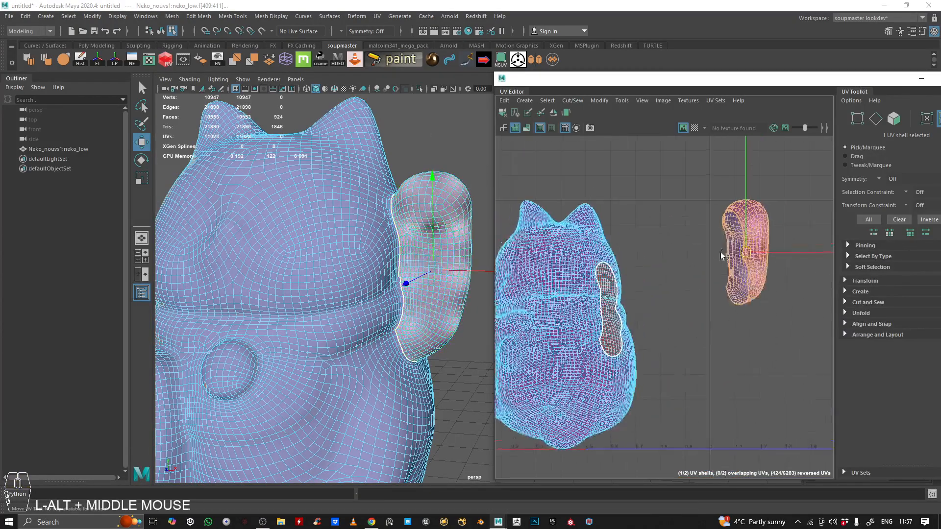
Unfold the raised arm's UV shell and reposition it beside the body shell.
shift+right_drag(795, 207, 660, 203)
shift+right_drag(442, 179, 443, 179)
scroll(752, 239, up, 5)
drag(740, 260, 553, 254)
Select the edge row running inward from the arm shell's upper border and cut the UVs along it.
scroll(743, 260, down, 4)
alt+middle_drag(650, 239, 702, 250)
scroll(701, 210, up, 4)
scroll(701, 214, up, 4)
right_click(643, 195)
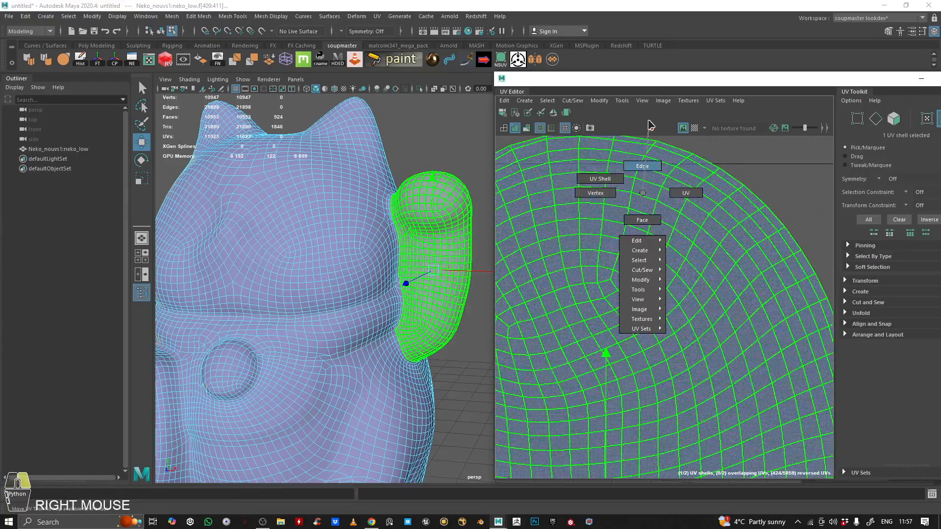
right_drag(650, 125, 649, 129)
double_click(640, 173)
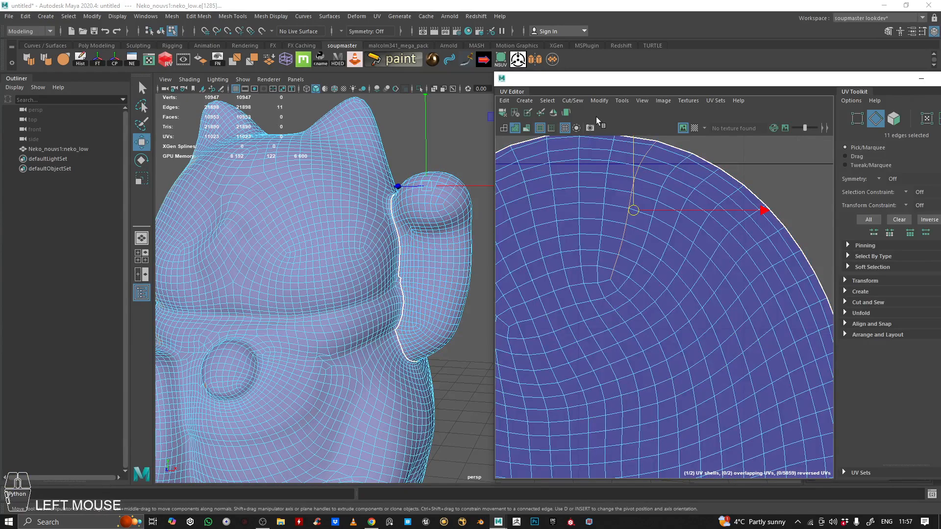
click(573, 101)
click(581, 156)
Select the raised arm's whole UV shell and unfold it again with the new cut.
right_drag(684, 181, 583, 122)
scroll(648, 183, down, 5)
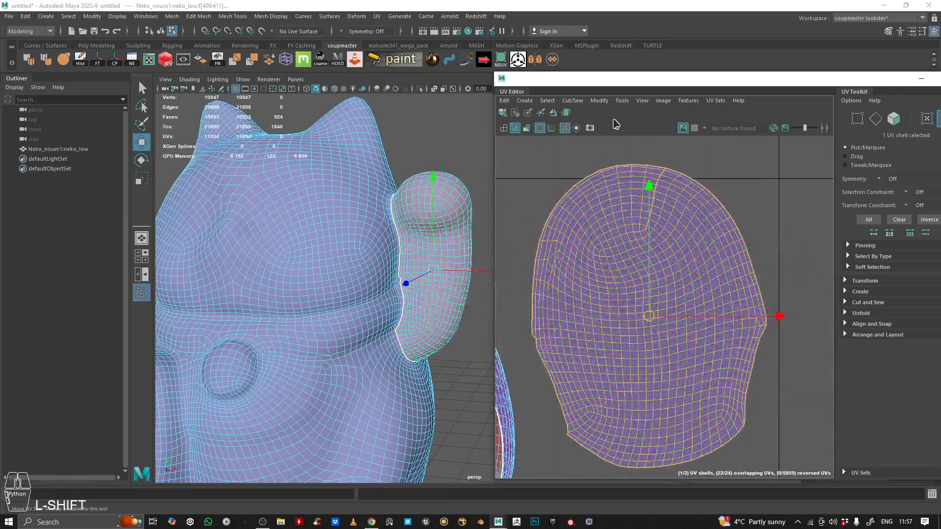
click(598, 101)
click(753, 191)
shift+right_drag(761, 189, 763, 187)
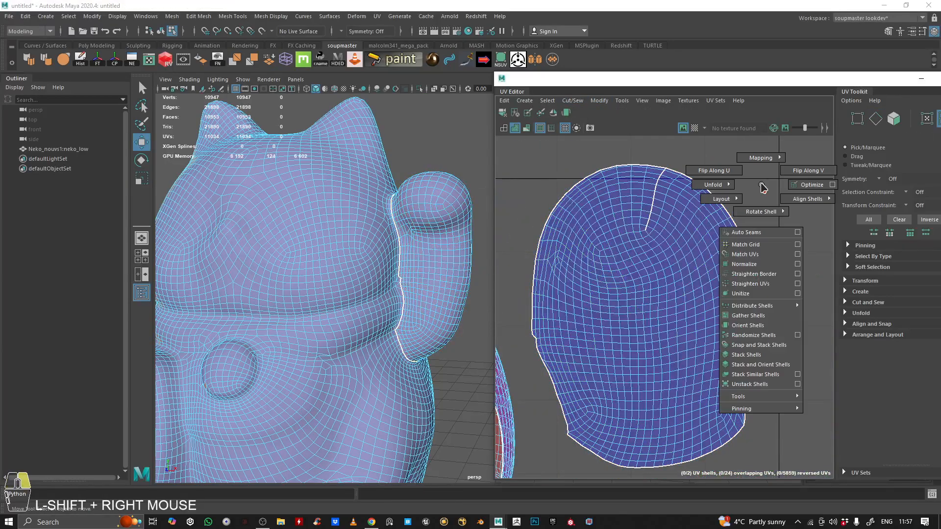
shift+right_drag(557, 160, 755, 191)
click(698, 218)
click(599, 101)
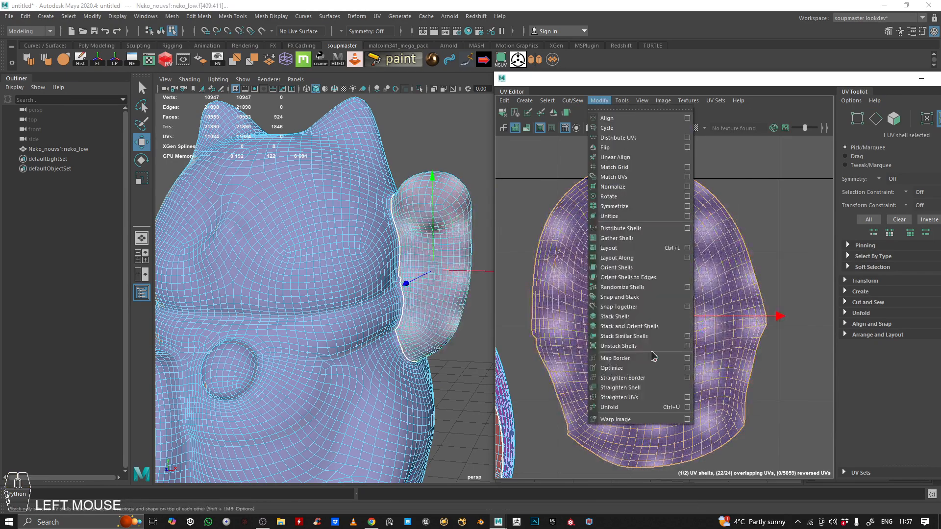
click(637, 407)
scroll(683, 263, down, 4)
Move the unfolded arm shell higher in the UV layout, farther from the body shell.
click(680, 274)
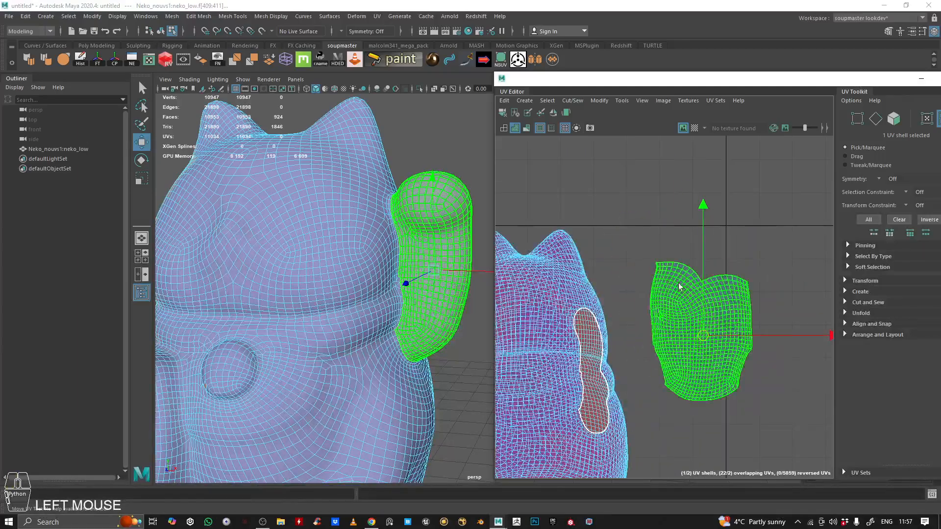
mouse_move(470, 197)
alt+mouse_down()
mouse_move(463, 222)
mouse_move(460, 181)
alt+mouse_up()
click(697, 127)
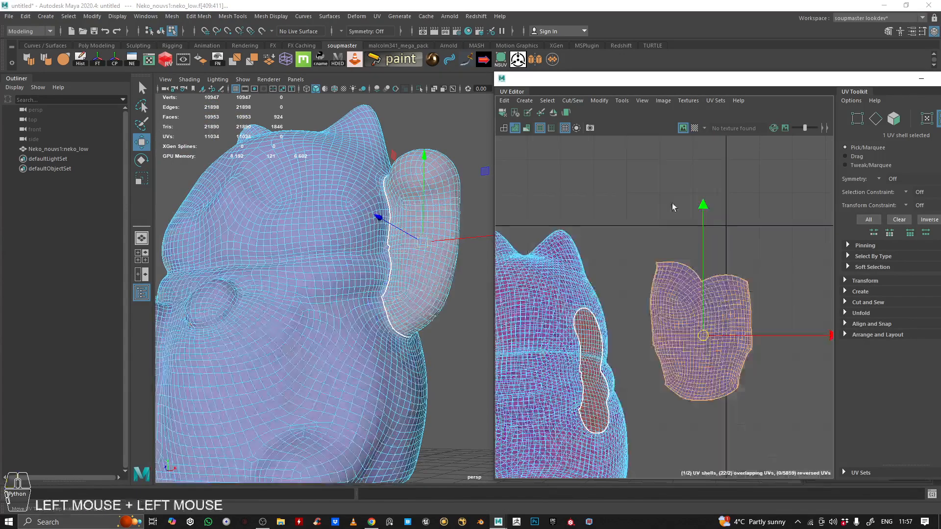
alt+drag(465, 258, 370, 229)
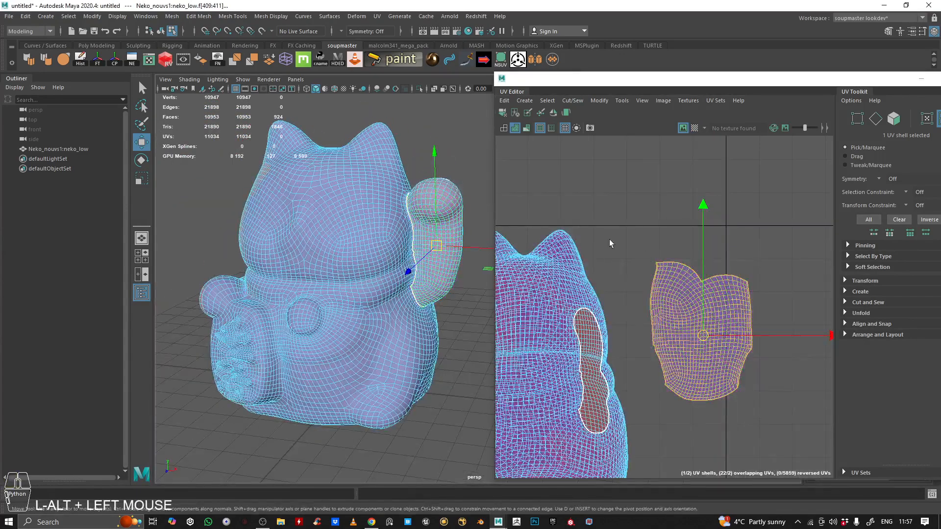
drag(710, 337, 735, 281)
Select the full edge loop around the neck crease between the head and collar and cut the UVs along it.
alt+drag(393, 208, 344, 246)
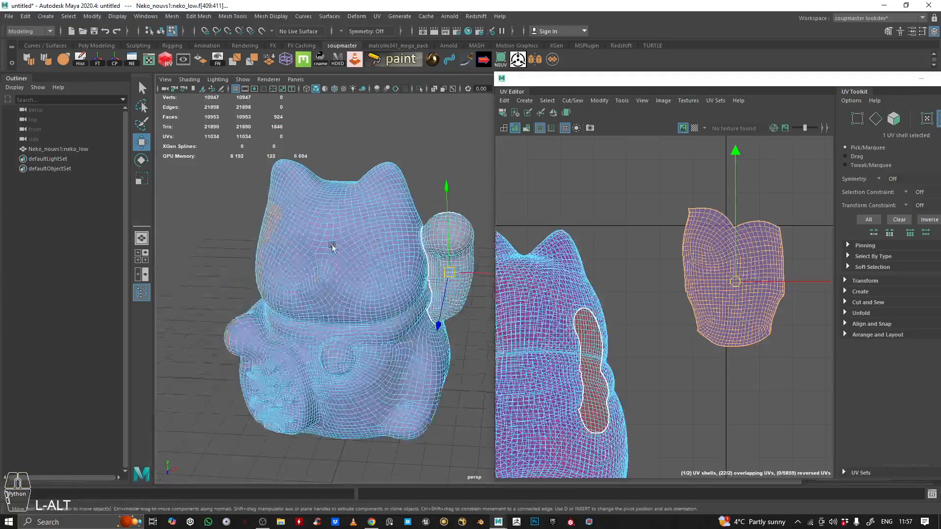
alt+right_drag(290, 248, 336, 269)
alt+drag(336, 269, 294, 260)
alt+right_drag(294, 260, 422, 250)
right_click(277, 198)
right_drag(277, 199, 277, 171)
alt+middle_drag(274, 157, 376, 216)
alt+right_drag(300, 315, 387, 289)
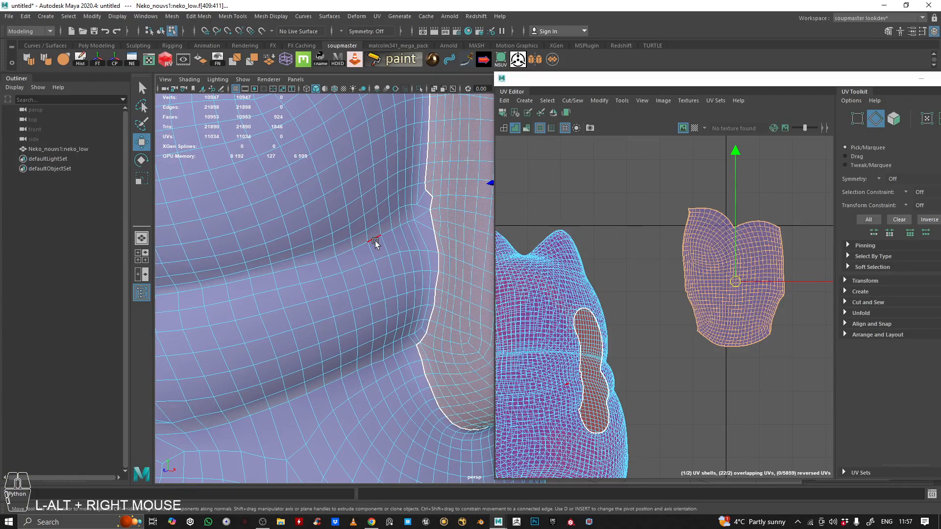
double_click(430, 231)
alt+drag(430, 231, 403, 231)
alt+right_drag(403, 231, 336, 214)
alt+drag(336, 214, 392, 206)
alt+right_drag(392, 205, 533, 210)
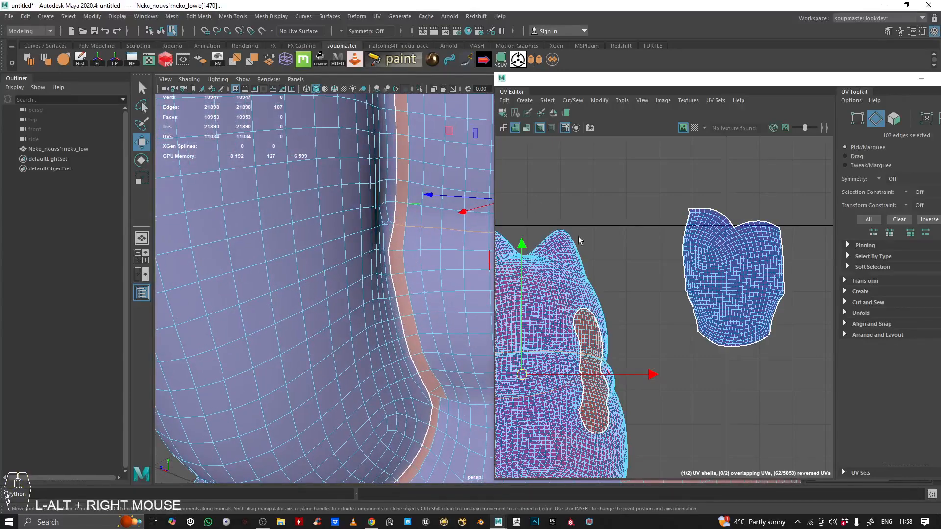
click(566, 102)
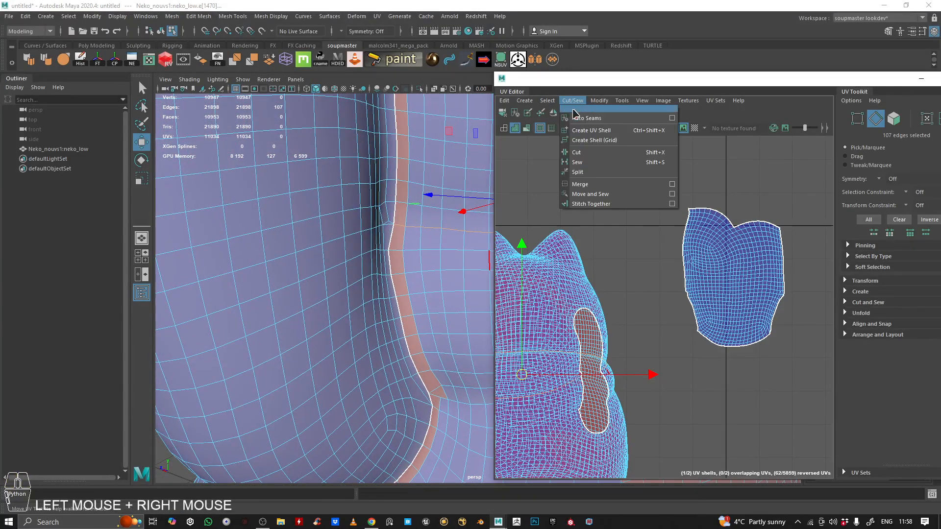
click(592, 151)
Select the edge row along the collar's lower border on the chest, beside the raised arm.
alt+right_drag(432, 196, 314, 187)
alt+middle_drag(314, 186, 83, 156)
alt+drag(177, 188, 295, 206)
alt+middle_drag(164, 320, 275, 289)
alt+drag(405, 280, 231, 307)
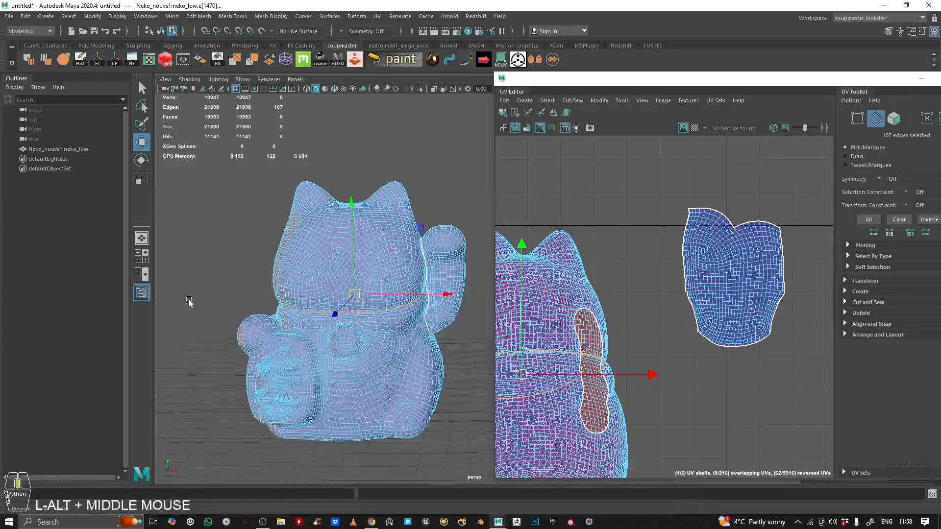
alt+right_drag(231, 306, 730, 319)
alt+middle_drag(361, 245, 408, 210)
alt+drag(409, 210, 214, 103)
alt+middle_drag(326, 226, 271, 172)
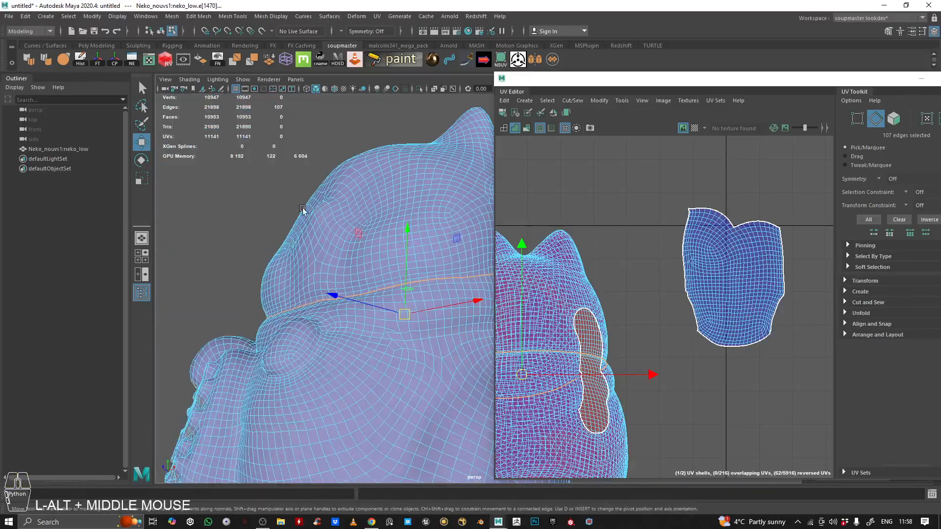
alt+middle_drag(391, 314, 313, 261)
alt+right_drag(313, 260, 336, 227)
alt+middle_drag(336, 226, 343, 274)
alt+drag(343, 274, 351, 294)
alt+middle_drag(351, 294, 320, 293)
alt+right_drag(320, 294, 249, 300)
alt+middle_drag(248, 300, 368, 317)
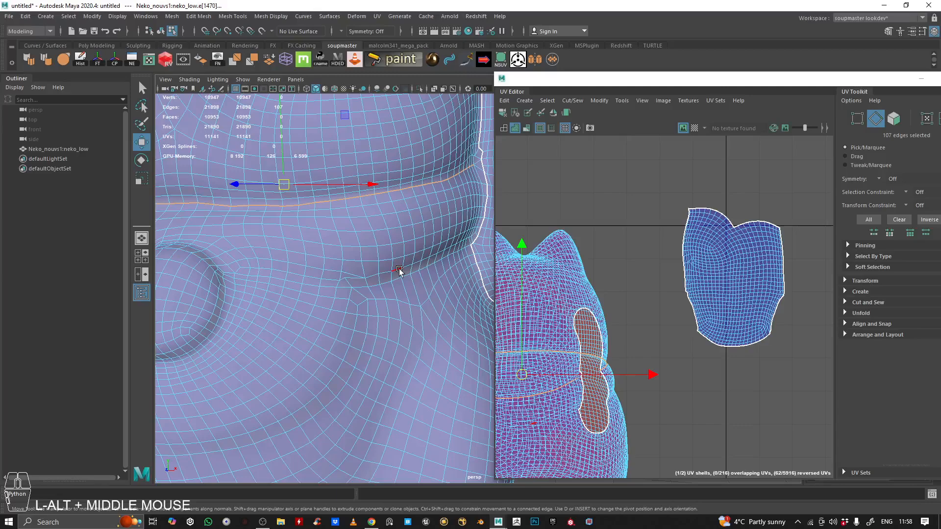
click(446, 260)
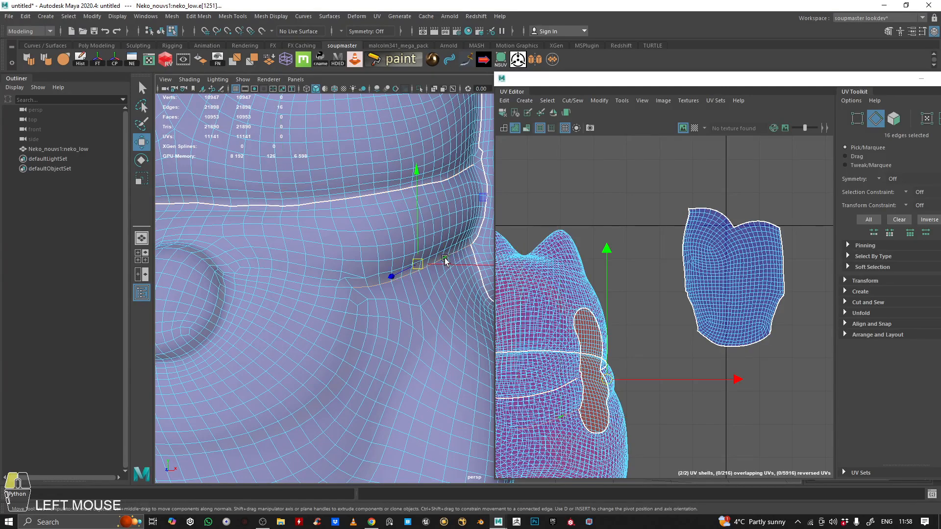
Extend the seam selection along the collar's lower edge from the raised arm side toward the bell.
alt+drag(316, 282, 387, 257)
alt+middle_drag(388, 258, 353, 294)
alt+right_drag(353, 294, 340, 325)
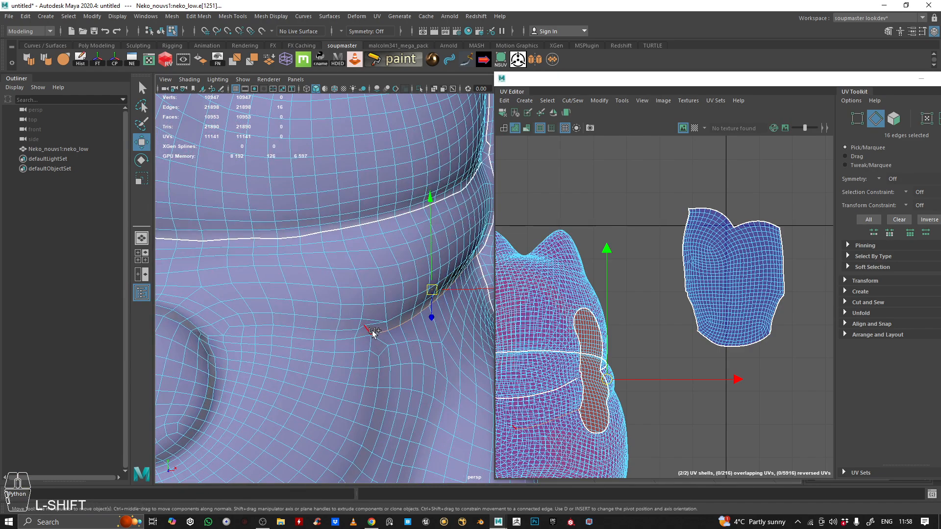
alt+drag(388, 322, 368, 258)
alt+right_drag(368, 257, 392, 274)
alt+middle_drag(392, 274, 473, 280)
alt+drag(473, 279, 437, 288)
alt+middle_drag(436, 287, 380, 288)
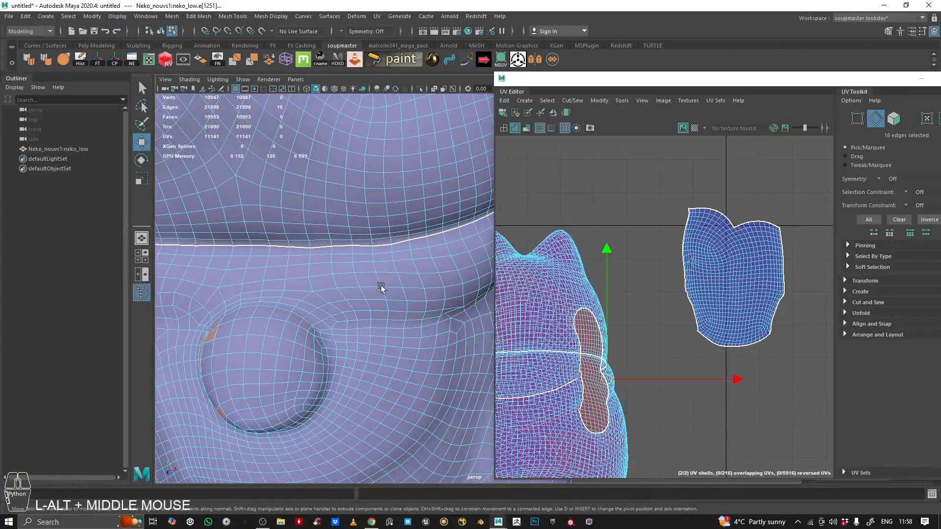
alt+right_drag(452, 319, 460, 333)
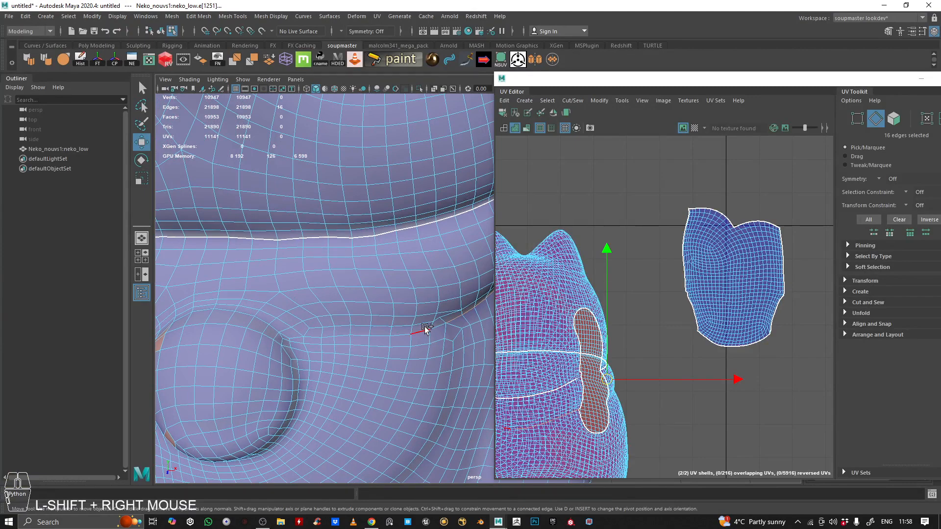
alt+right_drag(423, 328, 357, 315)
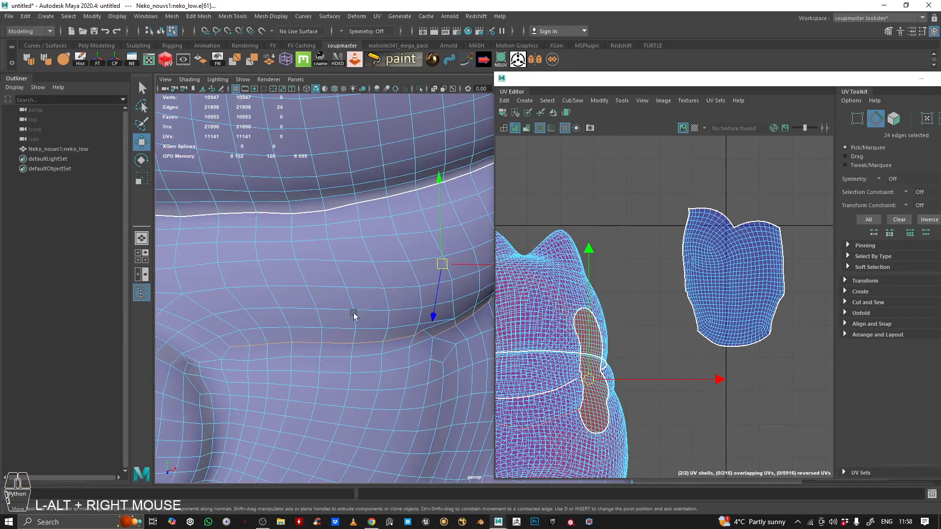
Add the short connecting edges that bring the collar seam selection to the bell's upper rim.
alt+drag(357, 315, 337, 288)
alt+middle_drag(336, 288, 296, 267)
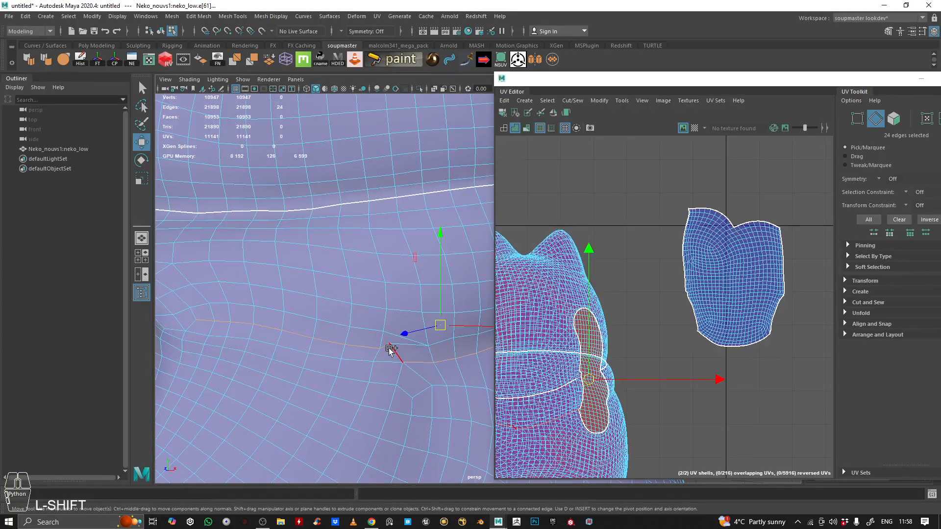
alt+right_drag(393, 345, 337, 311)
alt+middle_drag(336, 311, 418, 292)
alt+right_drag(418, 292, 426, 328)
alt+drag(426, 328, 330, 339)
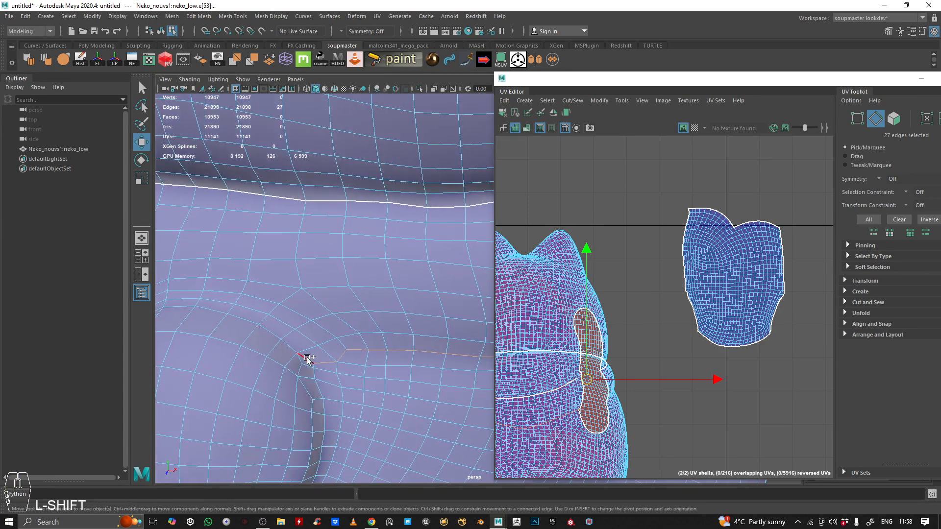
Continue the seam edge selection across the top of the round bell.
alt+middle_drag(371, 347, 264, 274)
alt+drag(265, 275, 233, 259)
alt+drag(320, 265, 325, 262)
alt+middle_drag(325, 262, 407, 267)
alt+drag(247, 238, 319, 273)
alt+middle_drag(319, 272, 409, 262)
alt+drag(410, 262, 479, 299)
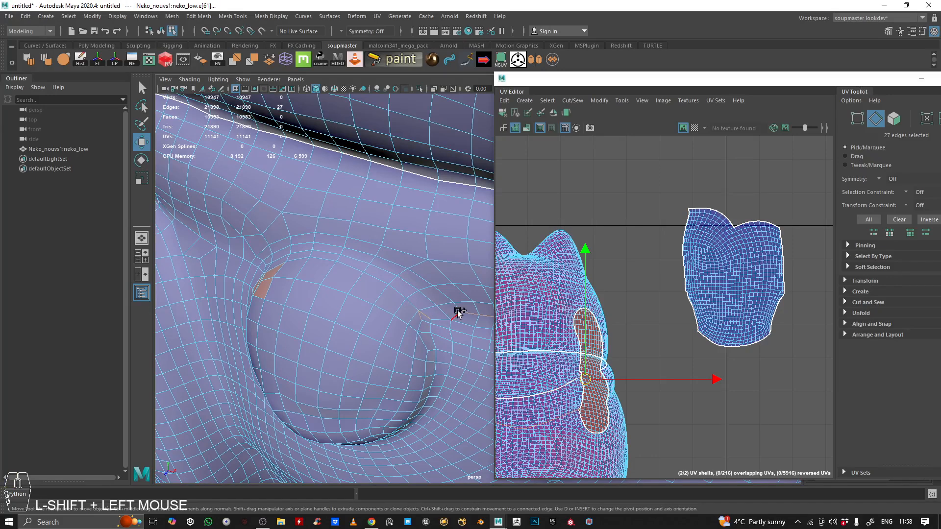
shift+click(335, 246)
alt+drag(335, 246, 403, 258)
alt+middle_drag(404, 258, 331, 254)
alt+right_drag(332, 255, 361, 307)
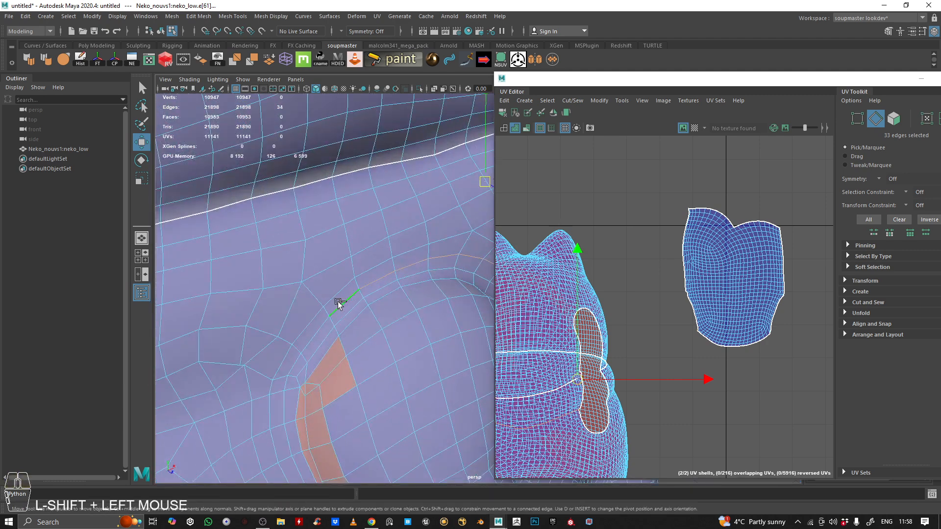
Extend the selection from the bell's far side along the collar's lower border, undoing a wrongly added edge stretch.
alt+right_drag(289, 383, 244, 306)
alt+middle_drag(243, 306, 388, 286)
shift+click(419, 315)
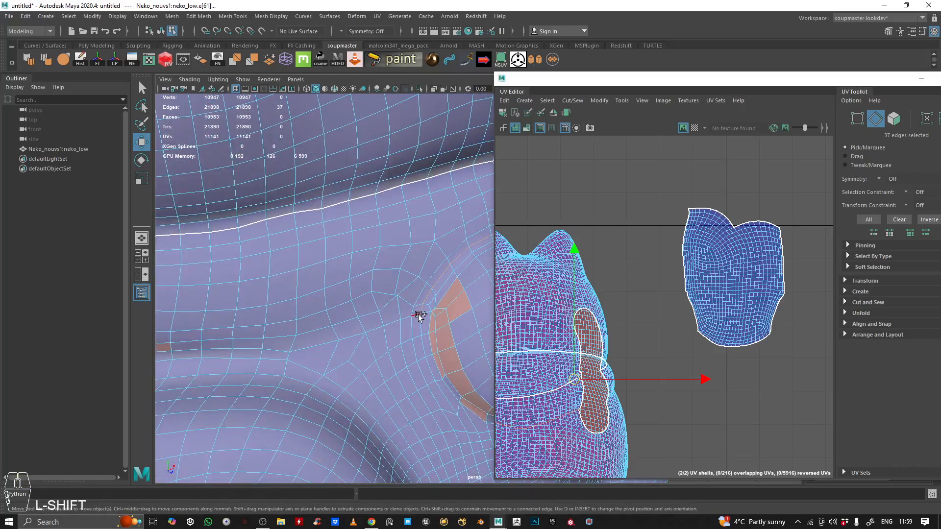
shift+click(313, 338)
alt+right_drag(312, 345, 332, 278)
alt+middle_drag(333, 279, 340, 269)
key(ctrl+z)
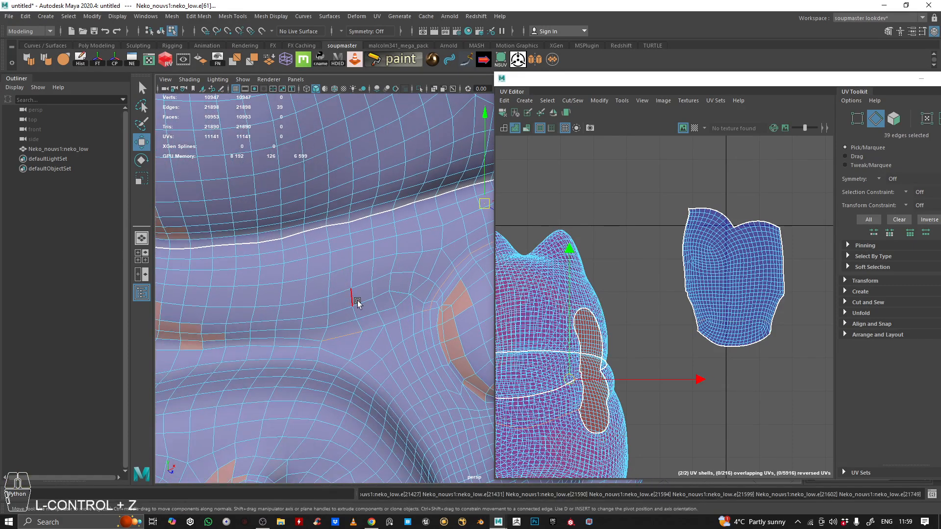
shift+click(387, 324)
shift+click(372, 330)
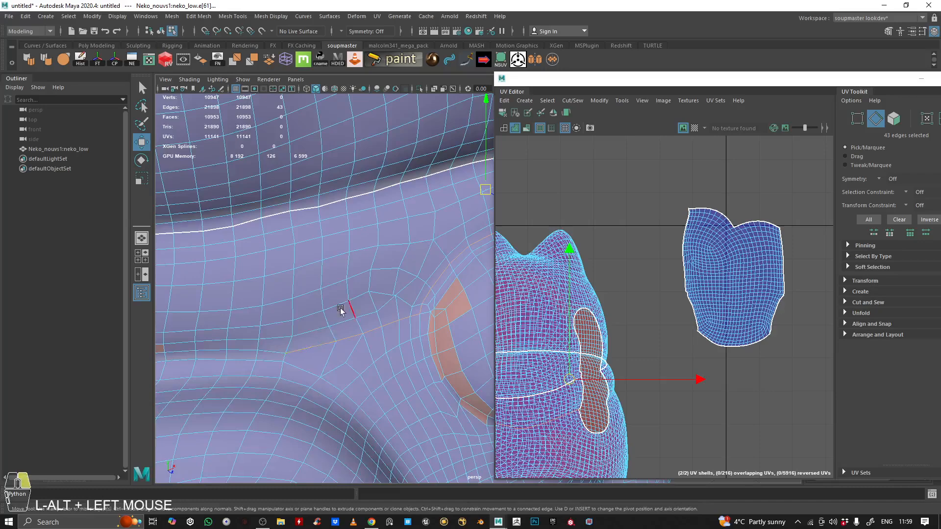
Continue the edge selection along the collar's lower border until it reaches the bent arm.
alt+middle_drag(351, 314, 361, 279)
alt+drag(361, 279, 403, 280)
alt+right_drag(403, 280, 445, 310)
shift+click(448, 313)
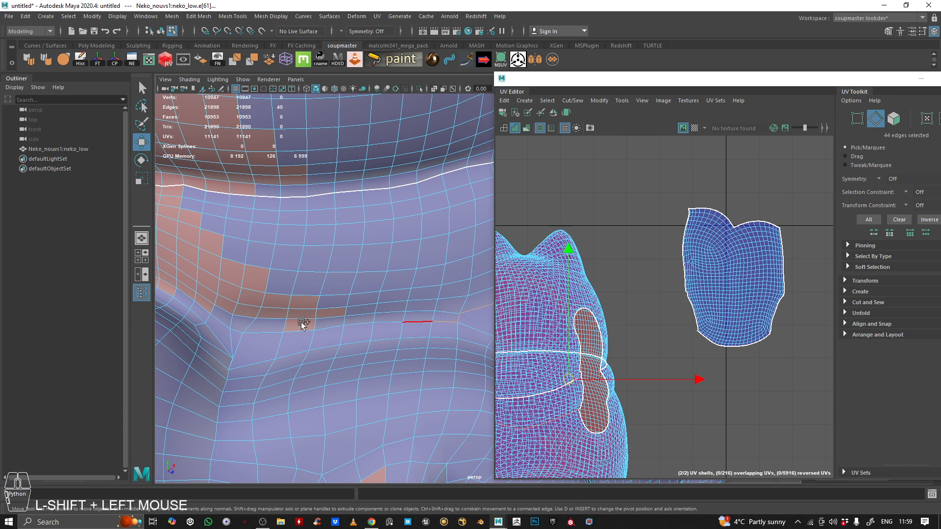
shift+click(235, 331)
shift+click(213, 321)
alt+right_drag(213, 321, 191, 268)
alt+drag(191, 269, 464, 280)
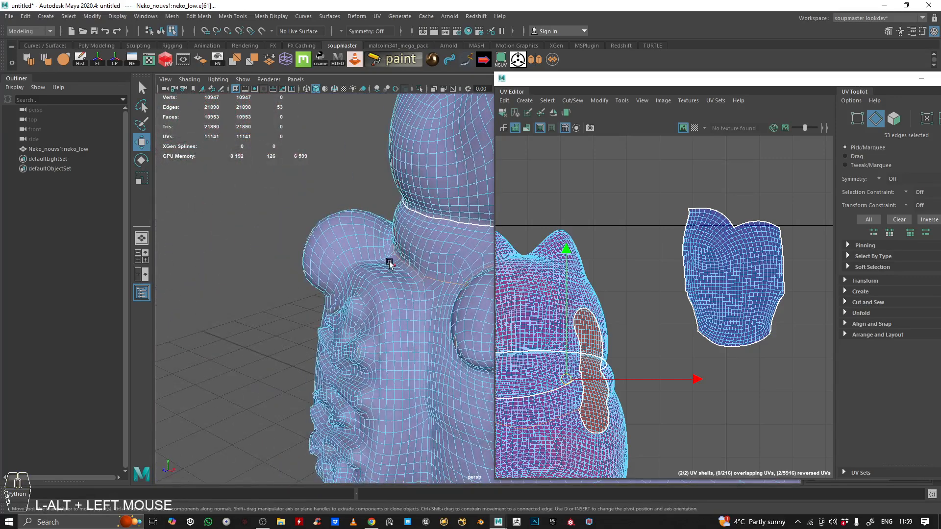
Cut the UVs along the selected edges running under the collar from the raised arm to the bent arm.
alt+right_drag(399, 272, 411, 271)
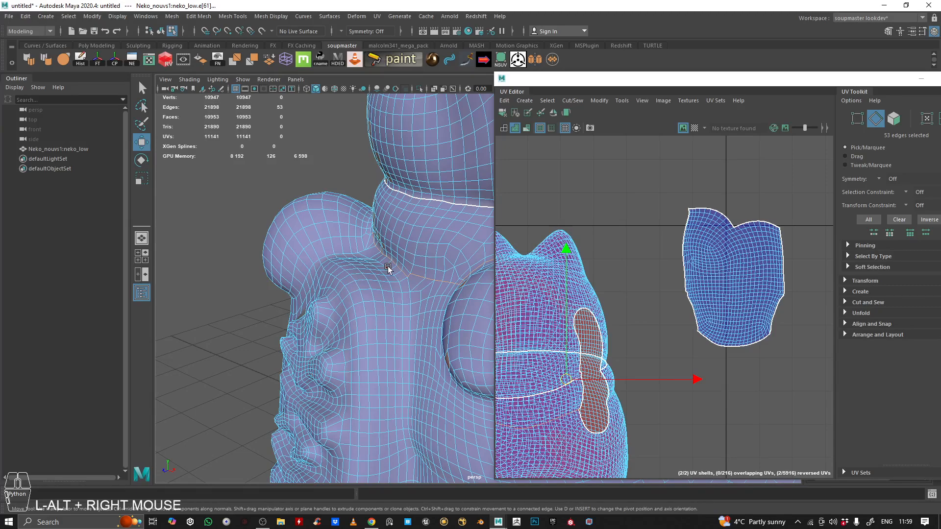
alt+right_drag(368, 273, 313, 278)
alt+drag(287, 338, 350, 376)
alt+right_drag(340, 273, 349, 332)
alt+drag(348, 332, 364, 269)
alt+middle_drag(364, 269, 300, 452)
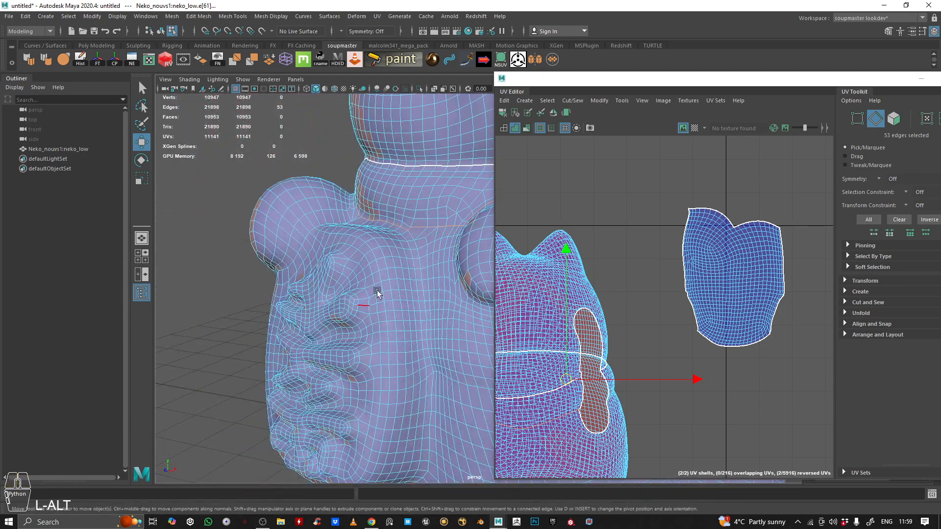
alt+drag(370, 305, 395, 330)
alt+right_drag(395, 330, 378, 315)
alt+drag(378, 315, 344, 290)
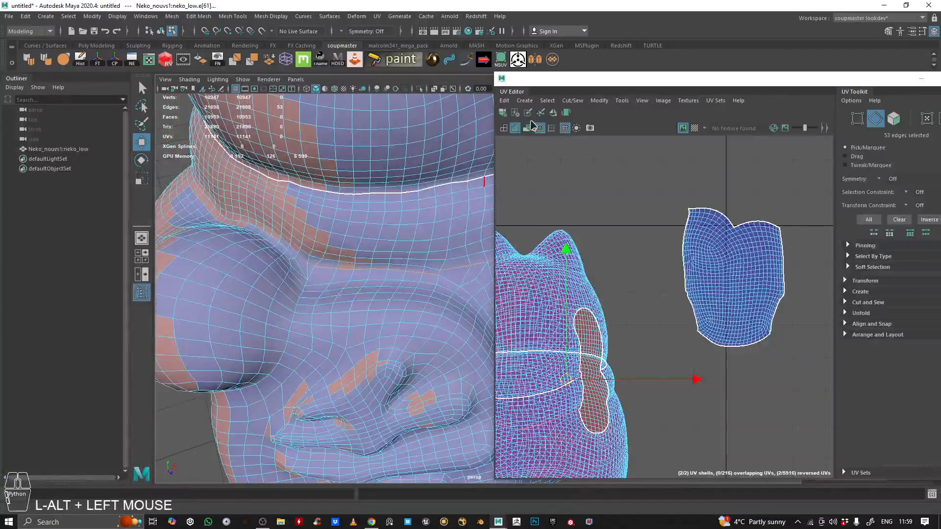
alt+drag(304, 237, 392, 233)
alt+middle_drag(392, 233, 484, 227)
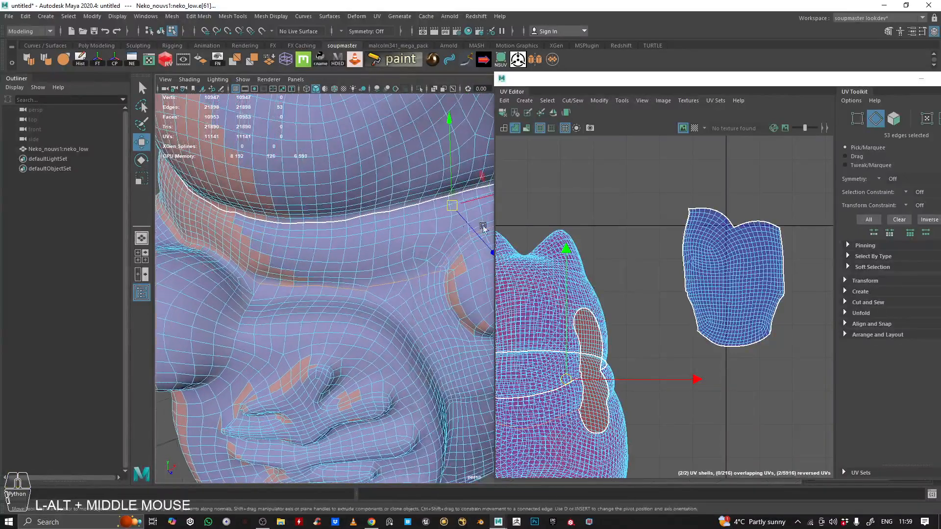
click(572, 101)
click(582, 154)
Examine the new collar seam and the area where it meets the bent arm.
scroll(273, 233, down, 5)
alt+drag(272, 234, 392, 236)
alt+middle_drag(392, 236, 376, 251)
alt+drag(376, 251, 425, 243)
alt+drag(314, 265, 422, 267)
alt+middle_drag(353, 338, 354, 267)
alt+drag(355, 267, 384, 289)
alt+drag(429, 342, 343, 268)
alt+middle_drag(343, 267, 300, 284)
alt+drag(300, 284, 282, 319)
alt+right_drag(282, 319, 338, 302)
alt+drag(338, 302, 321, 300)
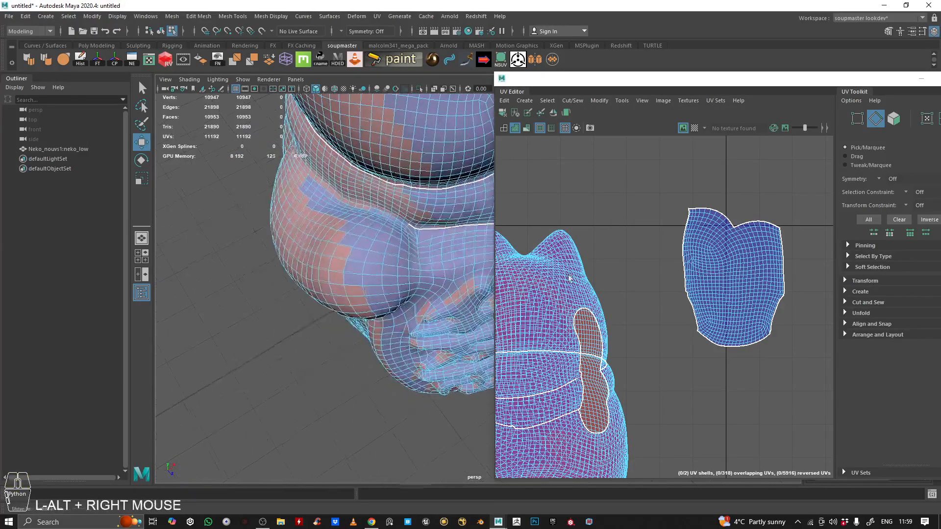
alt+middle_drag(321, 300, 304, 313)
alt+right_drag(304, 314, 343, 266)
alt+right_drag(405, 264, 384, 260)
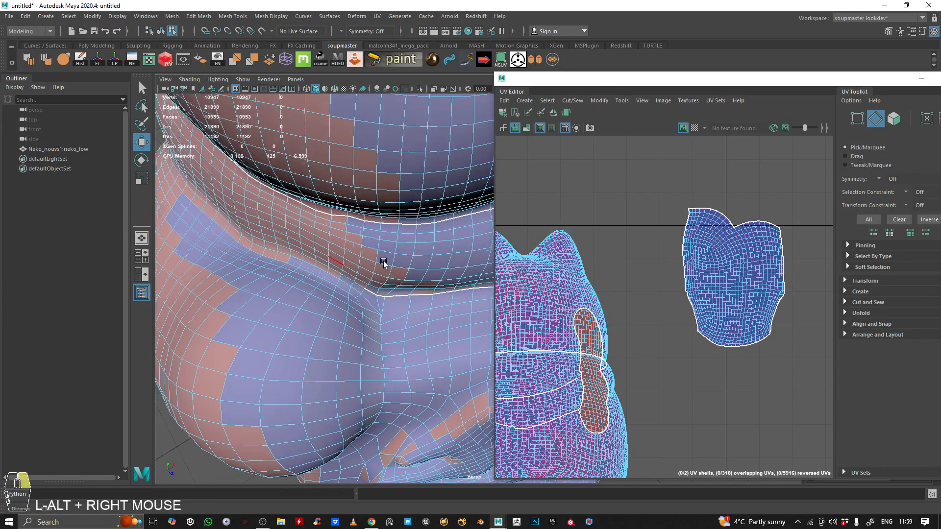
alt+middle_drag(385, 260, 288, 293)
alt+right_drag(288, 294, 172, 237)
Try edge and edge loop selections to continue the lower collar seam past the bent arm and around the back.
double_click(358, 300)
alt+middle_drag(172, 237, 255, 314)
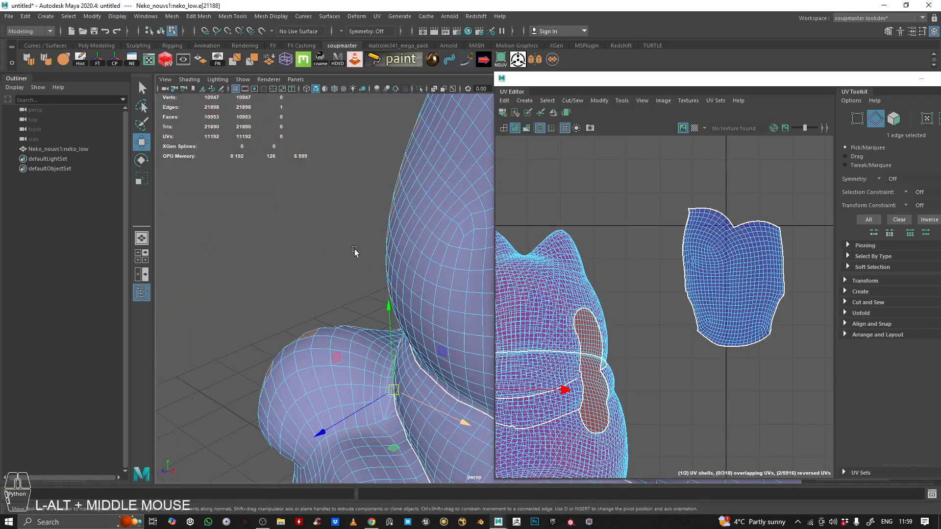
alt+drag(255, 314, 301, 383)
alt+middle_drag(301, 381, 334, 233)
alt+drag(334, 232, 273, 324)
alt+middle_drag(273, 323, 344, 290)
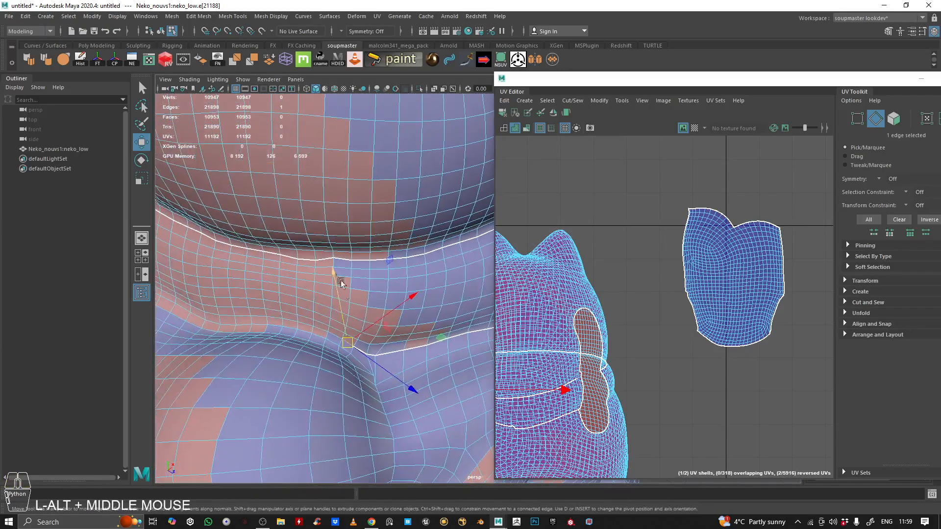
double_click(303, 326)
alt+right_drag(349, 295, 281, 301)
alt+middle_drag(281, 301, 177, 327)
alt+drag(177, 327, 237, 319)
click(319, 252)
alt+drag(319, 252, 184, 293)
alt+middle_drag(184, 292, 339, 319)
alt+right_drag(339, 319, 398, 387)
double_click(398, 387)
Select the lower collar edge row running from the bent arm around the back and cut the UVs along it.
alt+middle_drag(398, 386, 353, 303)
alt+drag(353, 304, 305, 224)
alt+right_drag(305, 225, 294, 233)
alt+drag(295, 233, 182, 360)
alt+right_drag(229, 354, 294, 336)
alt+drag(294, 336, 431, 294)
alt+right_drag(431, 294, 354, 287)
alt+middle_drag(354, 287, 310, 303)
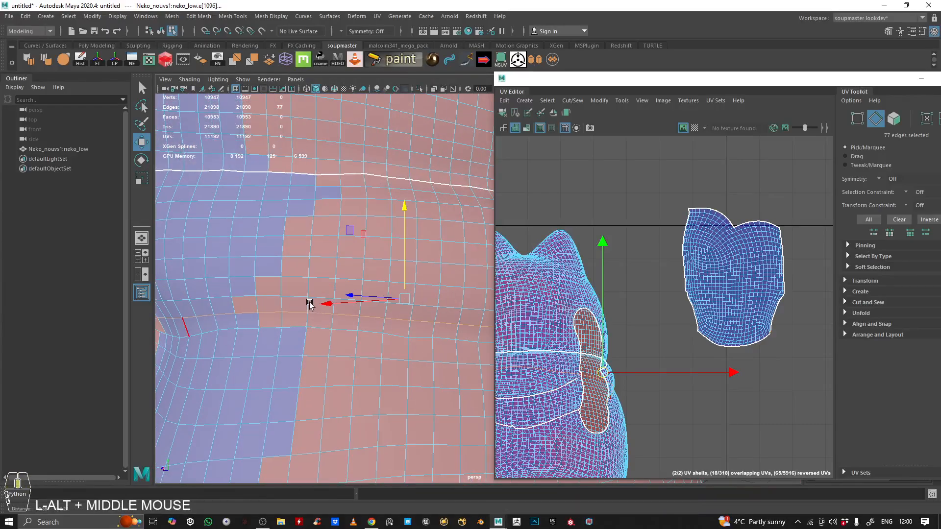
double_click(345, 330)
alt+right_drag(345, 331, 309, 286)
alt+drag(309, 286, 196, 315)
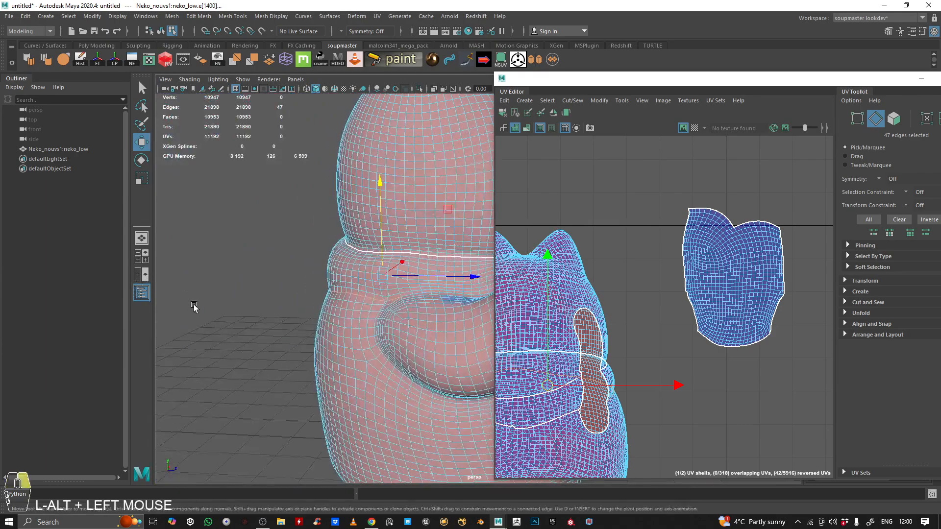
alt+right_drag(195, 315, 351, 307)
alt+drag(351, 307, 231, 265)
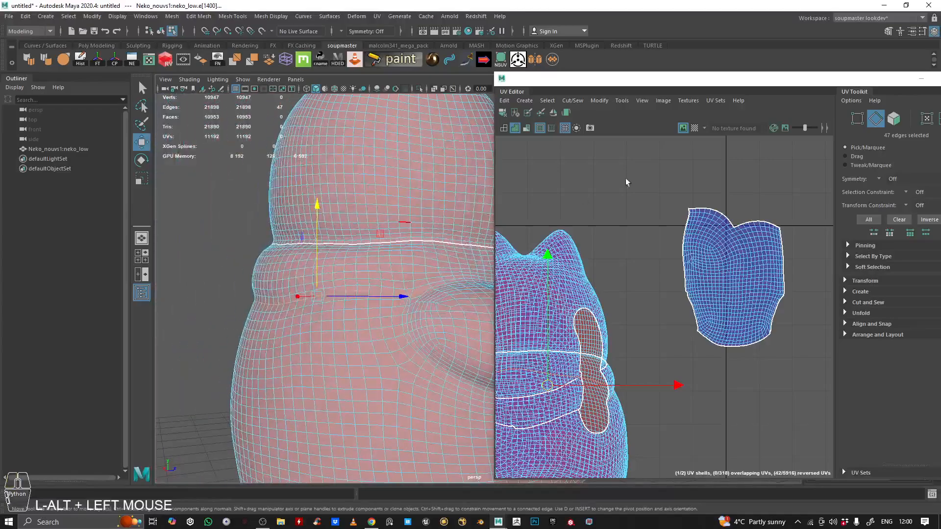
click(572, 101)
click(589, 153)
Cut the UVs along the single uncut edge between the lower collar seam at the back and the raised arm's seam.
click(275, 172)
alt+drag(276, 171, 287, 249)
alt+middle_drag(286, 249, 294, 235)
mouse_move(295, 235)
alt+right_down()
mouse_move(284, 246)
mouse_move(297, 246)
alt+right_up()
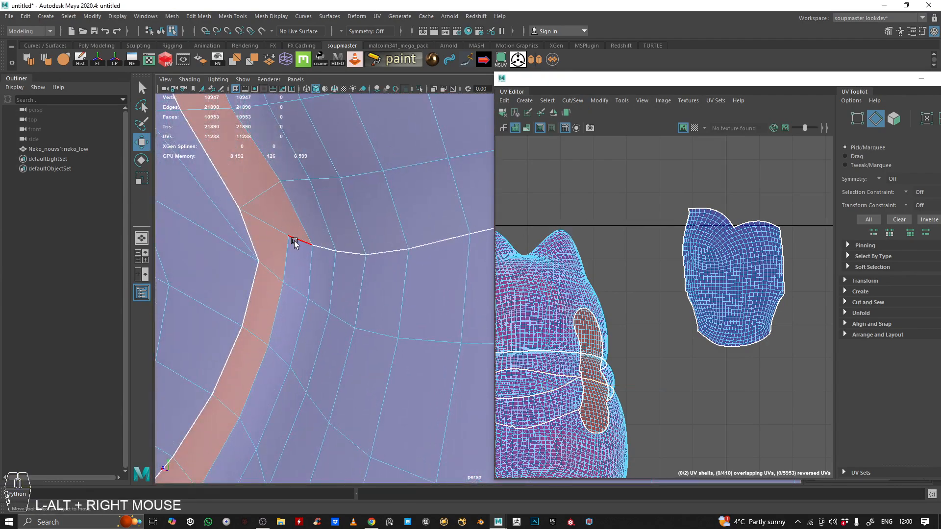
click(260, 213)
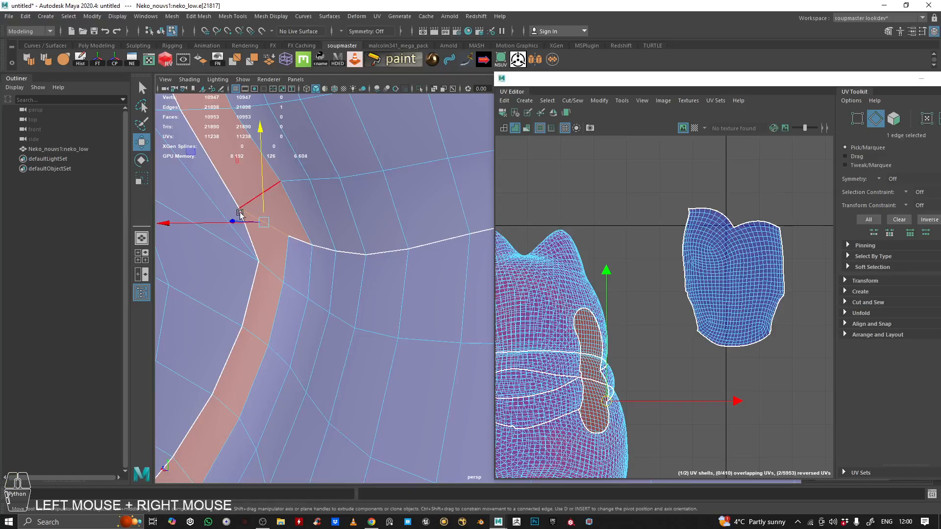
click(571, 100)
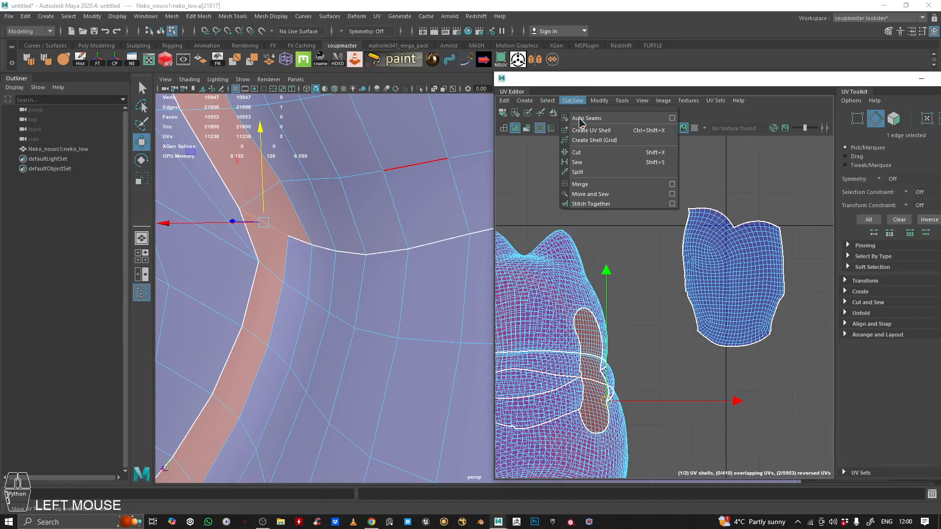
click(586, 152)
Select the 21 edges bridging the gap in the lower collar seam above the bent arm and cut the UVs along them.
alt+right_drag(255, 191, 109, 175)
alt+right_drag(372, 221, 244, 212)
click(284, 221)
alt+middle_drag(478, 245, 424, 263)
alt+drag(425, 263, 255, 273)
alt+middle_drag(255, 272, 271, 272)
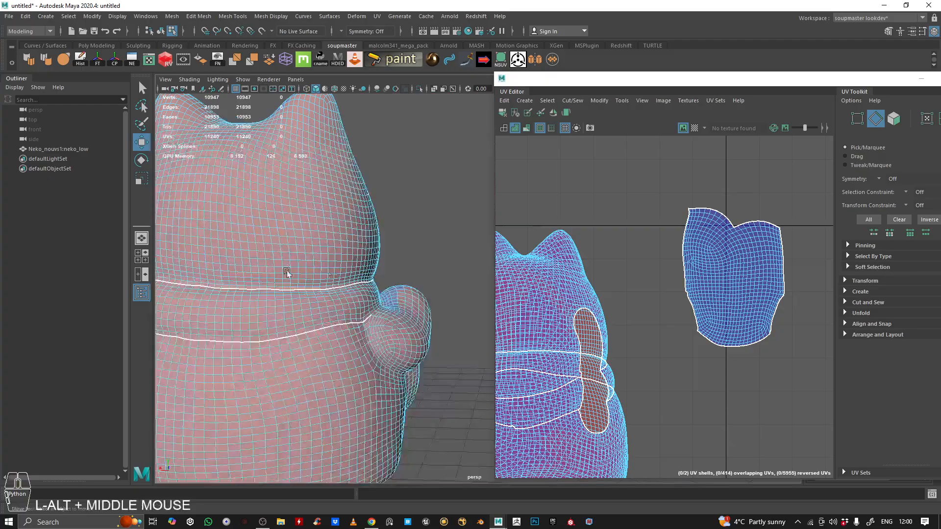
alt+drag(363, 259, 307, 266)
alt+middle_drag(307, 267, 290, 274)
alt+drag(289, 275, 275, 316)
alt+right_drag(275, 316, 246, 243)
alt+middle_drag(246, 243, 304, 294)
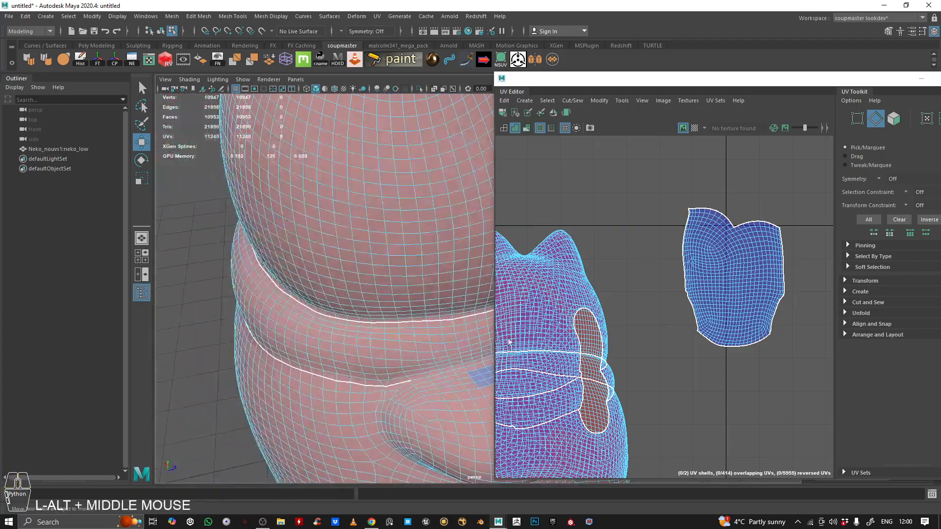
alt+right_drag(304, 294, 382, 380)
alt+middle_drag(383, 380, 309, 296)
alt+drag(310, 296, 298, 325)
double_click(328, 322)
scroll(333, 313, down, 3)
alt+middle_drag(298, 325, 311, 299)
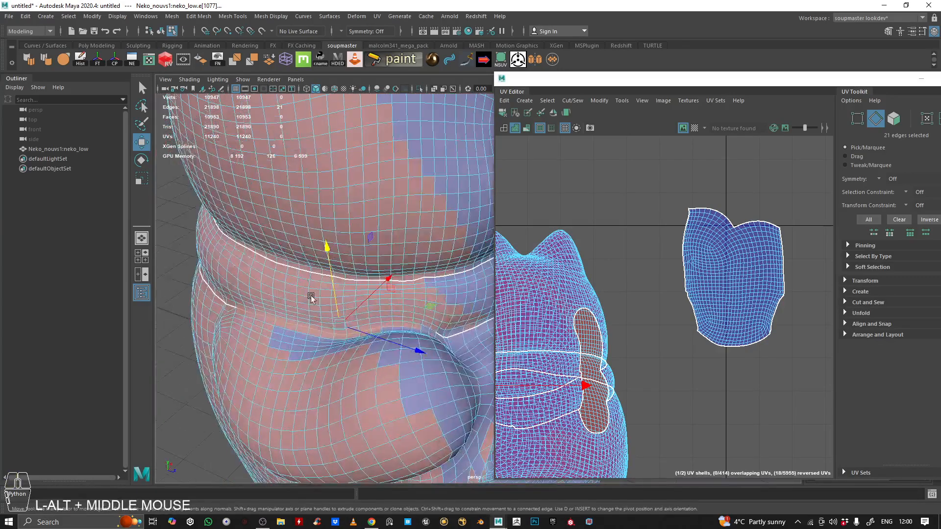
alt+drag(311, 299, 343, 314)
alt+right_drag(343, 314, 497, 339)
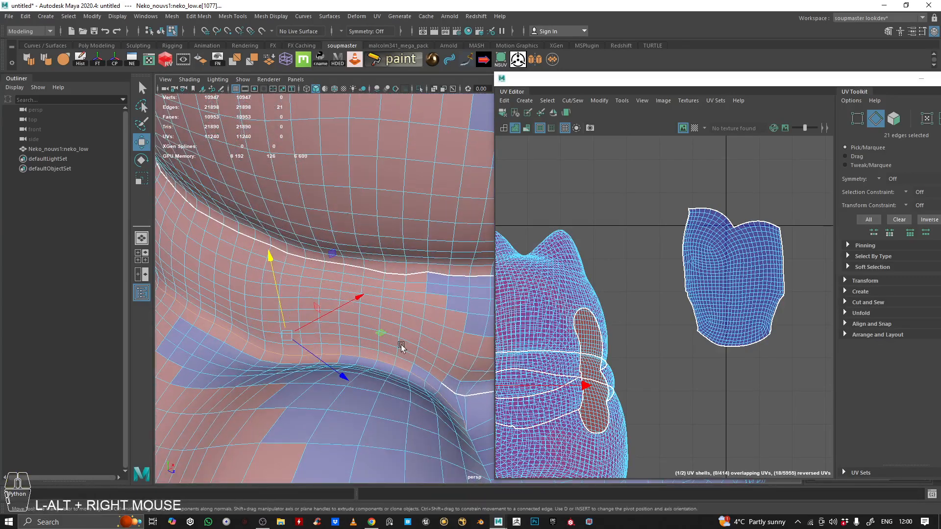
alt+middle_drag(495, 340, 450, 314)
alt+right_drag(450, 313, 481, 400)
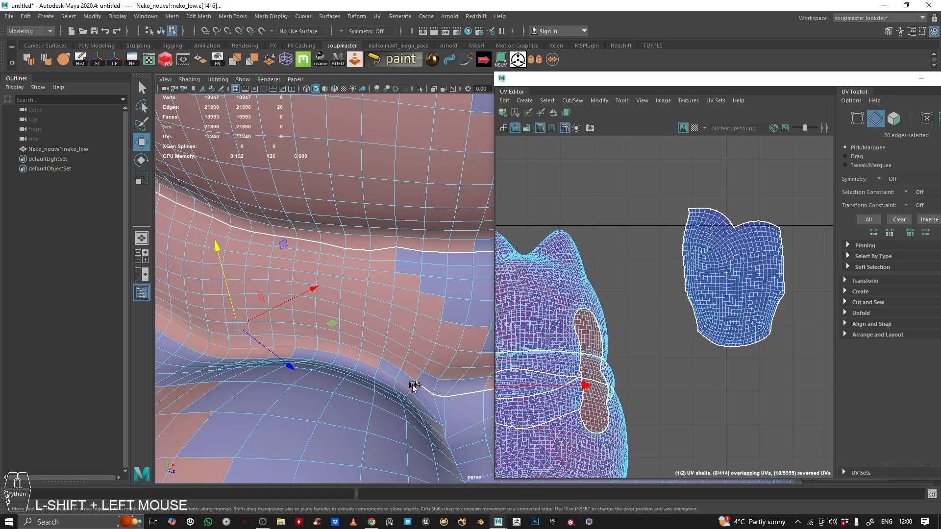
alt+right_drag(415, 372, 316, 322)
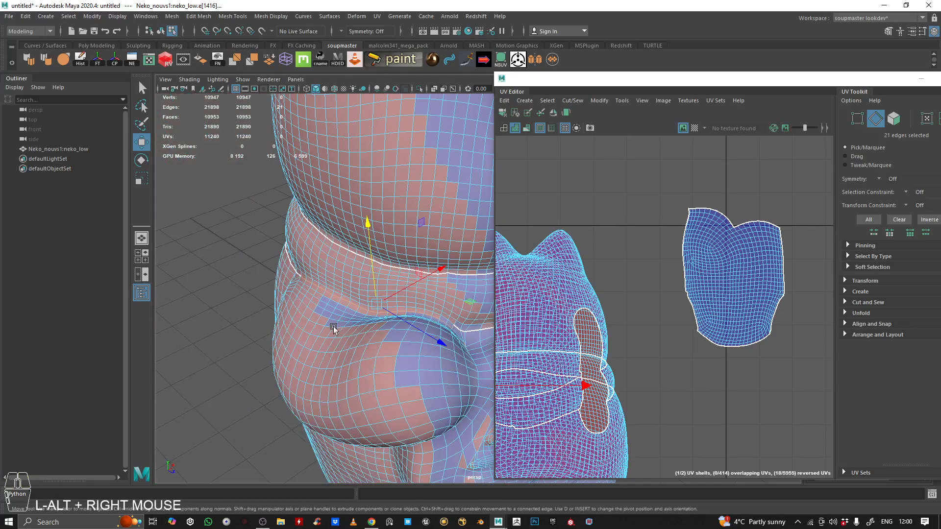
alt+drag(316, 321, 317, 329)
click(573, 100)
click(593, 152)
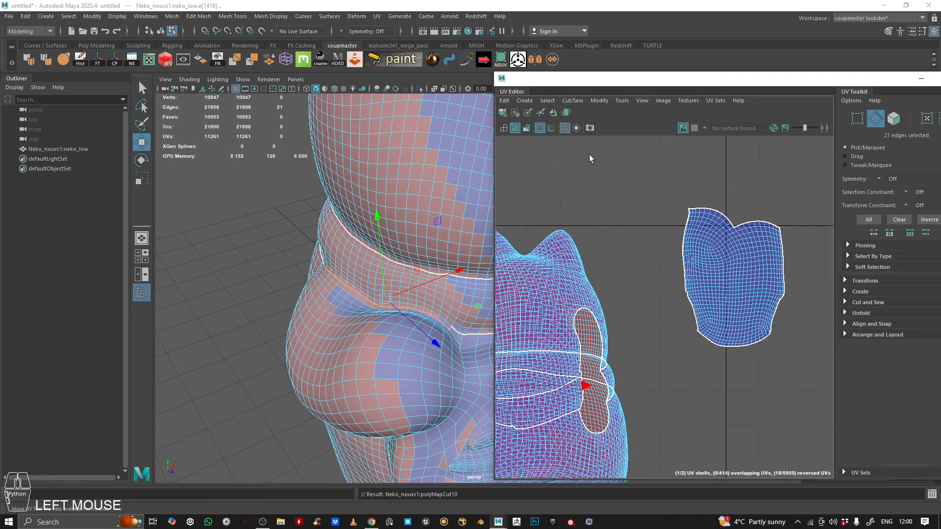
Select the collar's UV shell to check whether it is separated from the head and body.
alt+middle_drag(291, 227, 272, 233)
alt+right_drag(271, 233, 398, 237)
alt+middle_drag(398, 237, 293, 235)
right_drag(387, 318, 343, 274)
click(379, 333)
alt+drag(379, 333, 355, 299)
alt+middle_drag(355, 299, 349, 266)
Cut the UVs along the remaining edge where the upper collar seam meets the raised arm's seam at the front.
alt+drag(348, 267, 387, 300)
alt+middle_drag(387, 299, 286, 328)
alt+right_drag(286, 328, 344, 148)
alt+middle_drag(343, 147, 451, 248)
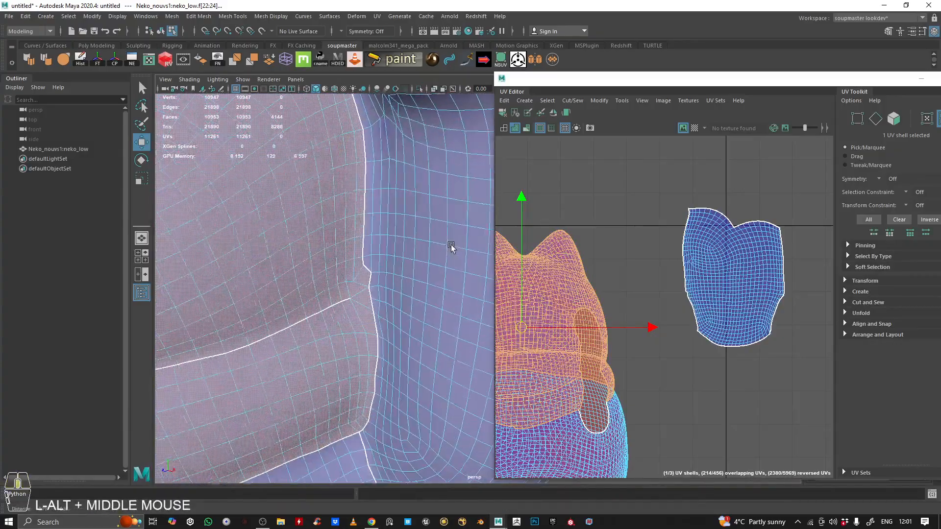
alt+right_drag(275, 274, 267, 181)
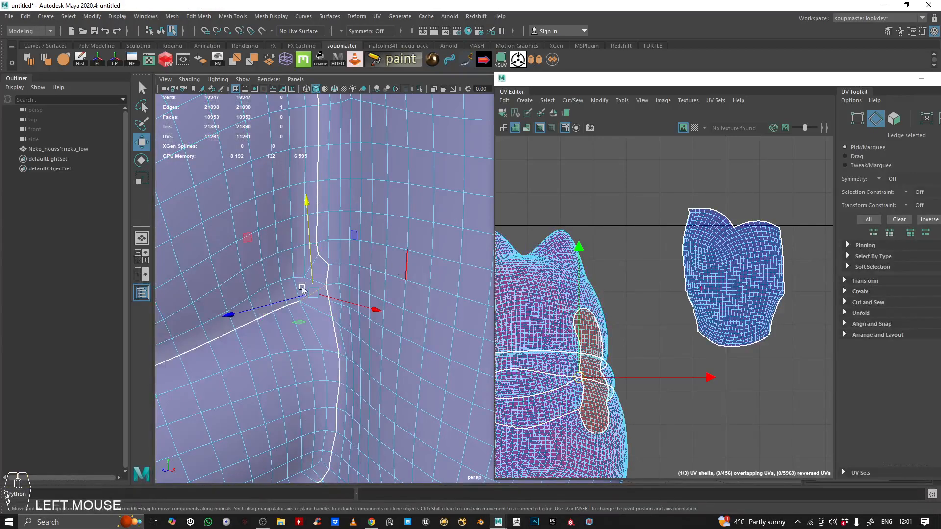
click(573, 100)
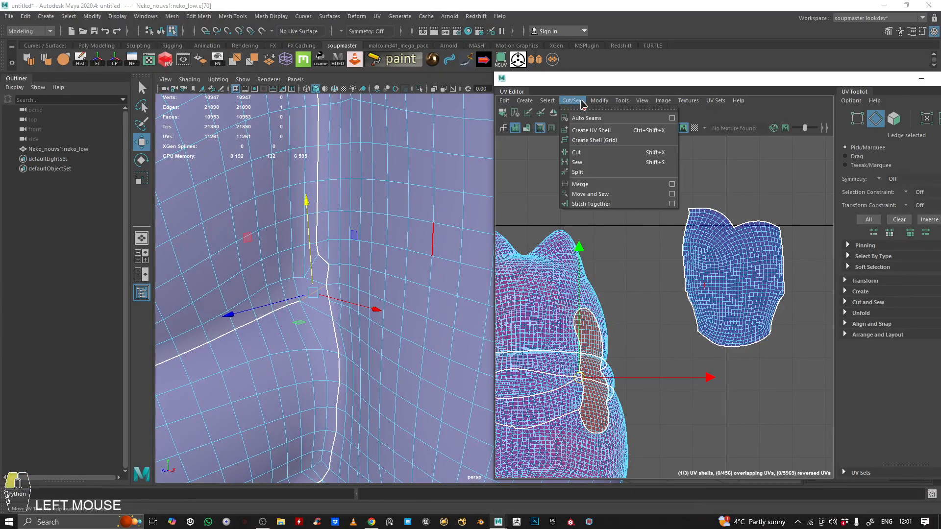
click(584, 151)
Select the collar's UV shell and move it above the other shells in the UV layout.
alt+drag(448, 225, 273, 288)
alt+middle_drag(273, 288, 366, 196)
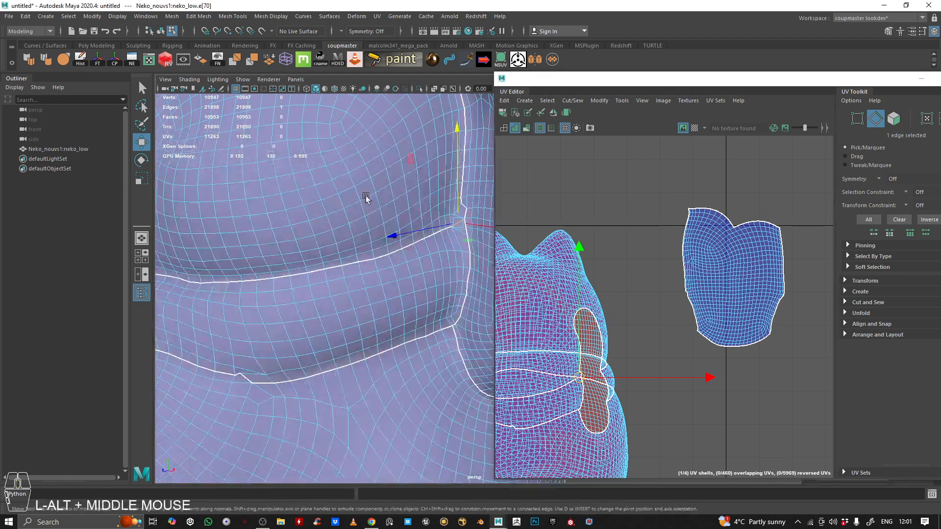
scroll(365, 215, down, 3)
right_click(366, 240)
right_drag(437, 239, 433, 257)
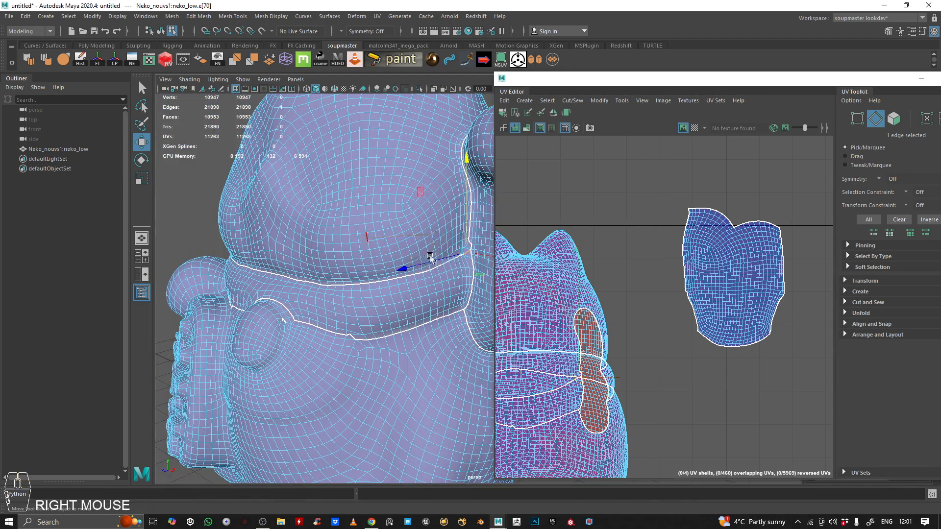
click(400, 295)
scroll(606, 318, down, 3)
alt+middle_drag(583, 309, 671, 265)
right_click(671, 265)
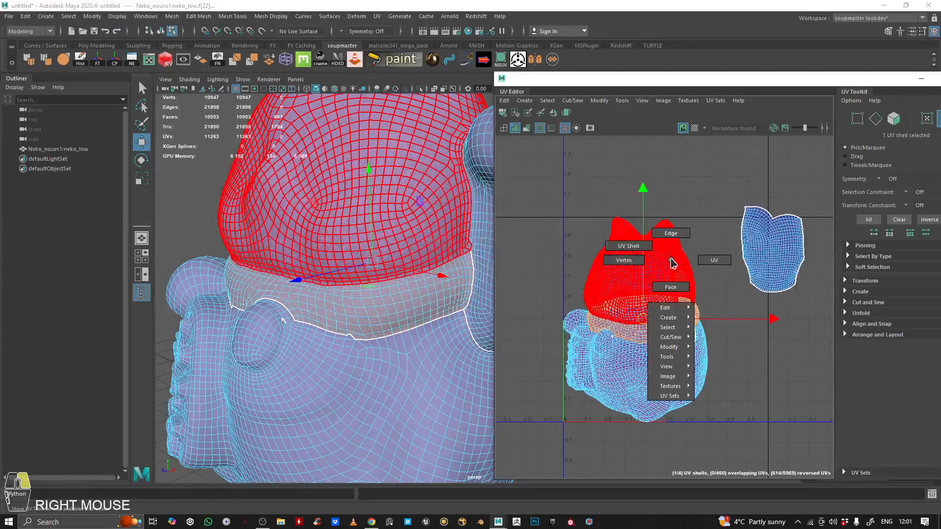
click(651, 335)
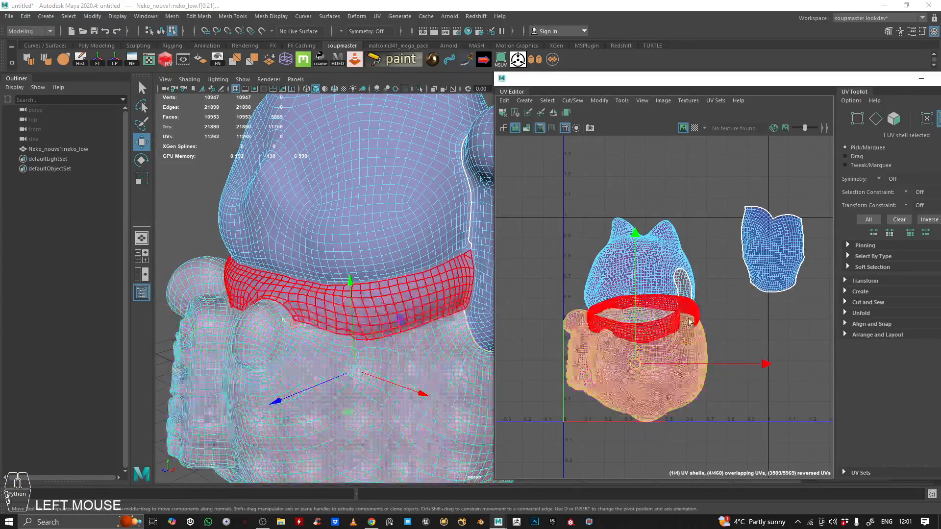
click(640, 318)
drag(640, 318, 691, 193)
Unfold the collar shell and rotate it so the curved strip lies roughly horizontal.
alt+middle_drag(691, 193, 605, 254)
click(598, 101)
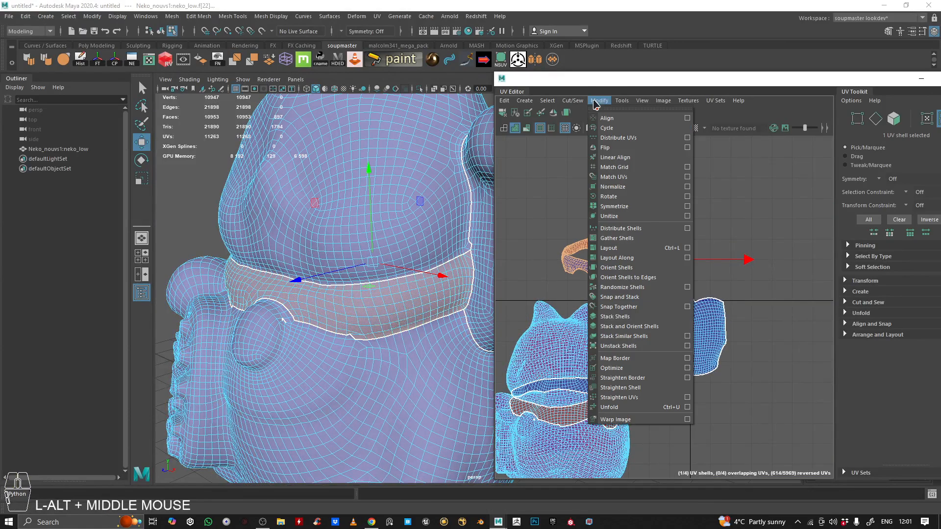
click(610, 408)
key(e)
drag(561, 149, 547, 333)
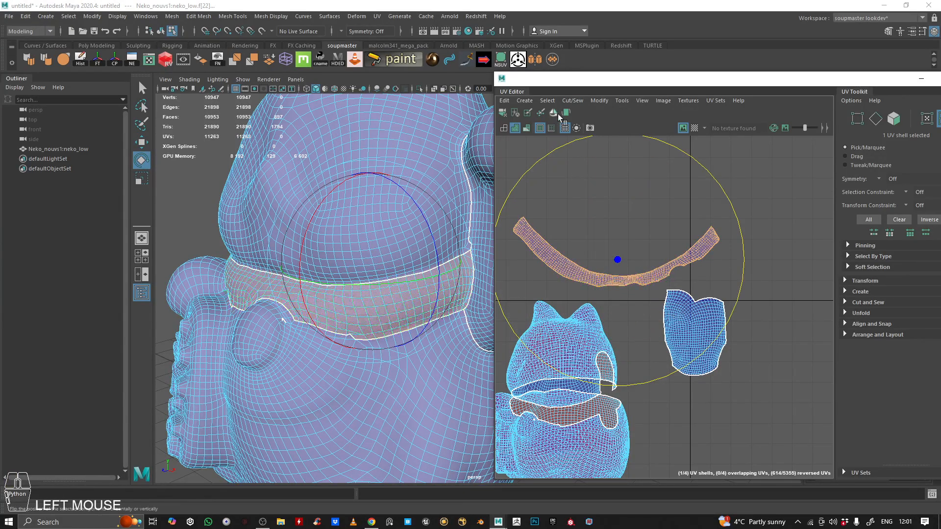
Optimize the collar shell's UVs and move the shell outside the first UV tile, below and beside the raised arm shell.
click(599, 101)
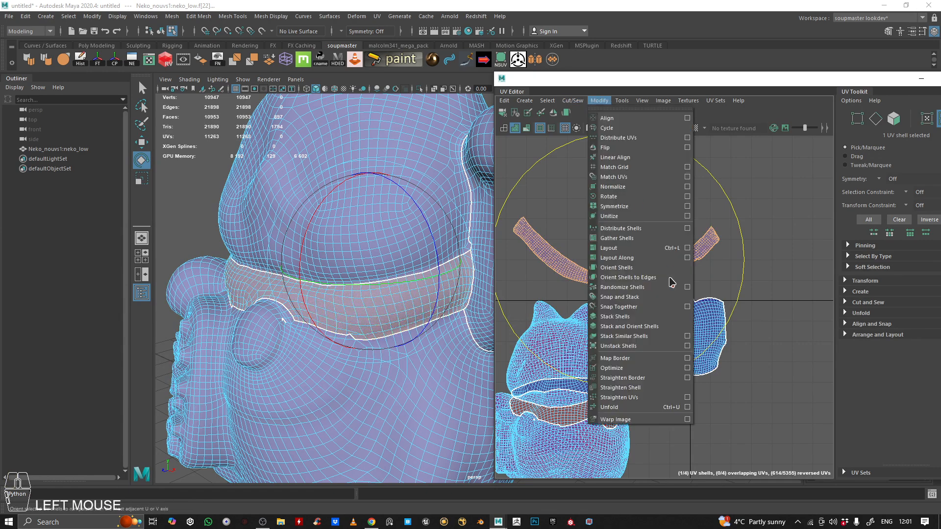
click(630, 368)
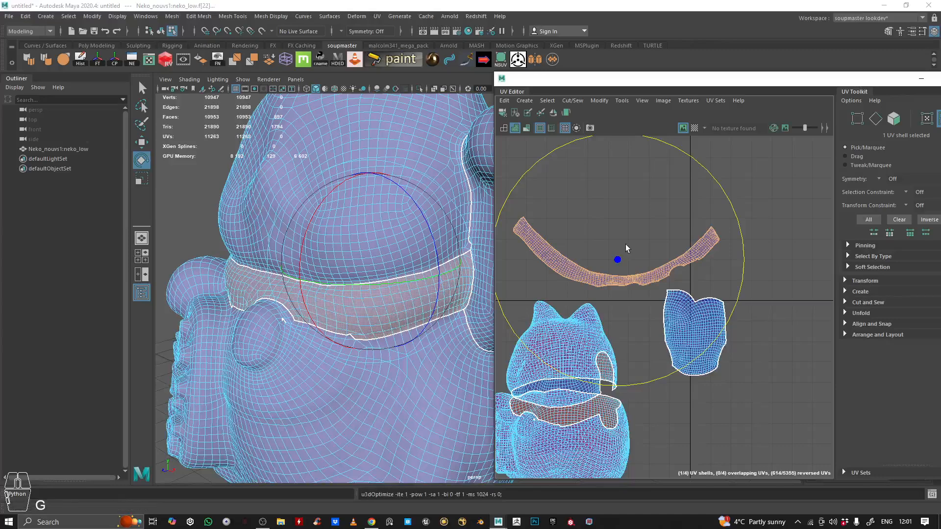
scroll(619, 255, down, 3)
alt+middle_drag(623, 249, 643, 238)
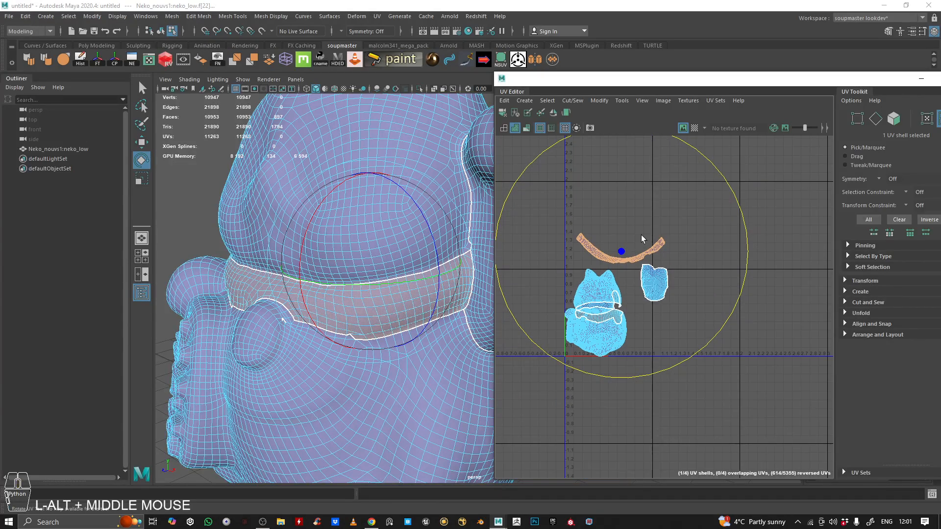
key(w)
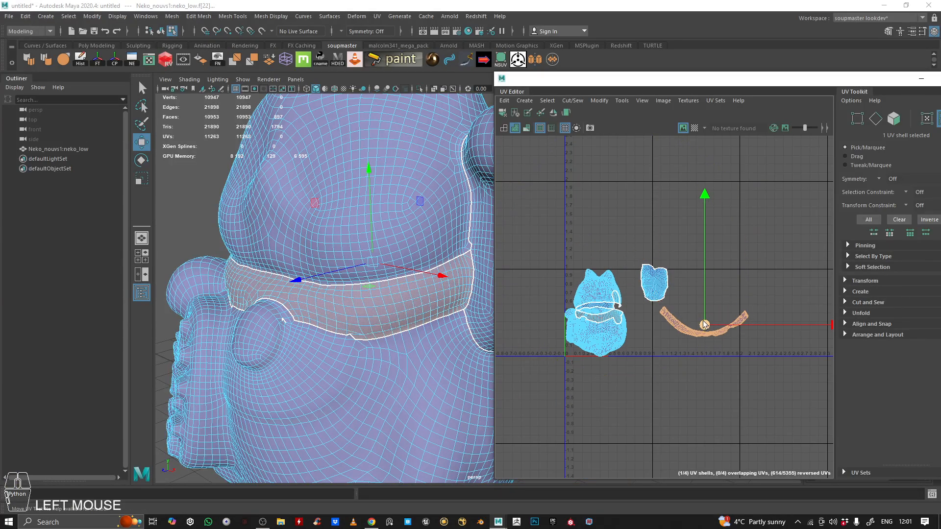
click(706, 324)
scroll(654, 322, up, 3)
scroll(363, 225, down, 3)
Select the head's UV shell and move it upward, clear of the body shell.
alt+middle_drag(363, 225, 332, 343)
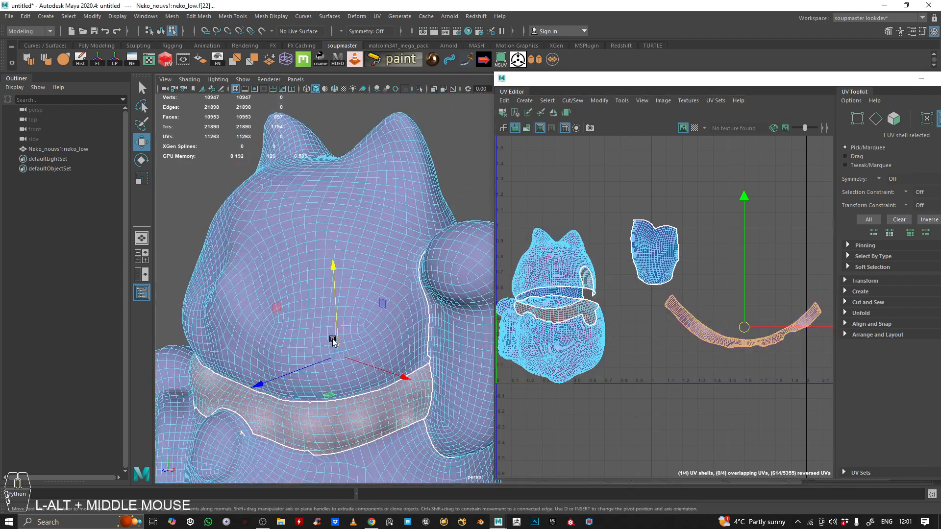
alt+middle_drag(289, 289, 305, 284)
alt+drag(373, 206, 287, 283)
alt+middle_drag(432, 226, 367, 287)
alt+drag(367, 287, 418, 234)
alt+drag(294, 232, 330, 231)
double_click(373, 255)
drag(545, 270, 569, 205)
Try an edge loop selection starting at the ear hollow on the raised arm's side of the head.
alt+drag(295, 269, 525, 293)
alt+right_drag(525, 293, 603, 293)
alt+drag(373, 290, 330, 286)
alt+middle_drag(235, 284, 364, 219)
alt+drag(364, 219, 334, 239)
right_click(392, 246)
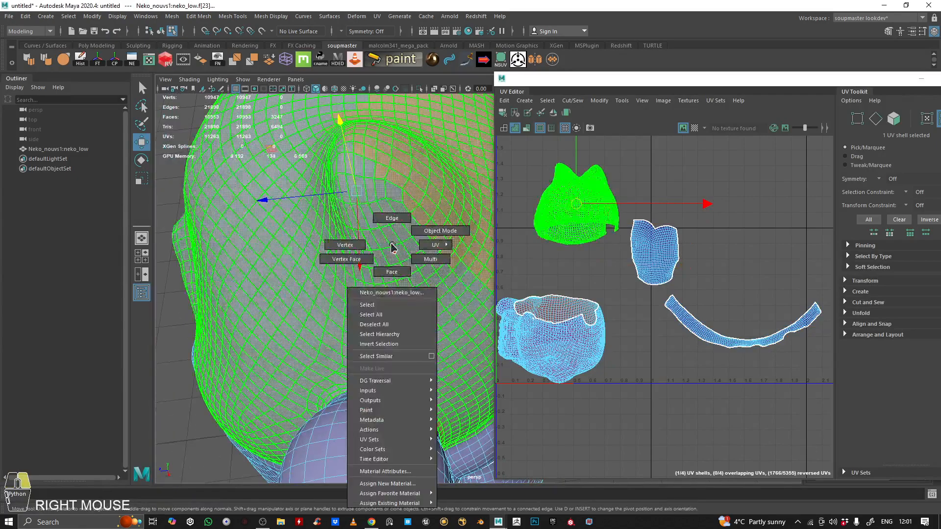
right_drag(384, 147, 384, 147)
alt+drag(384, 147, 367, 172)
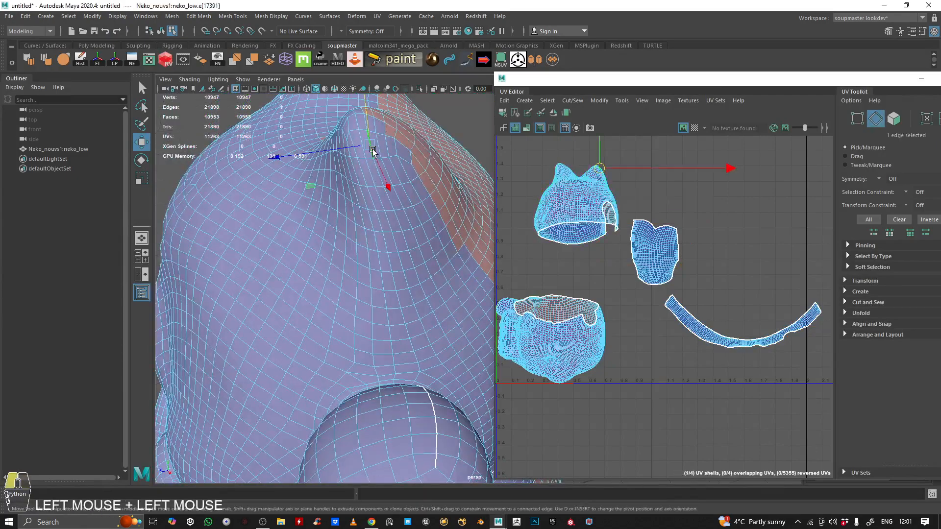
double_click(372, 152)
alt+right_drag(372, 152, 376, 175)
alt+drag(375, 175, 355, 196)
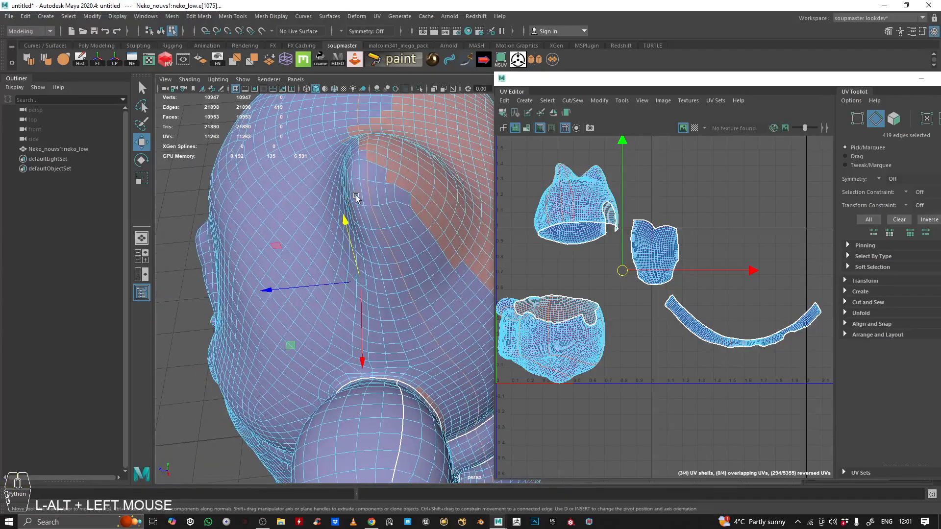
alt+drag(371, 141, 396, 110)
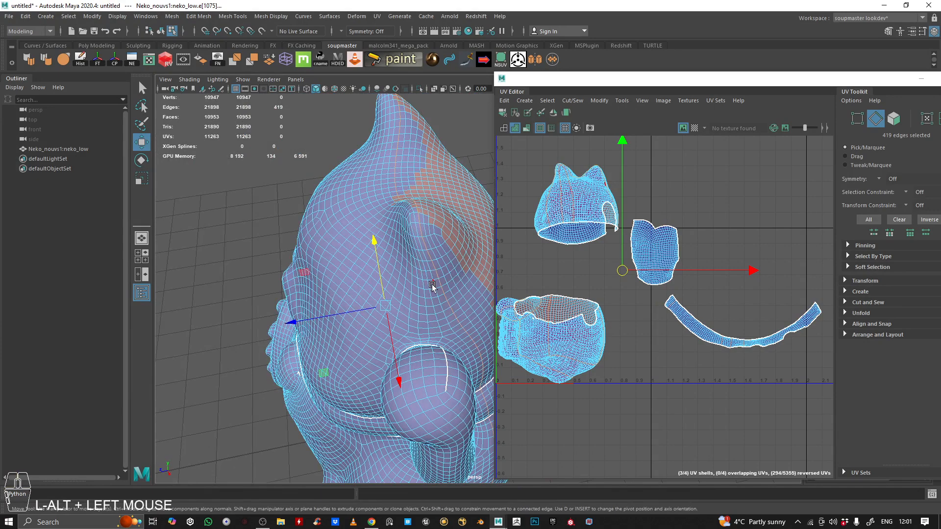
Select a different edge loop running down the side of the head and along the raised arm.
alt+right_drag(432, 286, 552, 273)
double_click(405, 320)
alt+right_drag(503, 215, 389, 206)
alt+drag(388, 206, 353, 189)
alt+middle_drag(353, 190, 343, 256)
alt+drag(343, 256, 390, 235)
alt+drag(331, 309, 228, 314)
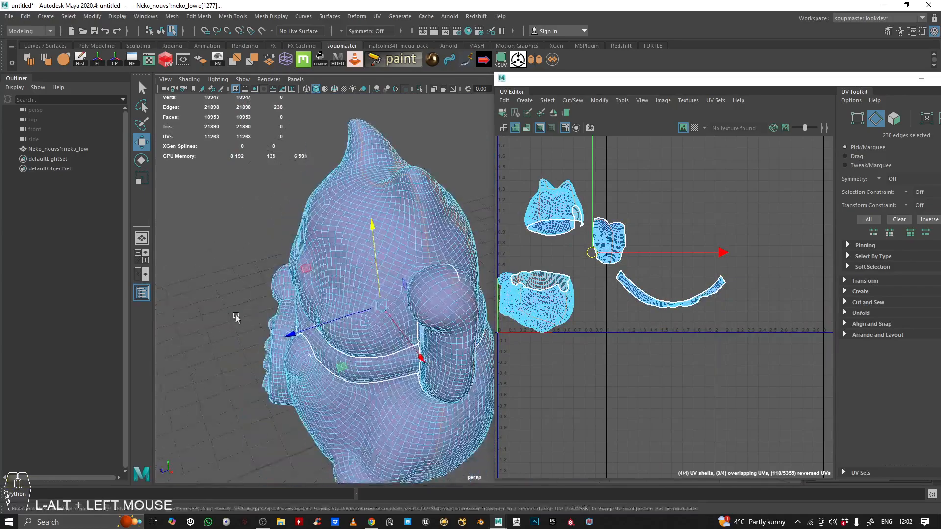
alt+right_drag(229, 314, 307, 258)
alt+drag(307, 258, 338, 296)
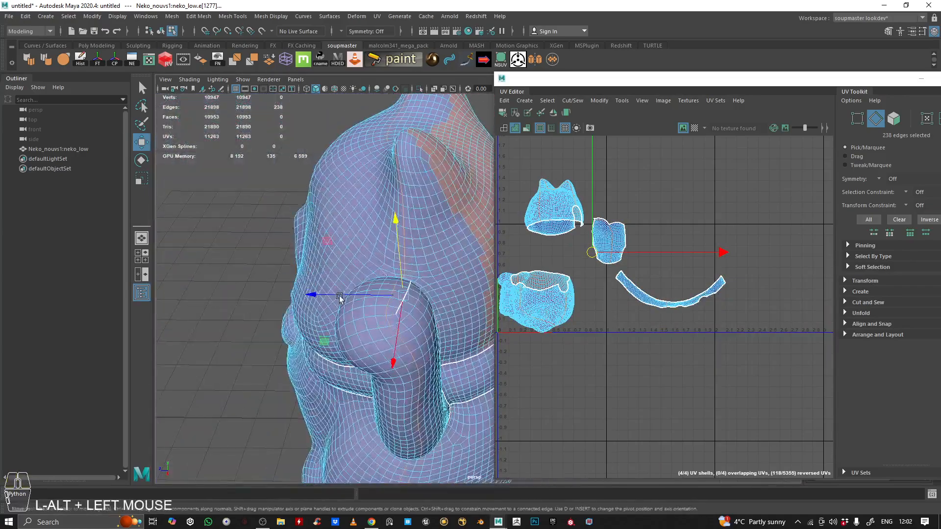
Follow the selected loop along the raised arm and deselect its edges at the top of the raised paw.
alt+drag(400, 298, 392, 253)
alt+middle_drag(400, 385, 386, 248)
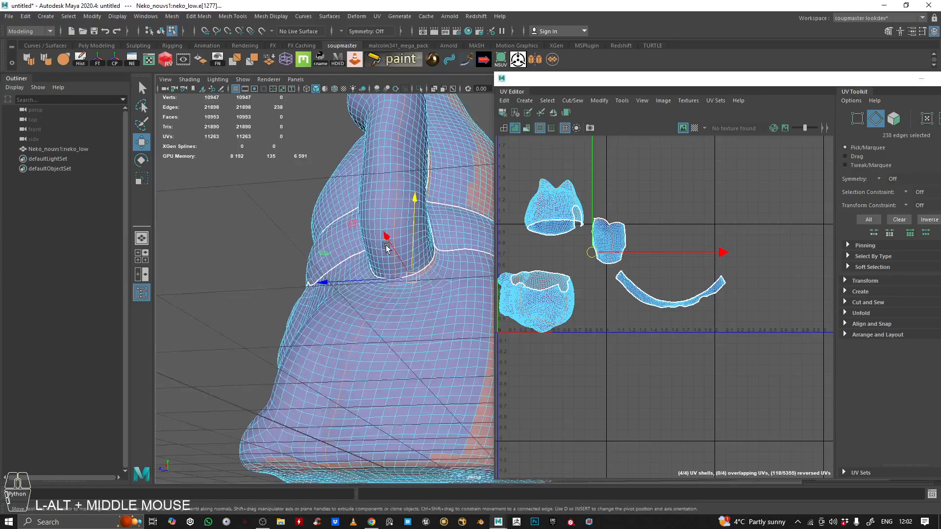
alt+drag(409, 268, 353, 245)
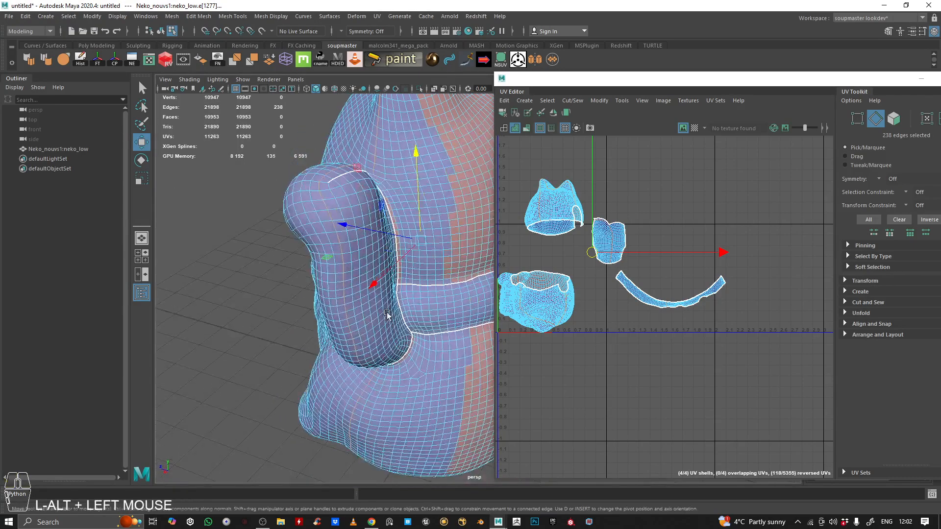
alt+middle_drag(353, 245, 378, 296)
alt+drag(378, 295, 375, 290)
alt+right_drag(375, 289, 319, 266)
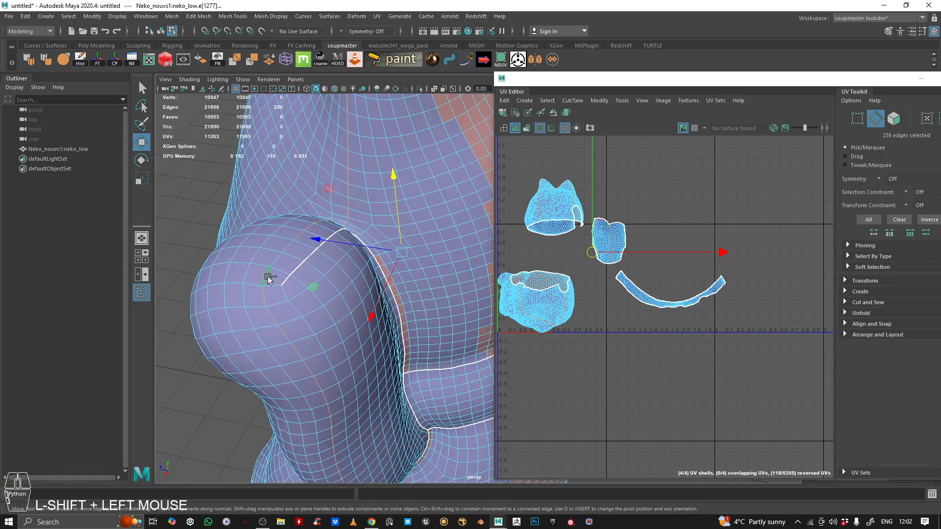
shift+click(324, 258)
Examine the head from the side, above and front to judge where its seam can run.
alt+drag(324, 258, 310, 263)
alt+middle_drag(310, 263, 337, 222)
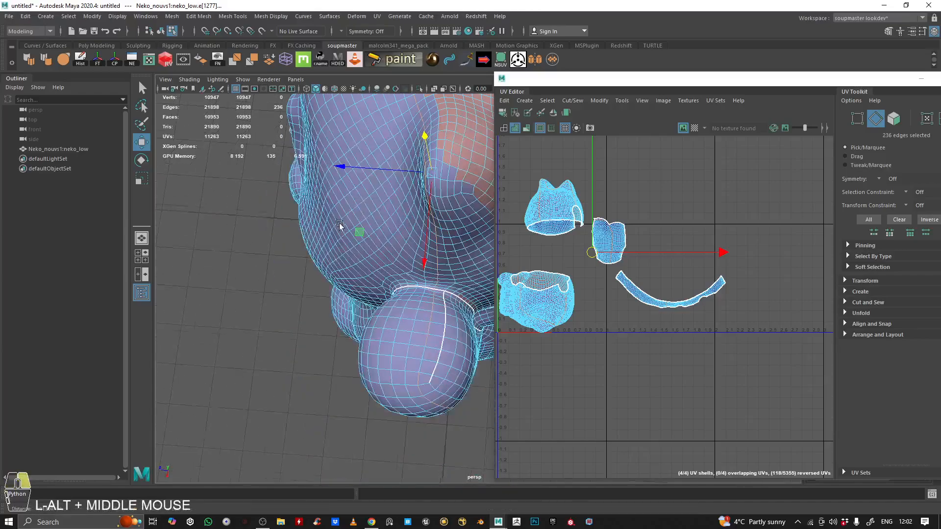
alt+right_drag(337, 222, 319, 253)
alt+middle_drag(319, 253, 365, 298)
mouse_move(418, 249)
alt+right_down()
mouse_move(449, 268)
mouse_move(402, 245)
alt+right_up()
alt+middle_drag(402, 245, 378, 283)
alt+drag(378, 284, 426, 252)
alt+right_drag(426, 252, 374, 257)
alt+drag(374, 257, 448, 208)
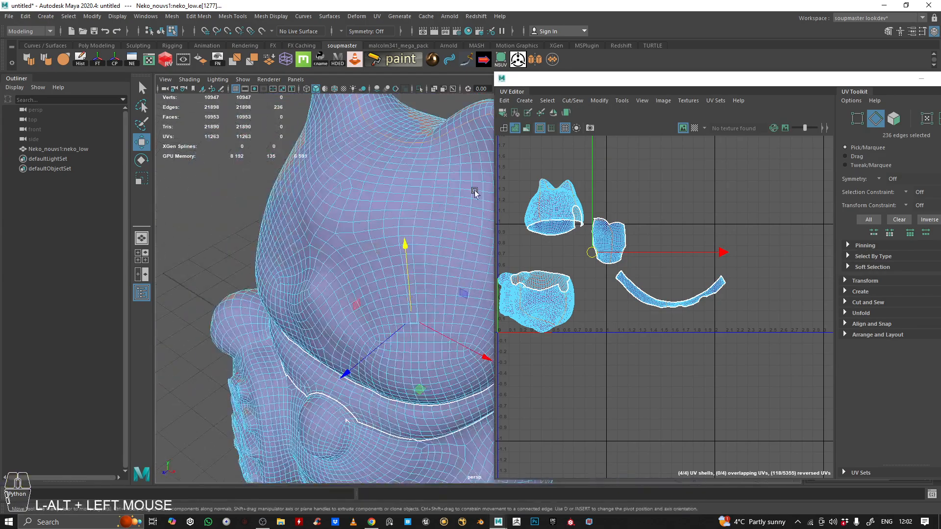
Examine the side of the head between the ear and the raised arm's opening to judge where the seam can run.
alt+drag(401, 149, 289, 176)
alt+right_drag(367, 215, 469, 227)
alt+middle_drag(354, 245, 358, 237)
alt+drag(357, 238, 343, 254)
alt+right_drag(343, 254, 377, 256)
alt+middle_drag(377, 256, 367, 266)
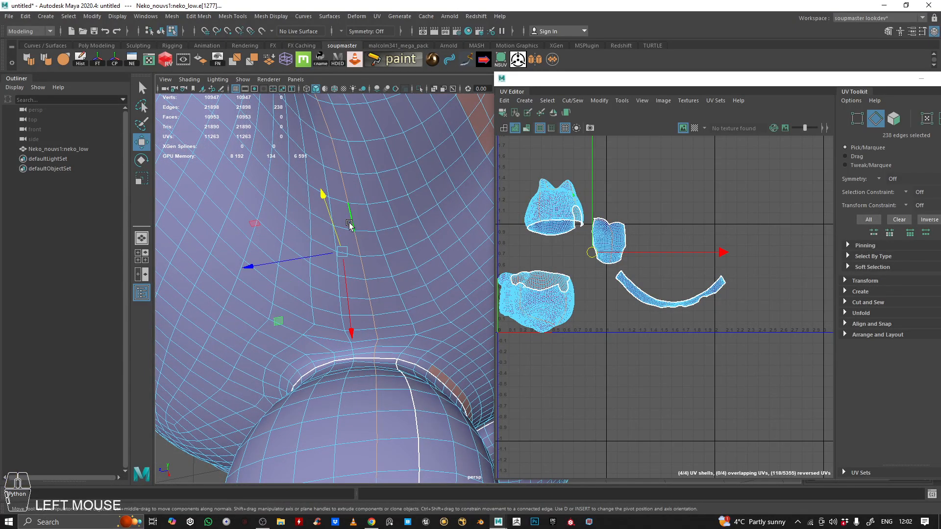
alt+drag(374, 355, 369, 289)
alt+right_drag(368, 289, 361, 210)
alt+drag(373, 189, 441, 319)
scroll(630, 251, up, 5)
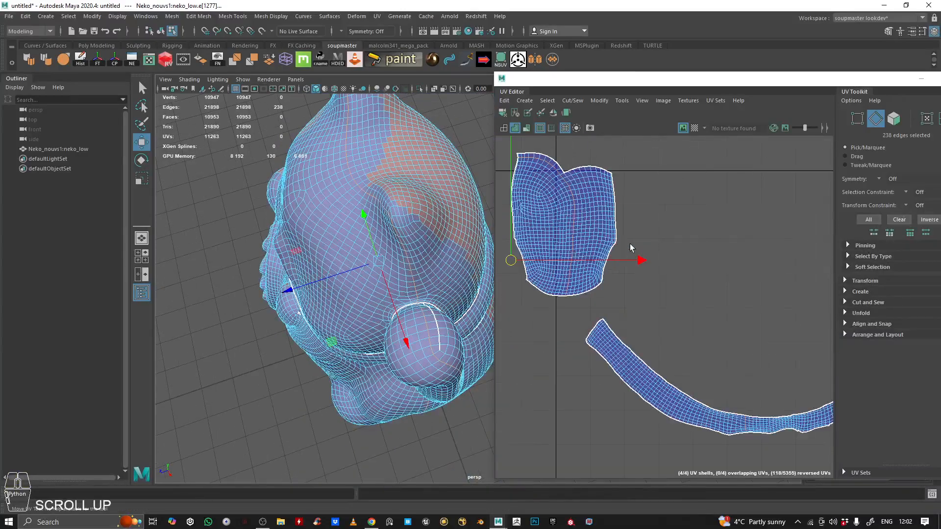
scroll(630, 251, up, 1)
alt+middle_drag(630, 251, 640, 236)
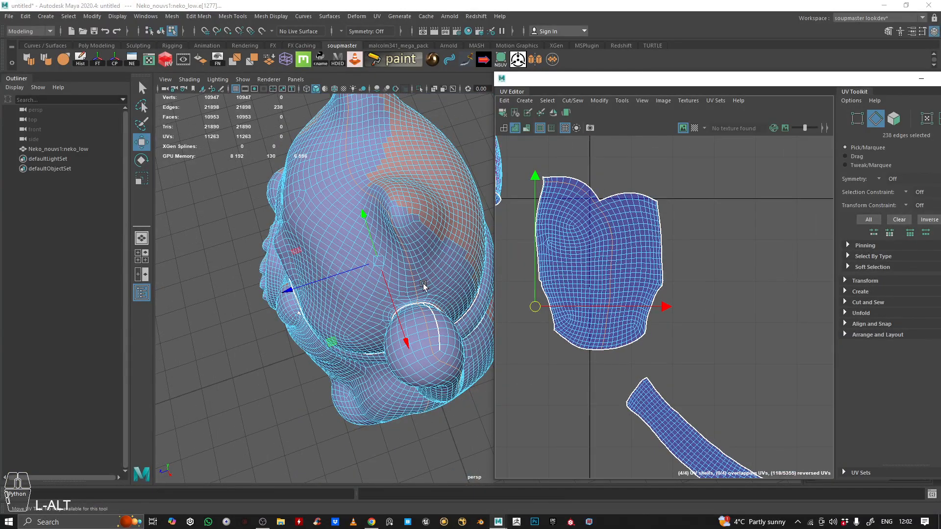
alt+middle_drag(425, 285, 411, 276)
alt+drag(412, 275, 397, 277)
alt+right_drag(274, 227, 347, 227)
alt+middle_drag(346, 227, 444, 279)
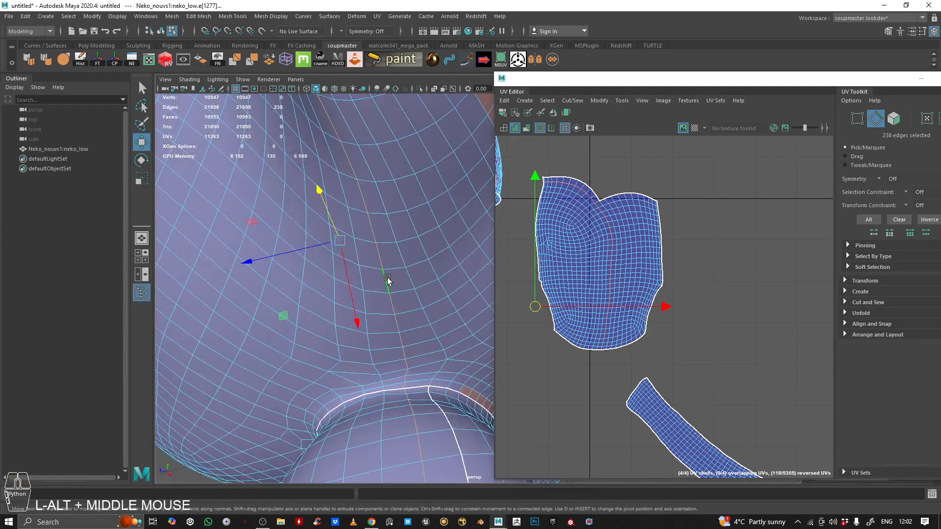
Try selecting a partial edge loop on the head shell in the UV layout, running from the ear to the raised arm's opening.
alt+middle_drag(654, 297, 671, 358)
alt+right_drag(671, 358, 646, 254)
alt+middle_drag(646, 254, 620, 304)
alt+right_drag(619, 305, 680, 246)
alt+middle_drag(680, 246, 643, 299)
alt+right_drag(643, 298, 637, 240)
drag(662, 300, 654, 287)
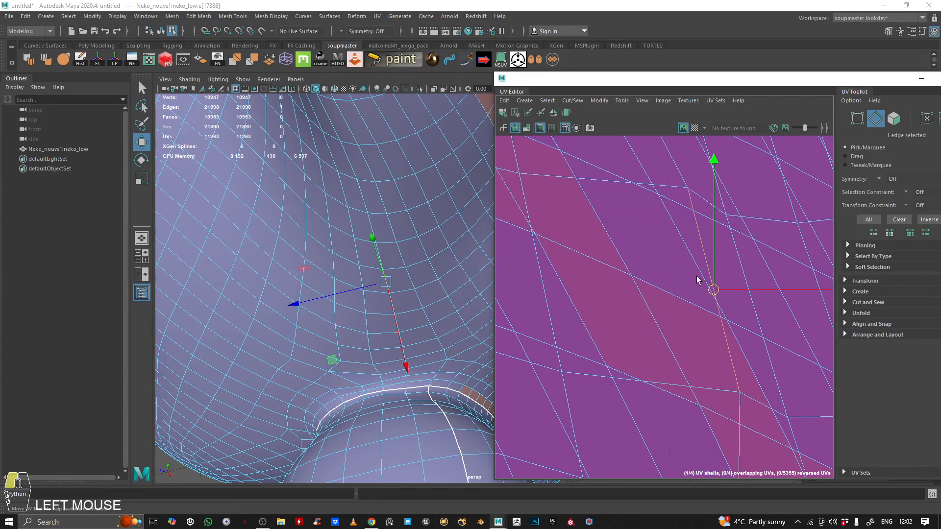
key(ctrl+z)
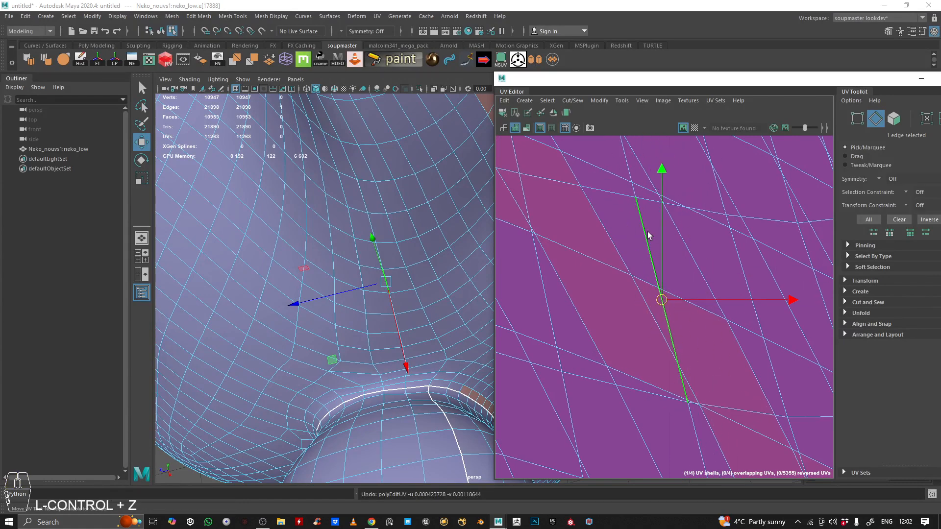
double_click(646, 239)
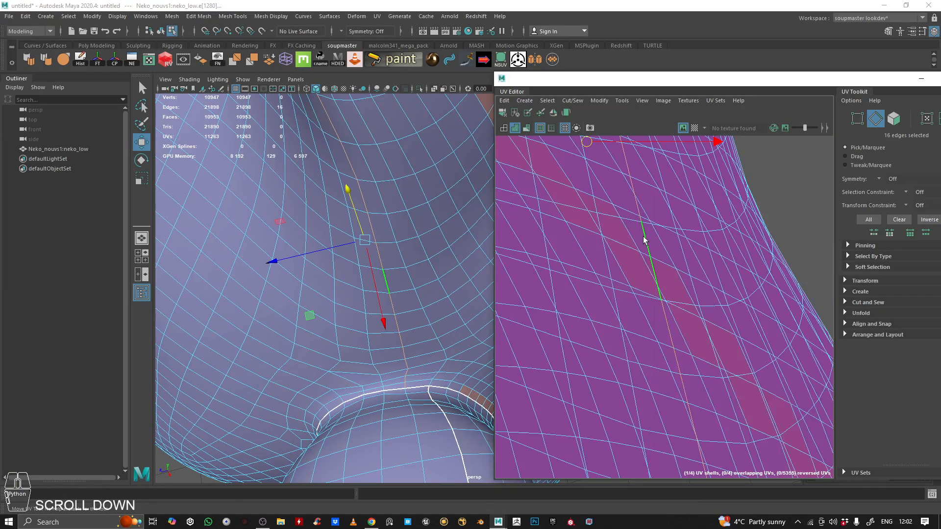
Try cutting the UVs along the selected edges between the ear and the arm opening, and switch to UV shell selection.
scroll(642, 255, down, 10)
scroll(639, 278, up, 4)
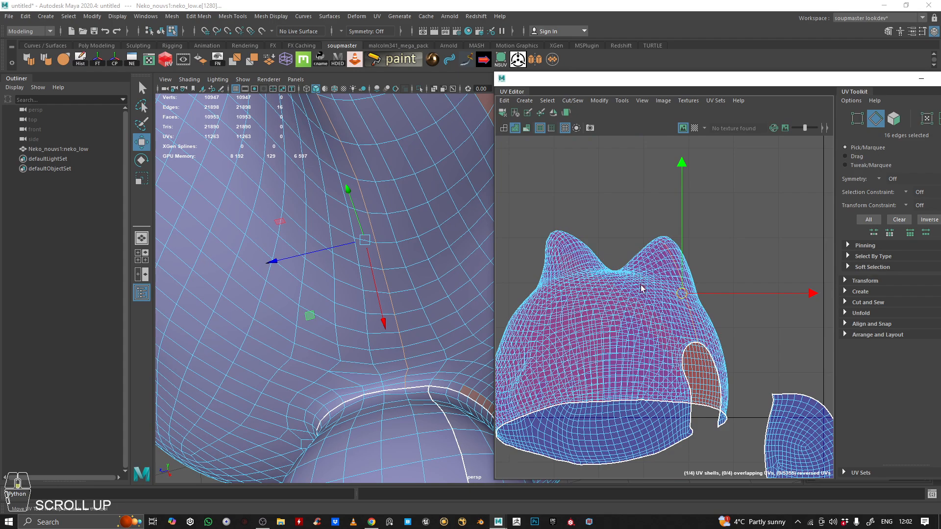
scroll(641, 285, down, 1)
alt+middle_drag(662, 325, 672, 317)
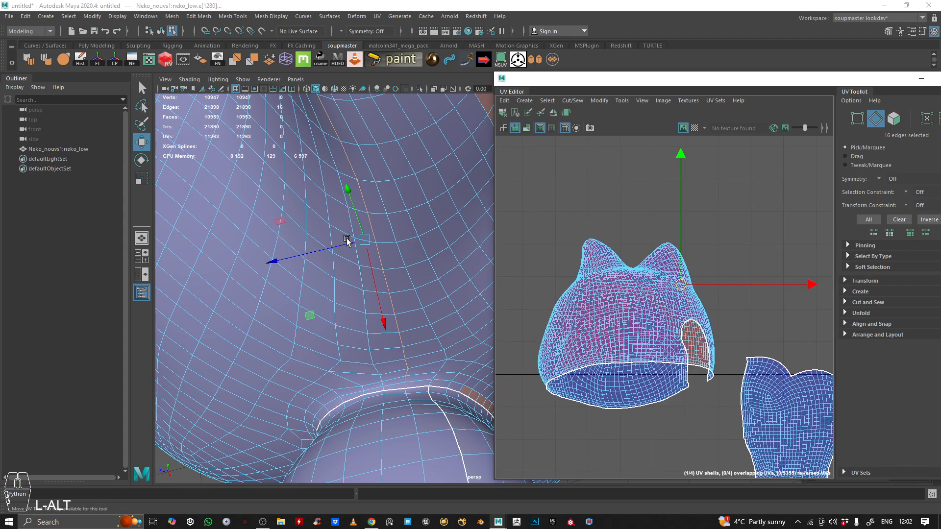
scroll(346, 239, down, 3)
alt+drag(387, 225, 420, 208)
alt+middle_drag(412, 196, 326, 216)
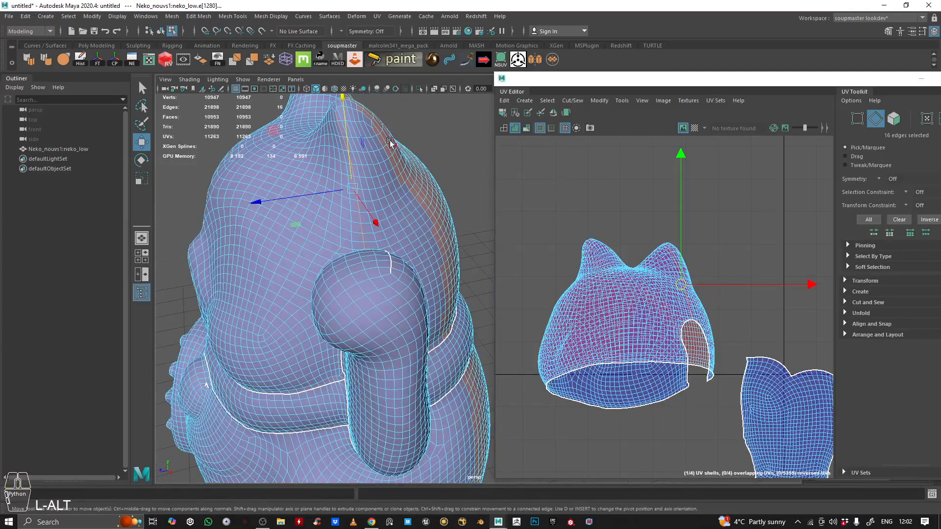
alt+drag(354, 191, 354, 200)
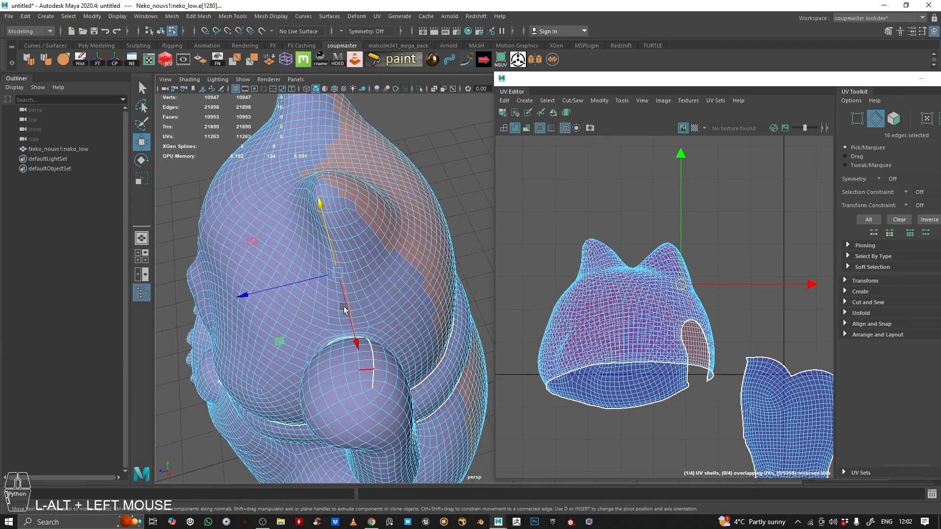
alt+right_drag(608, 321, 686, 313)
alt+middle_drag(686, 314, 617, 353)
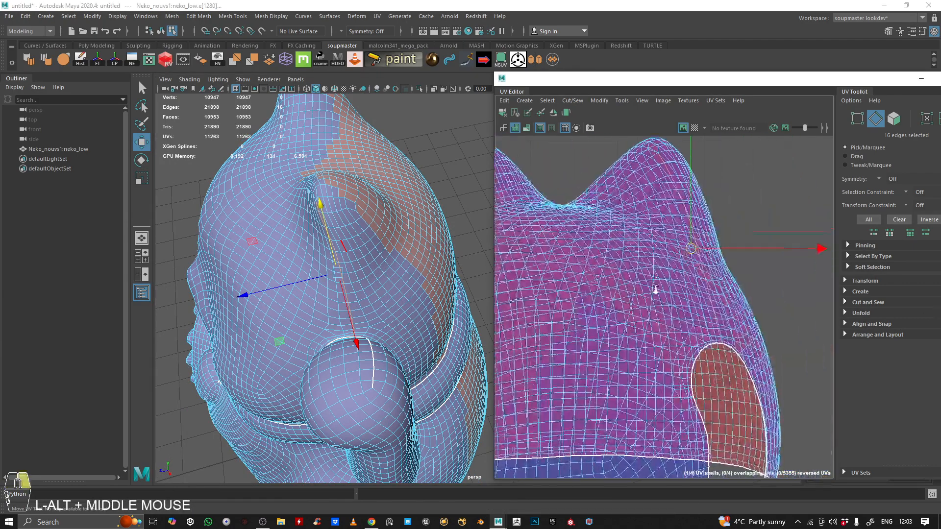
alt+right_drag(617, 353, 728, 170)
click(572, 101)
click(588, 154)
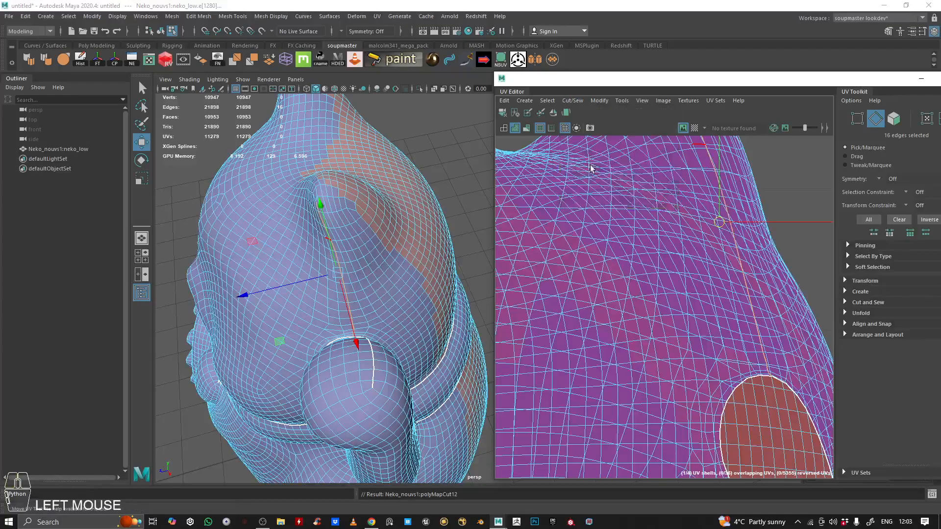
scroll(686, 236, down, 5)
right_click(688, 230)
right_drag(688, 230, 646, 215)
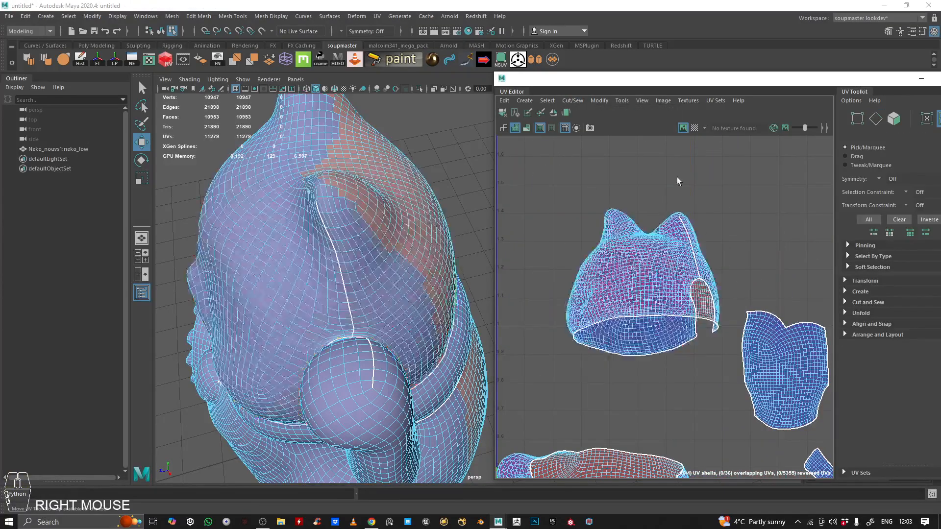
Undo the cut between the ear and the arm opening along with the preceding selection changes.
mouse_move(364, 219)
alt+mouse_down()
mouse_move(399, 217)
mouse_move(351, 225)
alt+mouse_up()
alt+right_drag(351, 225, 334, 231)
alt+drag(333, 230, 395, 242)
key(ctrl+z)
key(ctrl+z)
key(ctrl+z)
key(ctrl+z)
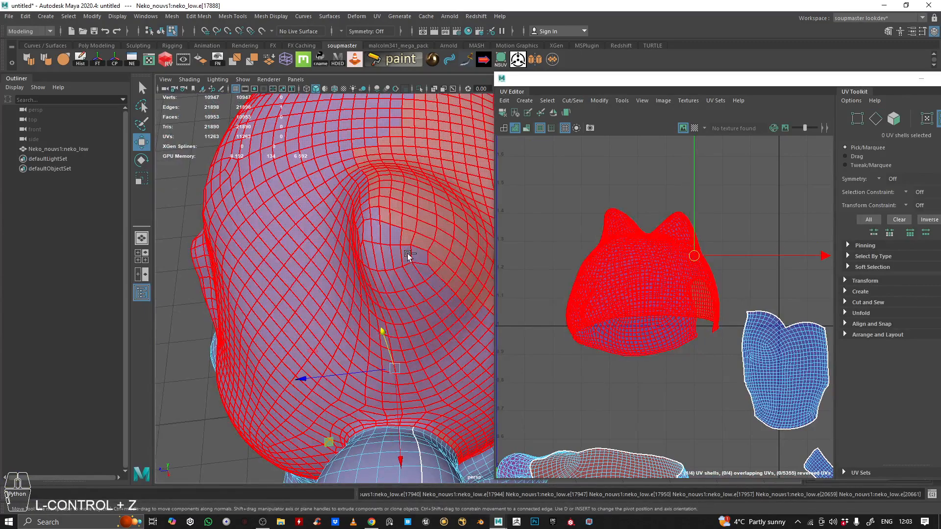
key(ctrl+z)
key(ctrl+z)
key(ctrl+z)
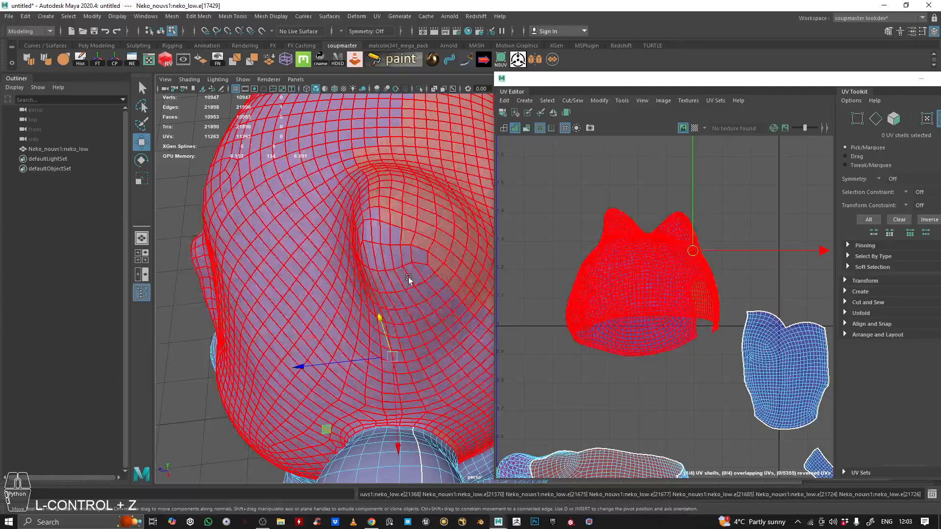
key(ctrl+z)
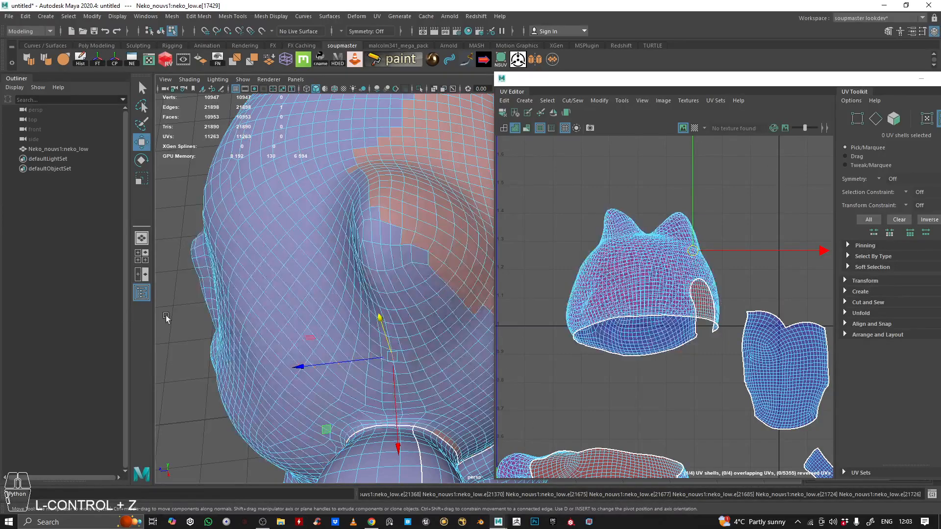
Switch to edge selection and select a single edge on the side of the head above the raised arm's opening.
right_drag(359, 249, 356, 163)
alt+middle_drag(393, 304, 402, 245)
alt+right_drag(404, 264, 399, 241)
alt+drag(399, 240, 467, 196)
alt+middle_drag(468, 196, 358, 184)
alt+drag(358, 184, 313, 191)
alt+middle_drag(313, 191, 422, 263)
alt+drag(422, 264, 445, 257)
alt+right_drag(355, 288, 443, 332)
alt+middle_drag(385, 351, 407, 287)
alt+drag(407, 288, 399, 289)
alt+right_drag(343, 319, 373, 337)
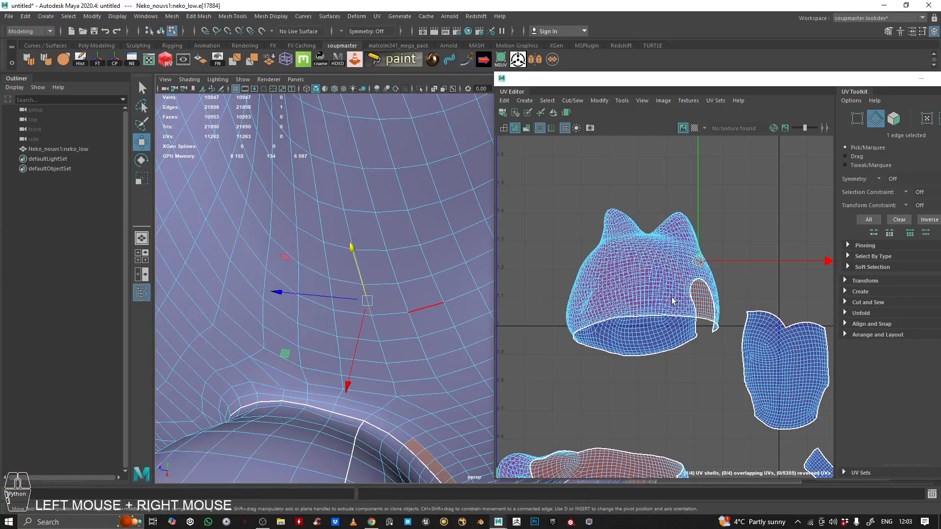
Undo the accidental shift of the edge in the UV layout and select the full edge loop running over the head.
scroll(674, 302, up, 10)
alt+middle_drag(691, 201, 620, 283)
scroll(621, 284, up, 3)
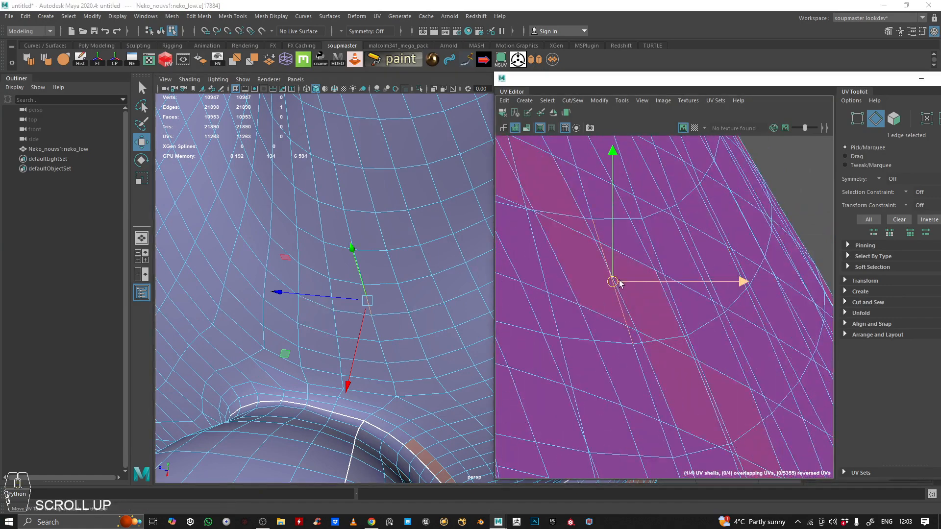
key(ctrl+z)
scroll(611, 286, up, 3)
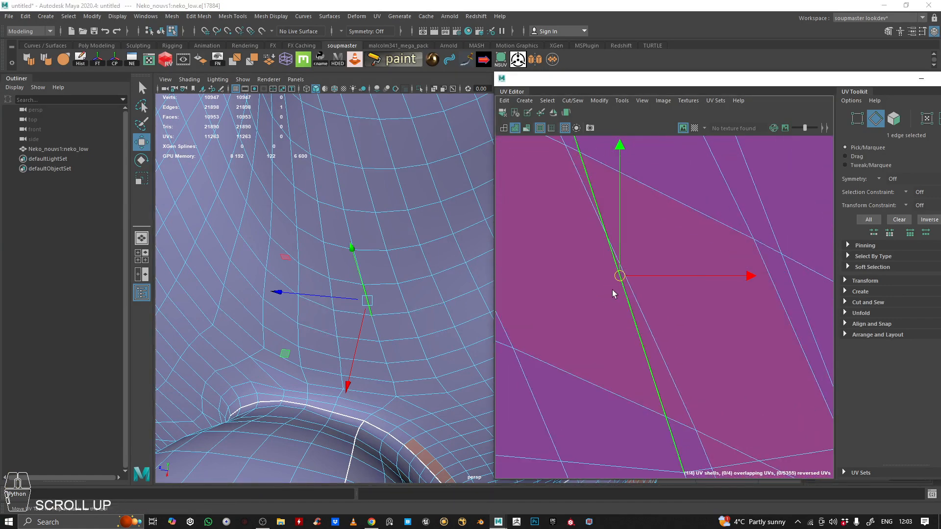
scroll(657, 299, down, 6)
Follow the selected loop down to the collar on the far side of the head and cut the UVs along it.
alt+drag(314, 255, 505, 207)
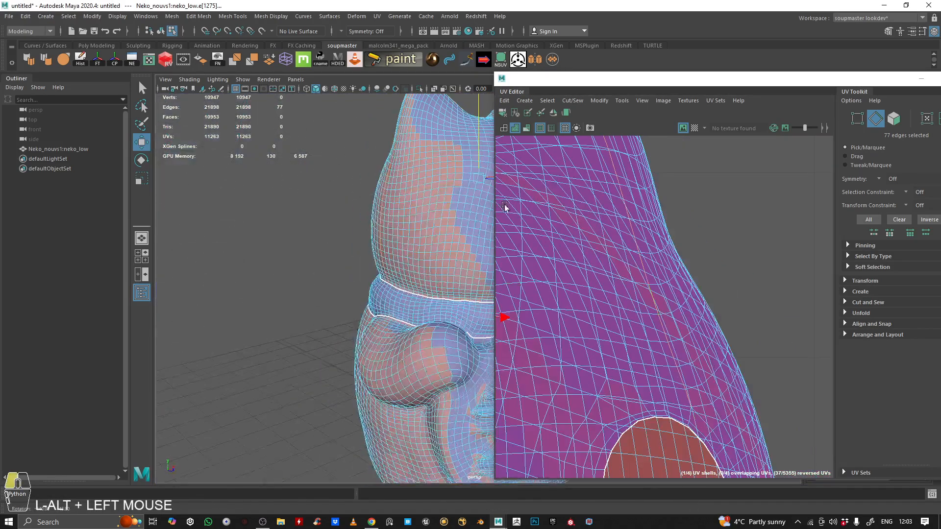
alt+middle_drag(426, 226, 367, 227)
alt+drag(367, 227, 414, 270)
alt+right_drag(413, 269, 288, 350)
key(f)
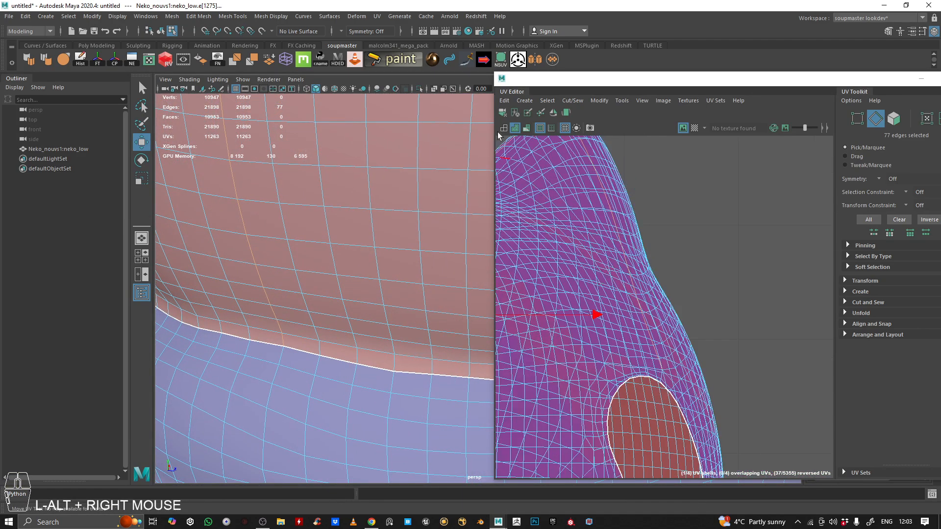
click(572, 101)
click(594, 158)
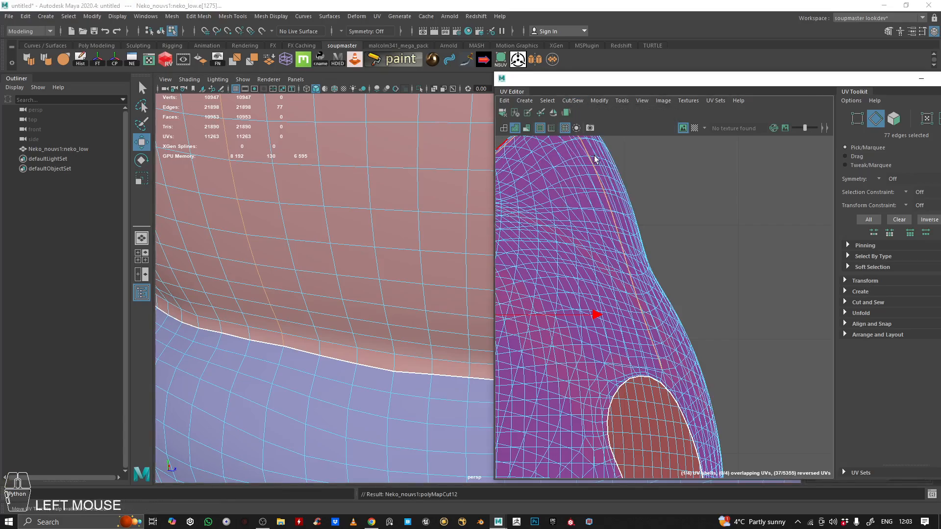
Select the three short edges joining the head seam to the raised arm's opening and cut the UVs along them.
alt+right_drag(352, 220, 318, 226)
alt+drag(317, 227, 434, 255)
alt+right_drag(362, 235, 402, 235)
alt+middle_drag(392, 220, 368, 278)
alt+drag(368, 277, 342, 291)
alt+middle_drag(342, 291, 387, 281)
alt+right_drag(388, 282, 313, 279)
mouse_move(312, 279)
alt+middle_down()
mouse_move(258, 292)
mouse_move(329, 273)
alt+middle_up()
click(370, 325)
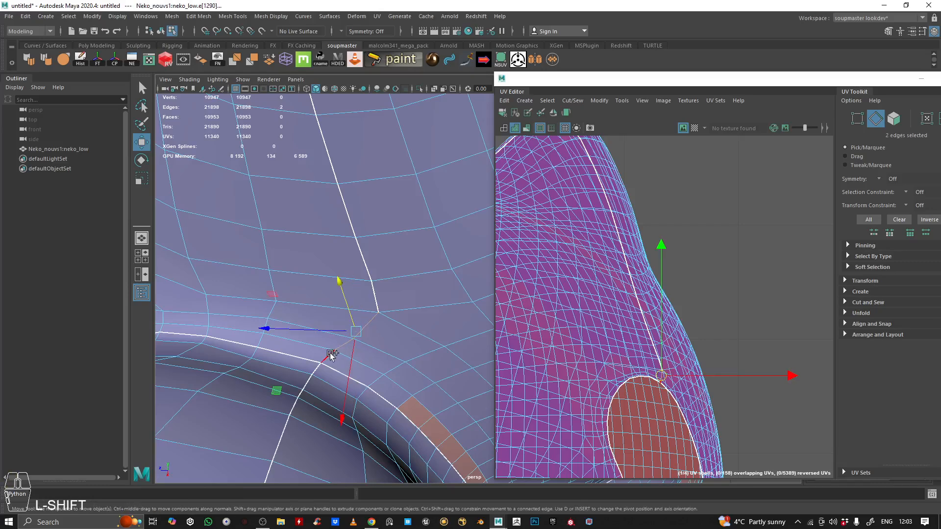
click(572, 100)
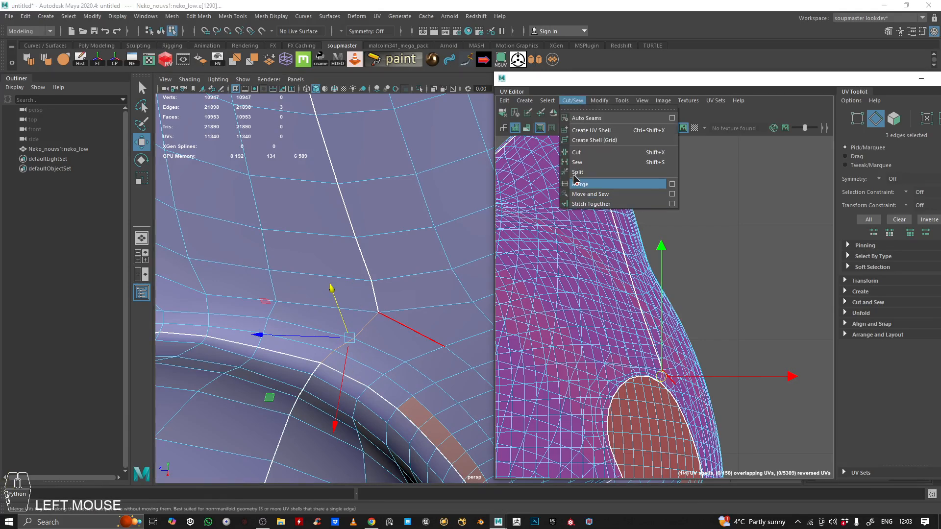
click(573, 153)
Switch to UV shell selection and move the two halves of the head apart in the UV layout.
scroll(760, 271, down, 4)
alt+middle_drag(729, 271, 758, 217)
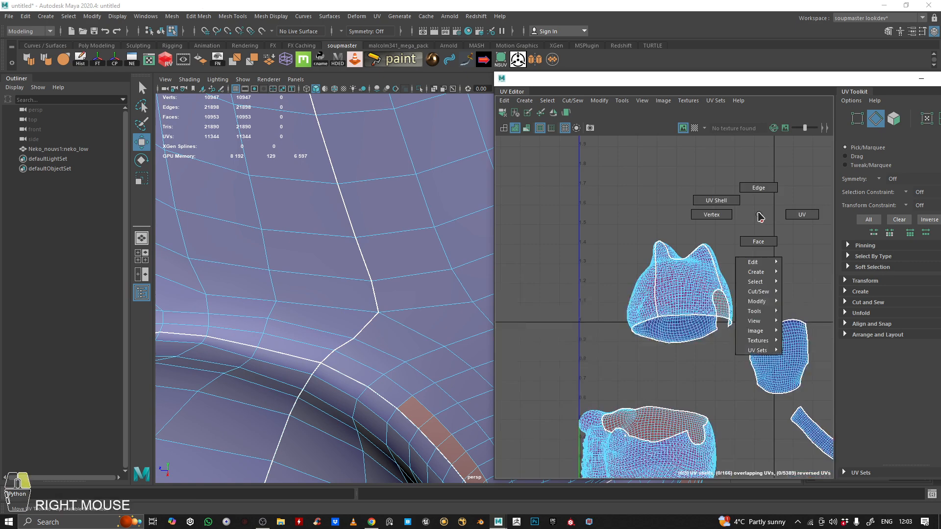
right_drag(758, 217, 691, 276)
click(688, 281)
drag(676, 293, 582, 269)
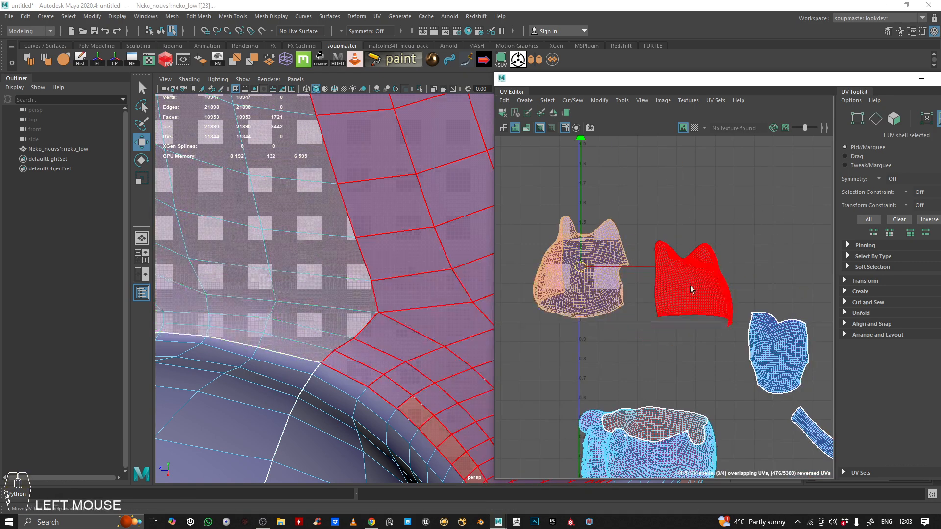
click(690, 282)
drag(692, 284, 722, 244)
Select both head shells and unfold them.
drag(542, 151, 729, 277)
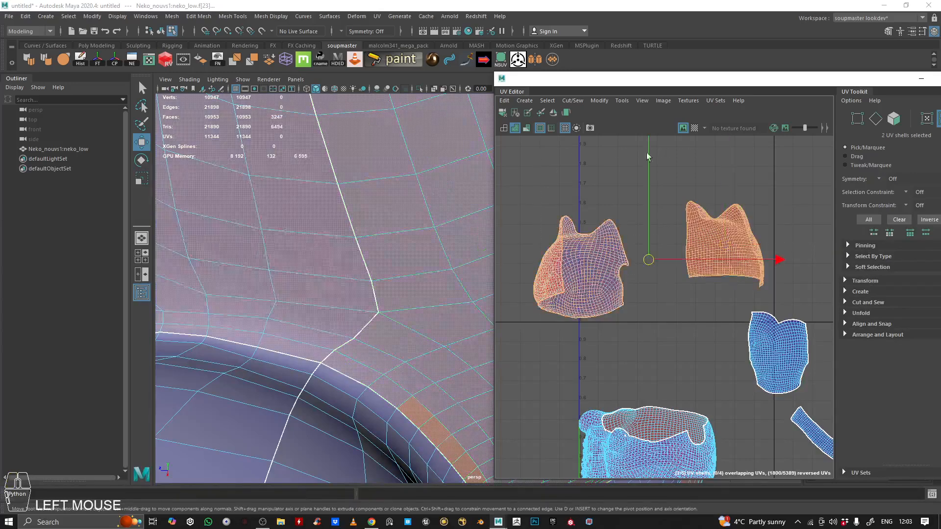
click(599, 101)
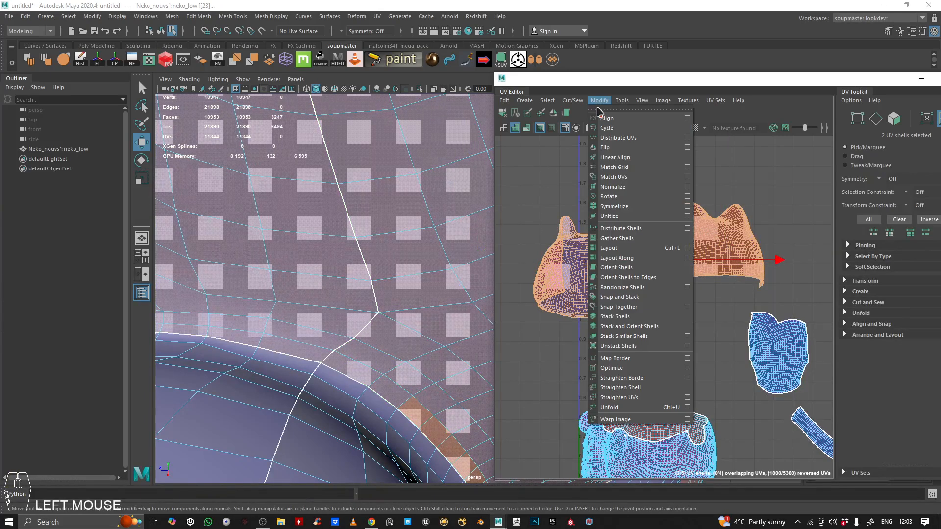
click(609, 407)
Rotate the larger, notched head shell so its ears point up and its curved neck edge faces down.
click(620, 250)
key(e)
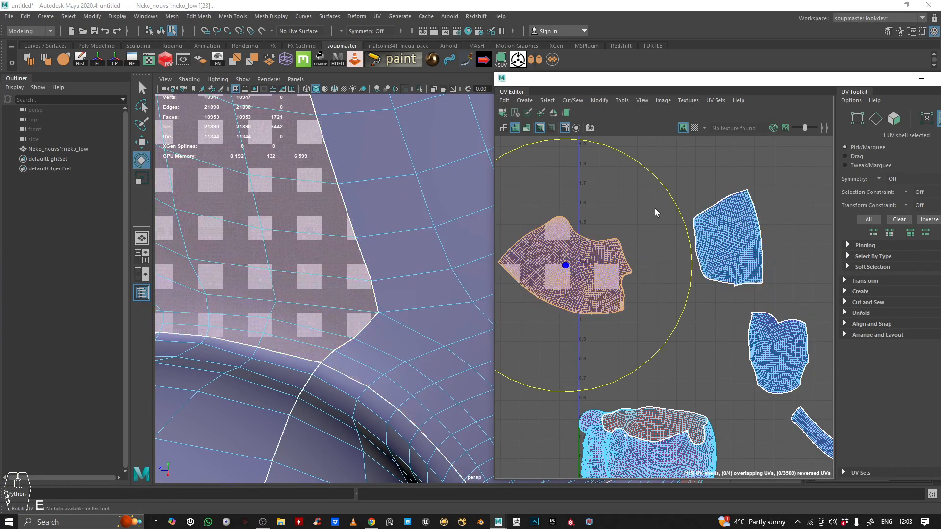
drag(666, 190, 627, 166)
Select the other head shell, check which part of the head it covers, and rotate it upright.
click(713, 211)
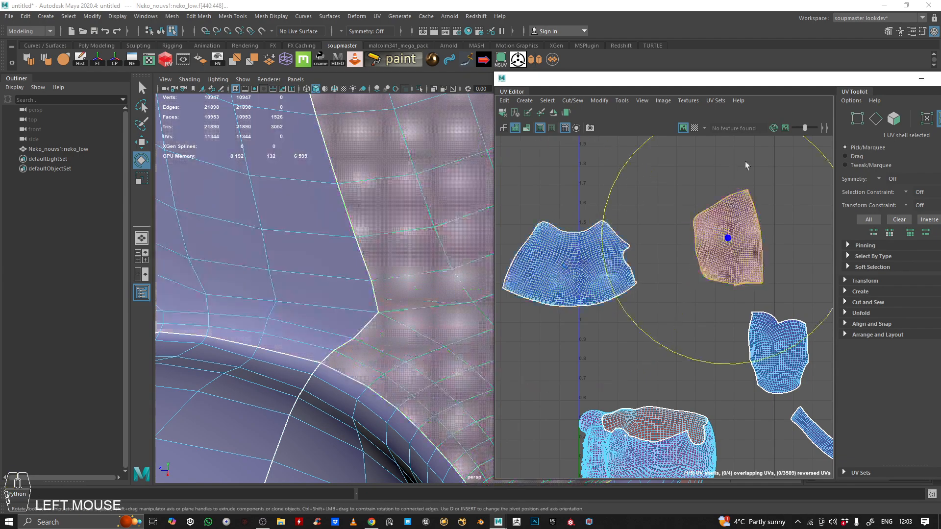
scroll(729, 232, down, 2)
scroll(325, 227, down, 3)
alt+middle_drag(325, 227, 353, 293)
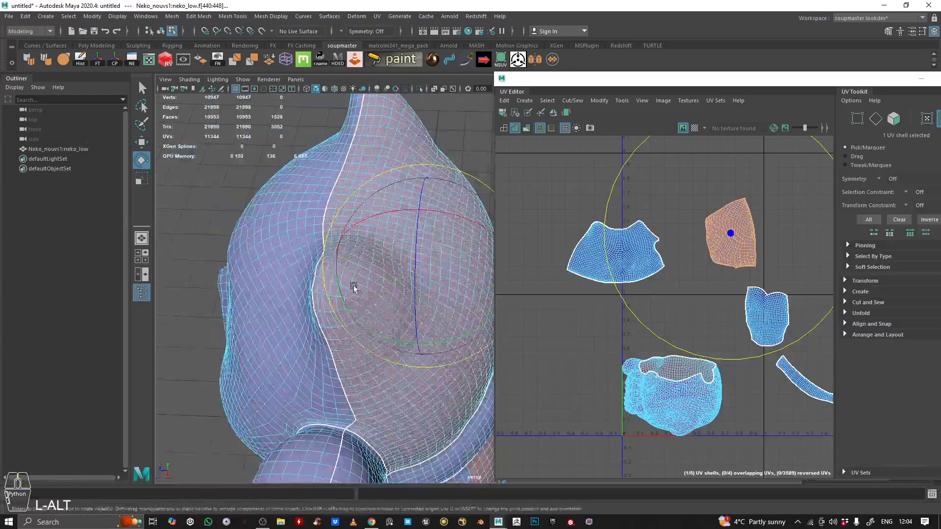
alt+drag(353, 292, 312, 261)
drag(824, 147, 792, 346)
Move the raised arm shell and the collar shell into a row beside the two head shells.
scroll(716, 294, down, 2)
alt+middle_drag(715, 294, 646, 284)
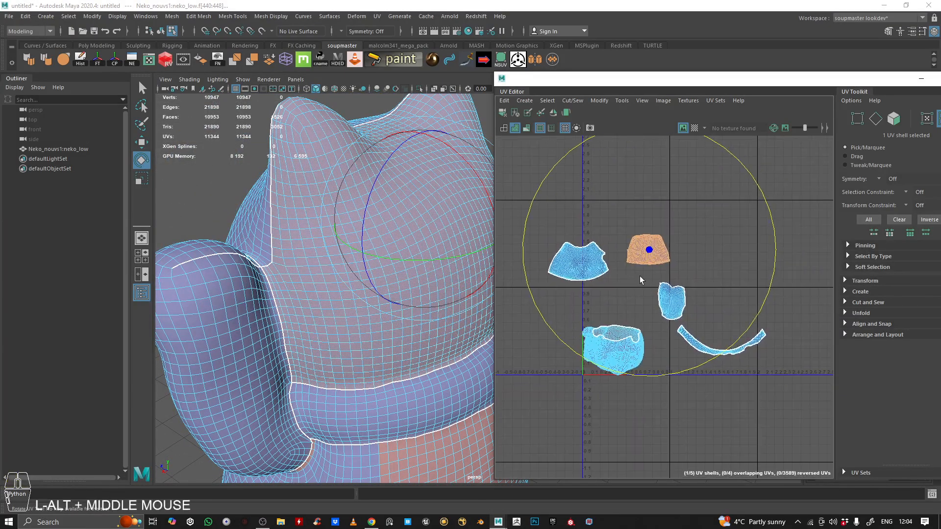
click(667, 294)
key(w)
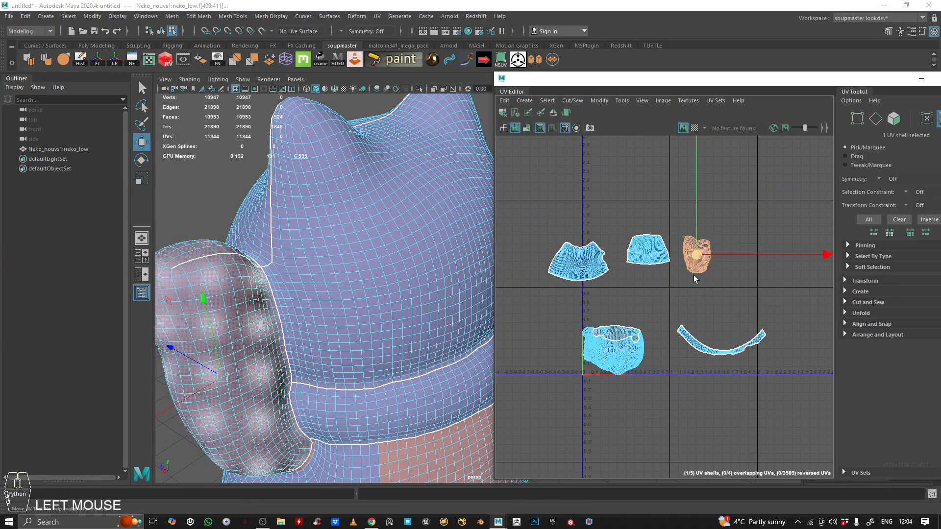
click(713, 342)
drag(723, 339, 748, 265)
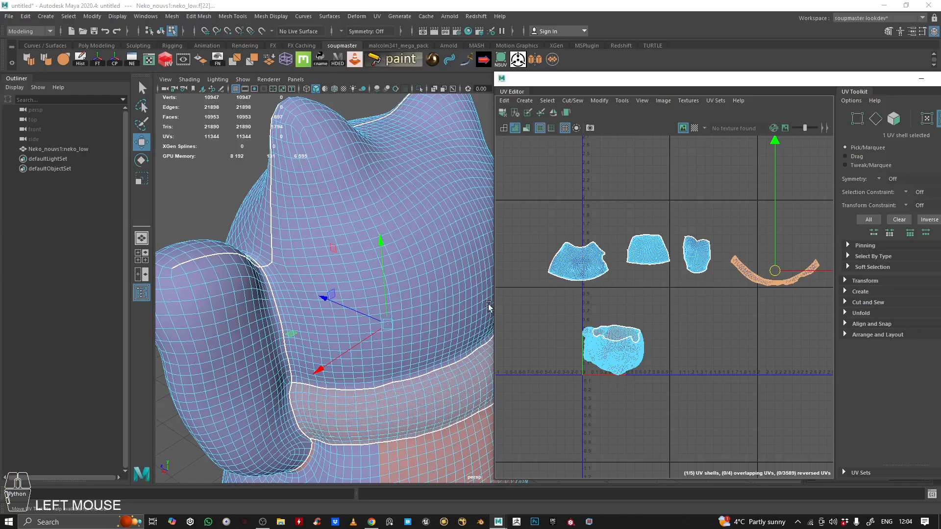
Select the body shell and examine the rim where the sides of the body meet the underside.
scroll(330, 290, down, 3)
alt+drag(330, 289, 343, 250)
click(410, 389)
alt+drag(410, 390, 399, 298)
alt+middle_drag(399, 298, 292, 269)
alt+drag(292, 269, 321, 293)
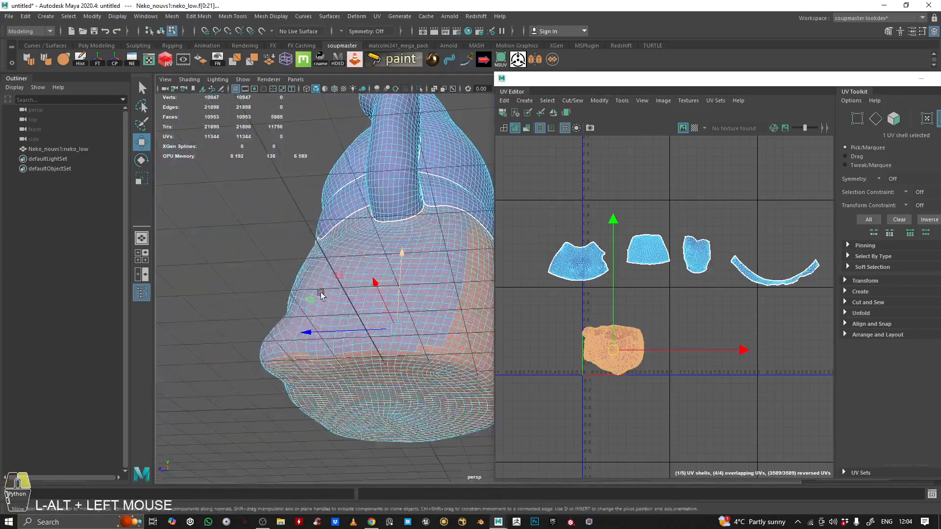
alt+right_drag(321, 294, 353, 294)
alt+drag(353, 294, 373, 304)
alt+right_drag(373, 304, 403, 319)
alt+drag(404, 319, 311, 326)
alt+right_drag(309, 329, 175, 360)
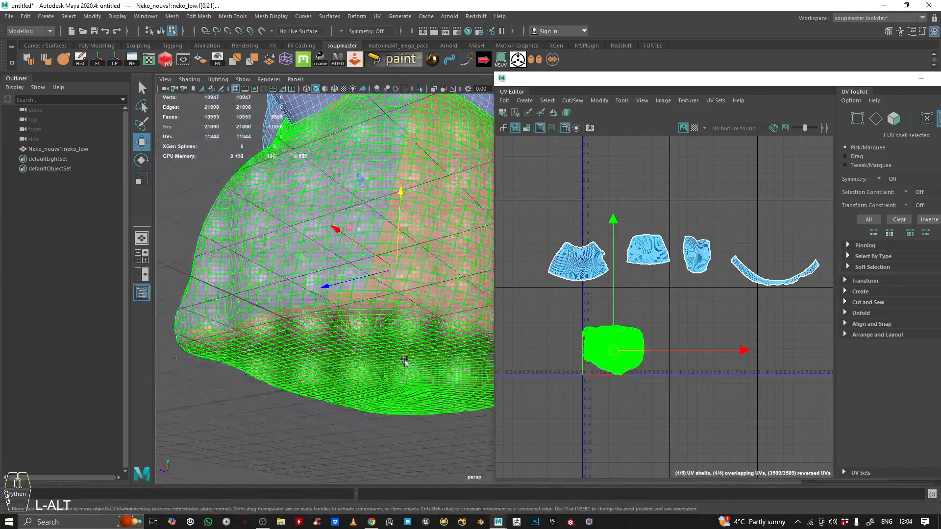
alt+right_drag(385, 362, 357, 323)
Select the edge loop around the bottom rim of the body and cut the UVs along it.
right_drag(378, 263, 379, 234)
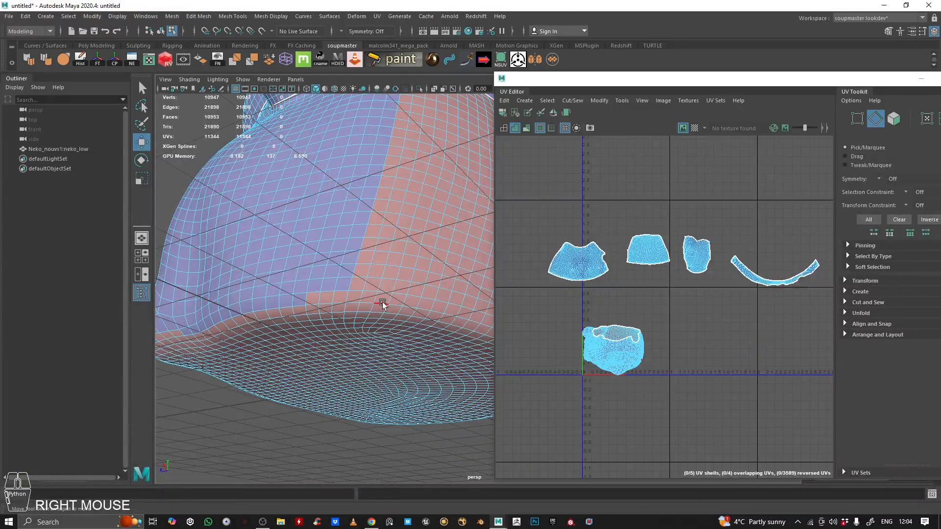
alt+drag(382, 304, 458, 263)
alt+middle_drag(417, 250, 372, 262)
alt+drag(372, 261, 441, 263)
alt+middle_drag(441, 263, 319, 240)
alt+drag(319, 240, 105, 256)
alt+middle_drag(105, 256, 340, 298)
alt+drag(340, 298, 458, 273)
alt+right_drag(458, 273, 387, 297)
alt+drag(387, 298, 316, 280)
alt+middle_drag(315, 279, 389, 269)
alt+right_drag(388, 269, 432, 230)
click(584, 101)
click(590, 154)
Move the new base shell off the body shell and place the body shell below the row of finished shells.
right_drag(701, 325, 637, 293)
click(639, 330)
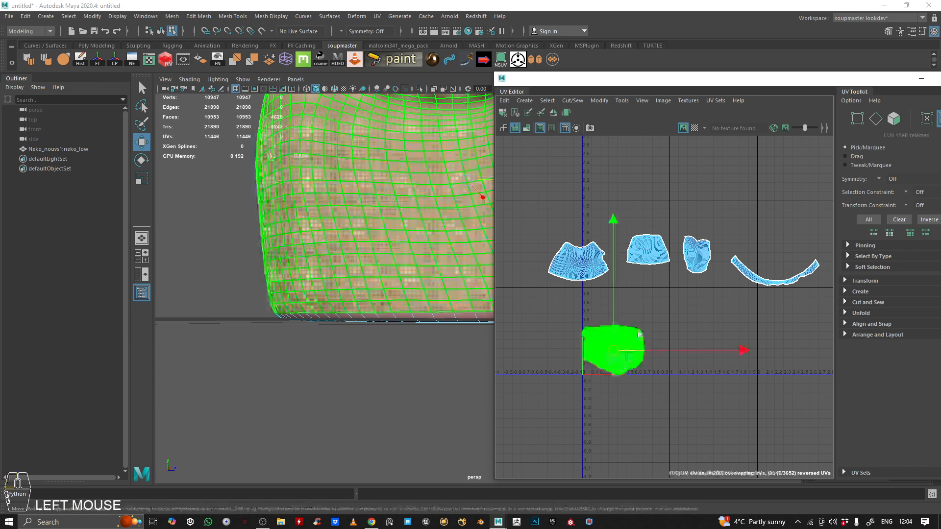
drag(613, 349, 701, 273)
click(629, 360)
drag(616, 362, 624, 344)
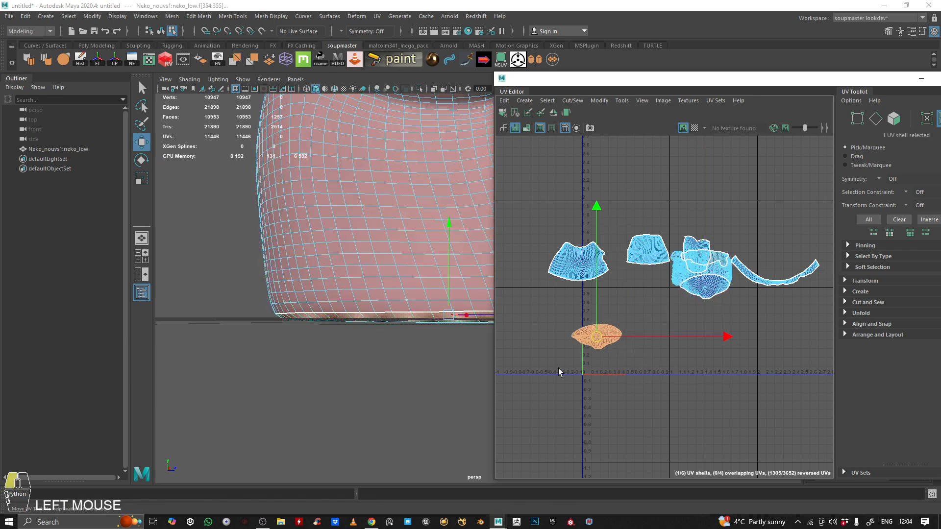
click(714, 283)
drag(701, 287, 656, 351)
Place the base shell above the collar shell and unfold it.
click(757, 192)
alt+middle_drag(782, 191, 680, 284)
alt+right_drag(680, 283, 706, 283)
alt+middle_drag(706, 283, 761, 271)
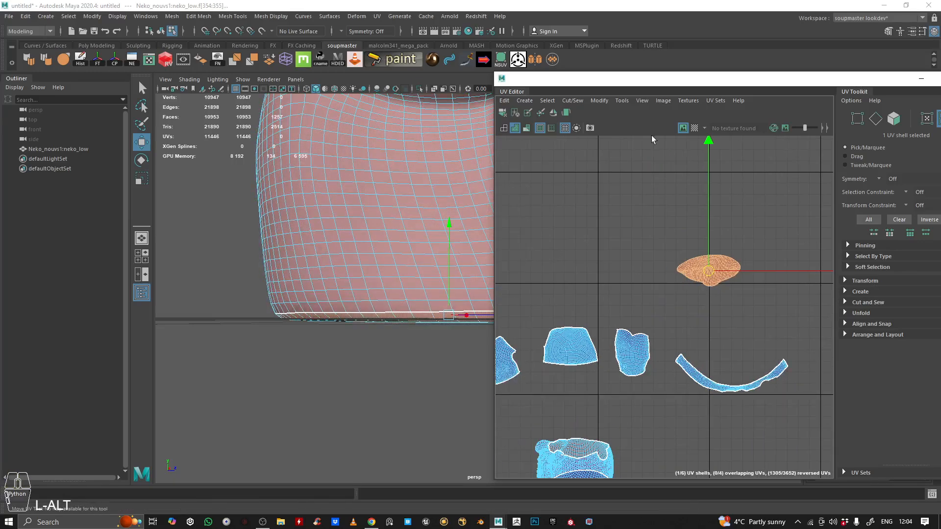
click(599, 100)
click(625, 400)
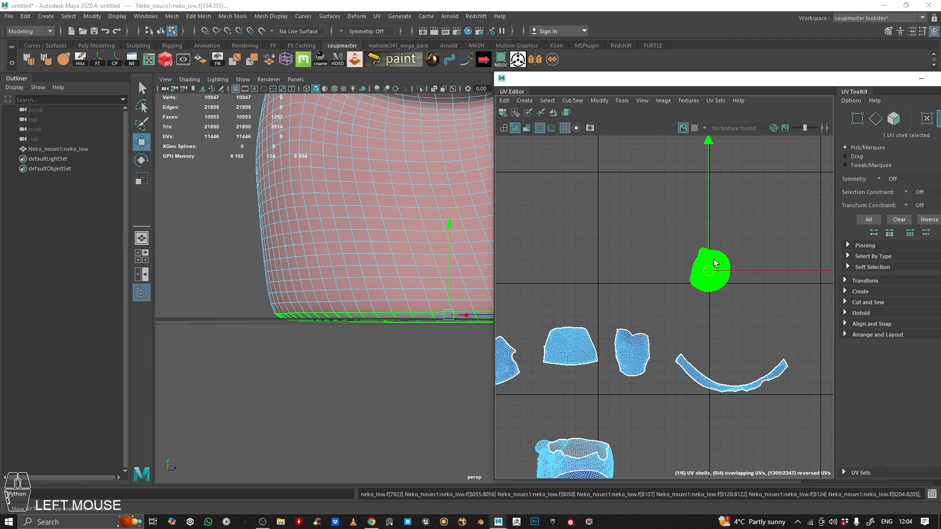
Rotate the base shell so its flat edge faces down and lower it to just above the collar shell.
scroll(715, 262, up, 5)
key(e)
drag(737, 180, 563, 294)
scroll(697, 312, down, 3)
scroll(696, 313, down, 1)
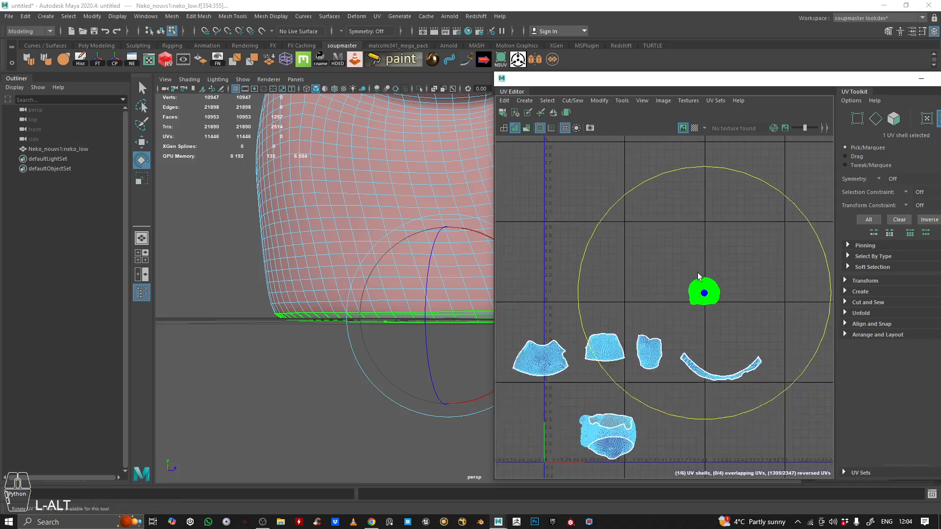
key(w)
drag(702, 336, 703, 339)
scroll(693, 361, up, 1)
scroll(694, 361, down, 1)
alt+middle_drag(693, 361, 753, 306)
Select the five unfolded shells together and move them up, further away from the body shell.
click(632, 293)
click(601, 300)
shift+click(686, 293)
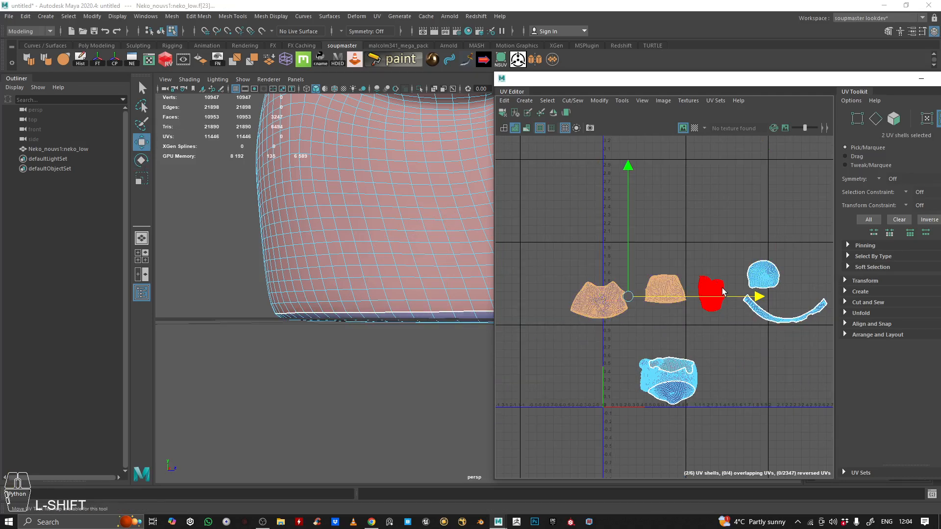
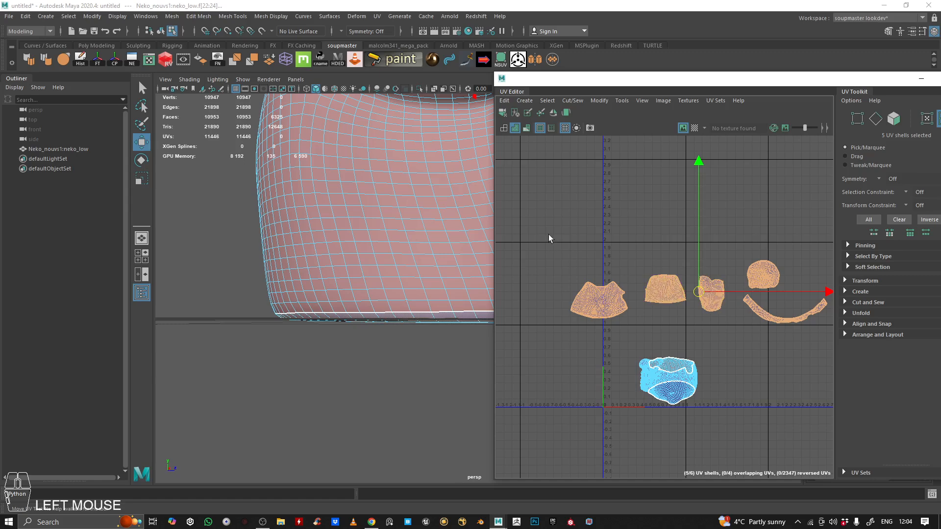
drag(698, 293, 685, 279)
scroll(724, 323, up, 3)
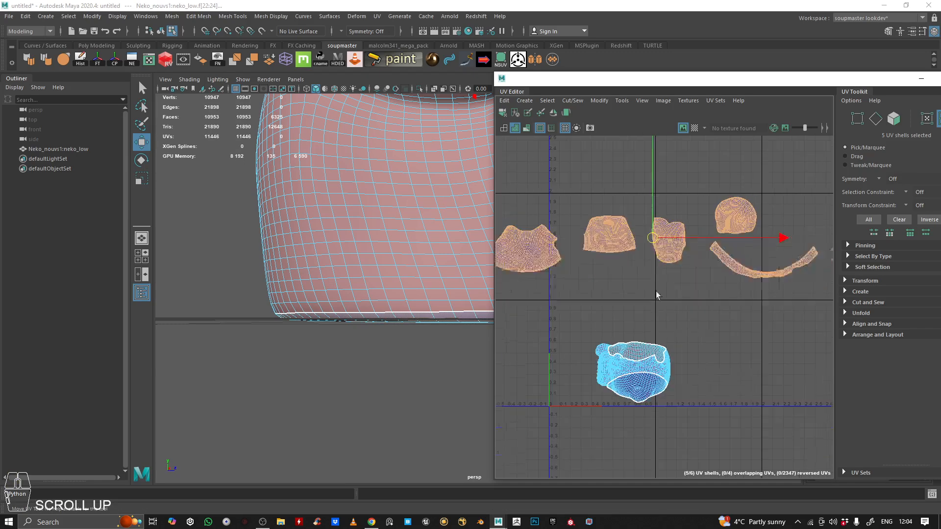
Select the body shell, examine where the lowered arm joins the body and collar, and switch to edge selection.
click(645, 359)
alt+middle_drag(645, 359, 617, 204)
alt+middle_drag(394, 214, 280, 273)
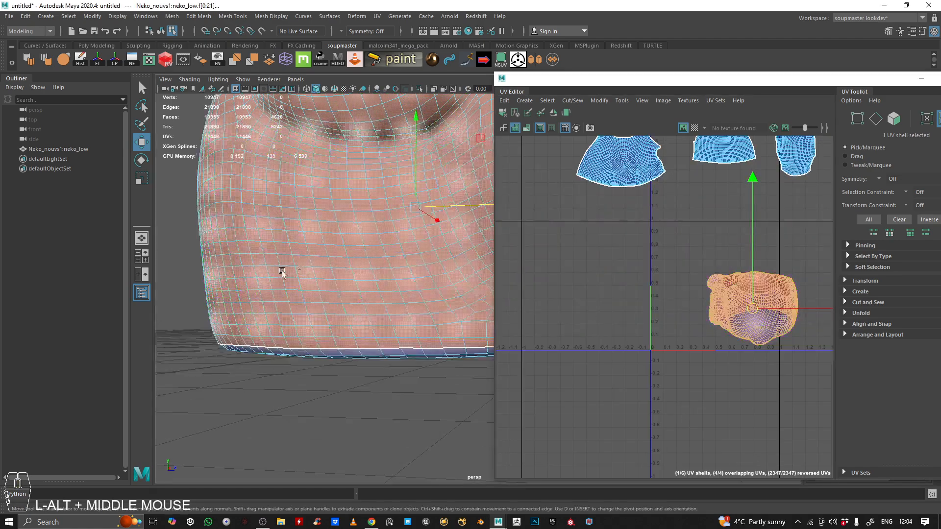
alt+drag(280, 274, 315, 237)
alt+middle_drag(316, 237, 317, 353)
alt+drag(317, 353, 343, 314)
alt+right_drag(343, 314, 195, 291)
alt+drag(195, 290, 275, 338)
alt+middle_drag(274, 338, 322, 311)
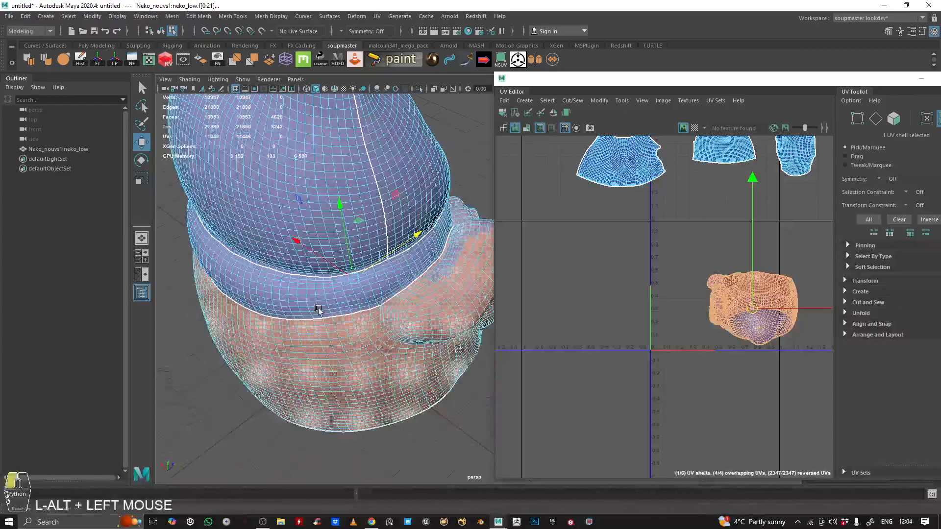
alt+right_drag(321, 311, 383, 269)
alt+middle_drag(383, 269, 392, 323)
alt+drag(392, 323, 297, 189)
alt+middle_drag(296, 189, 293, 233)
alt+drag(292, 234, 322, 311)
alt+right_drag(321, 310, 441, 258)
alt+drag(441, 259, 432, 252)
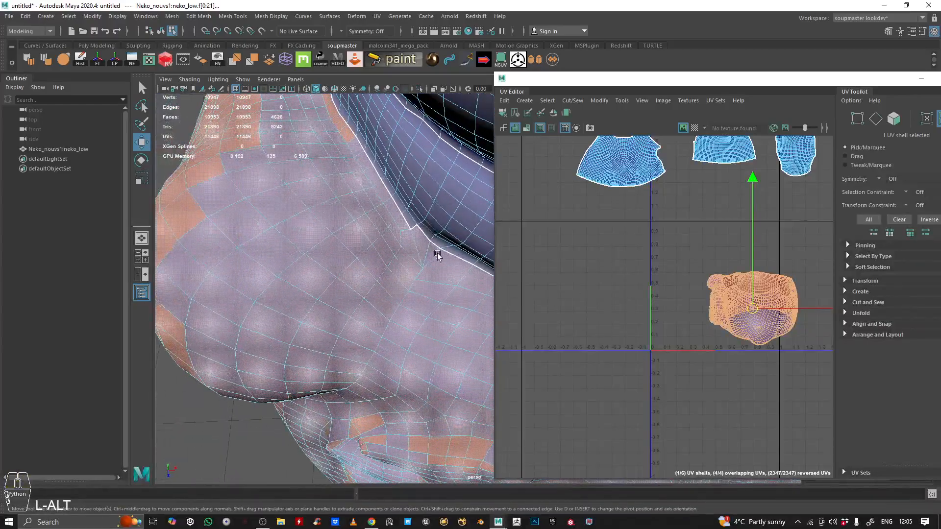
right_drag(418, 261, 418, 297)
right_drag(420, 126, 420, 127)
Trace the edge loop around the shoulder of the lowered arm and check where it meets the collar seam.
alt+drag(421, 127, 361, 273)
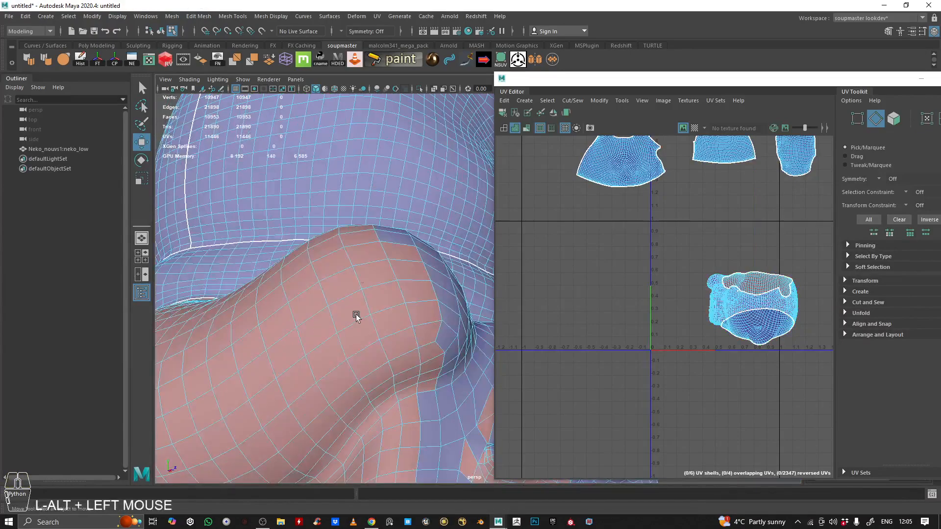
alt+right_drag(361, 273, 212, 255)
alt+drag(212, 254, 322, 325)
alt+right_drag(322, 326, 387, 310)
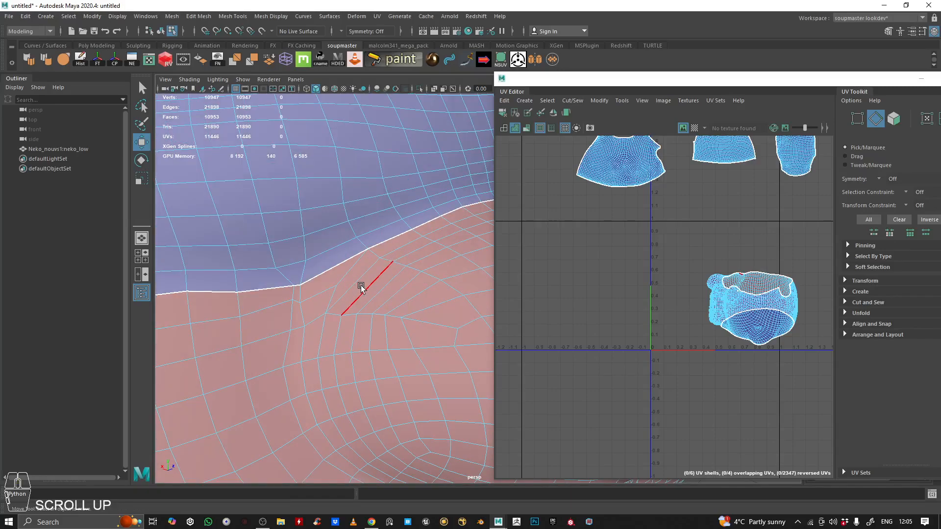
alt+middle_drag(362, 288, 304, 235)
alt+drag(305, 236, 361, 261)
alt+middle_drag(362, 260, 306, 334)
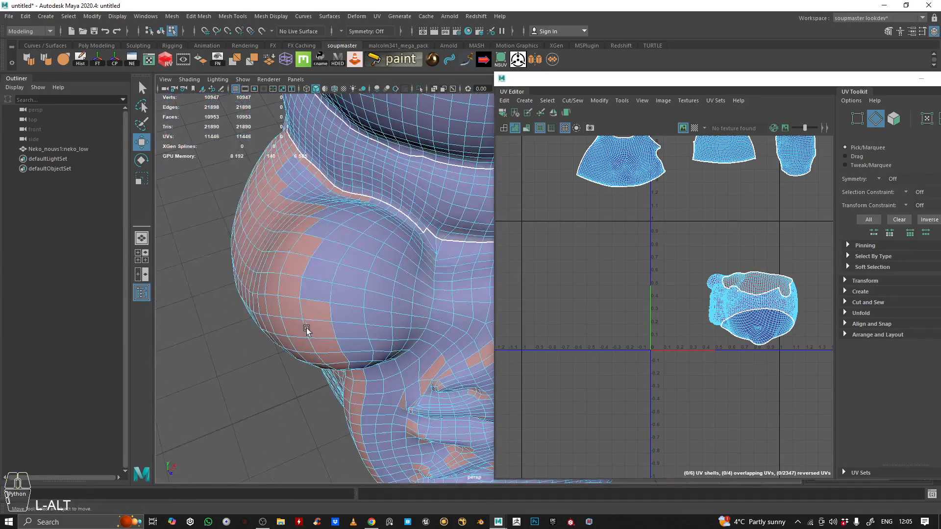
alt+right_drag(305, 333, 396, 249)
alt+right_drag(336, 245, 402, 223)
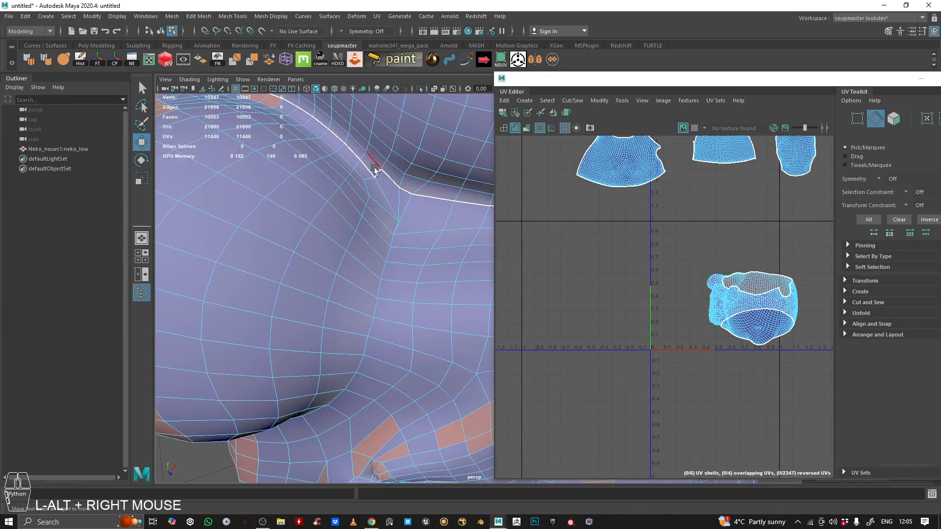
alt+drag(384, 273, 396, 232)
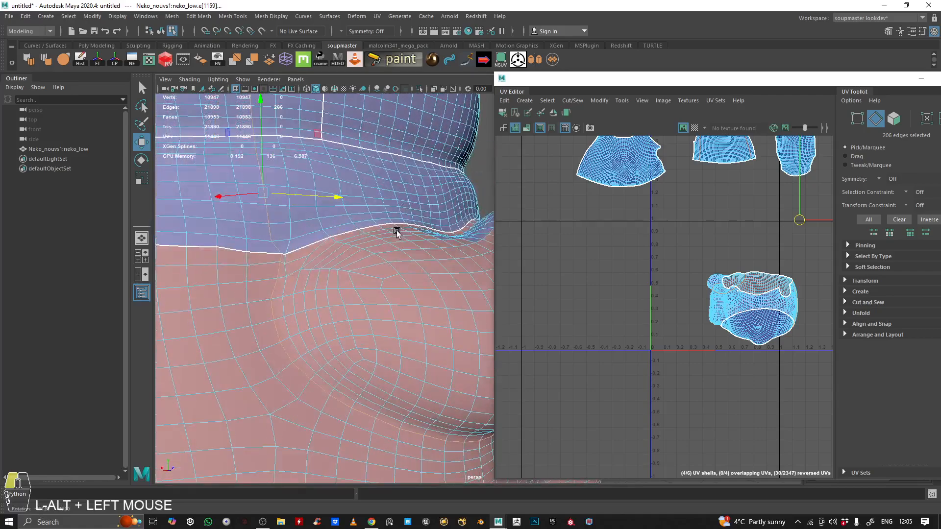
alt+right_drag(378, 228, 300, 223)
alt+drag(300, 223, 357, 248)
alt+drag(283, 155, 245, 221)
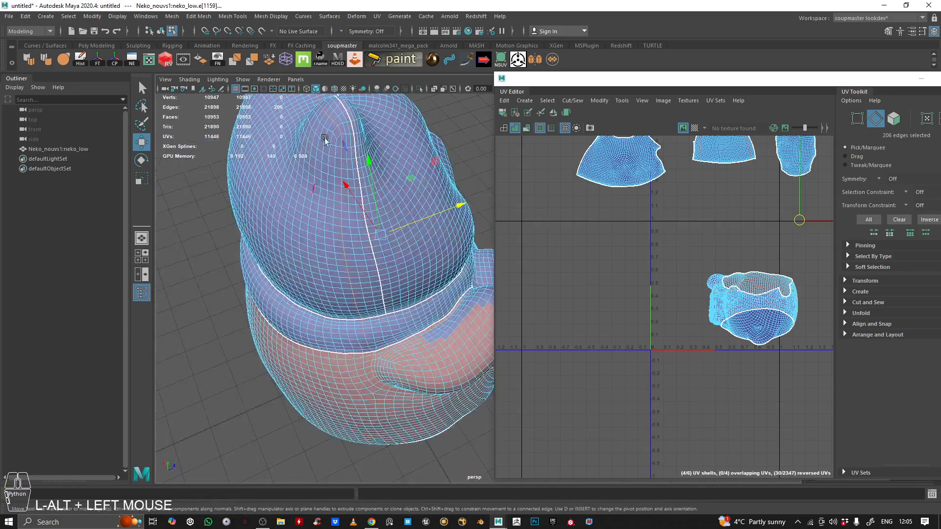
alt+drag(326, 168, 312, 244)
alt+right_drag(312, 244, 266, 179)
alt+right_drag(373, 215, 386, 246)
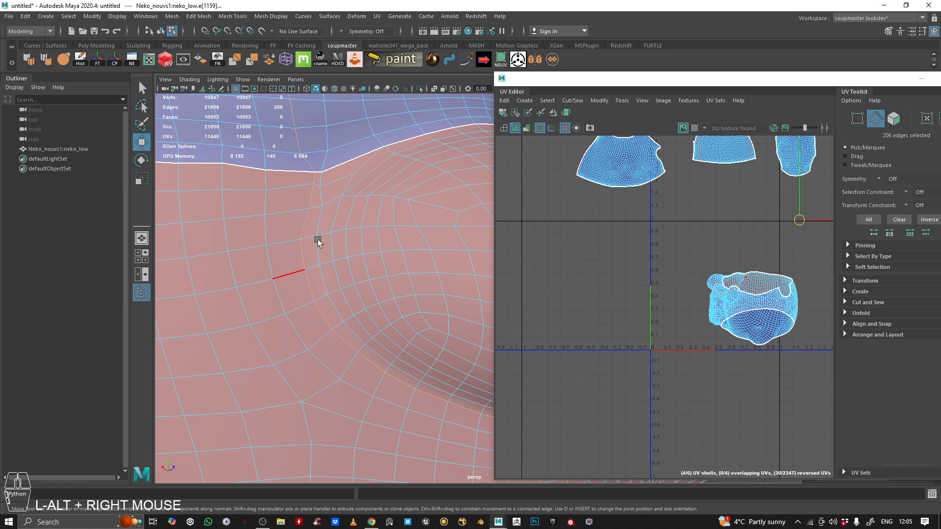
alt+right_drag(425, 188, 353, 286)
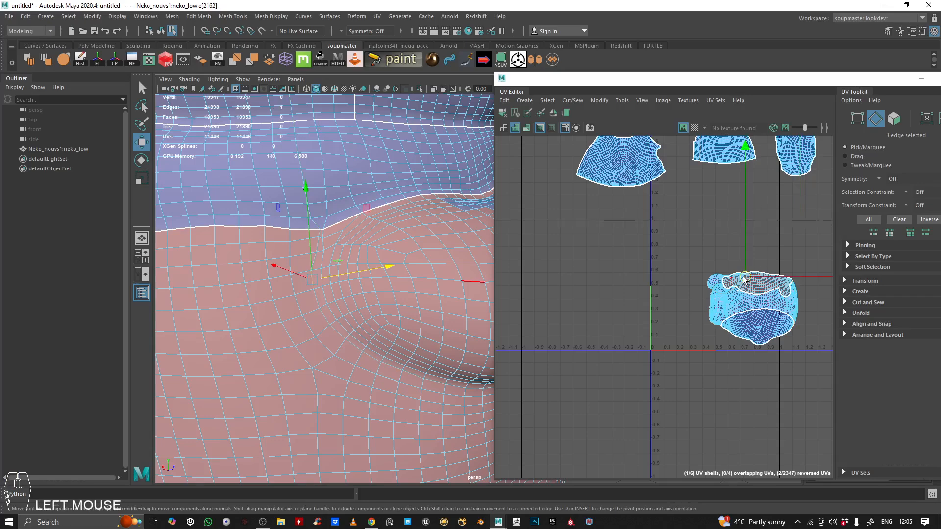
Frame the selected shoulder edge of the lowered arm in the UV layout.
key(f)
scroll(686, 293, down, 10)
scroll(689, 326, up, 5)
scroll(689, 326, down, 6)
scroll(676, 295, up, 2)
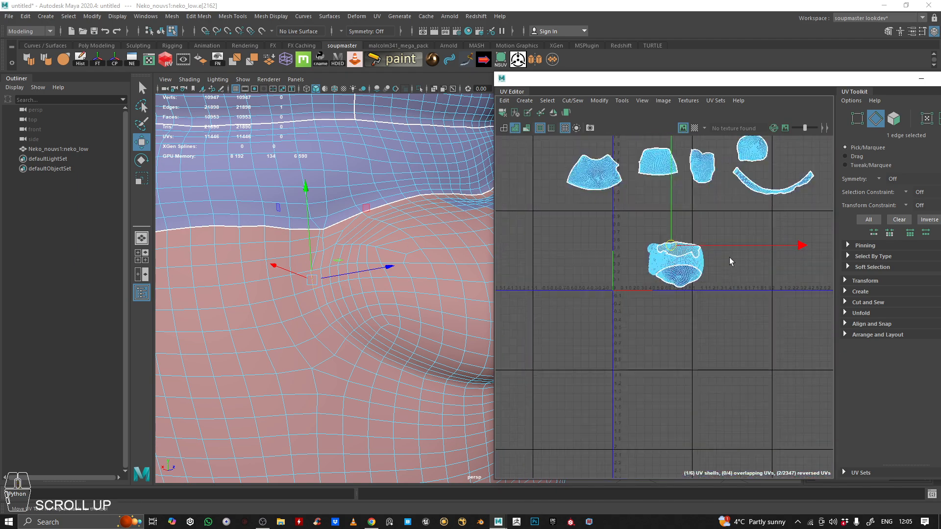
key(f)
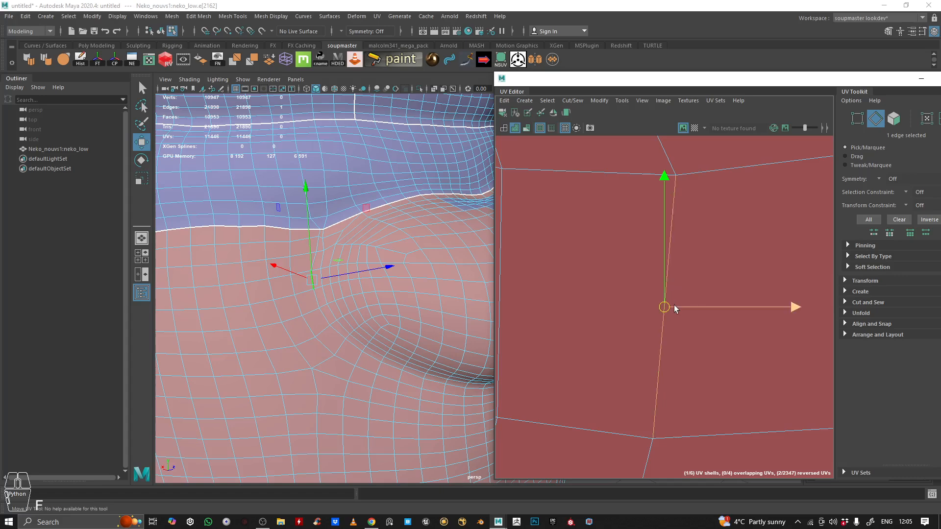
drag(675, 308, 717, 279)
key(ctrl+z)
key(ctrl+z)
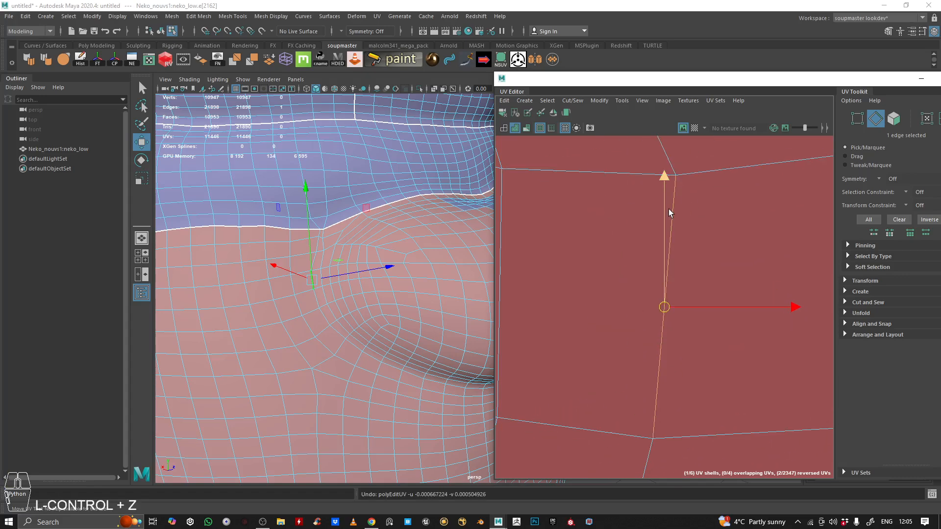
Select the full edge loop around the shoulder of the lowered arm and cut the UVs along it.
double_click(676, 205)
alt+right_drag(207, 254, 328, 242)
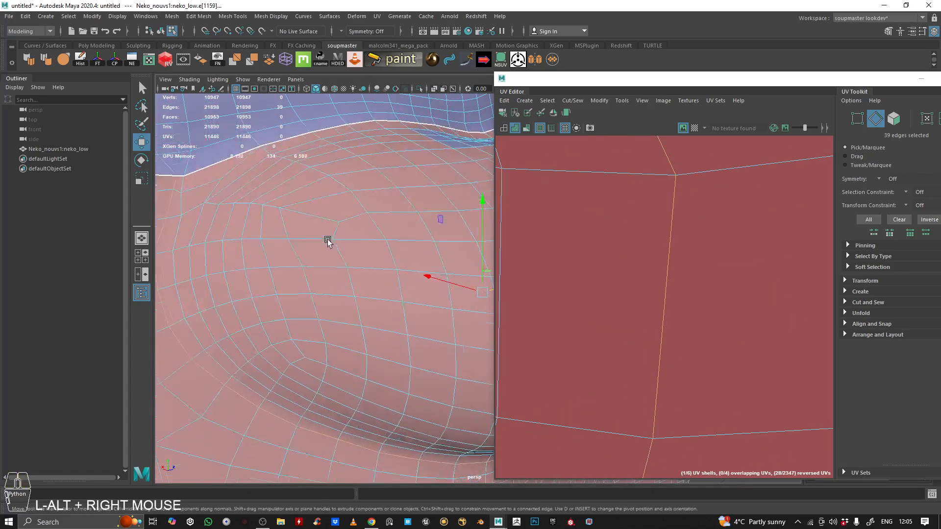
alt+middle_drag(196, 246, 244, 296)
alt+right_drag(243, 296, 323, 310)
alt+right_drag(216, 320, 335, 283)
click(571, 103)
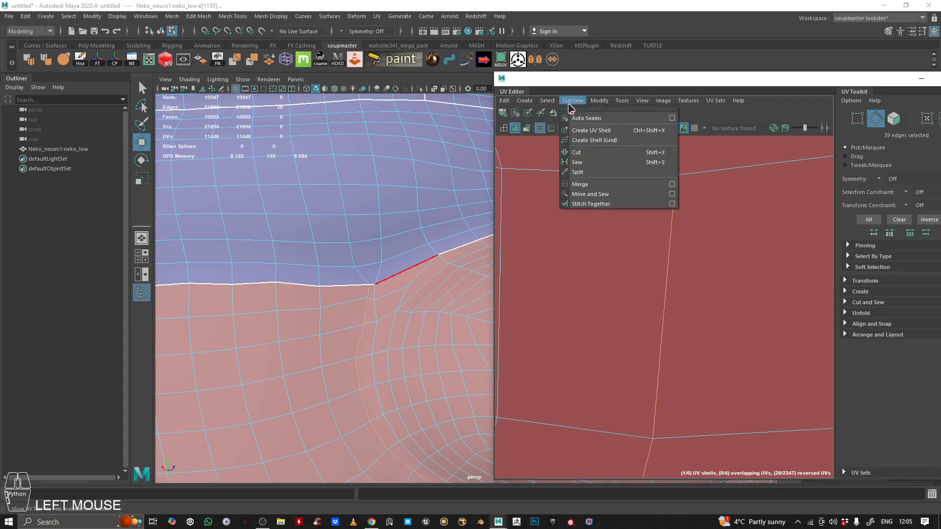
click(584, 155)
Check the new arm seam in the UV layout and on the model for edges that still connect it to the body.
scroll(618, 262, down, 10)
scroll(616, 268, up, 3)
scroll(615, 268, up, 10)
scroll(603, 259, down, 1)
alt+middle_drag(604, 259, 670, 283)
right_drag(694, 286, 602, 252)
alt+right_drag(383, 255, 343, 246)
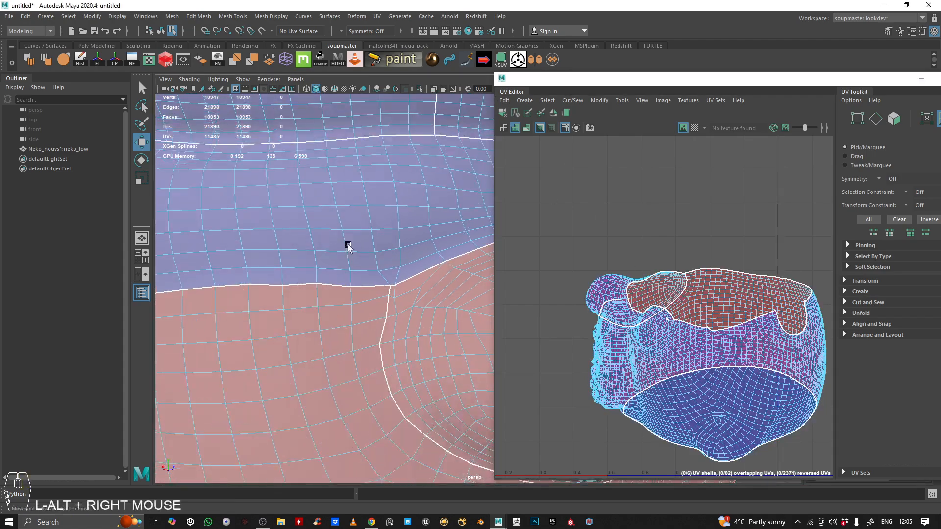
alt+middle_drag(343, 245, 332, 254)
alt+right_drag(332, 255, 337, 234)
alt+drag(337, 234, 284, 286)
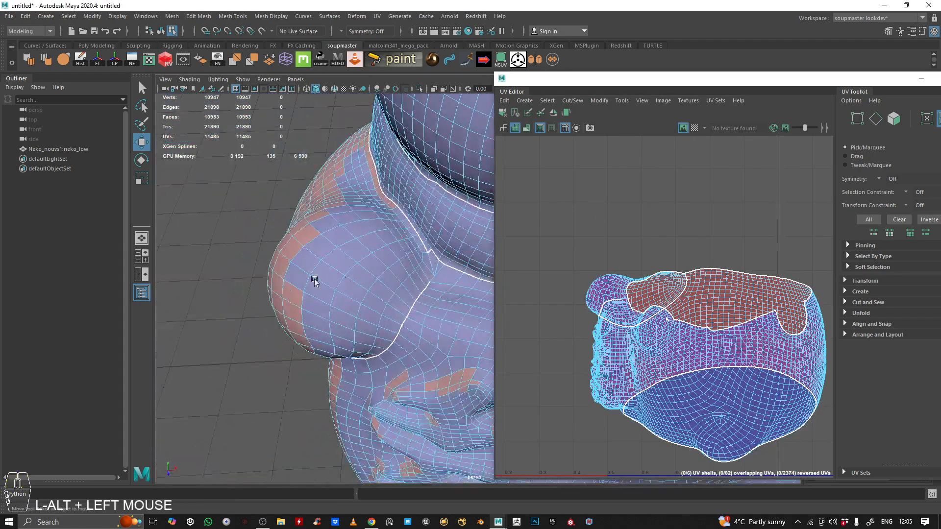
alt+right_drag(284, 285, 546, 267)
alt+middle_drag(547, 267, 412, 292)
alt+drag(412, 293, 442, 285)
alt+right_drag(442, 285, 510, 284)
Select the uncut edge between the arm seam and the collar seam at the front and cut it.
right_drag(336, 278, 354, 226)
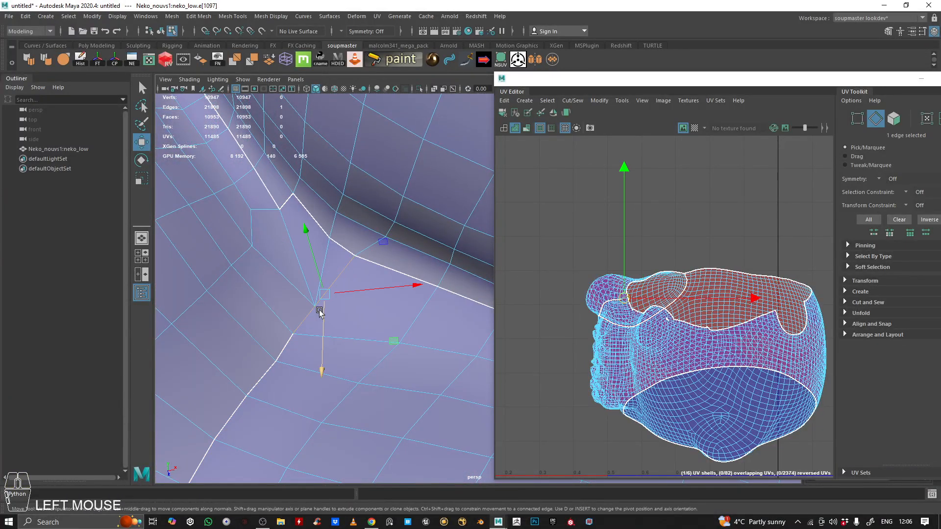
alt+drag(336, 298, 393, 294)
alt+right_drag(392, 294, 400, 306)
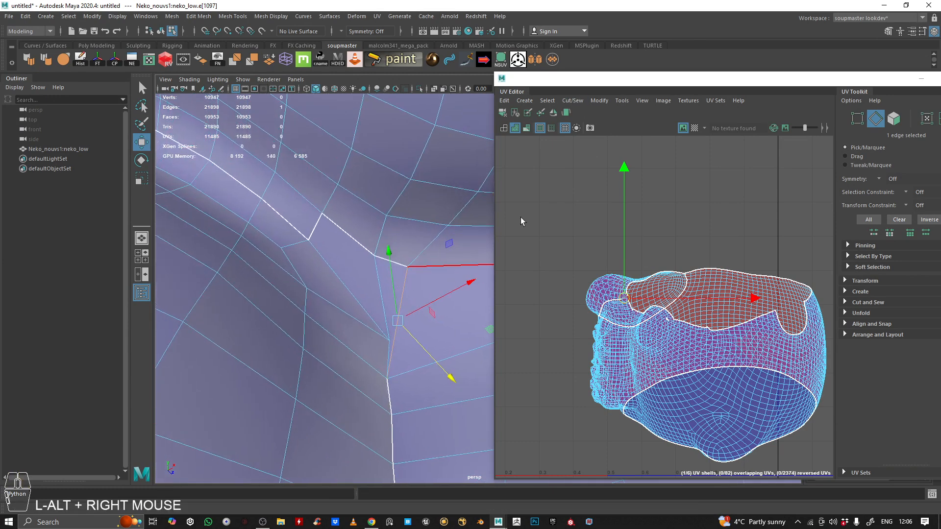
click(572, 100)
click(584, 164)
Select the lowered-arm shell and move it into the empty space above the body shell.
right_click(724, 294)
right_drag(724, 293, 626, 235)
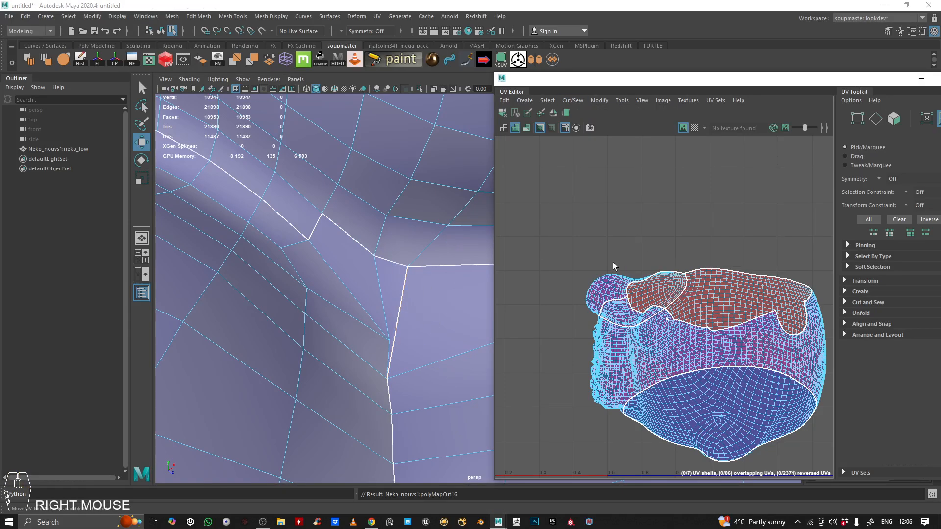
click(630, 302)
drag(637, 298, 674, 163)
Adjust the vertex beside the arm seam near the collar, return to object mode and inspect the arm.
click(417, 253)
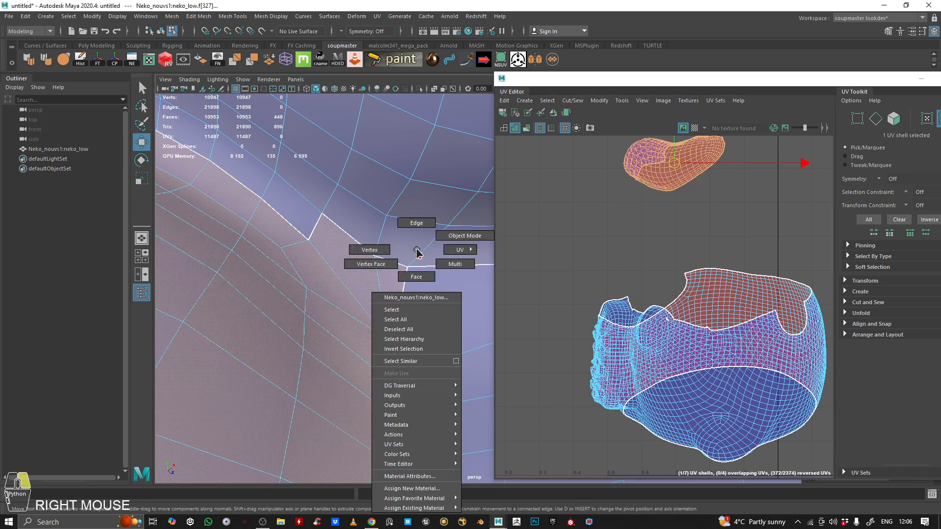
right_drag(388, 337, 362, 316)
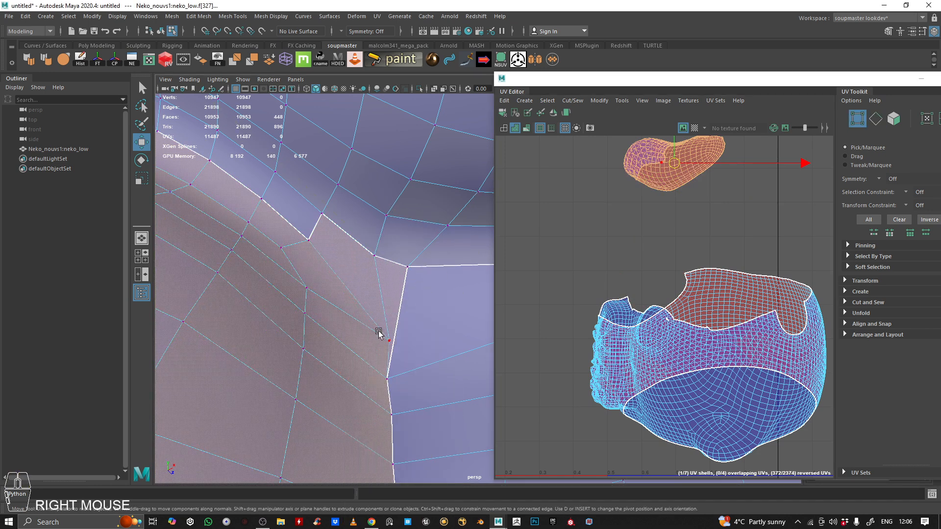
click(389, 340)
middle_drag(327, 267, 360, 300)
right_drag(357, 237, 444, 174)
alt+right_drag(426, 196, 135, 221)
alt+drag(336, 222, 316, 239)
click(305, 145)
click(316, 239)
alt+right_drag(358, 236, 315, 231)
alt+drag(315, 231, 384, 241)
scroll(661, 202, down, 4)
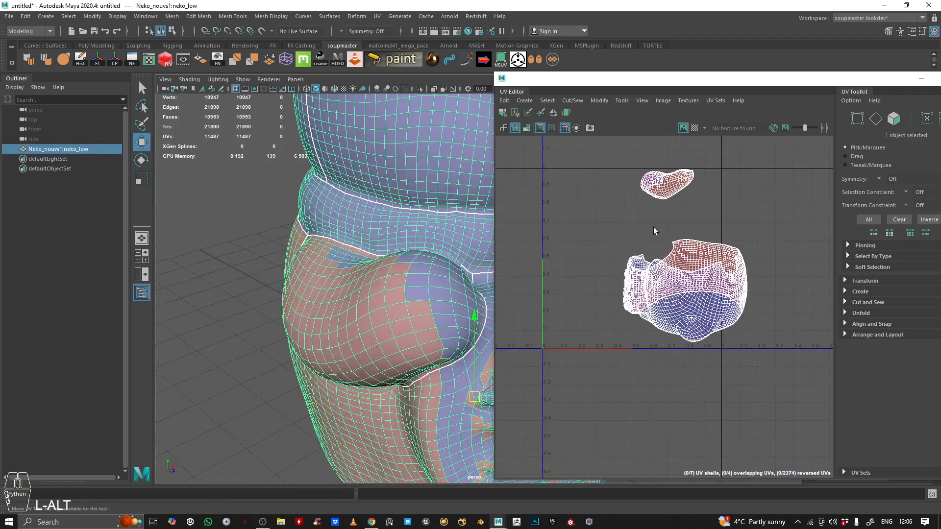
Select the lowered-arm shell in the UV layout and unfold it.
right_drag(648, 245, 637, 177)
click(650, 180)
scroll(651, 182, down, 4)
alt+middle_drag(728, 190, 744, 245)
shift+right_drag(745, 243, 621, 230)
shift+right_drag(554, 227, 554, 226)
scroll(708, 219, up, 3)
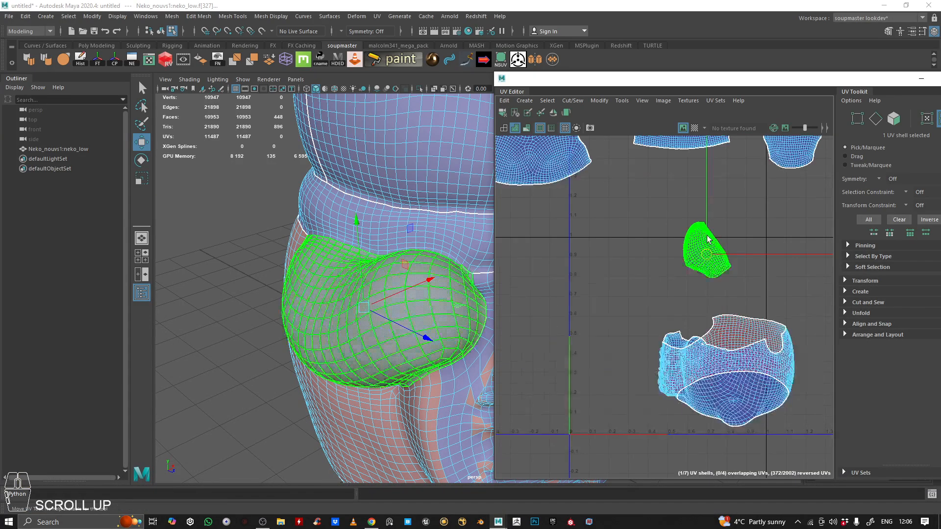
Rotate the unfolded arm shell so its straight edge faces down, and move it just above the tile boundary beneath the other finished shells.
alt+middle_drag(658, 246, 658, 290)
click(653, 302)
key(e)
drag(696, 189, 715, 405)
click(660, 313)
key(w)
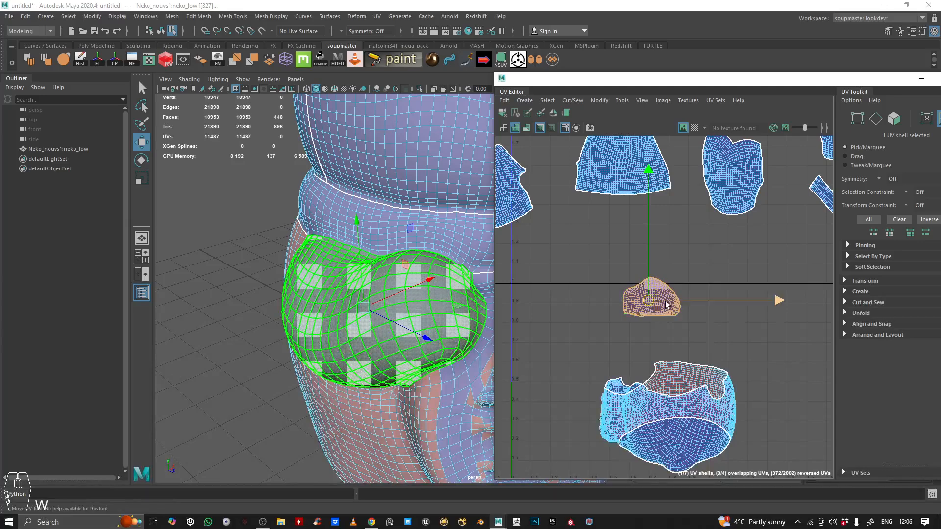
drag(652, 298, 649, 239)
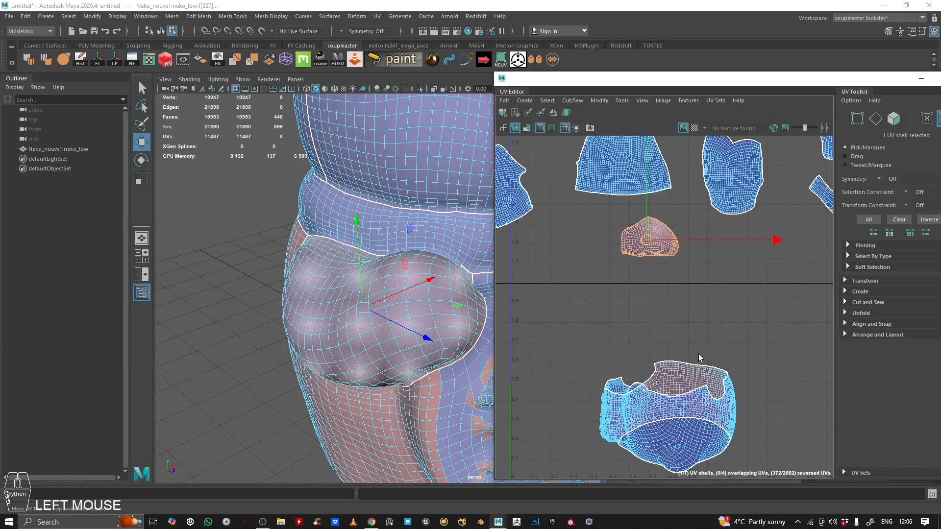
Select the body shell and shift it slightly up and to the right in the UV layout.
click(701, 383)
scroll(697, 370, down, 2)
drag(667, 396, 682, 376)
Select the two stray cut edges on the body surface away from the collar seam and sew them.
alt+right_drag(289, 299, 236, 325)
alt+drag(237, 325, 294, 314)
alt+right_drag(294, 314, 317, 309)
alt+drag(316, 310, 343, 314)
alt+middle_drag(343, 314, 374, 288)
alt+right_drag(374, 288, 392, 294)
alt+middle_drag(392, 294, 415, 293)
alt+right_drag(415, 292, 420, 295)
right_drag(411, 300, 407, 236)
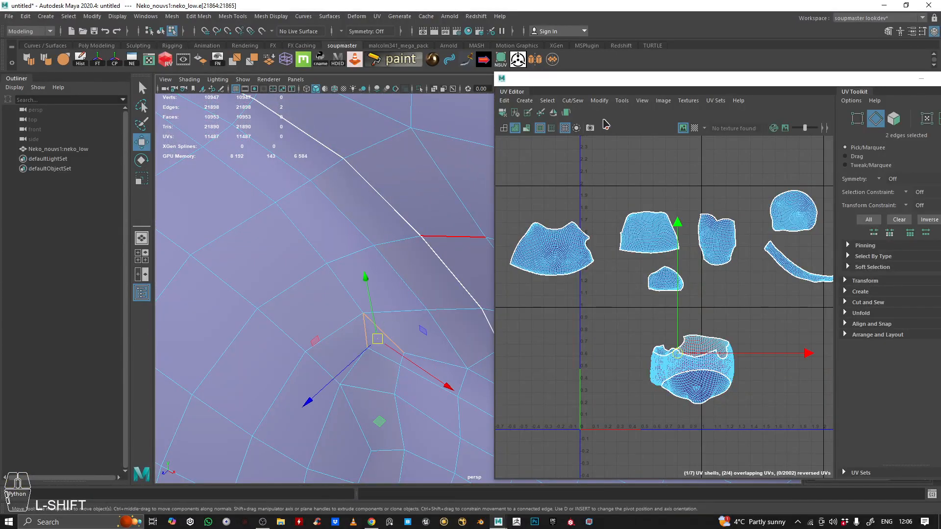
click(573, 101)
click(583, 162)
Select the ring of edges around the base of the round bump below the collar and cut it.
alt+drag(458, 189, 416, 189)
alt+right_drag(416, 190, 162, 209)
alt+drag(162, 210, 304, 279)
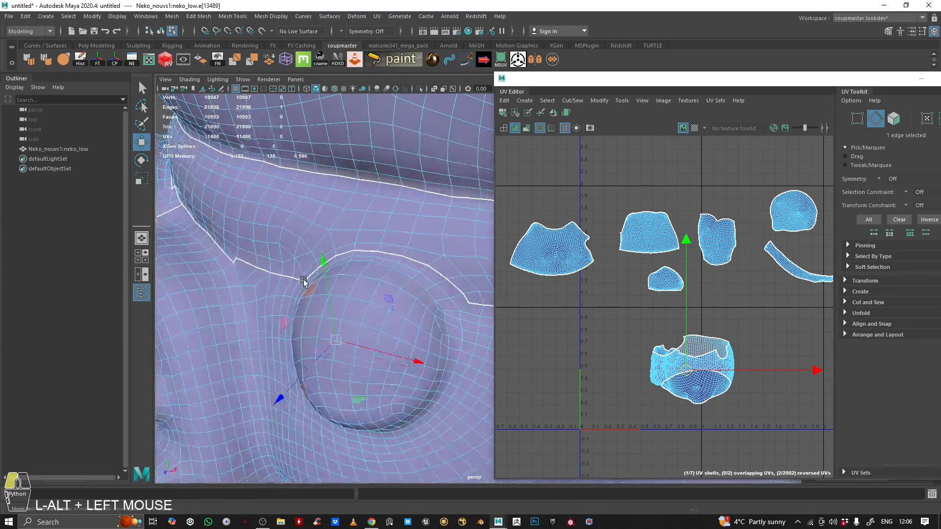
alt+right_drag(304, 280, 399, 282)
alt+drag(399, 281, 401, 274)
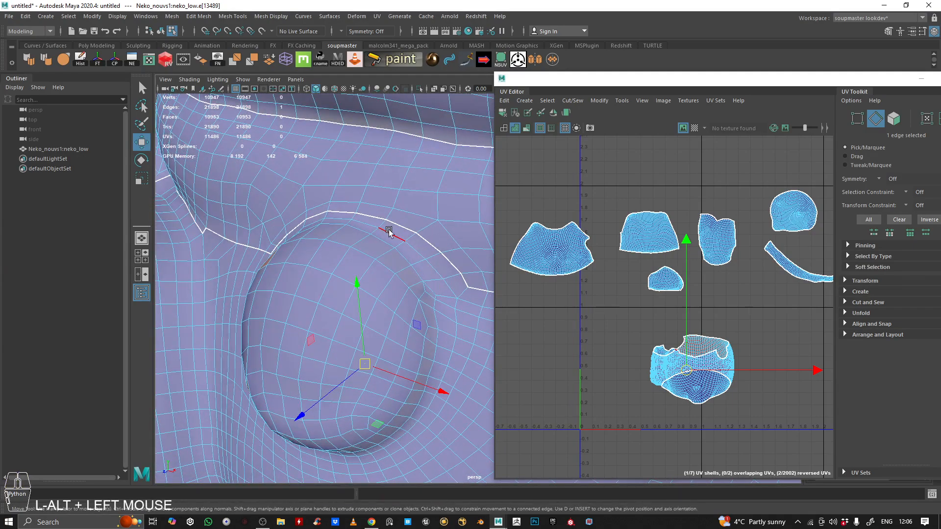
alt+drag(381, 225, 383, 278)
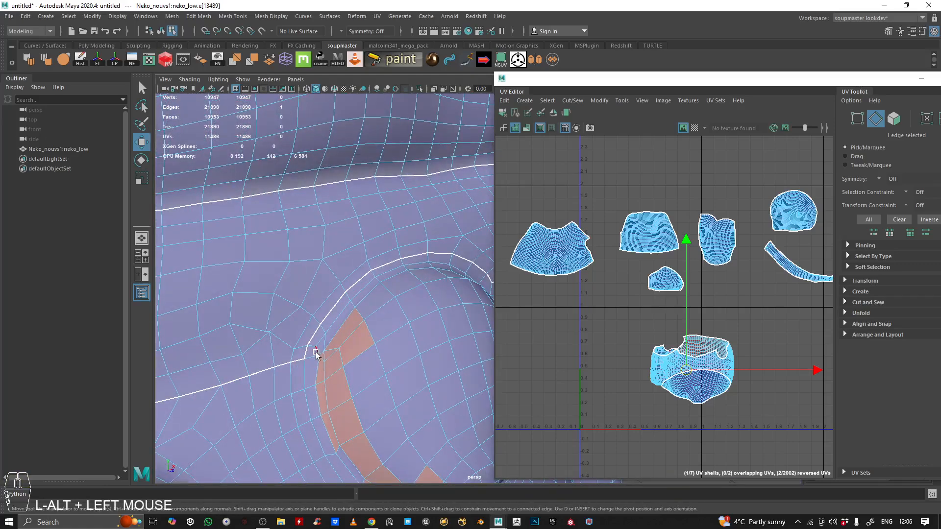
alt+drag(358, 345, 320, 312)
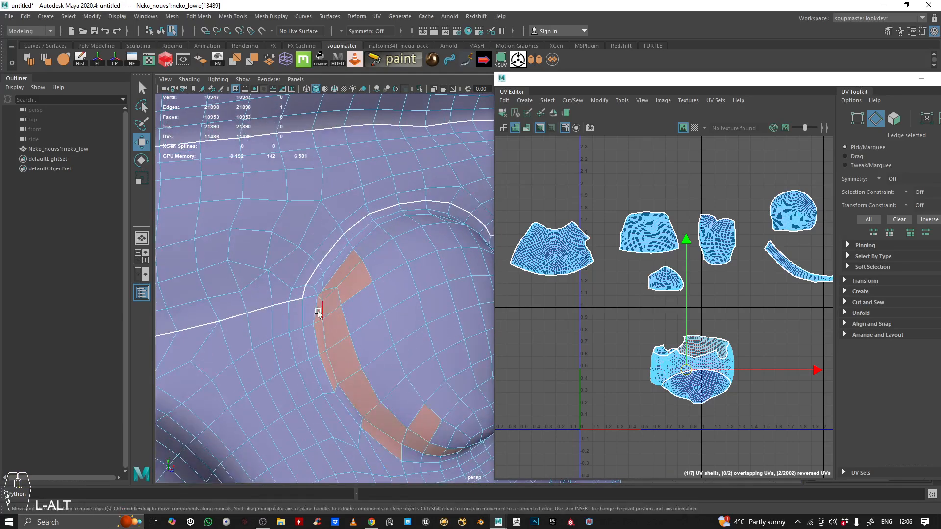
double_click(299, 315)
alt+right_drag(343, 301, 325, 296)
alt+middle_drag(325, 296, 323, 280)
mouse_move(324, 279)
alt+mouse_down()
mouse_move(315, 249)
mouse_move(322, 278)
alt+mouse_up()
double_click(330, 316)
alt+drag(330, 316, 414, 216)
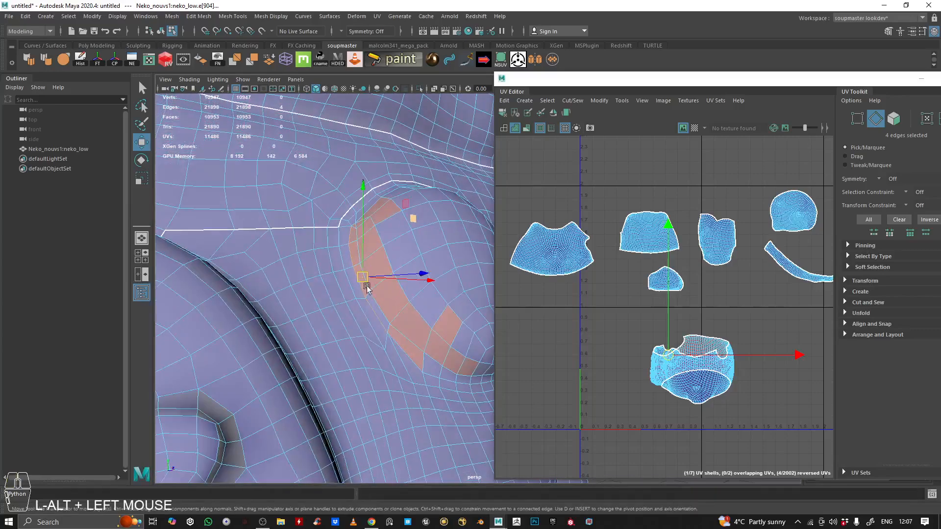
alt+right_drag(414, 216, 452, 294)
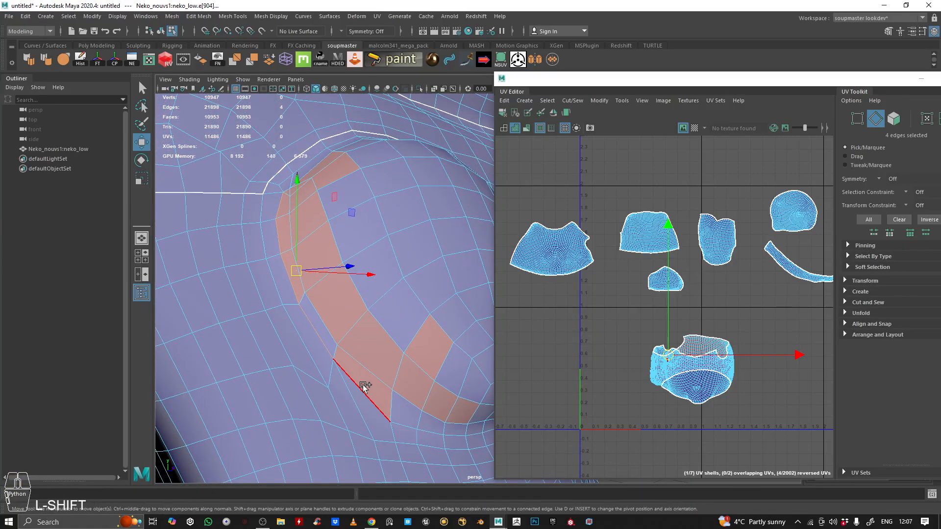
alt+drag(406, 338, 308, 362)
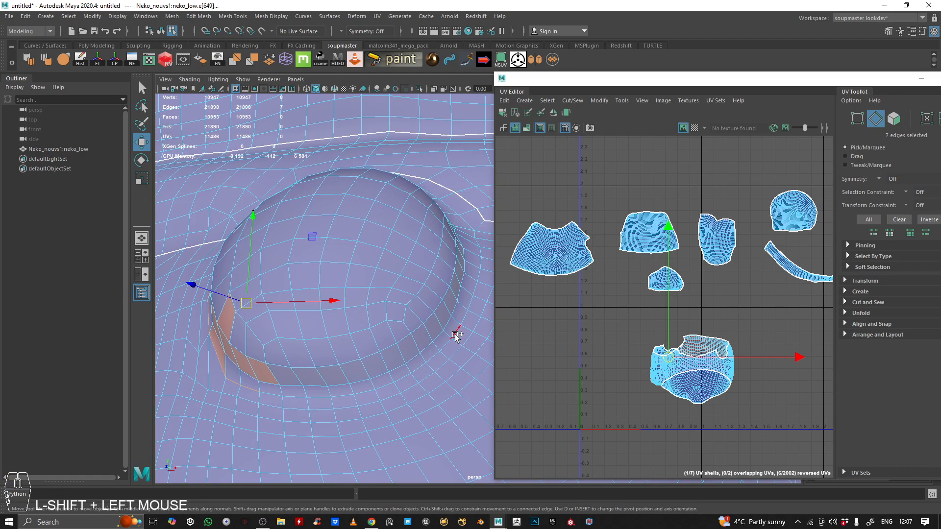
alt+drag(420, 280, 427, 335)
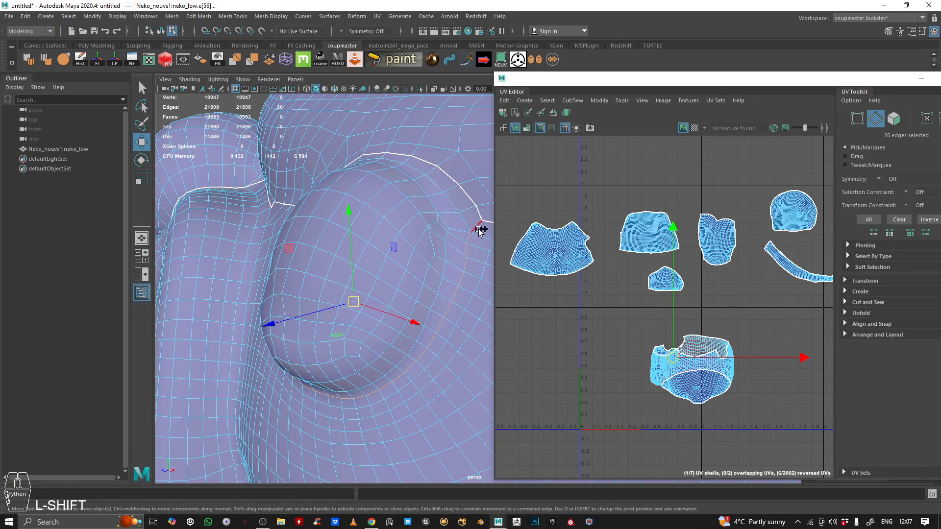
click(572, 101)
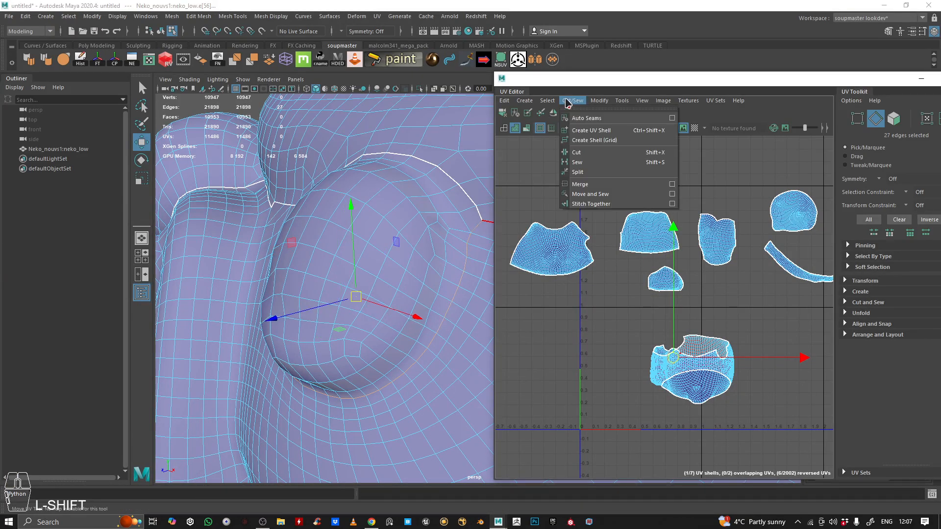
click(582, 153)
Select the uncut edge between the round bump's ring and the collar seam and cut it.
right_drag(352, 238, 419, 272)
alt+right_drag(418, 183, 357, 195)
alt+drag(358, 196, 399, 219)
alt+right_drag(399, 218, 444, 192)
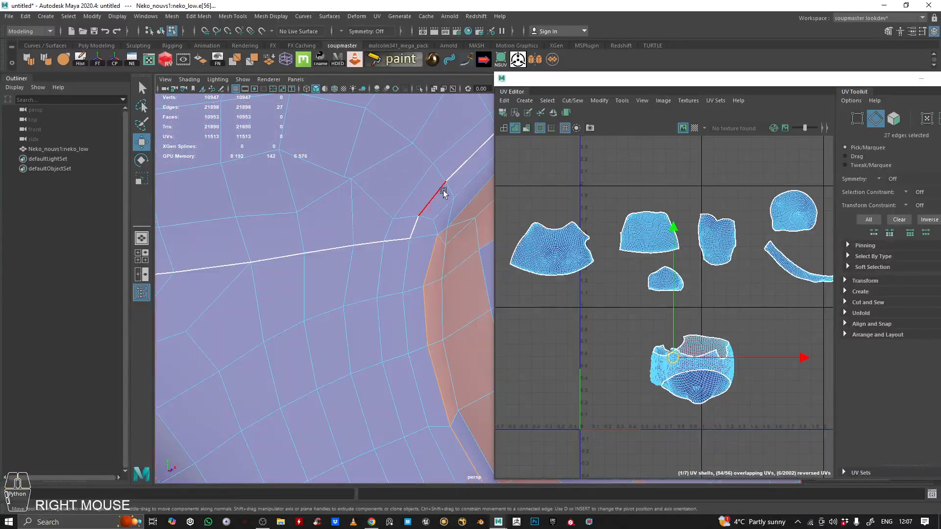
click(428, 236)
click(572, 101)
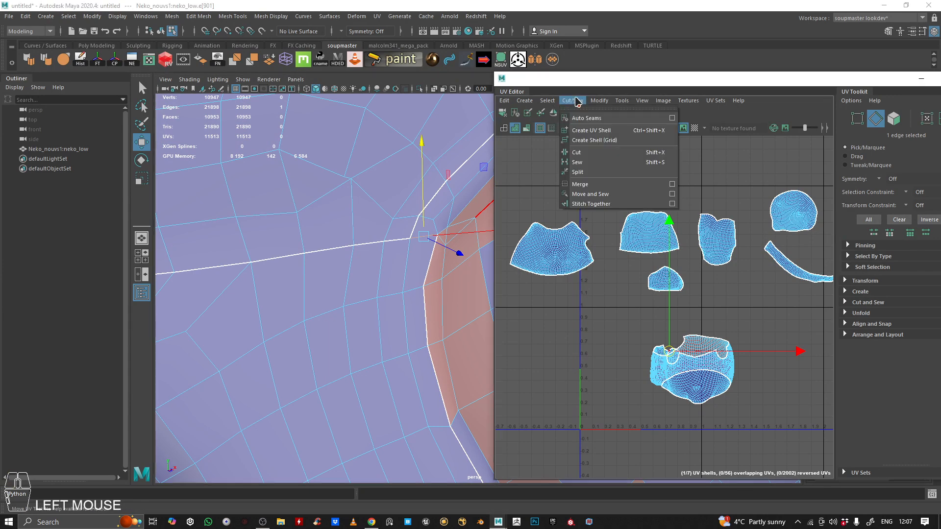
click(579, 152)
Select the round bump's UV shell and move it off the body shell into the empty space beside the arm shell.
right_drag(469, 212, 554, 237)
click(459, 237)
alt+right_drag(395, 213, 333, 198)
alt+middle_drag(333, 199, 304, 210)
drag(673, 358, 737, 293)
Unfold the round bump's UV shell.
shift+right_click(753, 282)
mouse_move(698, 279)
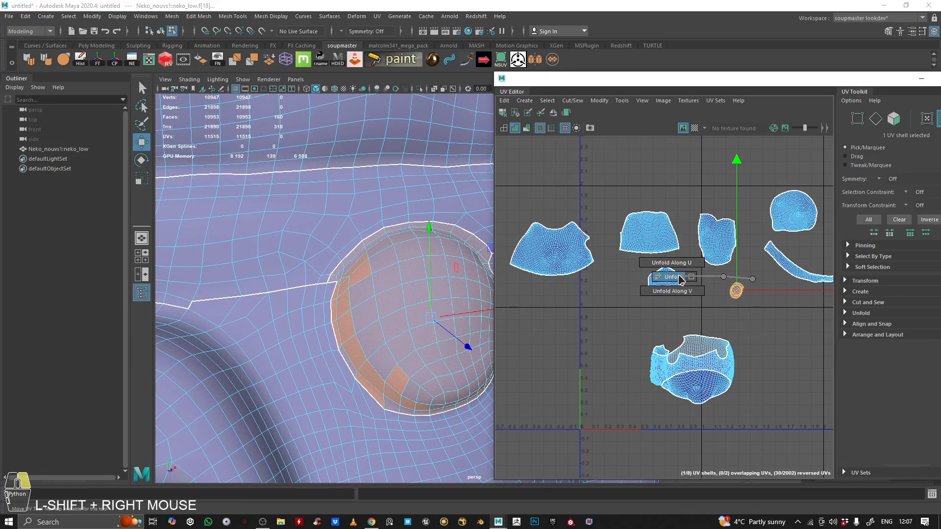
shift+right_drag(724, 277, 751, 278)
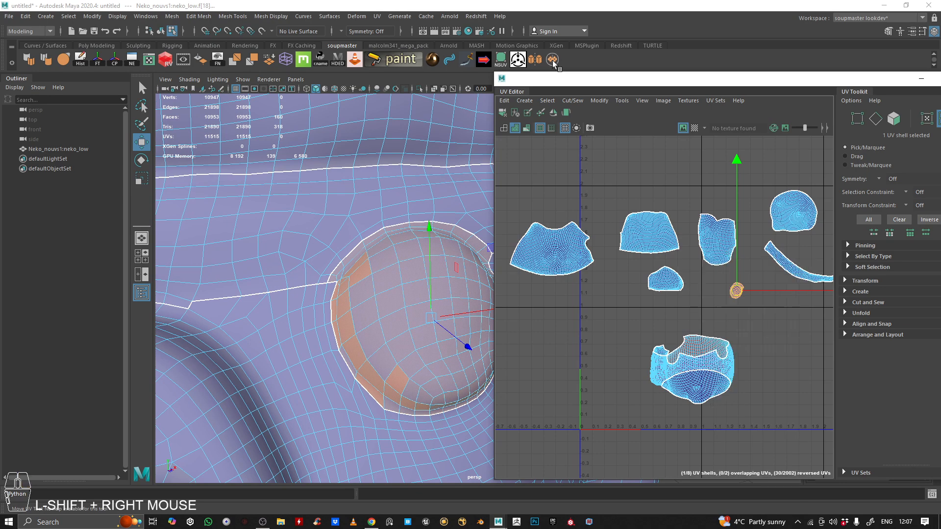
click(598, 101)
click(610, 397)
scroll(740, 305, up, 5)
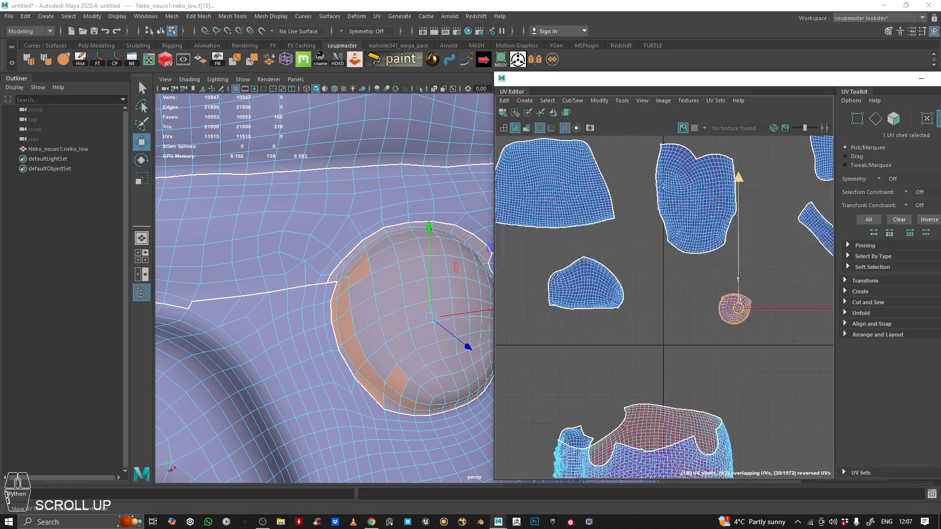
scroll(392, 206, down, 3)
Select the edge loop running around the side of the large relief-covered oval on the front of the body.
mouse_move(380, 208)
alt+mouse_down()
mouse_move(420, 214)
mouse_move(384, 225)
alt+mouse_up()
alt+right_drag(454, 295, 424, 254)
alt+drag(423, 254, 397, 275)
alt+drag(466, 193, 235, 203)
alt+middle_drag(235, 203, 180, 198)
alt+scroll(367, 244, up, 3)
alt+drag(211, 216, 280, 204)
alt+middle_drag(279, 203, 357, 210)
mouse_move(358, 210)
alt+right_down()
mouse_move(410, 242)
mouse_move(345, 239)
mouse_move(361, 238)
mouse_move(348, 205)
alt+right_up()
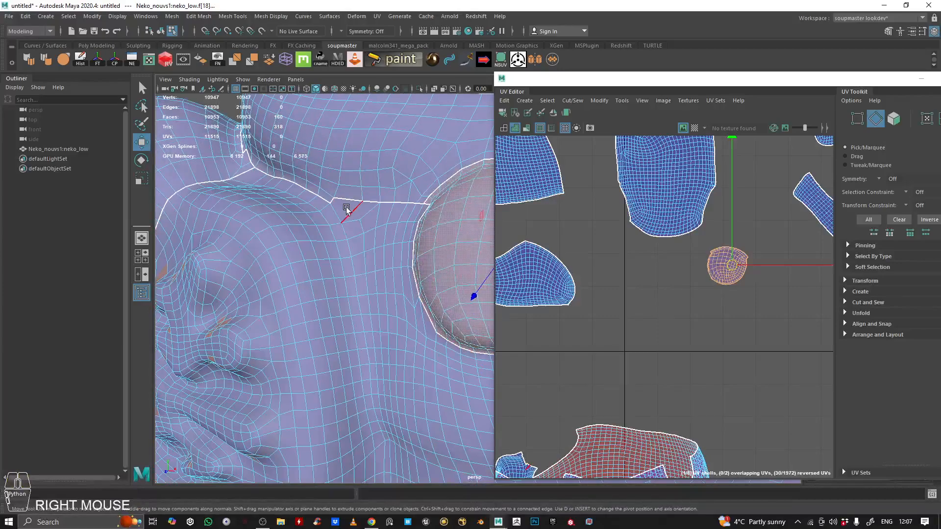
double_click(338, 213)
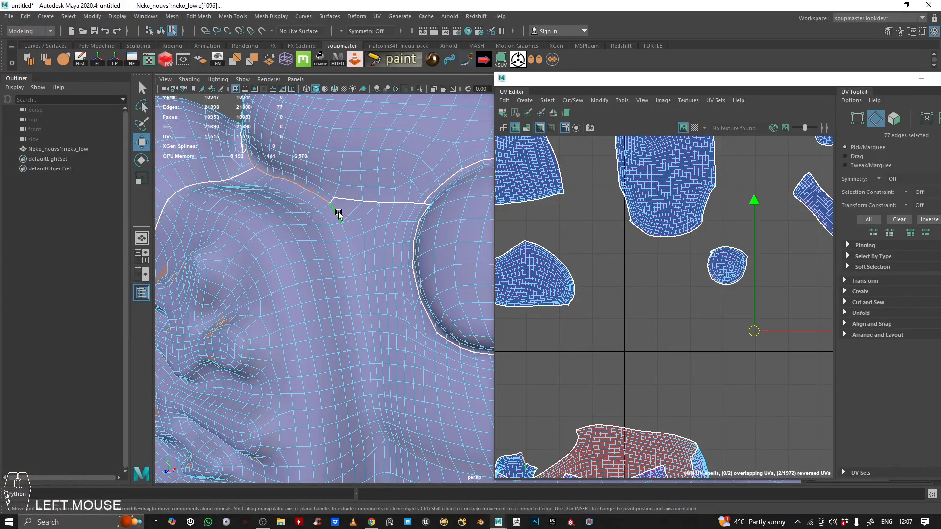
scroll(346, 238, down, 5)
alt+drag(346, 239, 403, 210)
alt+right_drag(403, 210, 402, 235)
alt+drag(402, 234, 369, 210)
alt+middle_drag(369, 210, 326, 219)
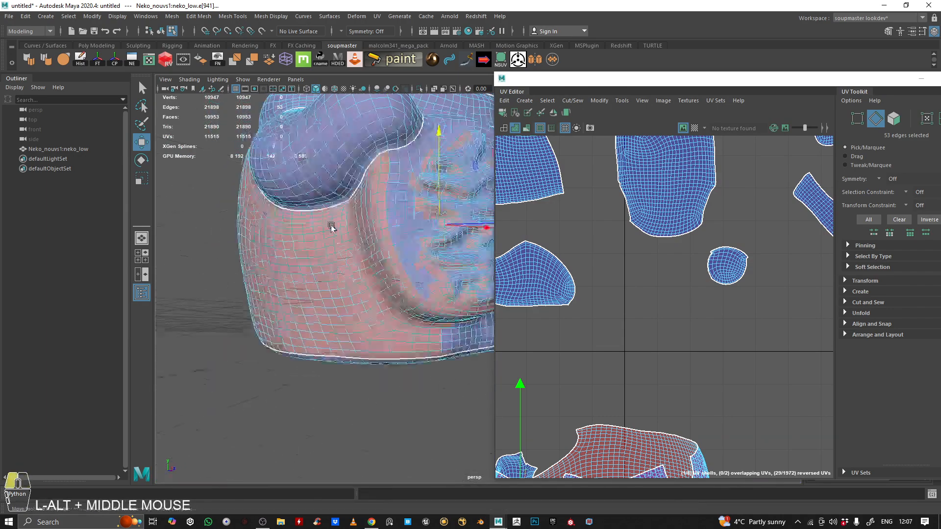
Add the missing edge where the oval's loop meets the lowered-arm seam, and cut the whole selection.
alt+right_drag(325, 218, 464, 218)
alt+drag(464, 219, 347, 199)
alt+right_drag(346, 200, 427, 204)
alt+middle_drag(427, 204, 402, 230)
alt+right_drag(403, 230, 411, 222)
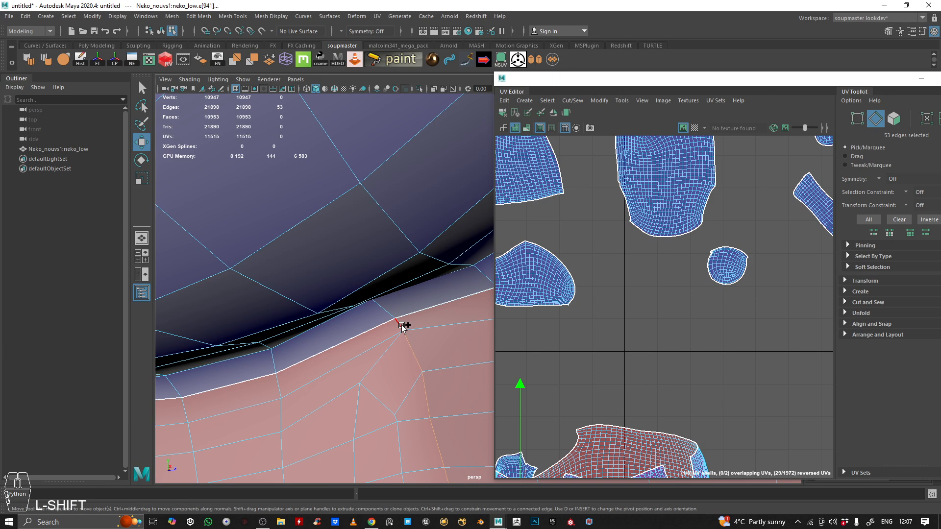
click(572, 101)
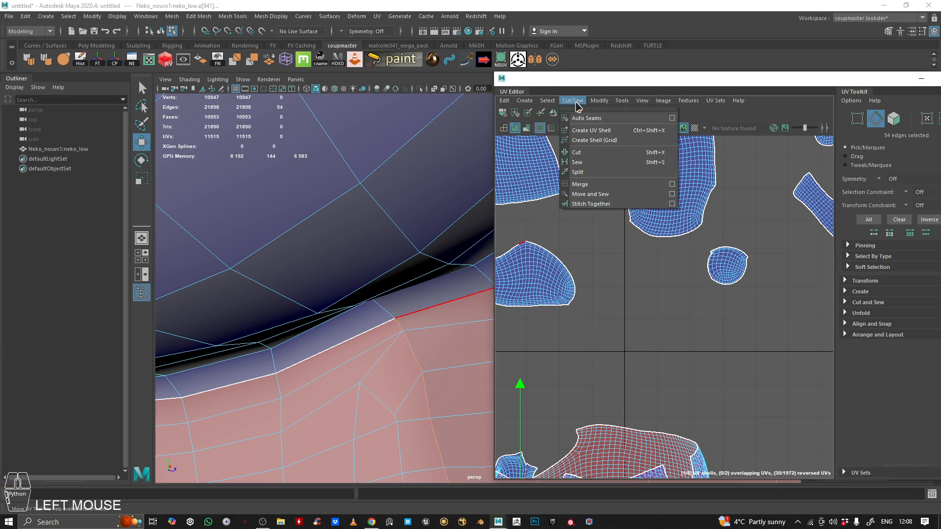
click(603, 163)
Select the uncut edge between the upper end of the oval's seam and the collar seam, and cut it.
scroll(638, 255, down, 5)
alt+middle_drag(637, 255, 682, 274)
right_drag(681, 274, 566, 227)
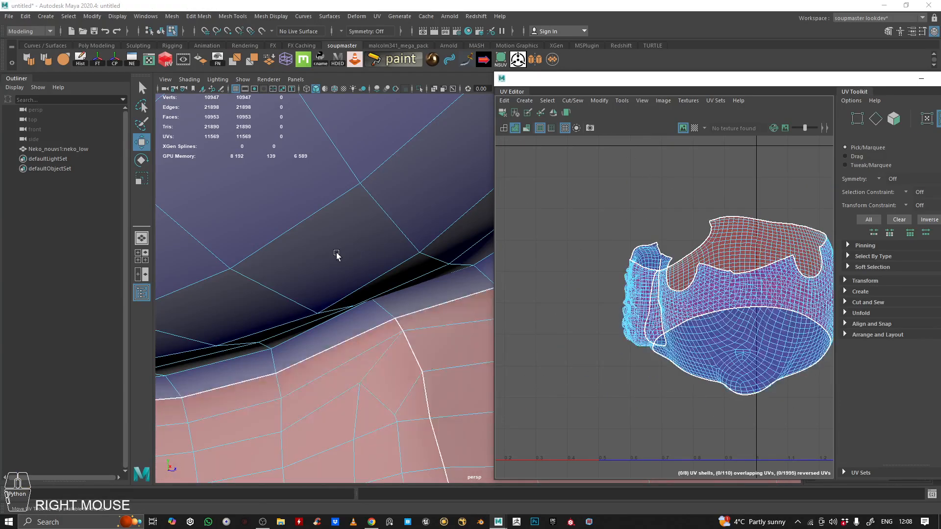
alt+right_drag(338, 255, 225, 256)
alt+middle_drag(225, 256, 288, 257)
alt+drag(288, 256, 294, 265)
alt+middle_drag(294, 265, 327, 262)
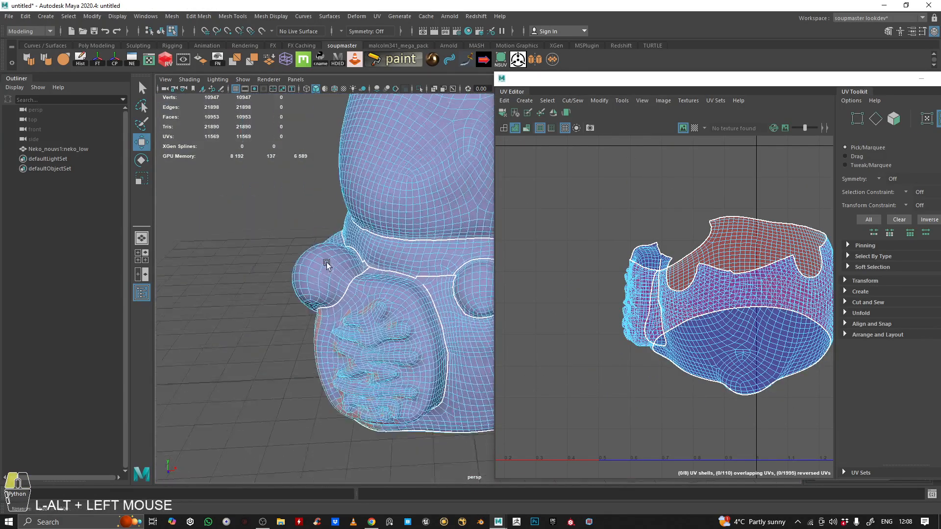
alt+right_drag(328, 263, 532, 269)
alt+middle_drag(318, 265, 330, 296)
alt+right_drag(330, 296, 441, 307)
right_drag(368, 317, 381, 140)
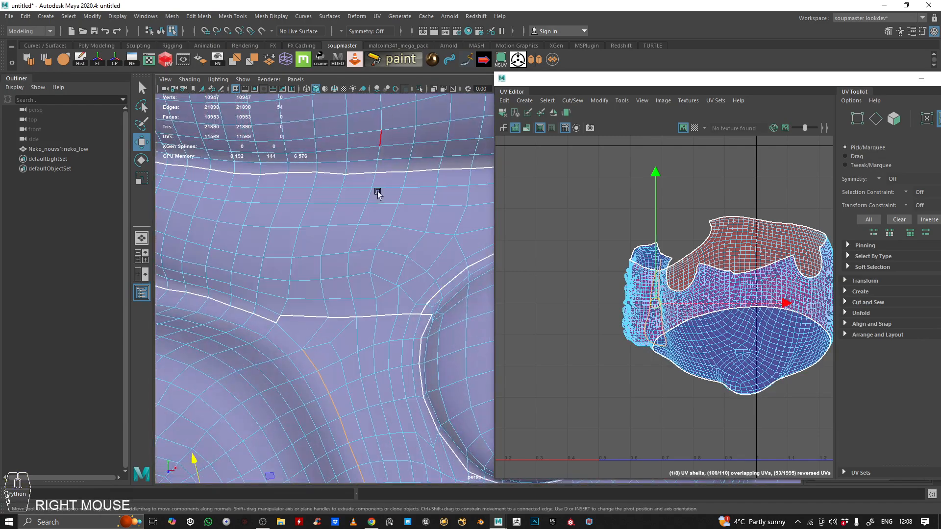
click(288, 338)
click(571, 100)
click(580, 151)
Select the large oval's UV shell and move it into the empty space beside the body shell.
right_drag(659, 224, 503, 167)
scroll(632, 298, down, 3)
click(647, 272)
drag(647, 272, 768, 167)
alt+middle_drag(769, 166, 643, 265)
drag(644, 265, 683, 297)
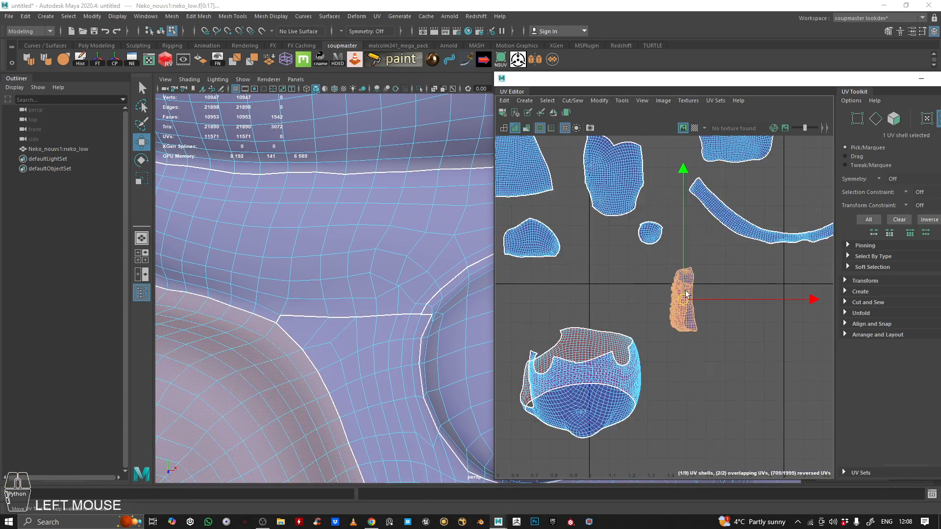
Unfold the large oval's UV shell, rotate it and deselect it.
click(601, 102)
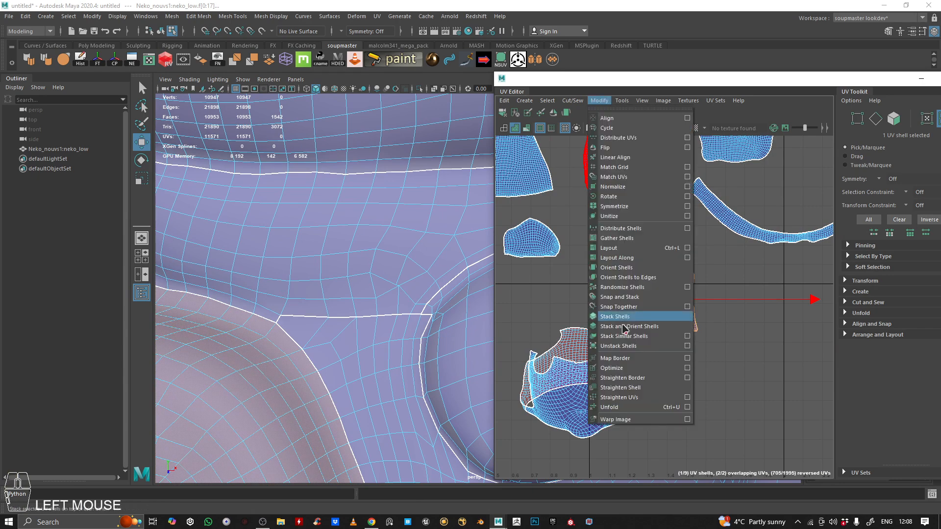
click(618, 408)
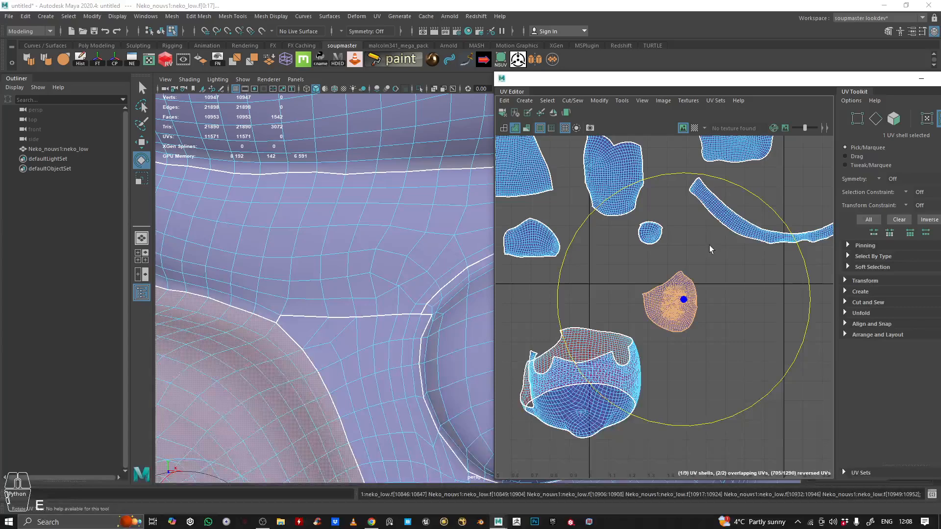
mouse_move(768, 215)
mouse_down()
mouse_move(768, 306)
mouse_move(618, 395)
mouse_move(677, 306)
mouse_up()
click(620, 285)
Display the checker map and examine the large oval and its surroundings on the model for texture distortion.
scroll(620, 284, down, 3)
scroll(219, 315, down, 5)
alt+middle_drag(219, 314, 319, 212)
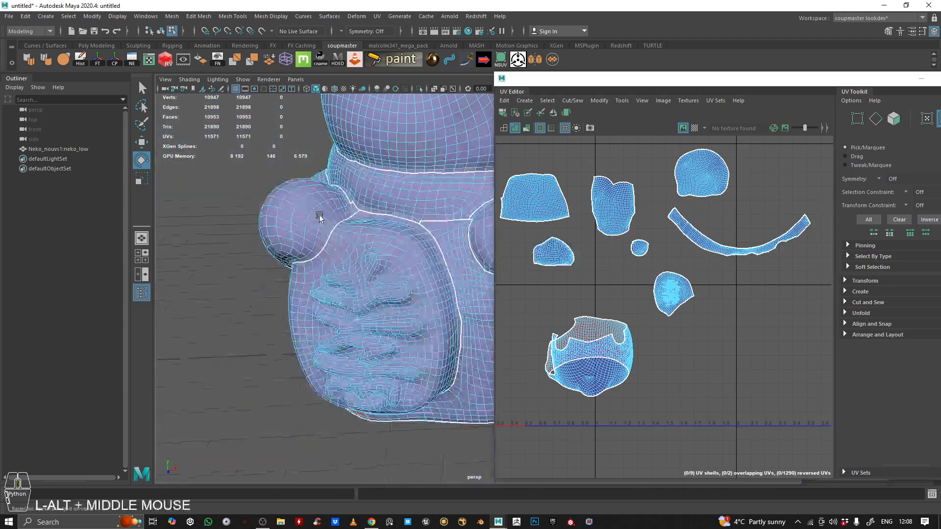
alt+drag(319, 212, 357, 194)
alt+right_drag(358, 194, 389, 210)
alt+drag(389, 211, 340, 208)
click(340, 209)
alt+right_drag(340, 209, 294, 256)
scroll(712, 297, up, 4)
click(695, 128)
alt+drag(294, 256, 305, 283)
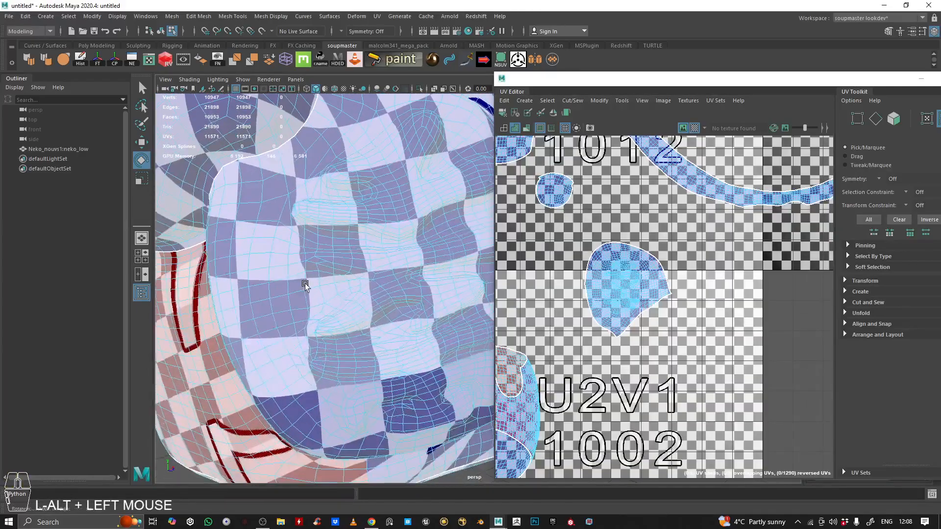
alt+right_drag(304, 283, 372, 367)
alt+right_drag(364, 240, 321, 255)
alt+drag(321, 255, 315, 264)
alt+right_drag(315, 264, 302, 265)
alt+drag(301, 264, 325, 262)
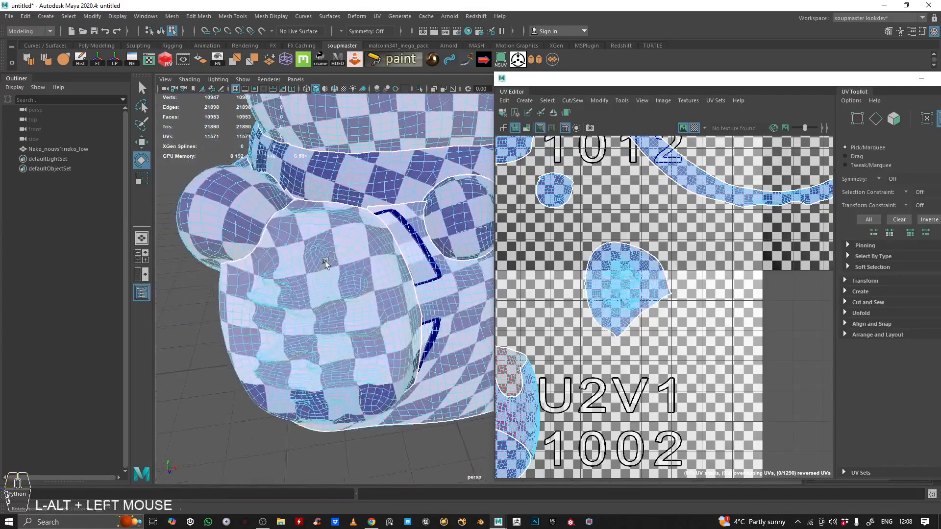
Select the large oval's UV shell and optimize it, and check the checker pattern on the model.
click(287, 293)
scroll(578, 295, up, 3)
click(599, 101)
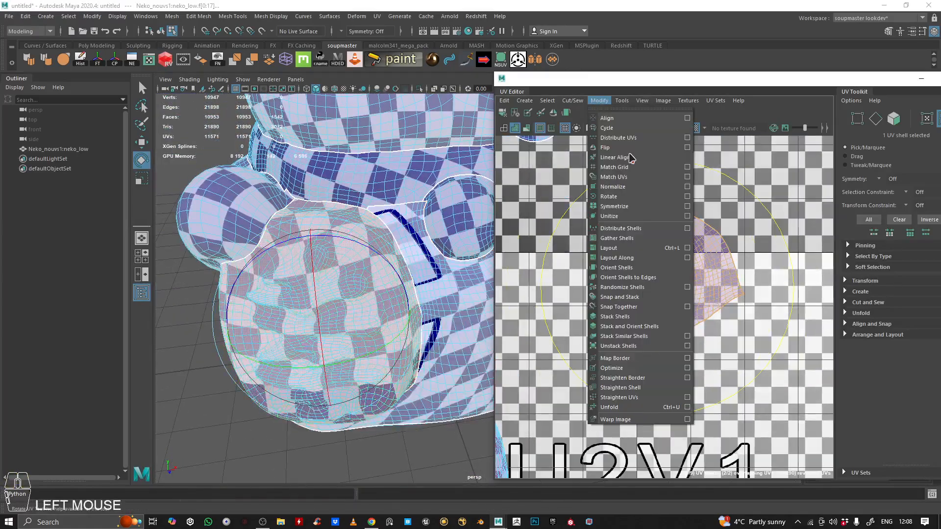
click(621, 368)
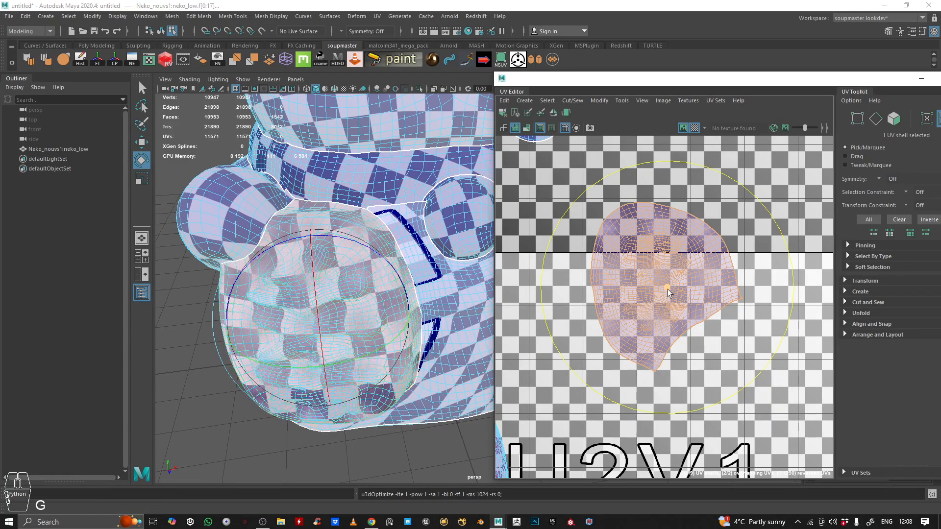
click(599, 101)
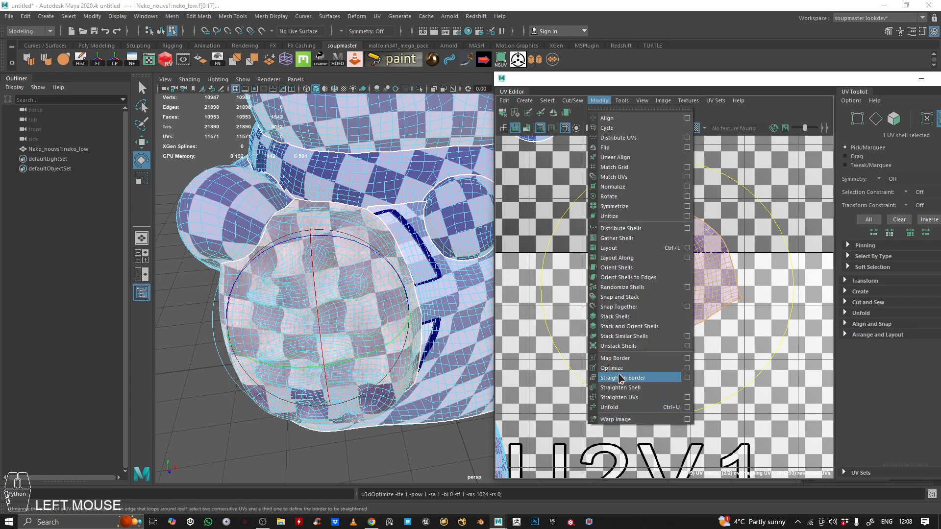
click(702, 288)
alt+right_drag(702, 288, 685, 249)
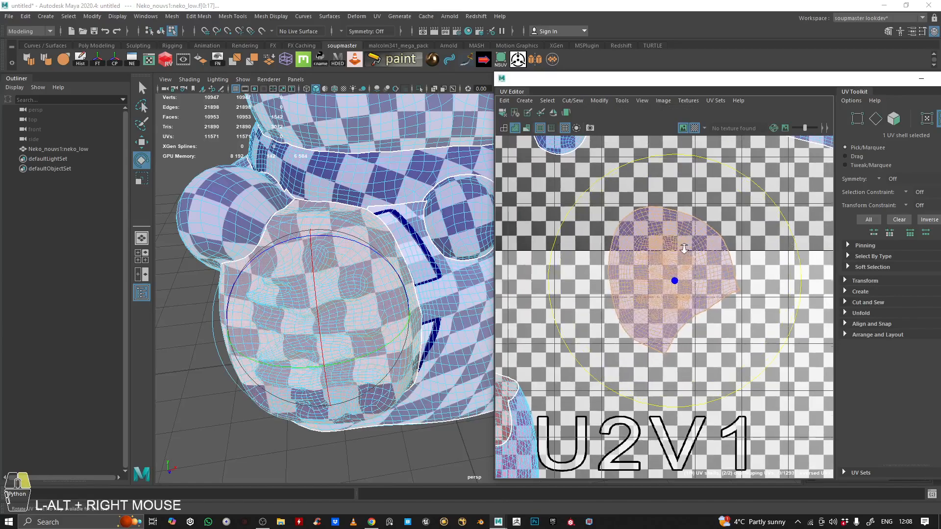
alt+drag(384, 275, 399, 267)
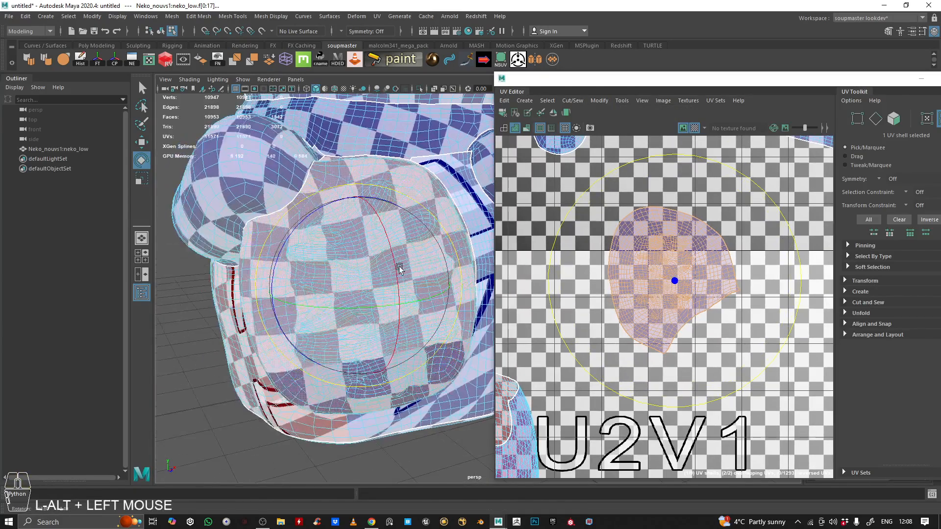
Check the body's UV shell, reselect the large oval's shell and hide the checker map.
scroll(706, 277, down, 3)
click(564, 371)
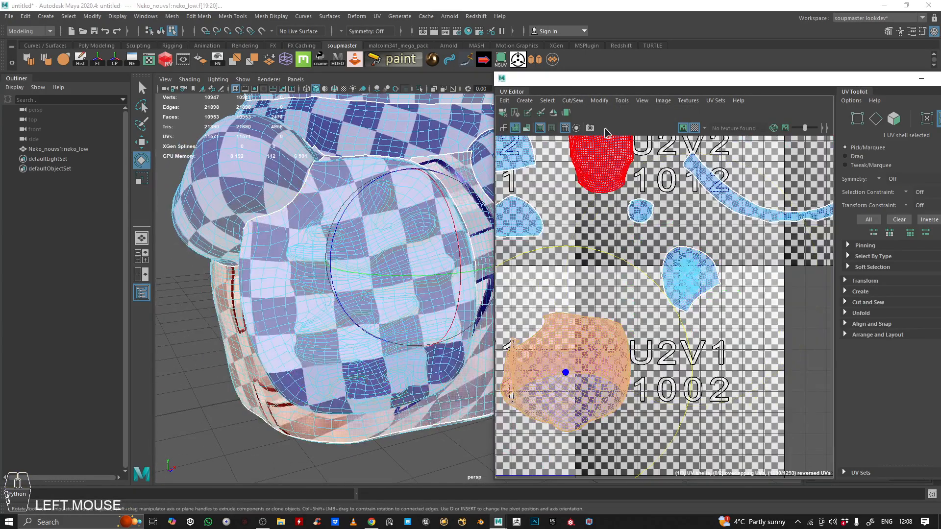
click(599, 101)
click(765, 338)
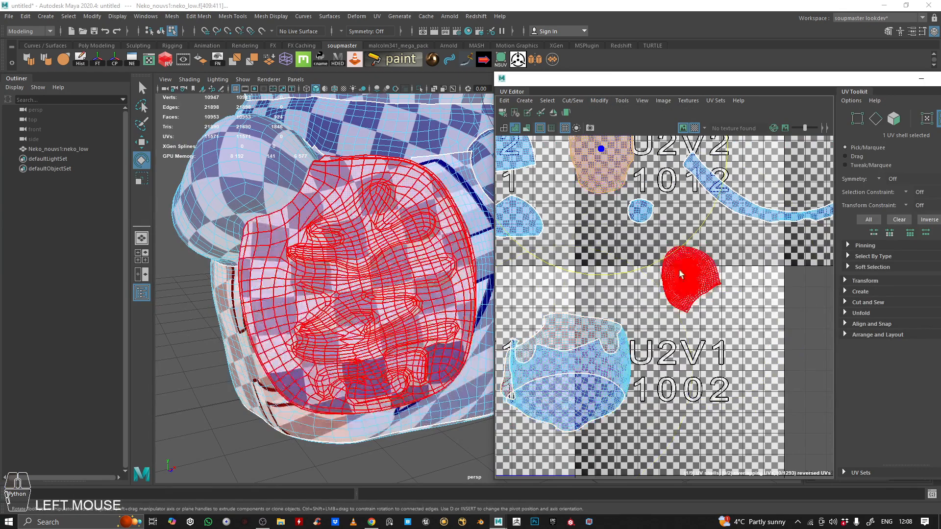
click(679, 269)
click(695, 128)
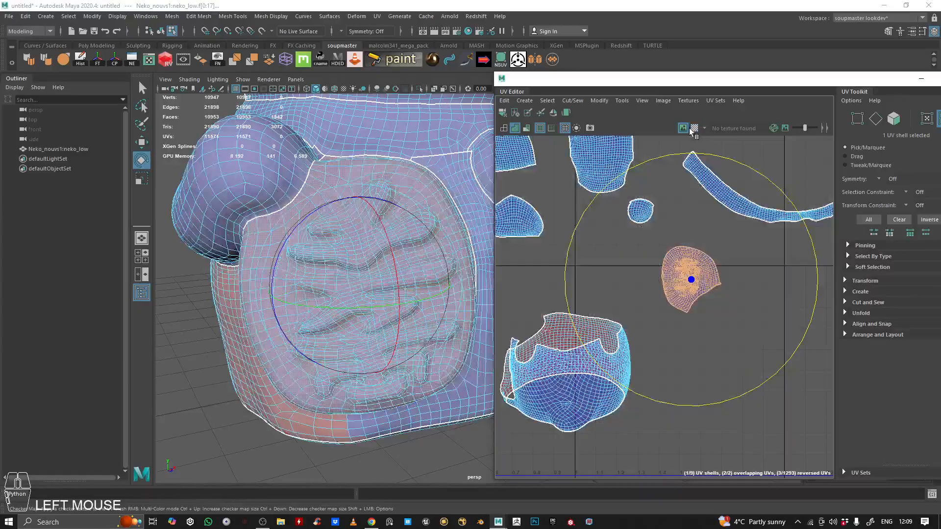
Select the body's UV shell on the model and examine its back and side for a place to add a vertical seam.
alt+drag(255, 171, 315, 279)
click(333, 318)
alt+drag(333, 318, 248, 349)
click(368, 284)
alt+drag(367, 283, 343, 323)
key(q)
click(375, 309)
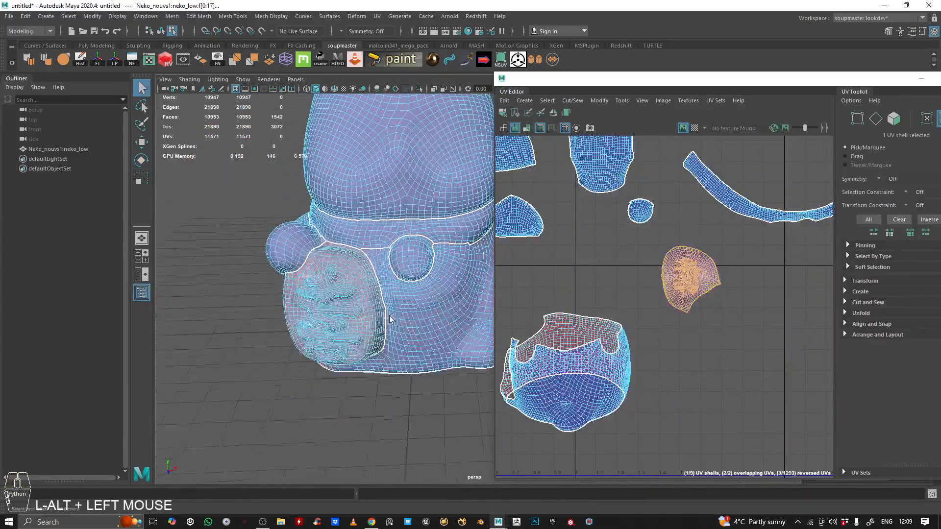
alt+right_drag(343, 324, 353, 314)
alt+drag(353, 314, 356, 366)
click(461, 338)
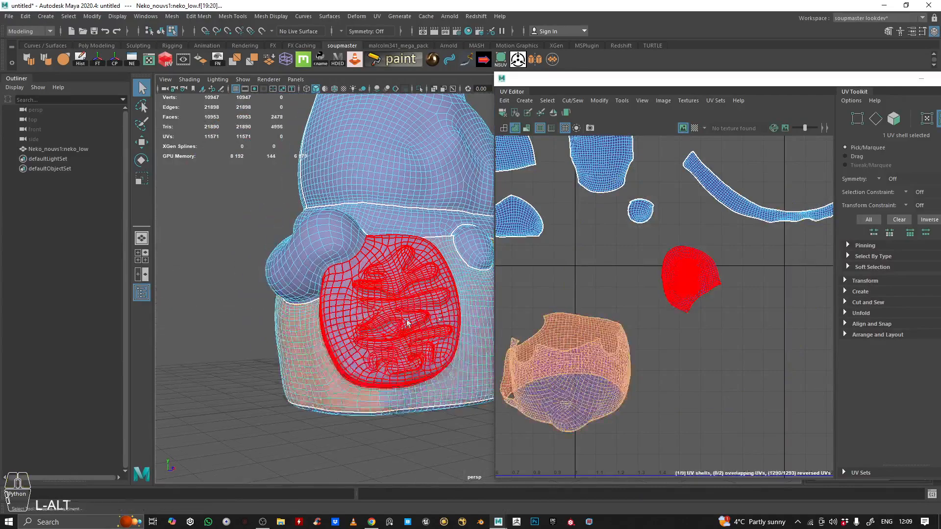
scroll(437, 318, down, 2)
scroll(639, 370, down, 3)
scroll(464, 321, down, 2)
alt+middle_drag(464, 321, 291, 329)
alt+drag(290, 329, 357, 325)
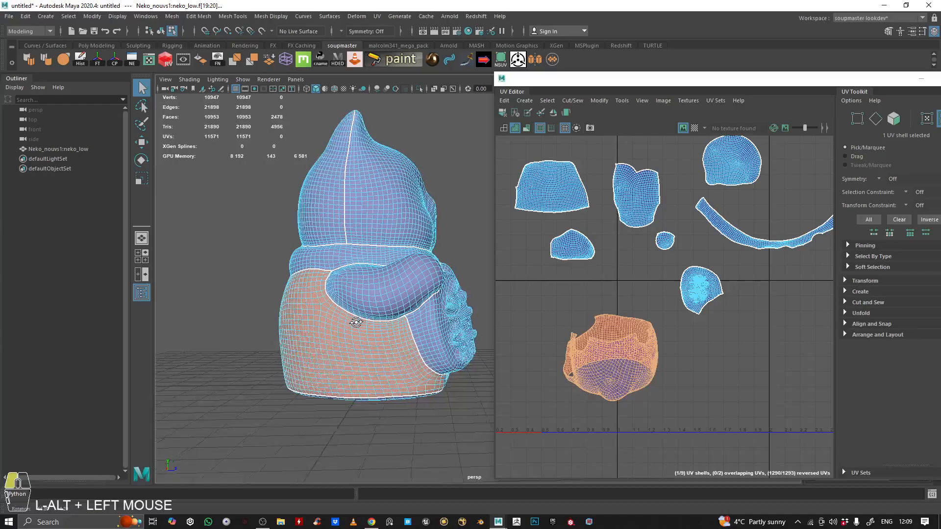
alt+right_drag(358, 325, 363, 333)
alt+drag(363, 333, 370, 345)
alt+right_drag(369, 345, 349, 274)
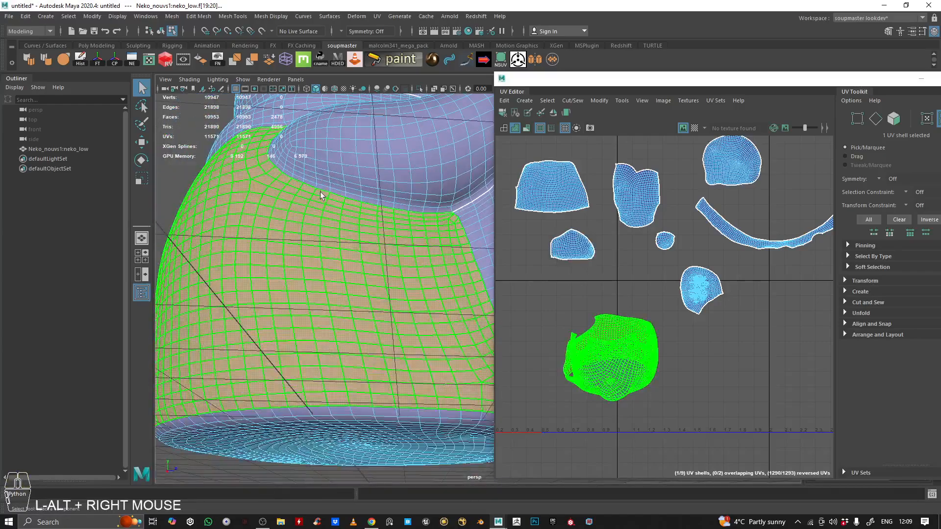
Switch to edge selection, pick a vertical edge on the body's side below the arm and locate it in the UV layout.
right_drag(343, 286, 345, 272)
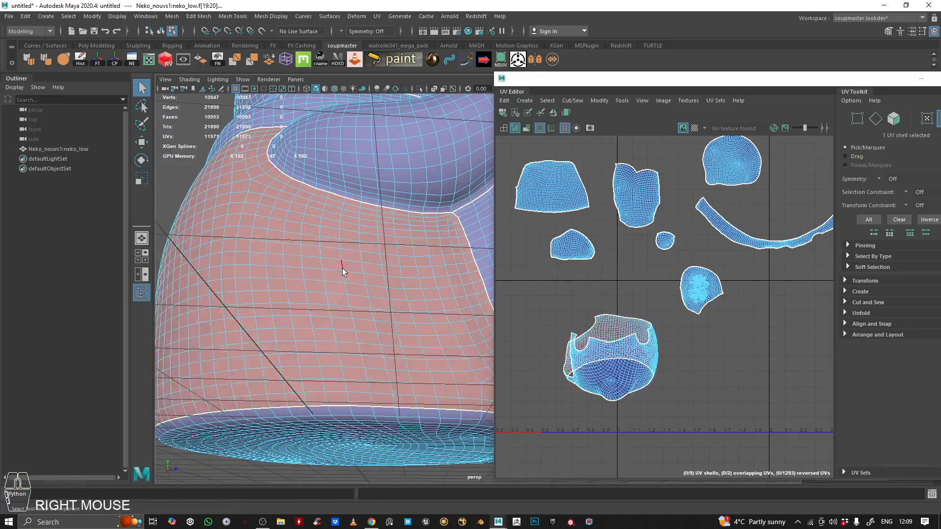
alt+drag(353, 161, 357, 103)
click(393, 189)
alt+drag(392, 173, 337, 301)
alt+middle_drag(337, 300, 307, 256)
alt+right_drag(307, 257, 365, 382)
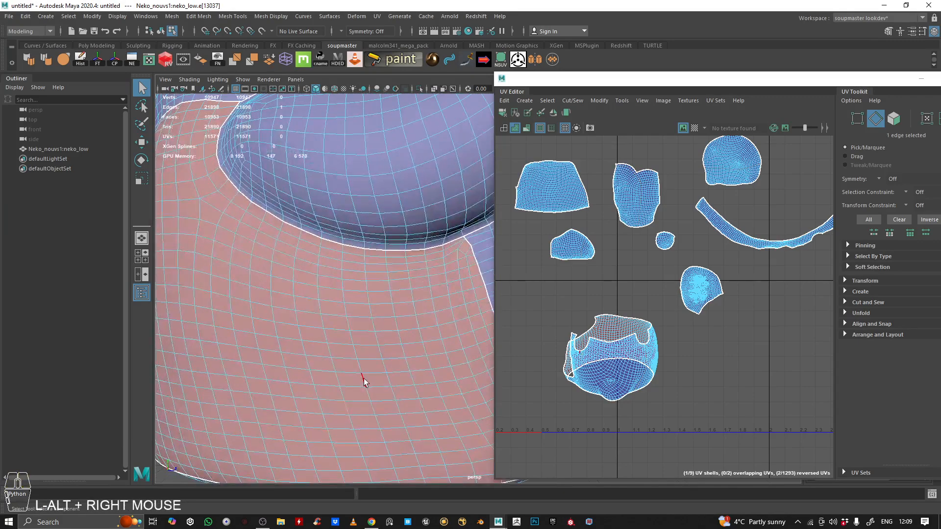
alt+middle_drag(364, 382, 387, 345)
click(381, 339)
scroll(578, 334, down, 2)
scroll(577, 334, up, 3)
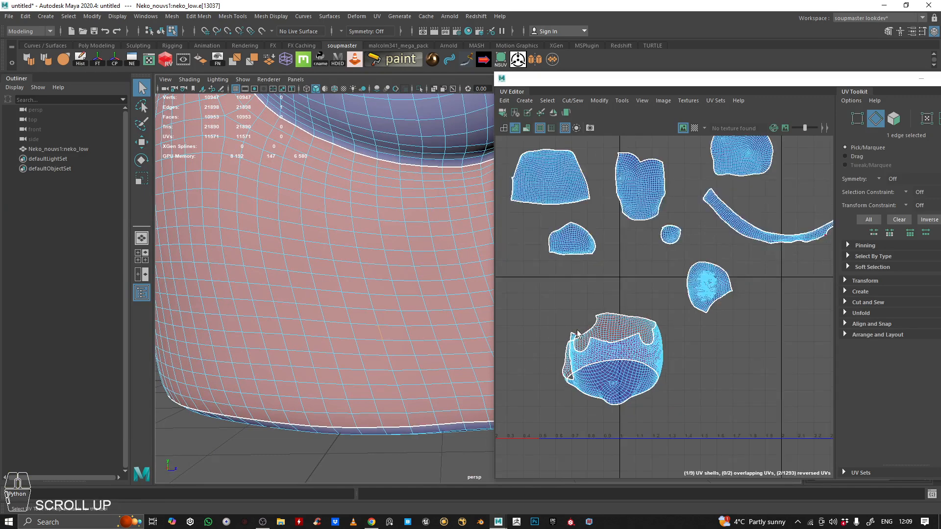
scroll(577, 333, up, 8)
Try moving the selected body edge in the UV layout and undo the move.
click(671, 306)
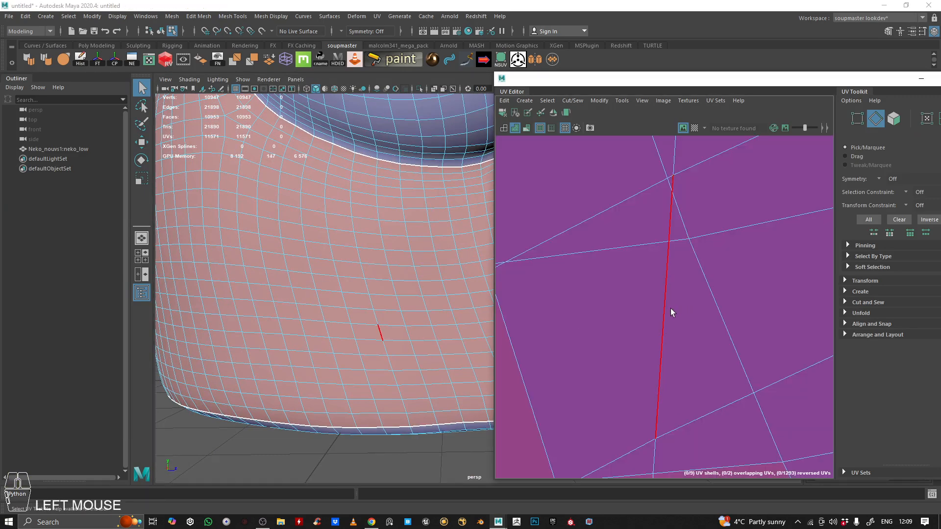
key(w)
click(670, 321)
drag(671, 305, 685, 293)
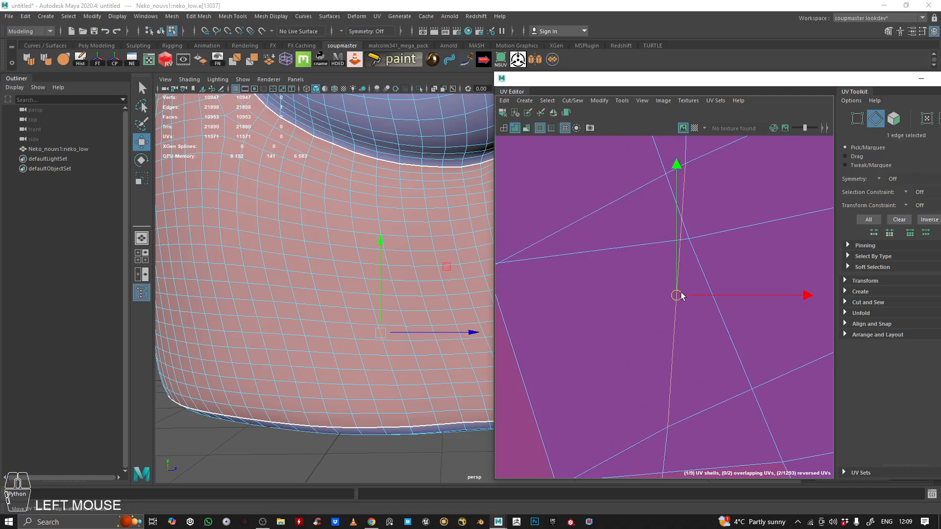
key(ctrl+z)
Select the vertical edge line on the body's side from the arm seam to the base seam and cut it.
double_click(352, 178)
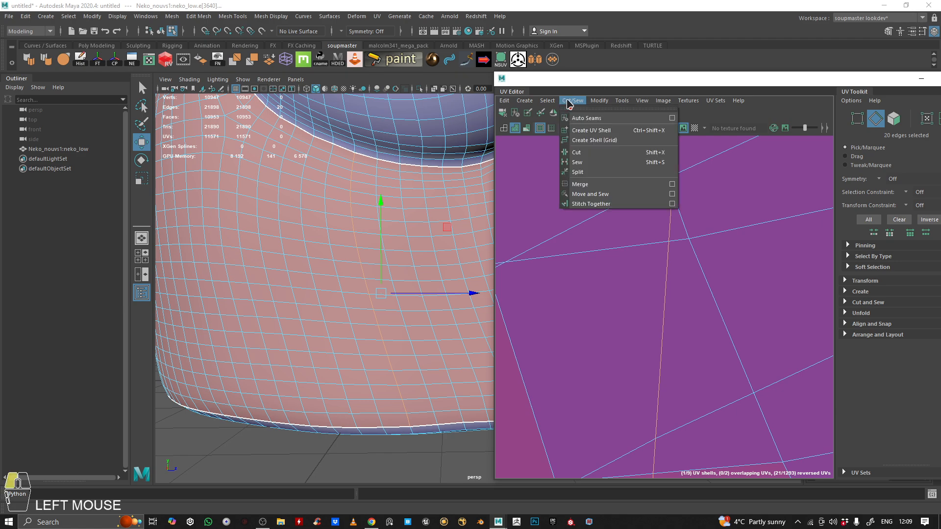
click(580, 152)
scroll(669, 253, down, 5)
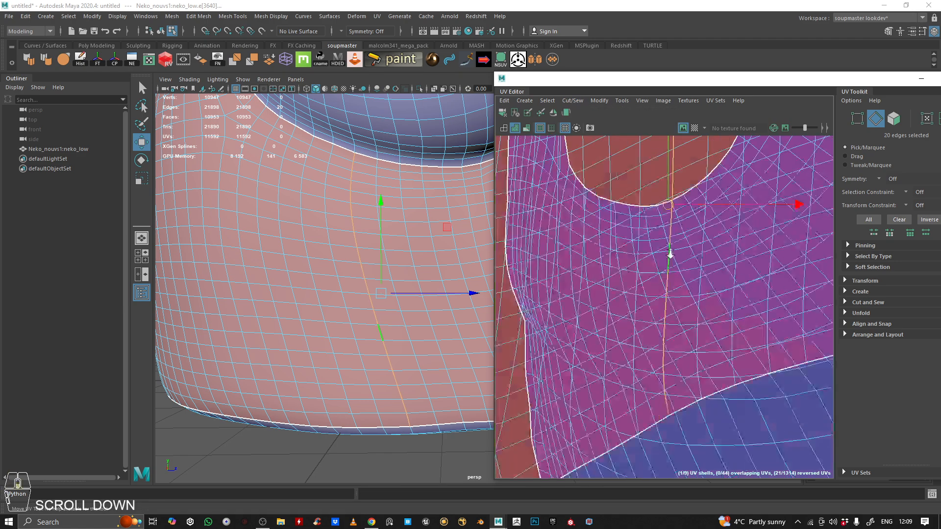
scroll(669, 252, down, 5)
Switch to UV shell selection, select the body's shell and unfold it.
right_drag(777, 257, 734, 243)
scroll(740, 282, down, 3)
alt+middle_drag(740, 282, 597, 367)
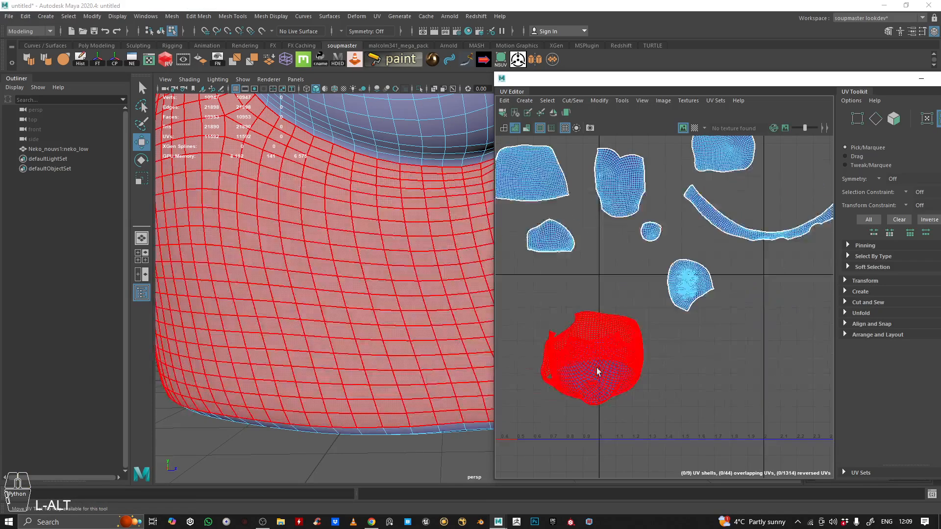
click(597, 370)
alt+middle_drag(686, 290, 765, 264)
mouse_move(765, 228)
shift+right_down()
mouse_move(696, 230)
mouse_move(765, 228)
shift+right_up()
click(599, 101)
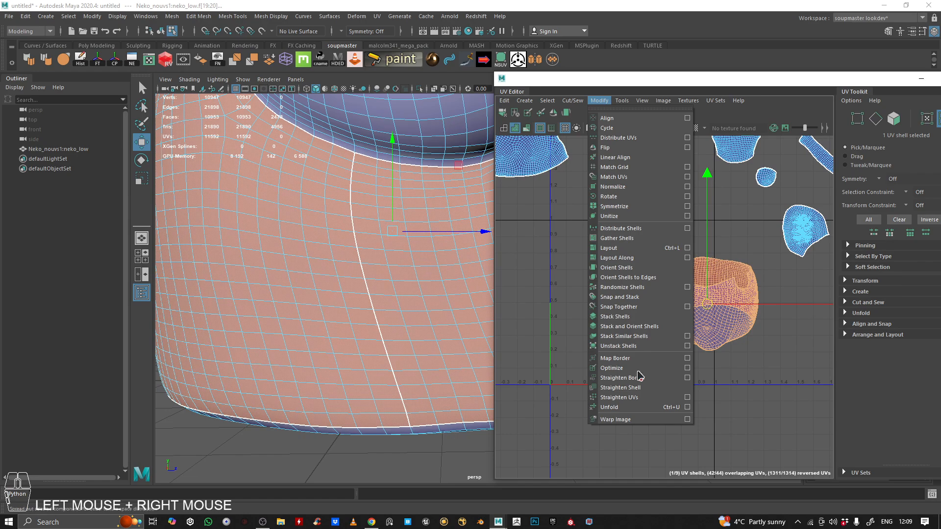
click(637, 406)
Rotate the unfolded body shell until its long lower edge lies roughly horizontal.
alt+scroll(776, 277, down, 3)
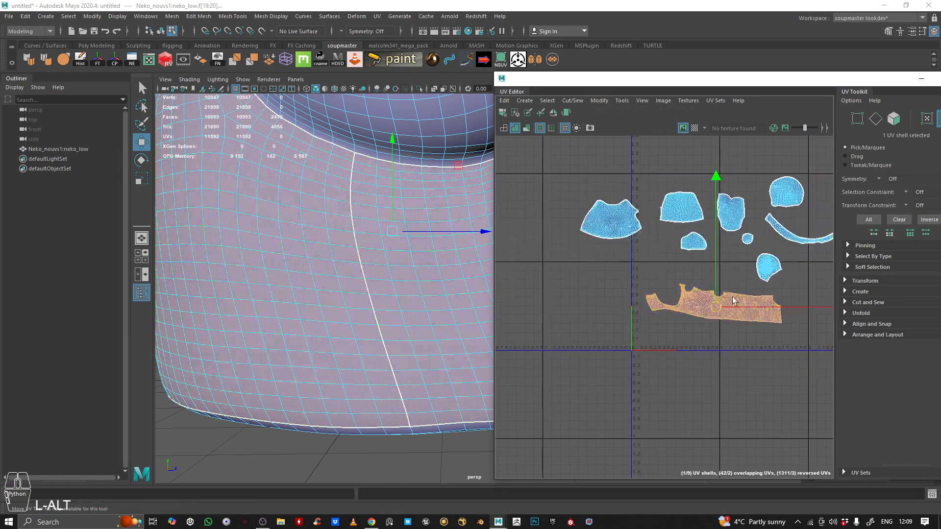
key(e)
drag(763, 197, 750, 206)
scroll(696, 255, down, 2)
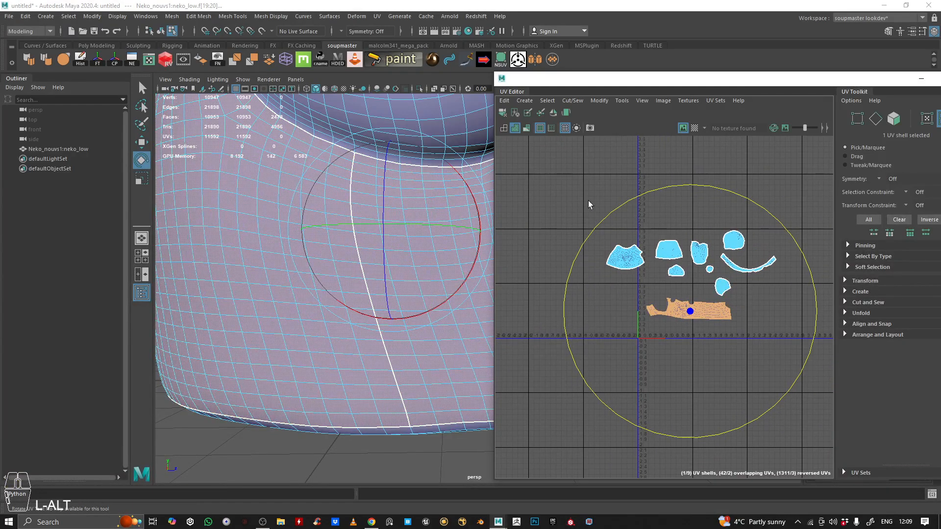
alt+right_drag(668, 304, 697, 265)
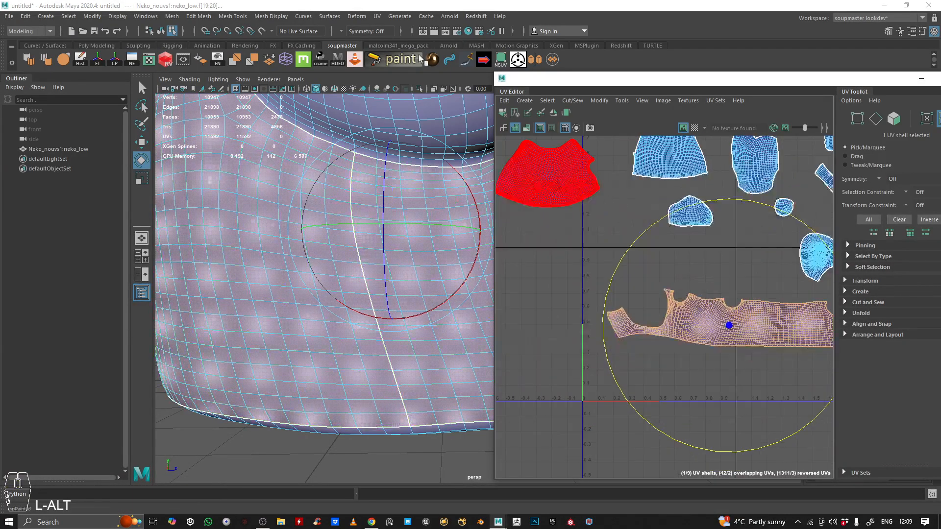
Move the UV Editor window to uncover the viewport, and examine the seams of the whole cat from several sides.
drag(755, 83, 699, 69)
scroll(640, 296, down, 3)
mouse_move(368, 250)
alt+right_down()
mouse_move(345, 241)
mouse_move(392, 233)
mouse_move(367, 235)
alt+right_up()
key(q)
alt+middle_drag(368, 235, 339, 333)
alt+right_drag(274, 275, 243, 275)
alt+drag(244, 275, 339, 294)
alt+right_drag(338, 294, 326, 299)
mouse_move(326, 299)
alt+middle_down()
mouse_move(323, 291)
mouse_move(341, 308)
alt+middle_up()
mouse_move(342, 308)
alt+mouse_down()
mouse_move(343, 282)
mouse_move(337, 295)
alt+mouse_up()
alt+middle_drag(337, 295, 359, 258)
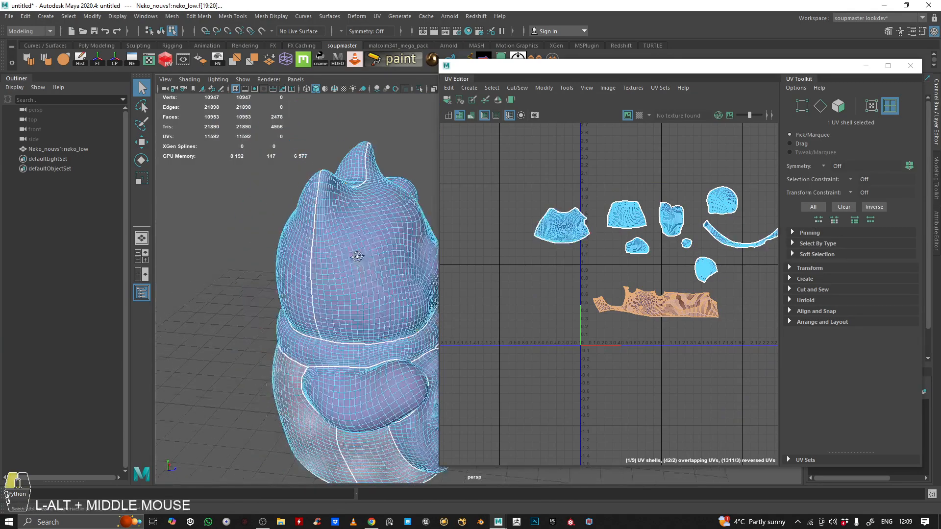
alt+drag(359, 259, 345, 248)
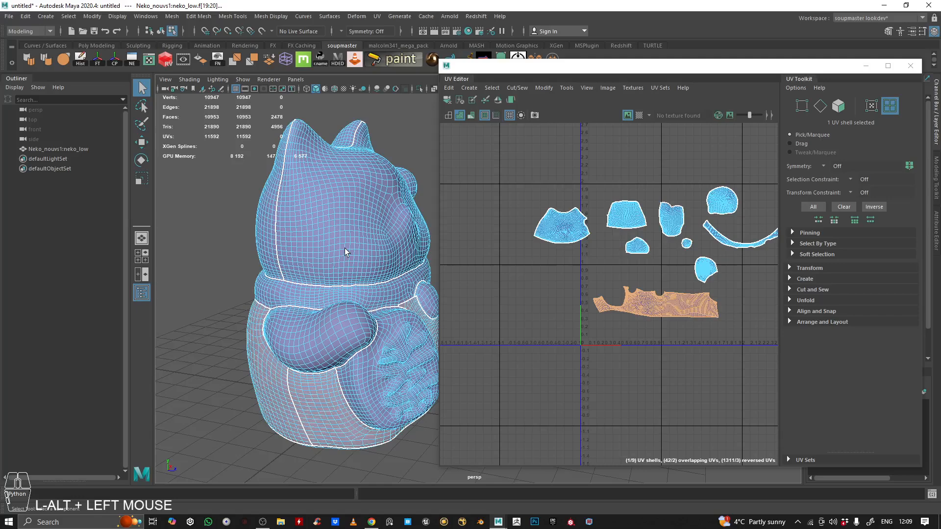
Select both head halves' UV shells on the model and compare them with the other shells in the UV layout.
click(299, 191)
shift+click(278, 179)
scroll(617, 297, down, 2)
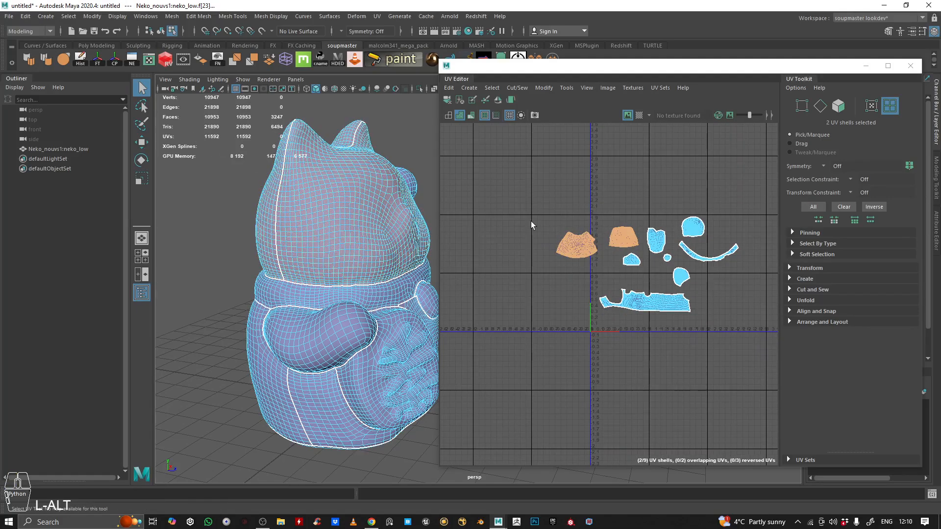
scroll(541, 212, up, 3)
scroll(674, 286, down, 1)
alt+middle_drag(674, 285, 596, 248)
scroll(640, 293, down, 1)
alt+middle_drag(640, 293, 604, 285)
alt+right_drag(604, 285, 580, 297)
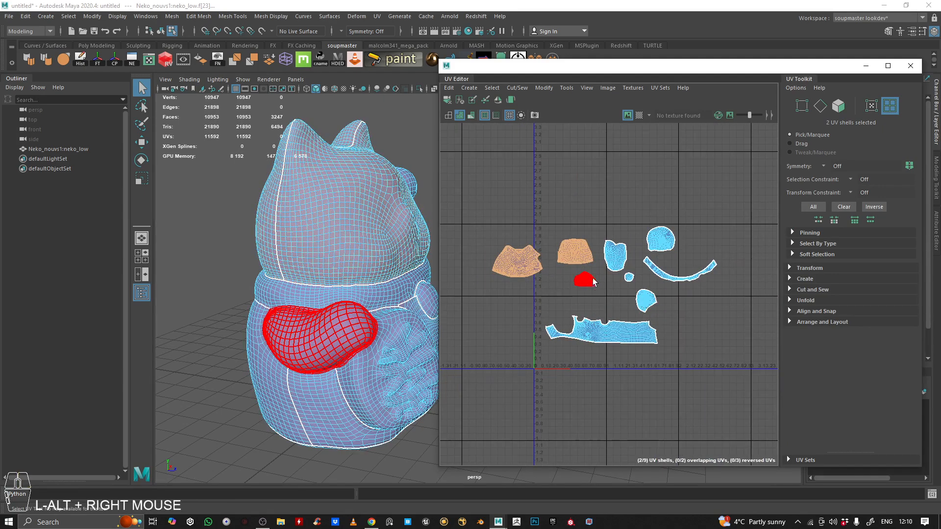
scroll(641, 334, up, 1)
alt+middle_drag(576, 365, 615, 351)
Select all nine UV shells and move them up together, clear of the 0-1 tile.
drag(517, 172, 752, 334)
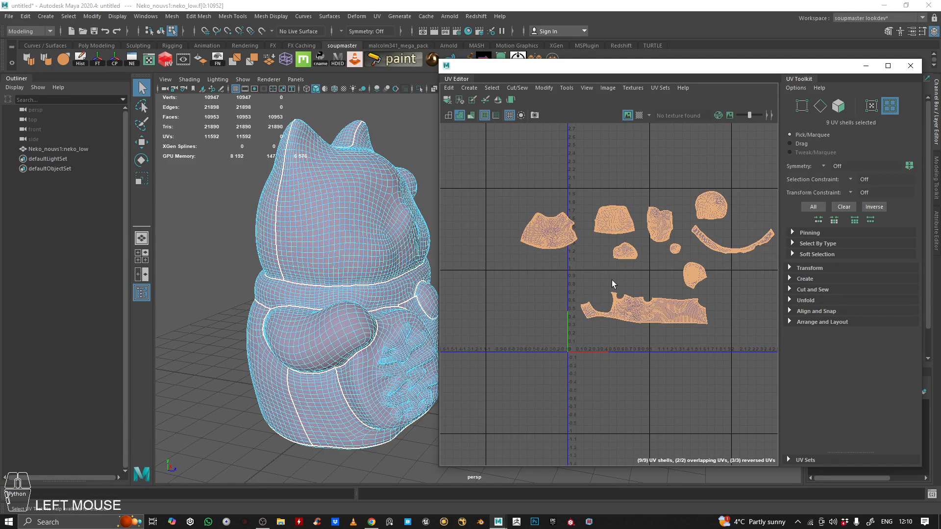
key(w)
drag(648, 254, 642, 153)
Examine the empty 0-1 UV tile and the surrounding tiles in relation to the moved shells.
scroll(616, 293, up, 5)
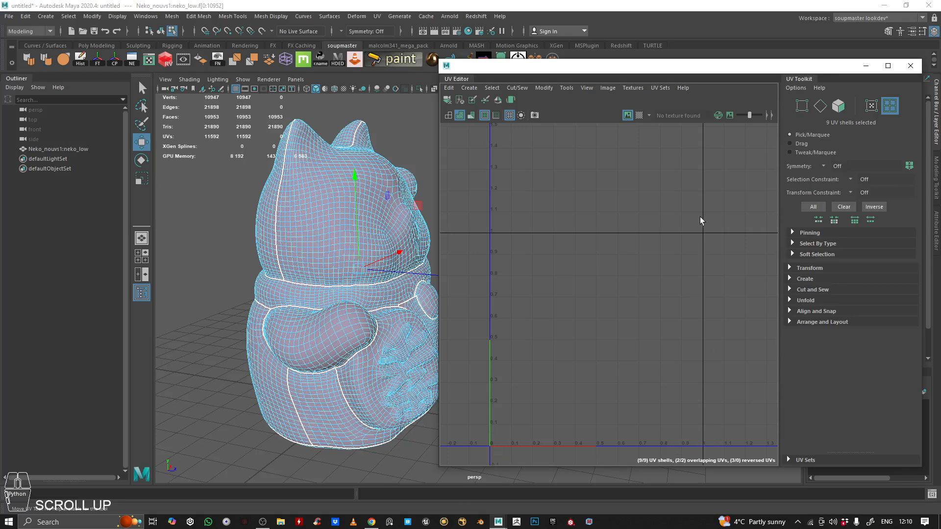
scroll(508, 344, down, 8)
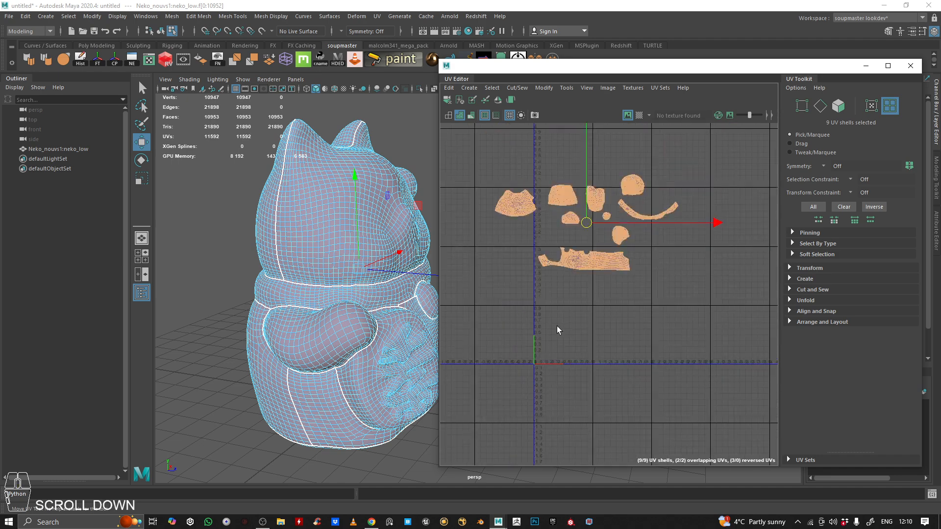
scroll(584, 347, up, 5)
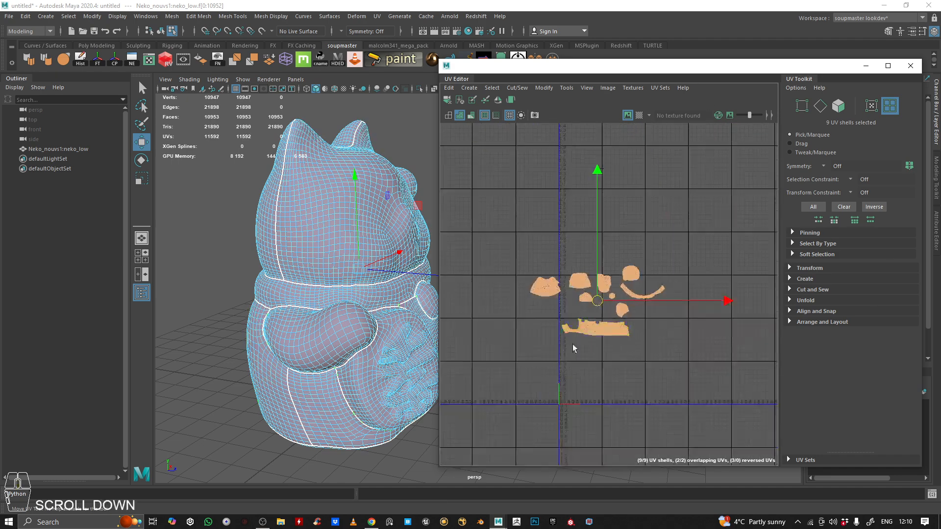
scroll(598, 358, down, 2)
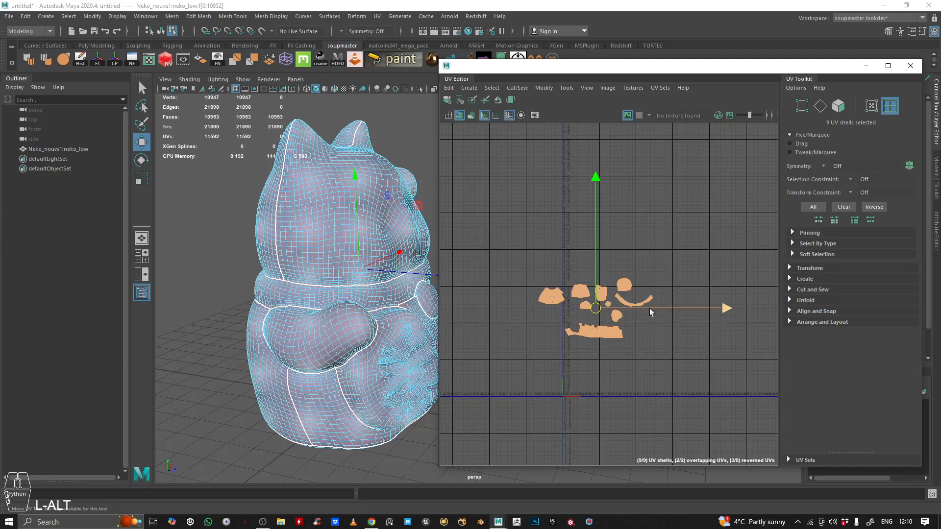
scroll(649, 308, up, 4)
alt+middle_drag(570, 364, 604, 347)
scroll(604, 344, down, 1)
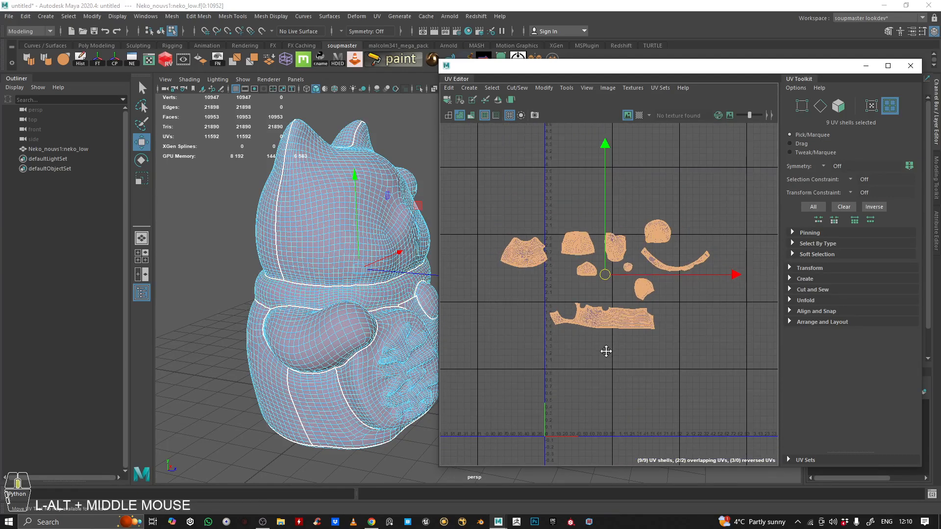
scroll(646, 343, down, 3)
alt+middle_drag(681, 350, 651, 353)
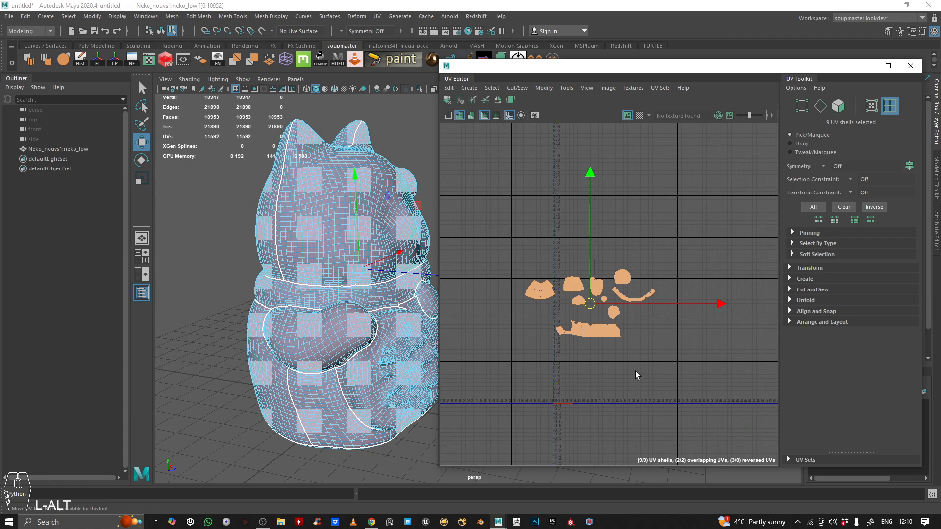
Examine the nine moved shells against the UV tile grid and view the cat's front and belly in the viewport.
scroll(628, 352, down, 1)
alt+middle_drag(707, 278, 609, 254)
alt+right_drag(609, 254, 656, 181)
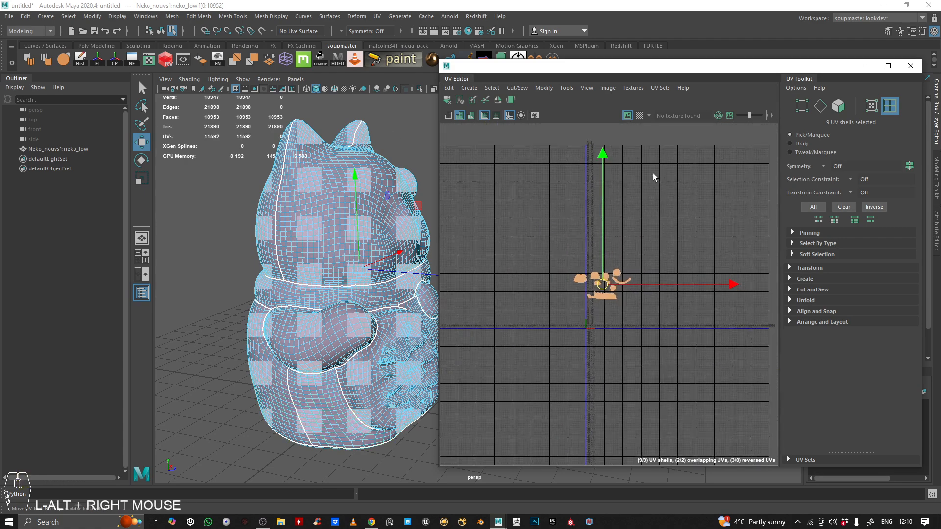
scroll(636, 311, up, 3)
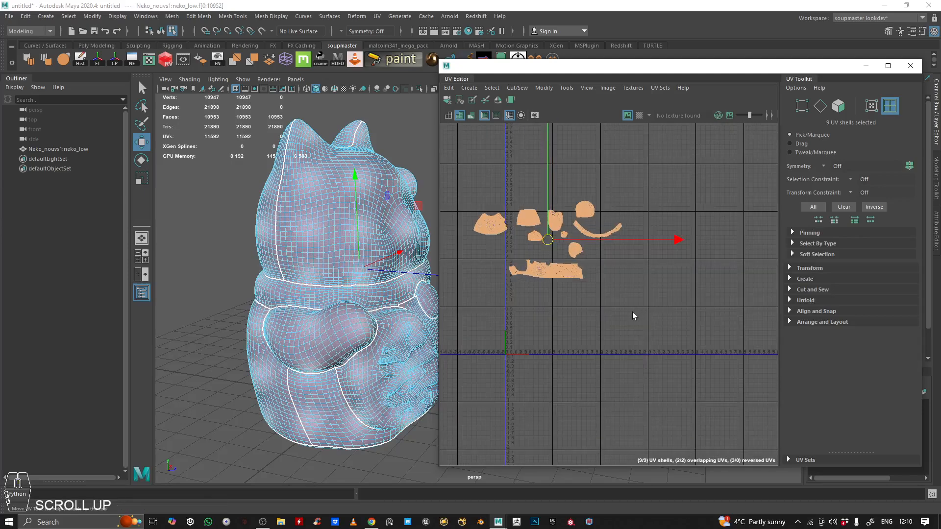
alt+middle_drag(636, 311, 680, 334)
scroll(611, 341, up, 3)
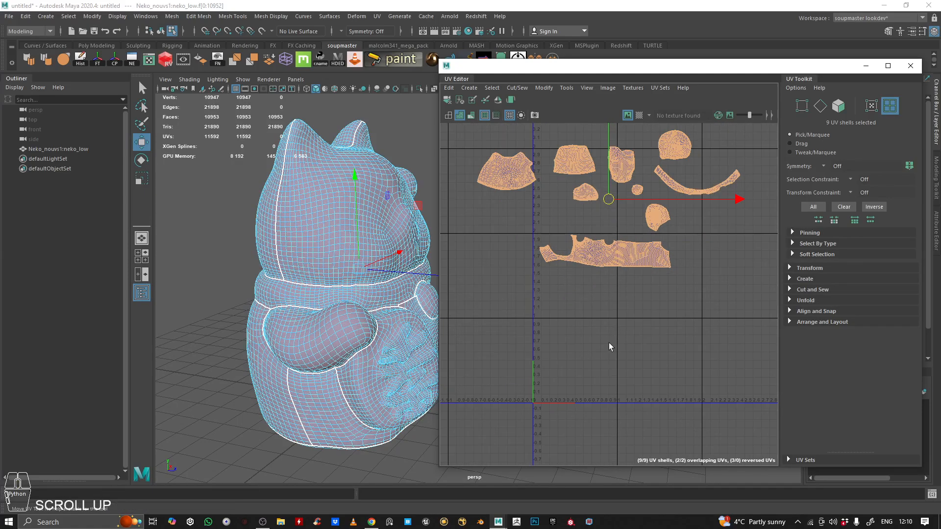
alt+drag(389, 264, 343, 280)
alt+middle_drag(343, 281, 318, 255)
alt+right_drag(319, 254, 316, 256)
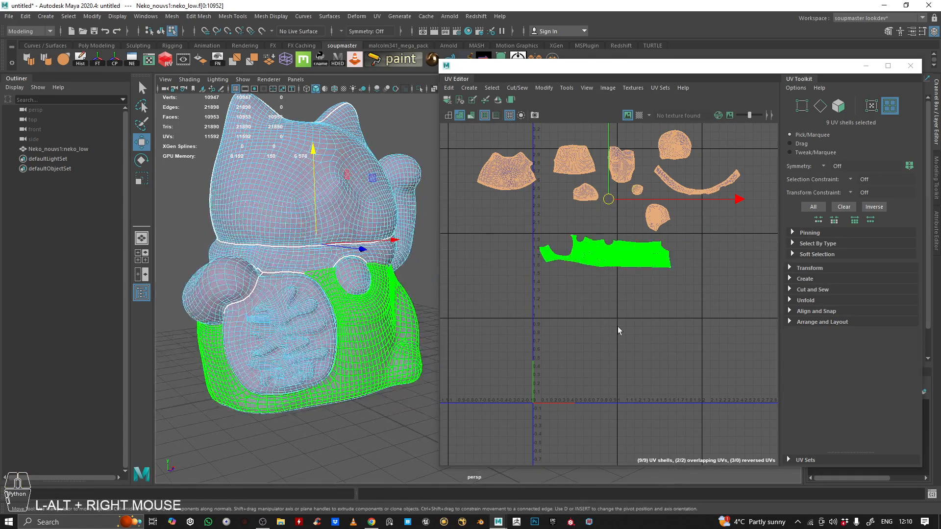
scroll(616, 343, up, 3)
scroll(610, 358, up, 2)
alt+middle_drag(574, 343, 630, 307)
scroll(590, 307, down, 5)
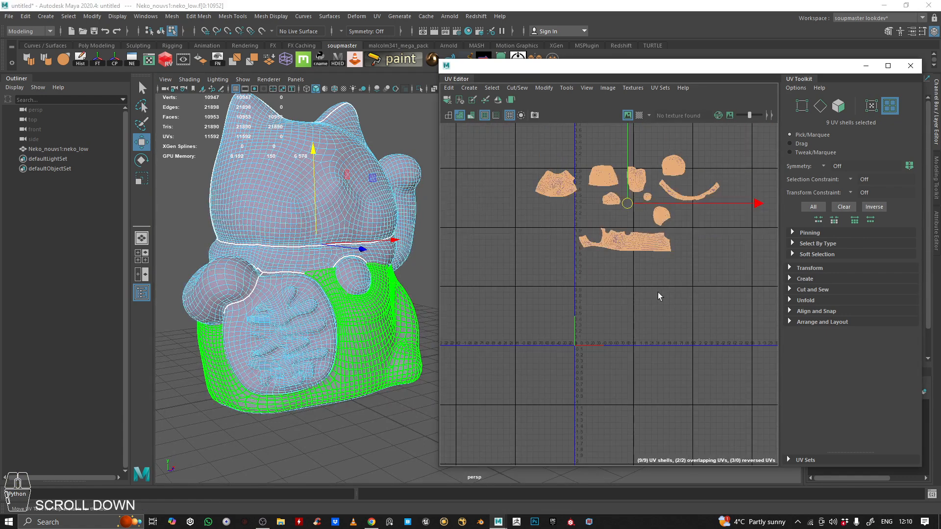
Pack all nine selected UV shells into the 0-1 tile with the Layout command.
drag(739, 347, 739, 347)
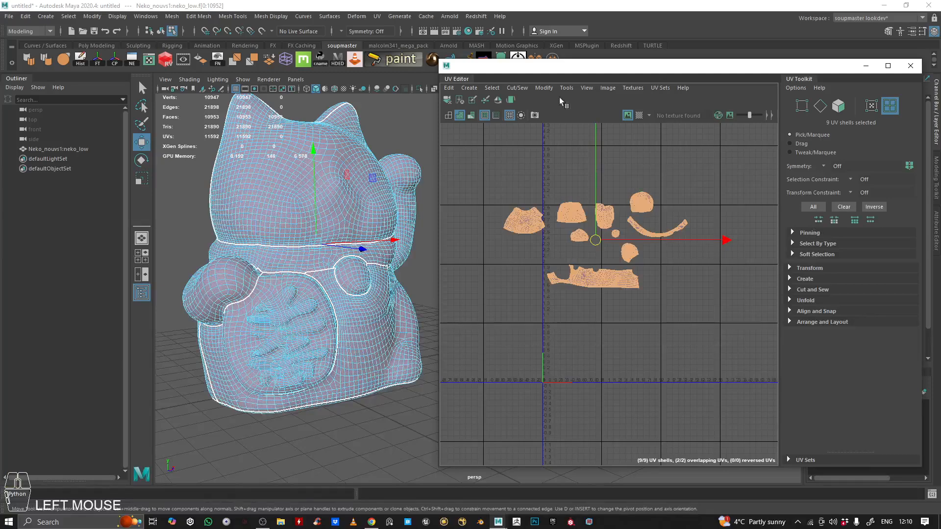
click(544, 89)
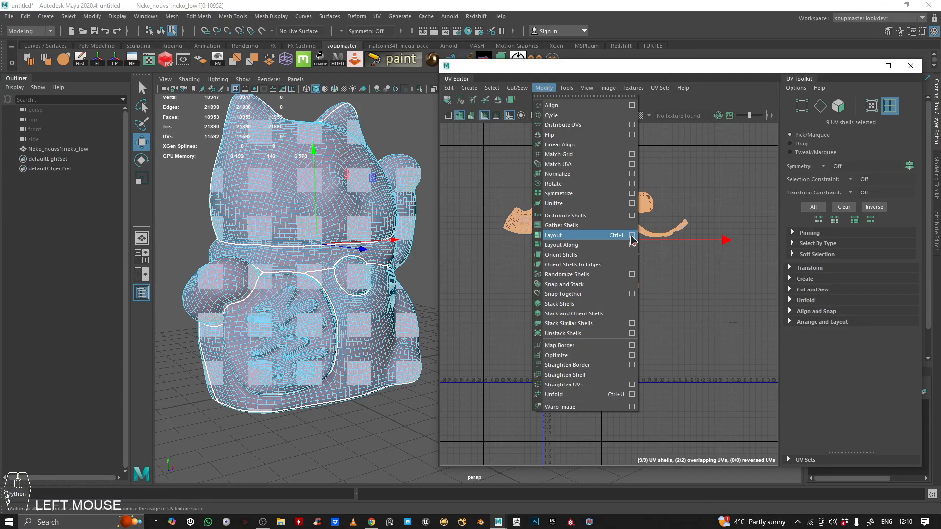
click(590, 237)
Inspect the packed layout closely, from the body and collar shells out to the whole 0-1 tile.
scroll(593, 350, up, 5)
alt+middle_drag(592, 353, 594, 215)
scroll(596, 416, up, 4)
alt+middle_drag(750, 414, 624, 338)
scroll(554, 221, down, 2)
alt+middle_drag(553, 220, 778, 288)
scroll(645, 337, up, 3)
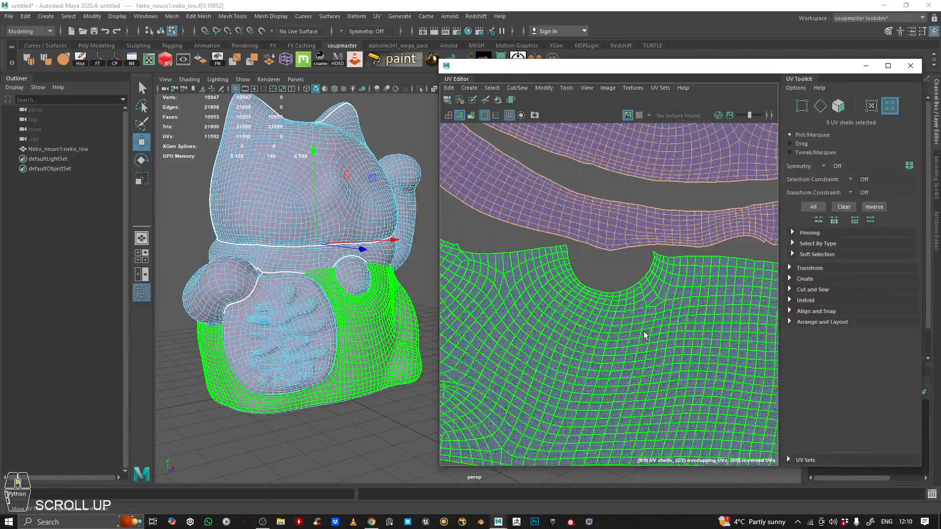
scroll(563, 281, down, 5)
scroll(563, 281, down, 2)
alt+middle_drag(563, 281, 551, 369)
scroll(588, 333, down, 1)
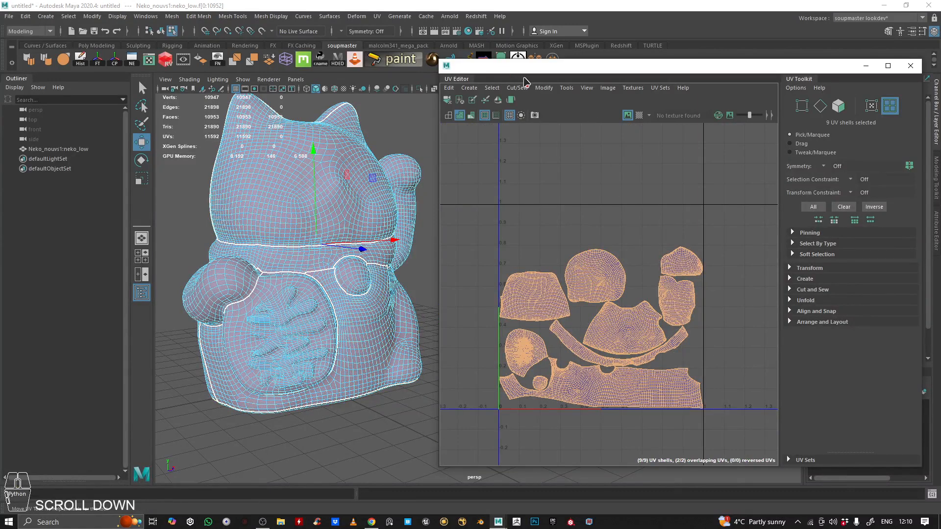
Open the Layout UVs options beside the UV Editor and review the texture map size, shell padding and tile padding.
click(545, 88)
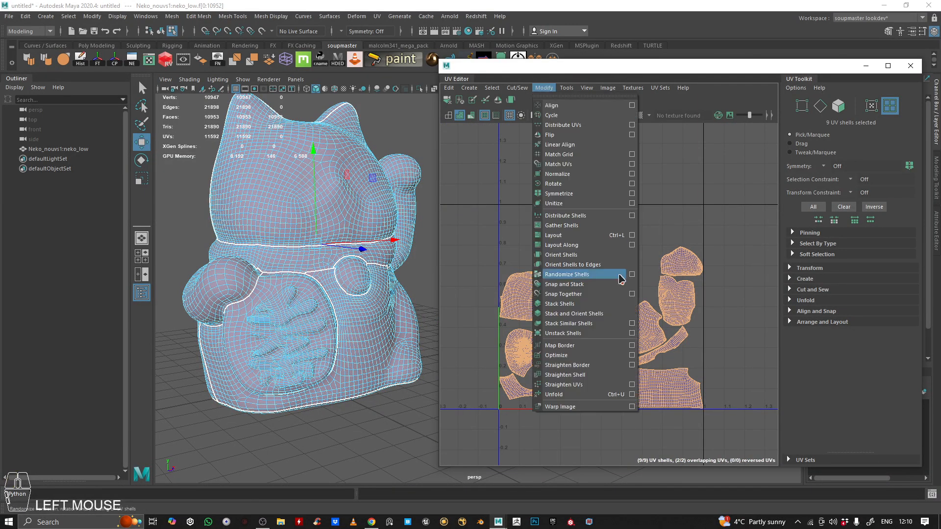
click(629, 235)
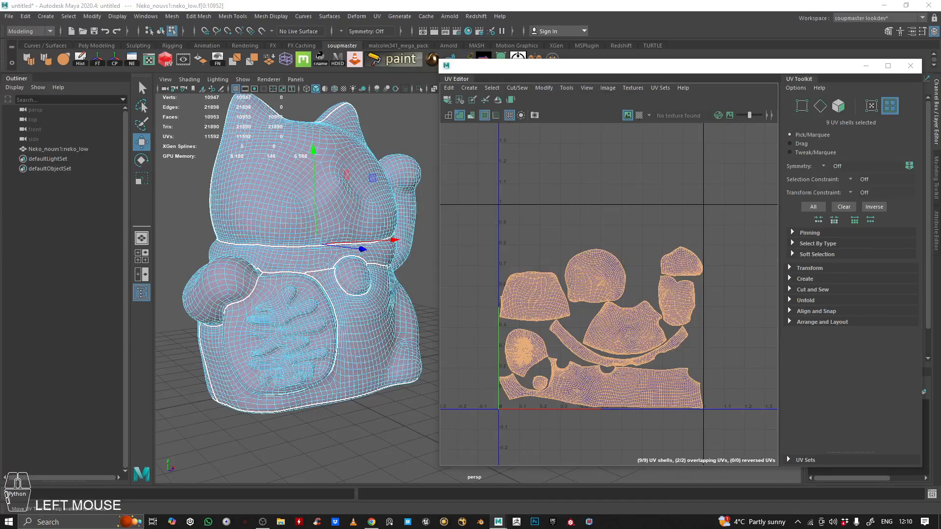
click(545, 88)
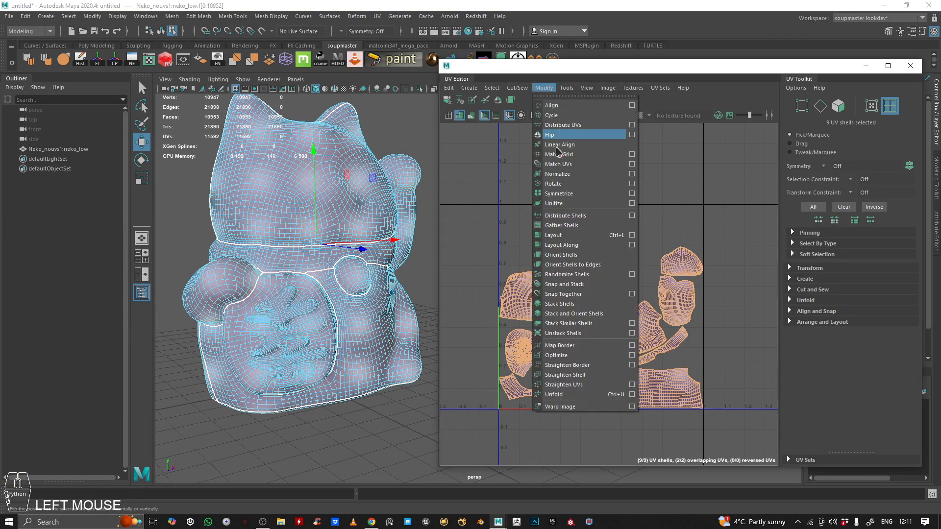
click(632, 237)
drag(537, 250, 240, 96)
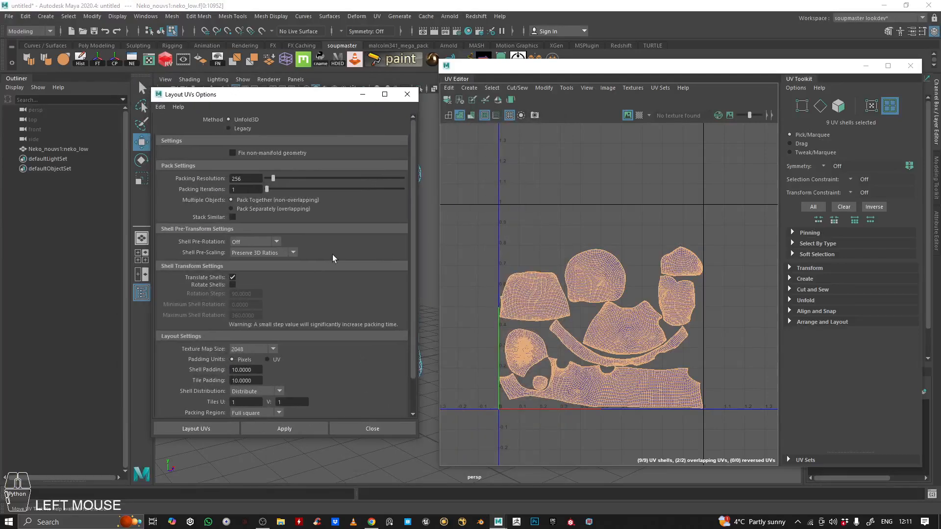
click(244, 350)
click(253, 370)
Examine the gaps between the curved collar strip, the head shells and their neighbours in the packed layout.
scroll(619, 386, up, 6)
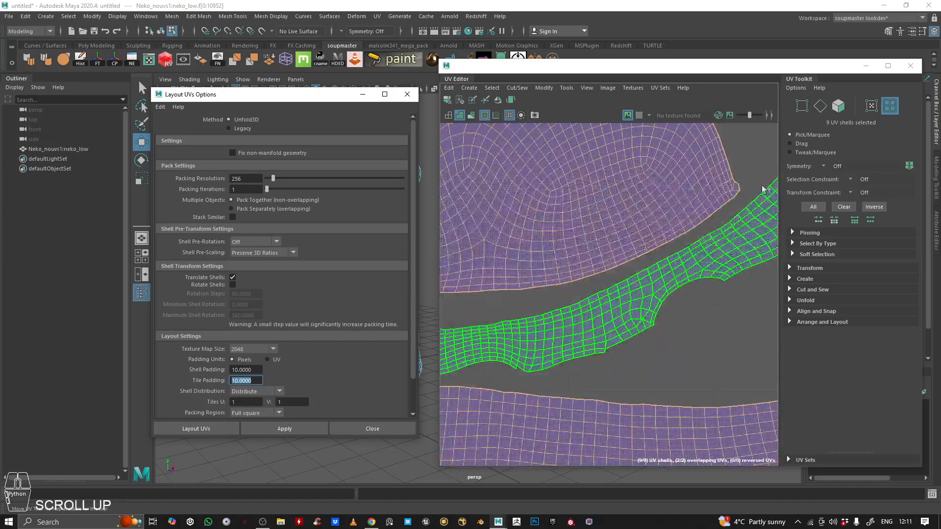
scroll(752, 189, down, 2)
scroll(580, 255, down, 2)
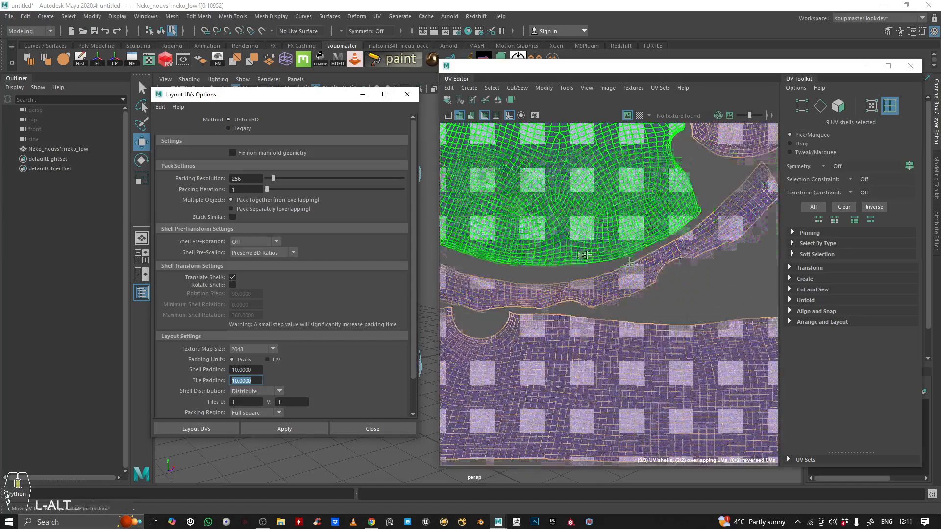
alt+middle_drag(579, 254, 722, 285)
scroll(527, 245, up, 2)
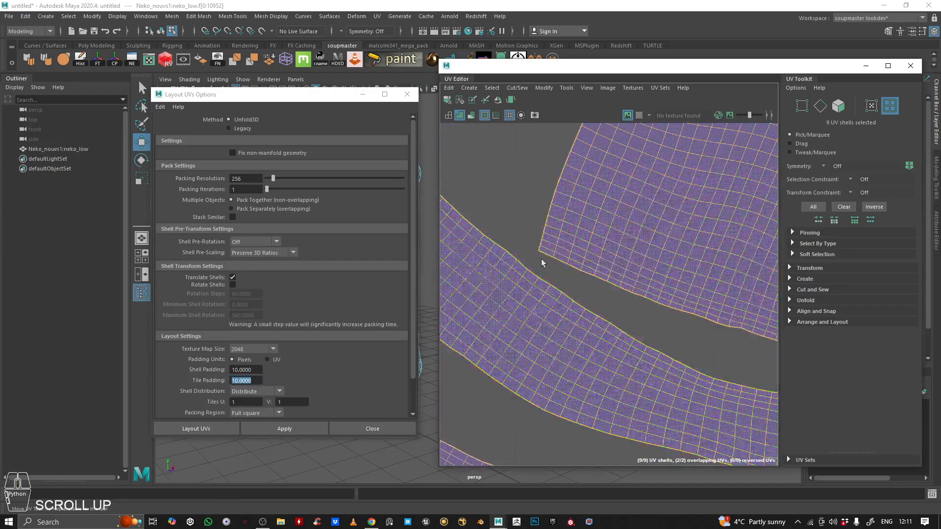
scroll(549, 264, down, 5)
scroll(727, 254, up, 3)
alt+middle_drag(728, 254, 606, 259)
scroll(606, 259, up, 2)
scroll(618, 299, down, 3)
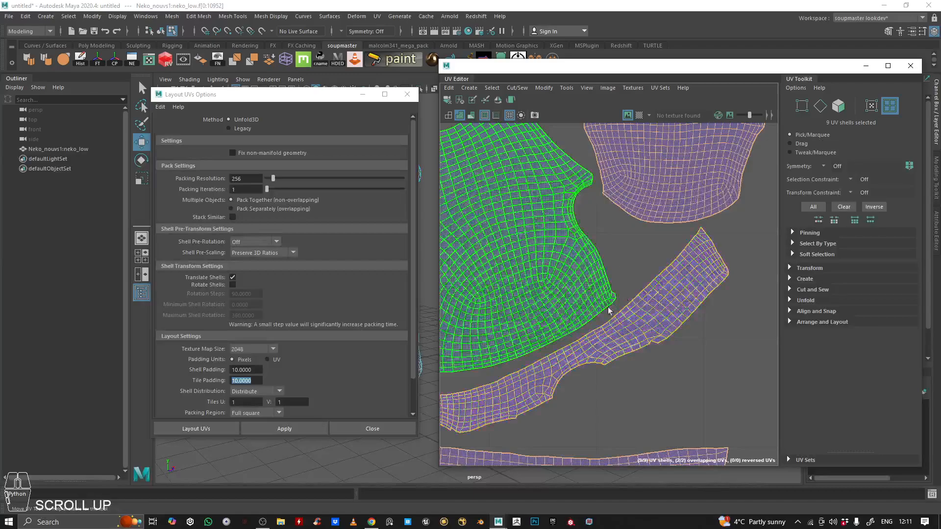
alt+middle_drag(610, 311, 631, 293)
scroll(621, 275, down, 1)
scroll(609, 283, down, 2)
scroll(502, 293, up, 5)
alt+middle_drag(494, 285, 546, 302)
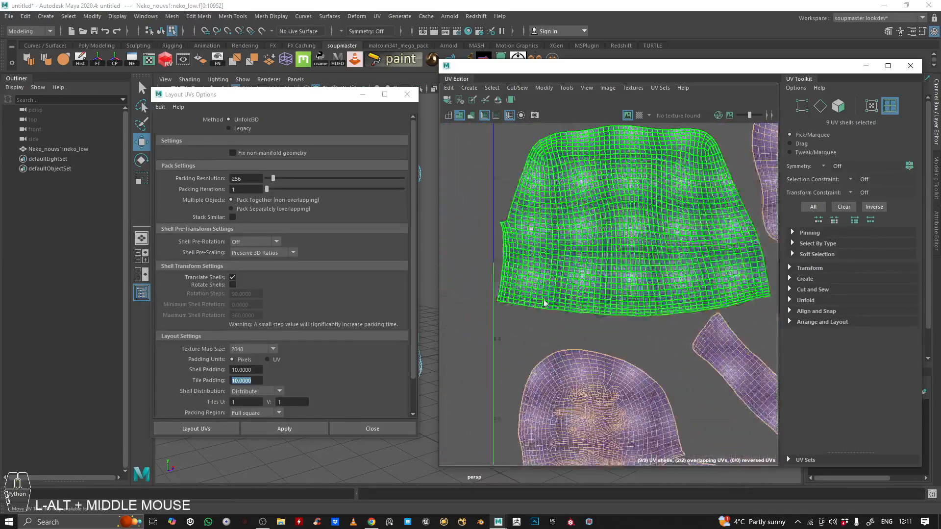
scroll(519, 304, up, 1)
scroll(523, 275, down, 3)
alt+middle_drag(629, 247, 568, 251)
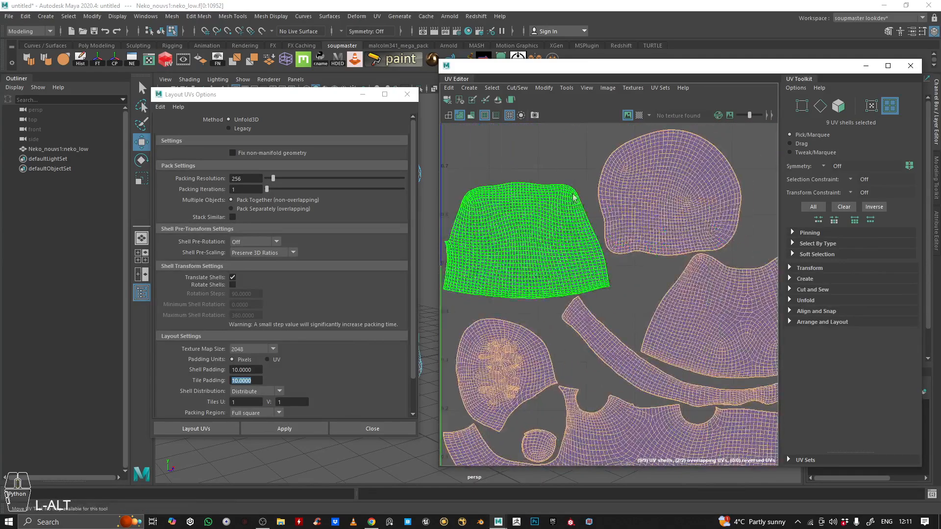
Examine the spacing around the small round shell, the belly shell and the upper edge of the body shell.
scroll(613, 289, down, 2)
alt+middle_drag(720, 310, 539, 218)
alt+middle_drag(559, 279, 671, 132)
scroll(616, 279, up, 3)
scroll(661, 307, up, 3)
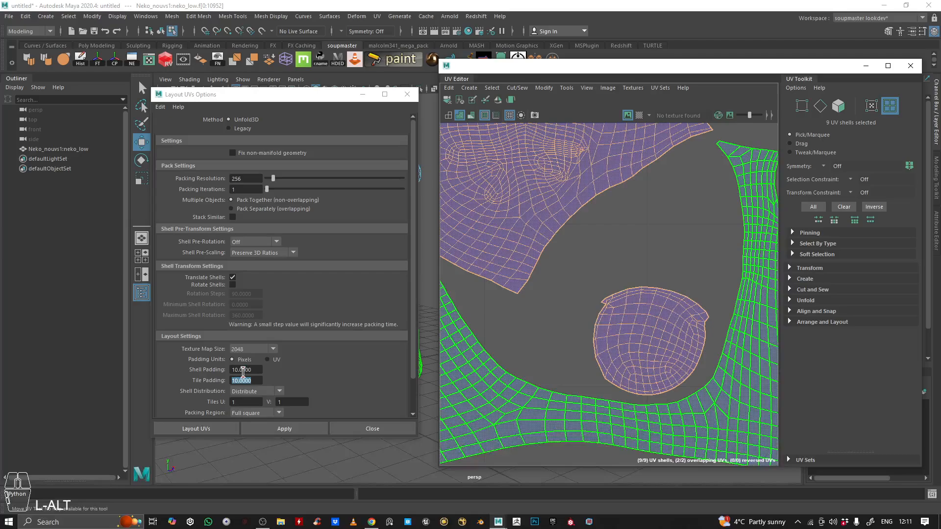
scroll(578, 311, down, 3)
alt+middle_drag(578, 311, 595, 269)
scroll(518, 258, up, 4)
scroll(531, 244, down, 3)
alt+middle_drag(755, 311, 631, 297)
scroll(556, 321, up, 4)
alt+middle_drag(556, 321, 527, 328)
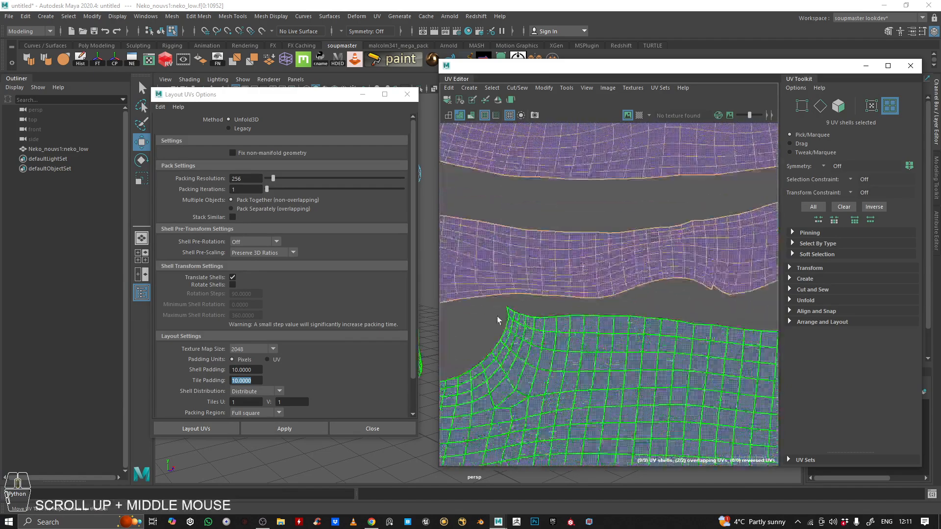
scroll(510, 304, up, 2)
alt+middle_drag(483, 275, 565, 275)
Move the Layout UVs options window slightly and inspect the shell gaps and the body shell's distance from the tile border.
drag(319, 97, 306, 79)
scroll(626, 297, up, 3)
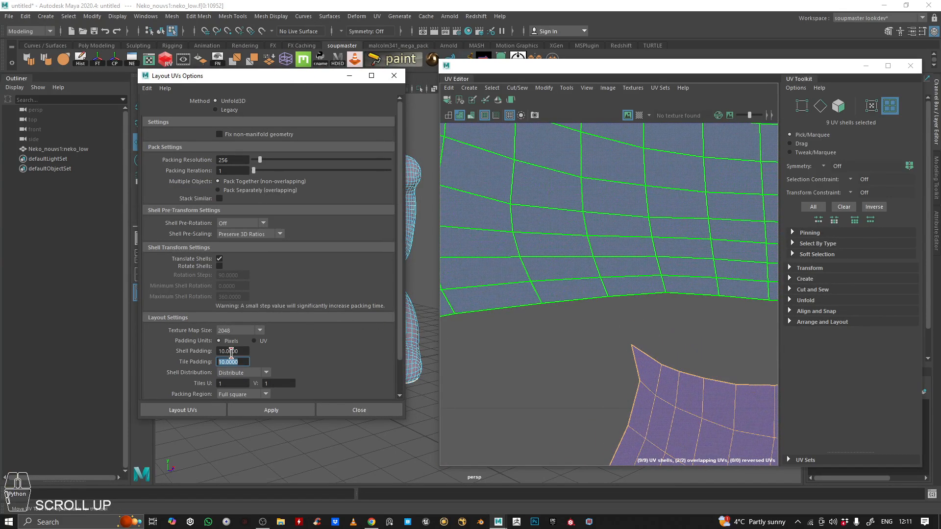
scroll(690, 327, down, 5)
alt+middle_drag(662, 325, 686, 250)
scroll(491, 176, up, 6)
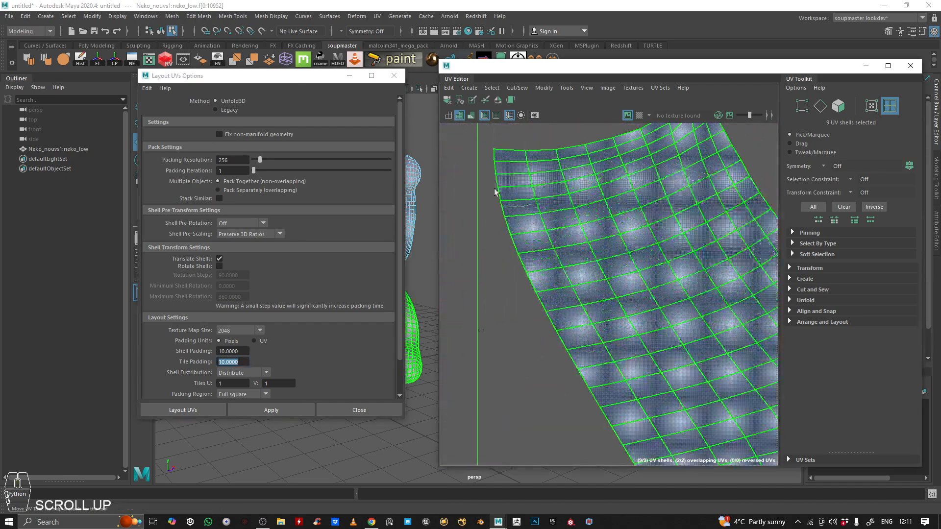
scroll(507, 390, down, 5)
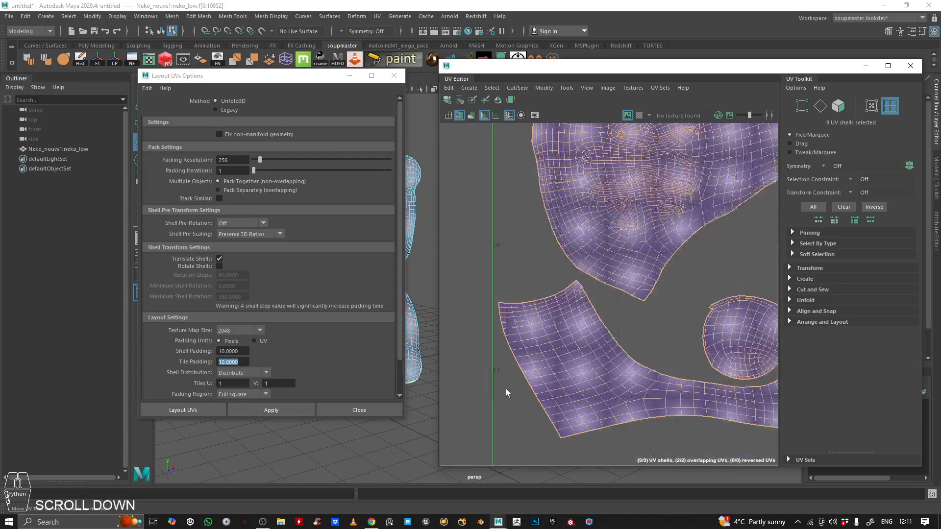
scroll(590, 440, down, 5)
alt+middle_drag(594, 250, 536, 241)
scroll(640, 278, up, 3)
Try moving the small dome-shaped shell to the tile's edge and onto the tall shell below it, undoing each move.
click(632, 294)
drag(628, 310, 678, 277)
key(ctrl+z)
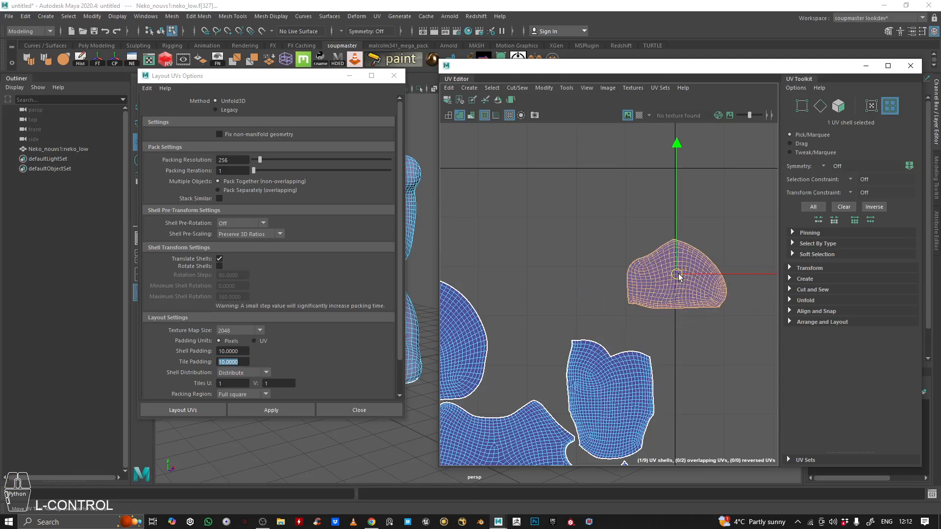
key(ctrl+z)
alt+middle_drag(667, 284, 669, 240)
drag(634, 253, 612, 306)
scroll(611, 306, up, 6)
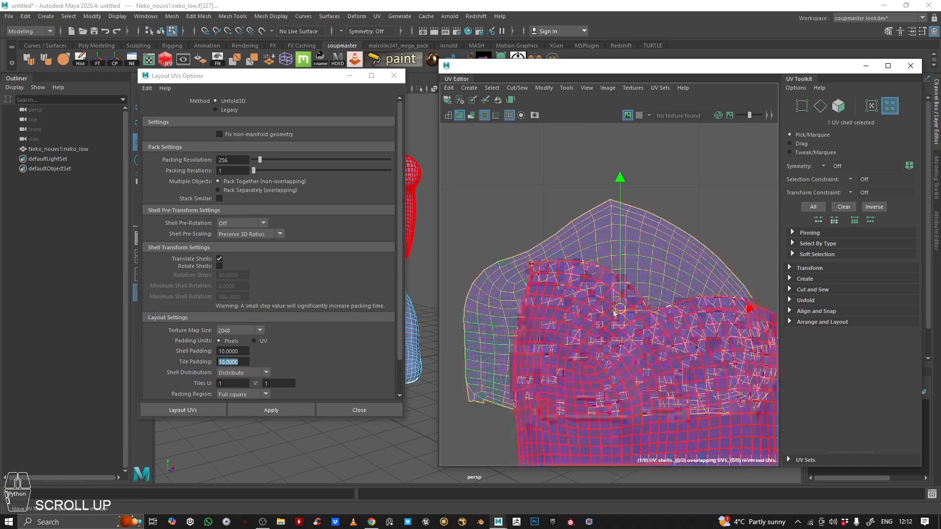
scroll(616, 296, down, 3)
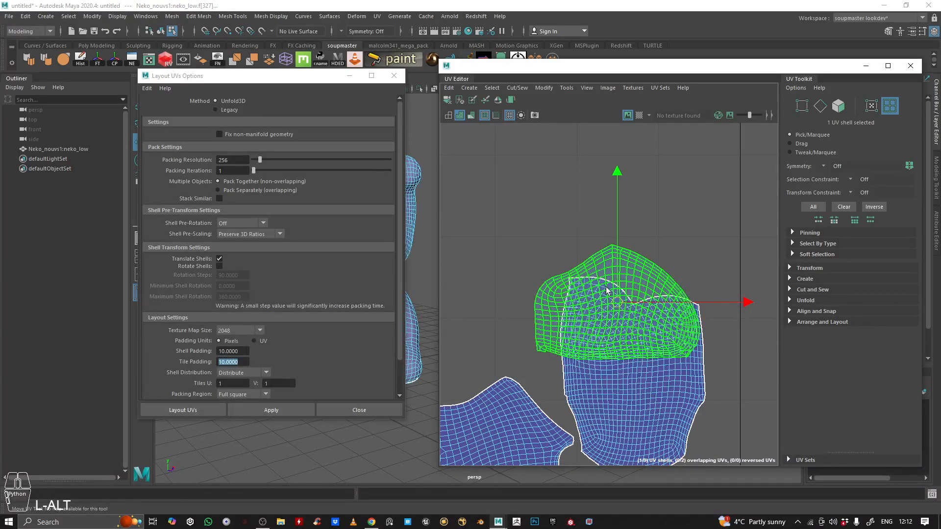
key(ctrl+z)
Move the large round shell and the wide trapezoidal shell up into the free space at the top of the tile.
scroll(539, 270, down, 5)
alt+middle_drag(510, 269, 547, 255)
drag(546, 253, 704, 417)
scroll(617, 298, up, 3)
alt+middle_drag(589, 247, 668, 268)
click(631, 316)
click(538, 349)
middle_drag(537, 350, 546, 304)
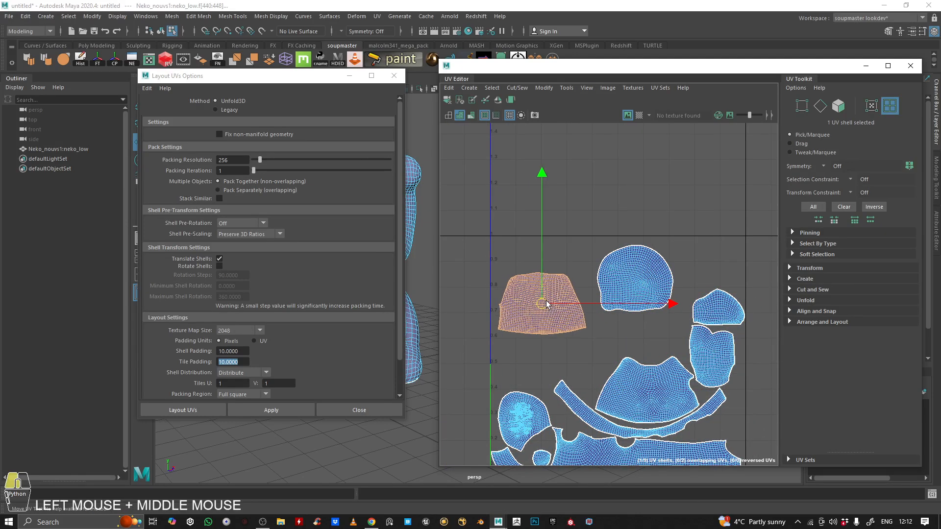
Move the small dome-shaped shell and the tall shell beneath it up, leaving a wider gap between them.
click(716, 310)
middle_drag(715, 310, 716, 278)
click(714, 357)
middle_drag(713, 356, 714, 335)
Move the crown-shaped shell up below the large round shell, and raise the curved collar strip clear of the body shell.
click(657, 392)
middle_drag(658, 392, 643, 299)
click(650, 353)
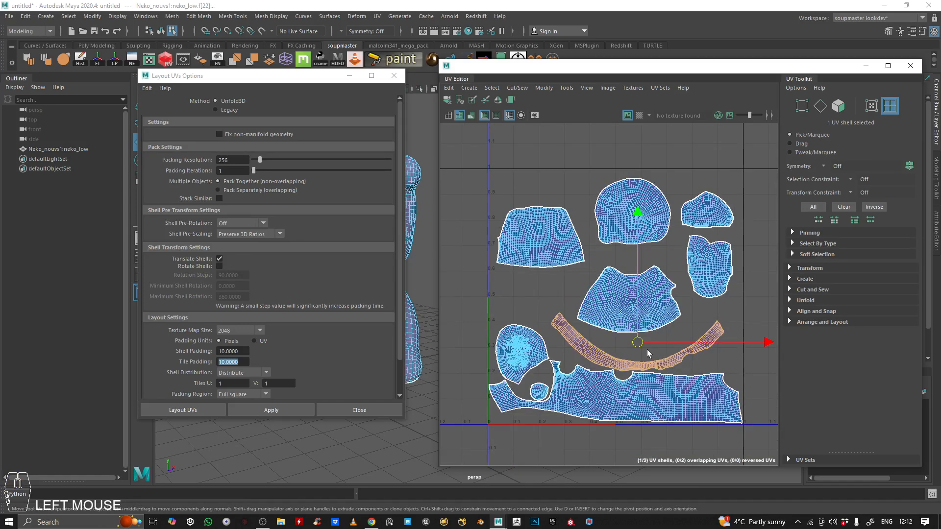
drag(640, 341, 636, 331)
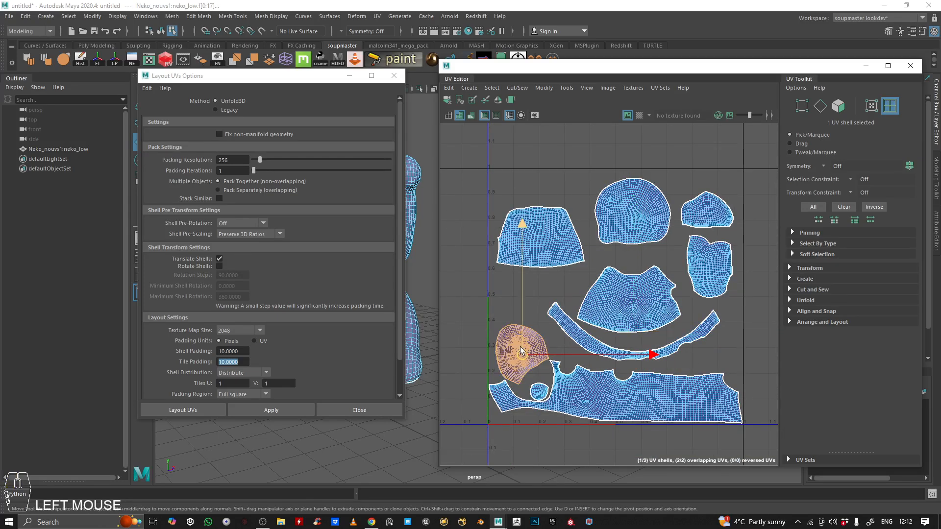
Shift the belly shell and the small round shell up so they sit clear of the body shell.
click(582, 392)
scroll(591, 378, up, 4)
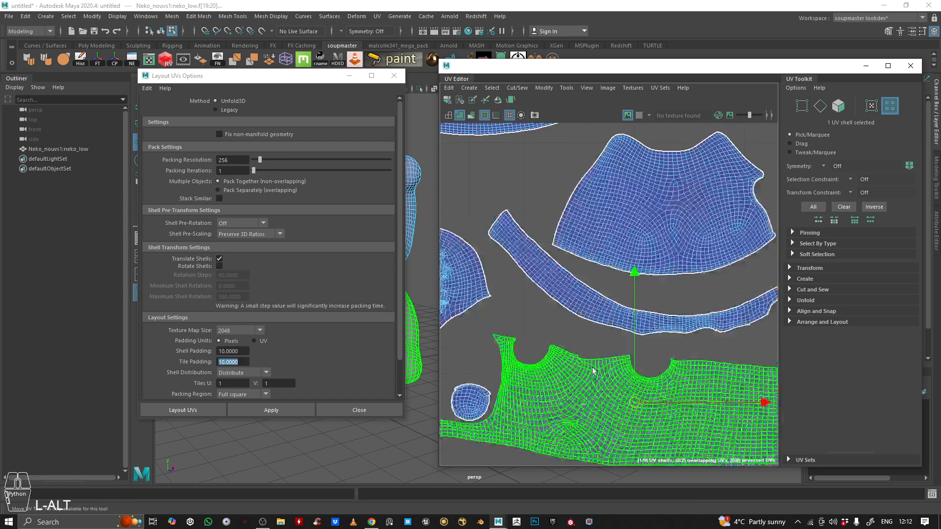
alt+middle_drag(590, 375, 661, 327)
click(543, 352)
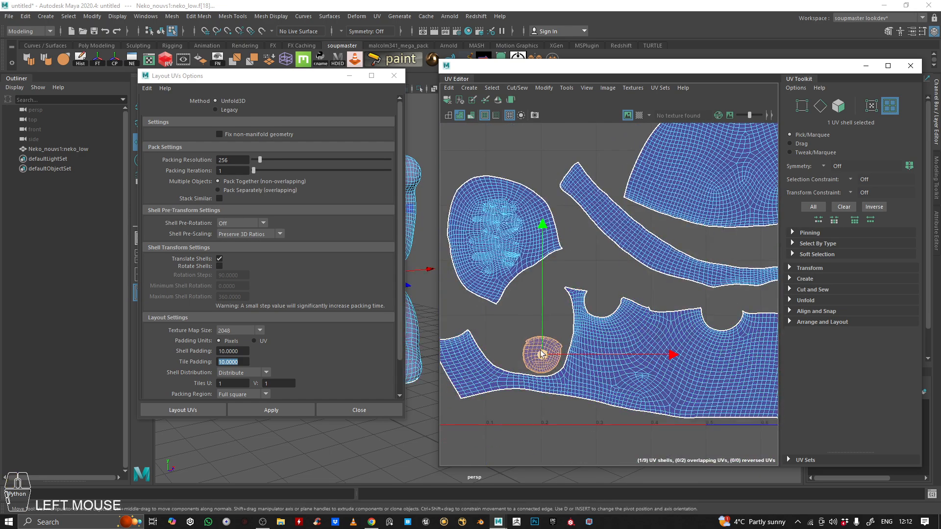
Select all nine rearranged UV shells and close the Layout UVs options.
scroll(532, 327, down, 6)
alt+middle_drag(643, 254, 725, 270)
drag(544, 206, 704, 365)
scroll(686, 357, up, 2)
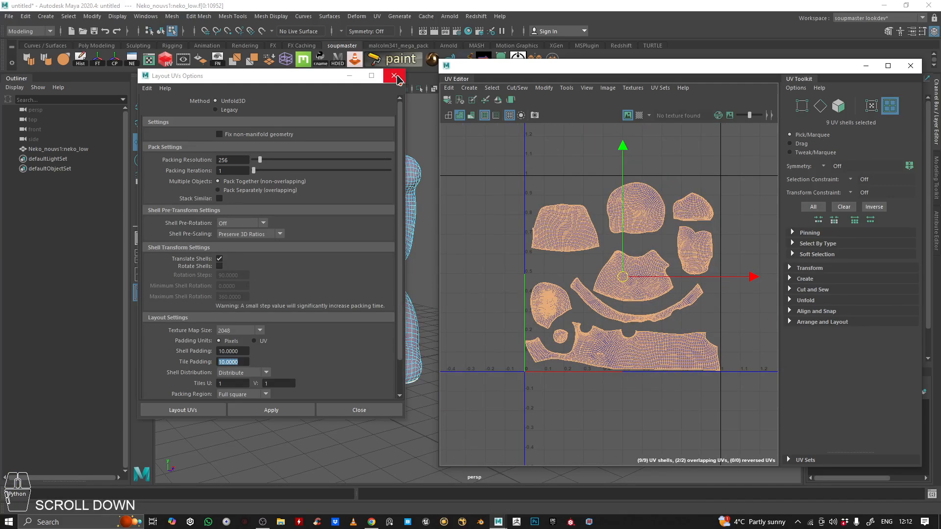
click(393, 75)
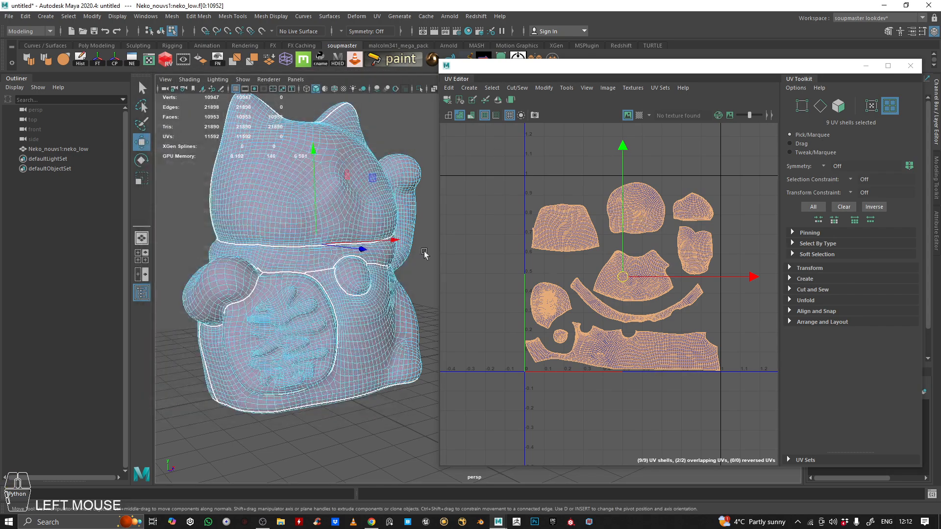
Turn on the checker map and examine its pattern on the cat's head, collar, arms and belly from several sides.
click(639, 115)
alt+drag(275, 275, 318, 277)
alt+middle_drag(317, 278, 246, 311)
alt+drag(246, 311, 330, 293)
alt+right_drag(329, 293, 413, 331)
alt+middle_drag(413, 331, 402, 262)
alt+drag(279, 272, 364, 286)
alt+middle_drag(191, 277, 342, 274)
alt+drag(342, 275, 401, 263)
alt+middle_drag(402, 263, 407, 147)
alt+drag(287, 343, 309, 347)
alt+right_drag(402, 288, 87, 407)
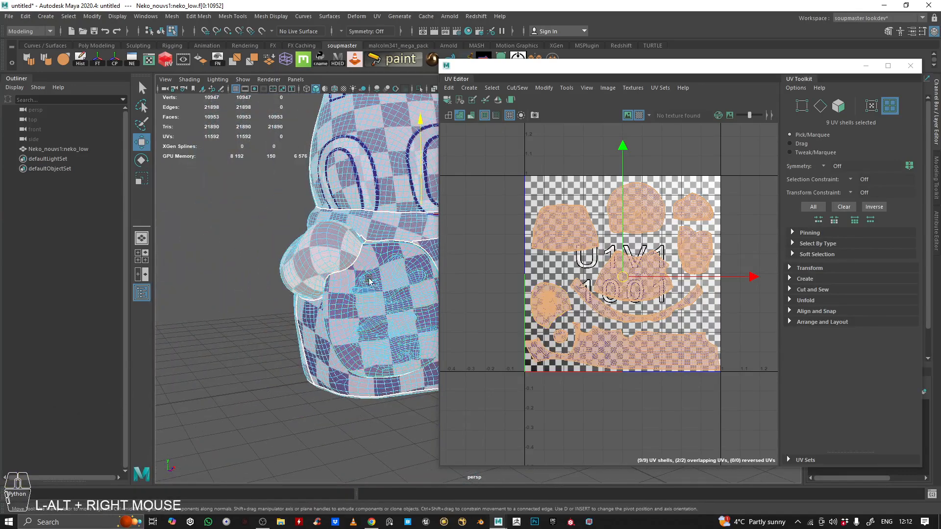
Leave UV shell selection for object mode and deselect the cat model.
alt+right_drag(382, 279, 338, 294)
alt+drag(338, 294, 305, 168)
alt+middle_drag(304, 168, 264, 337)
alt+drag(265, 337, 330, 309)
right_drag(353, 258, 398, 232)
click(361, 177)
drag(292, 187, 435, 398)
click(286, 304)
Select the whole cat model again and turn off the checker map.
alt+right_drag(286, 304, 349, 307)
alt+right_drag(279, 299, 337, 289)
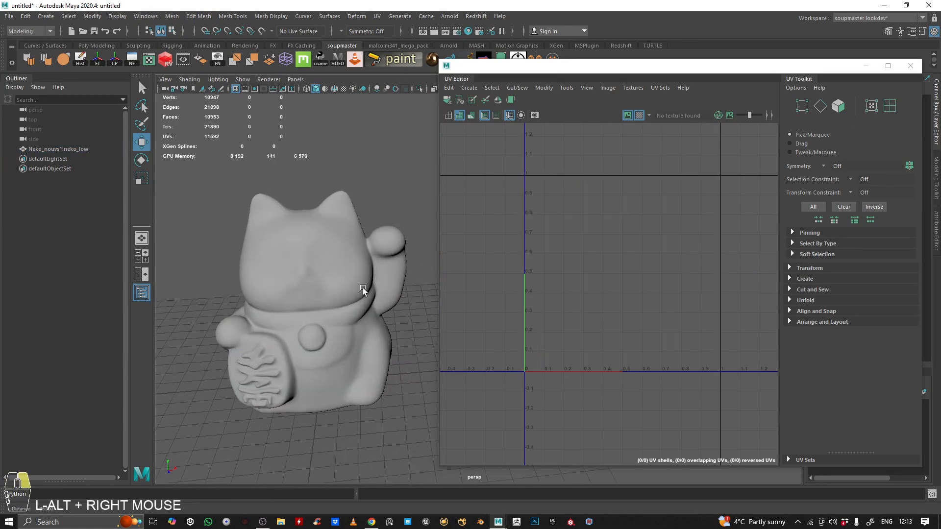
alt+middle_drag(338, 289, 337, 303)
alt+right_drag(337, 303, 422, 309)
alt+middle_drag(422, 309, 260, 233)
alt+right_drag(260, 234, 283, 243)
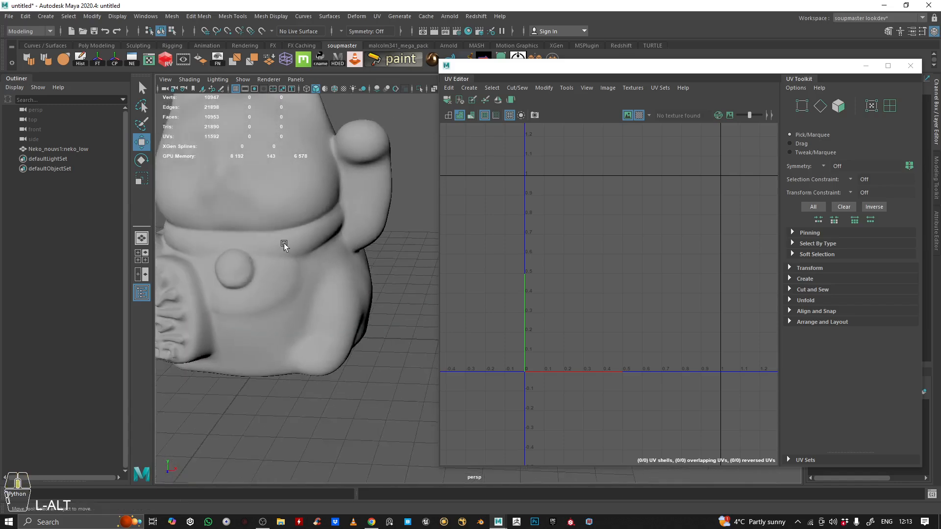
alt+middle_drag(284, 243, 361, 297)
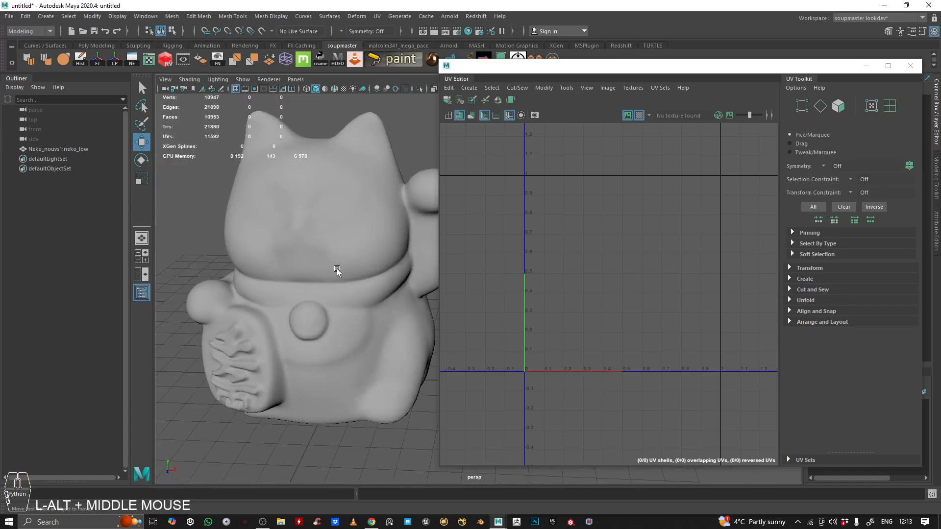
click(352, 216)
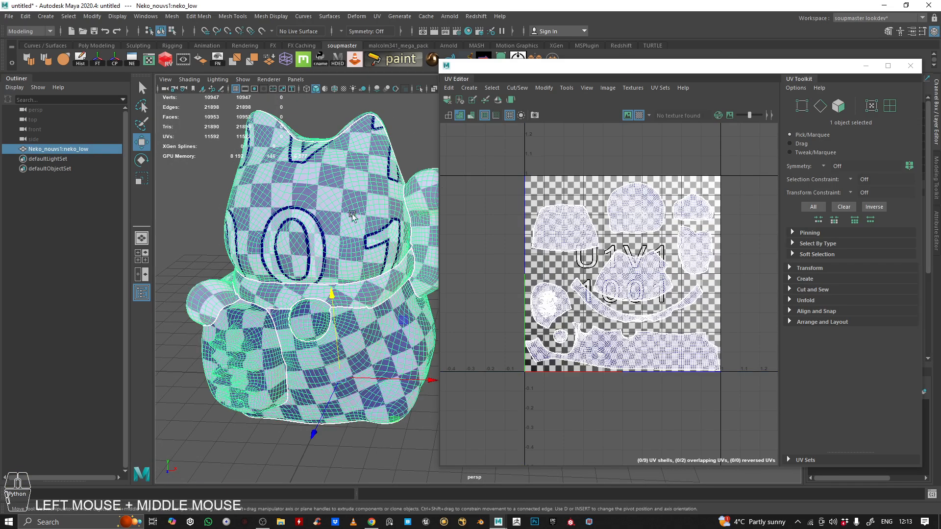
click(639, 114)
Examine the UV seams close up around the cat's ears, head and raised arm.
alt+middle_drag(275, 251, 315, 284)
alt+right_drag(315, 284, 362, 296)
alt+drag(361, 296, 309, 290)
alt+right_drag(309, 291, 358, 351)
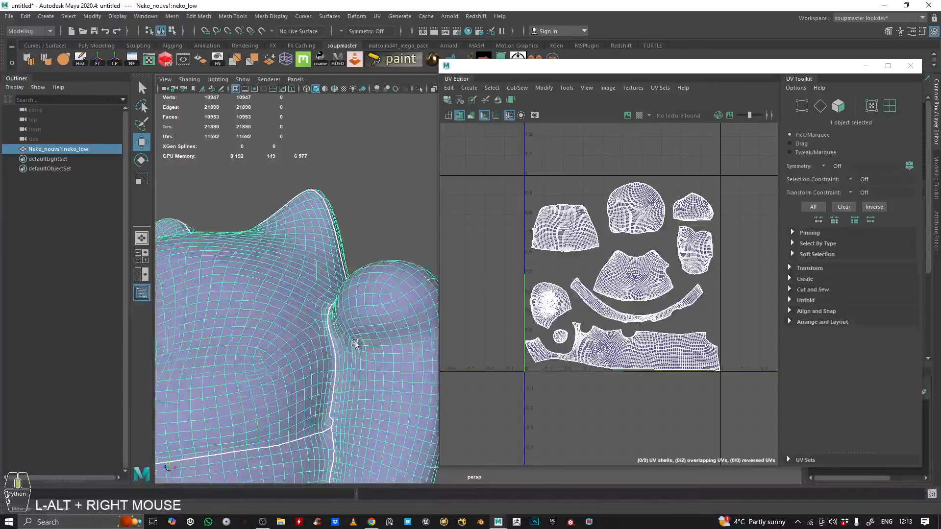
alt+middle_drag(357, 350, 374, 260)
alt+drag(374, 260, 372, 338)
alt+right_drag(372, 339, 338, 359)
alt+drag(338, 359, 164, 300)
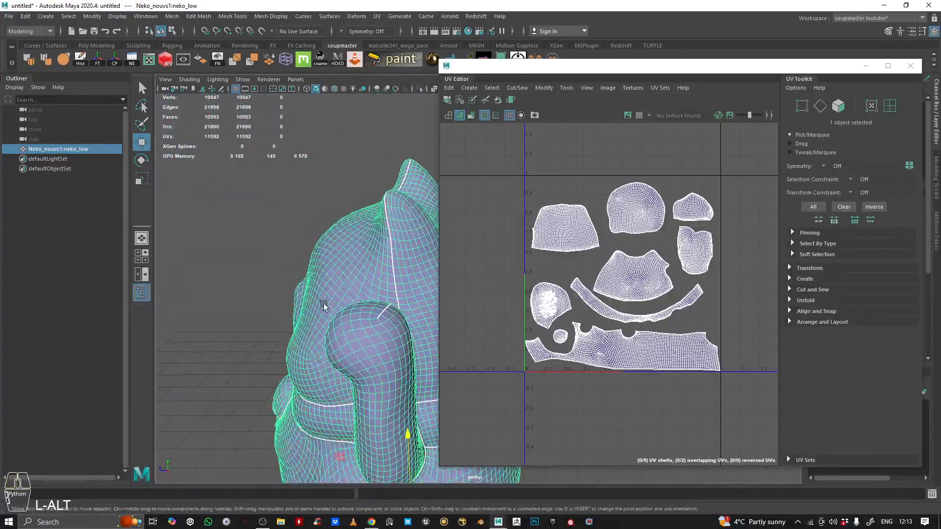
alt+drag(337, 301, 288, 343)
alt+right_drag(288, 343, 397, 380)
alt+middle_drag(397, 380, 330, 266)
alt+drag(329, 266, 365, 258)
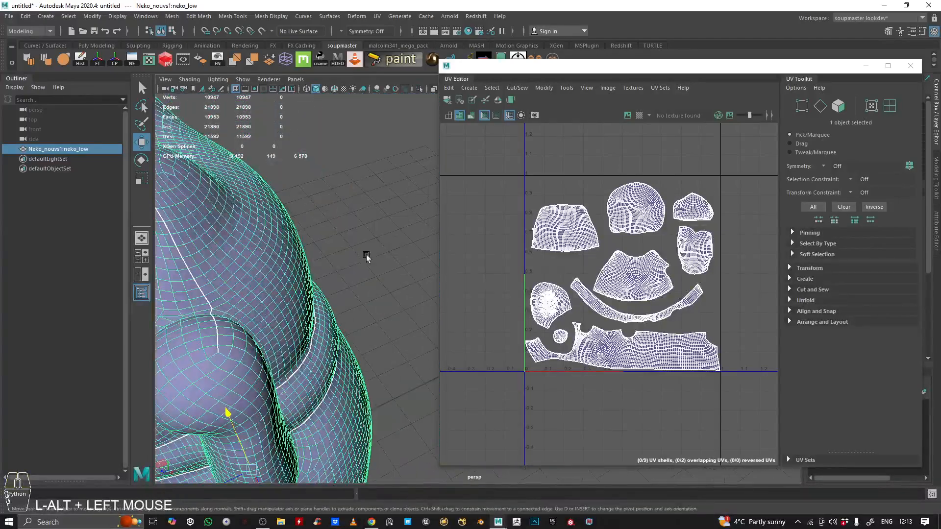
alt+right_drag(366, 258, 211, 275)
alt+drag(210, 276, 330, 236)
alt+right_drag(319, 248, 235, 253)
alt+drag(235, 253, 271, 265)
alt+right_drag(270, 264, 368, 141)
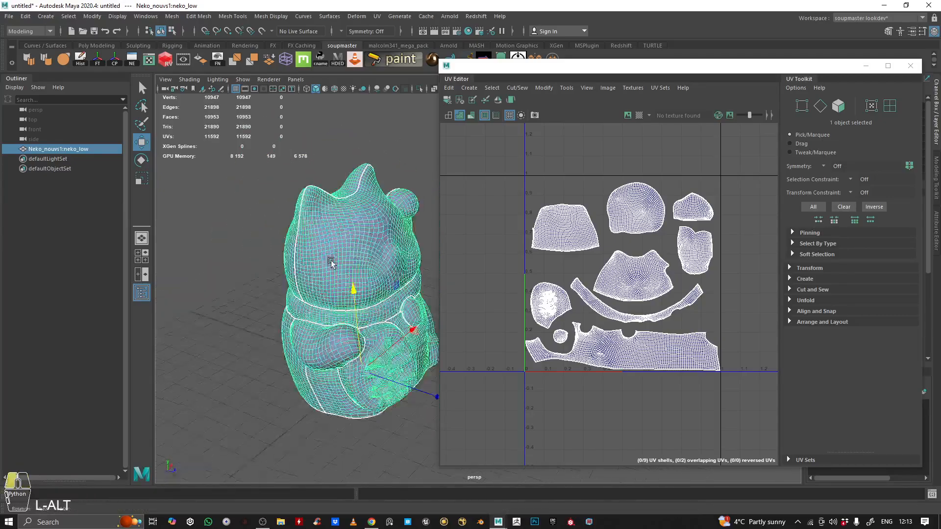
Examine the seam lines on the collar, raised arm and body from the front and sides of the whole cat.
alt+right_drag(305, 272, 316, 287)
alt+middle_drag(316, 287, 329, 299)
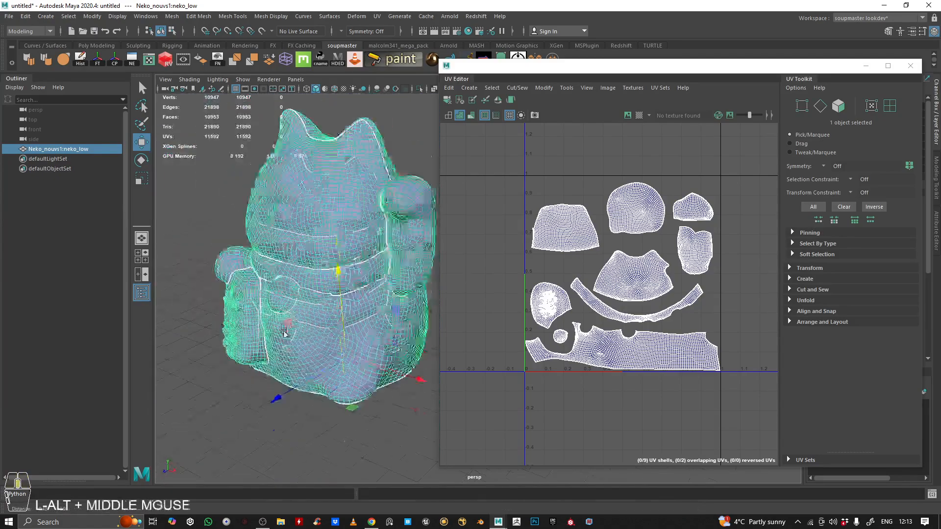
alt+right_drag(311, 329, 376, 258)
alt+drag(333, 267, 252, 262)
alt+middle_drag(287, 312, 288, 284)
alt+drag(288, 283, 288, 253)
alt+drag(373, 319, 345, 292)
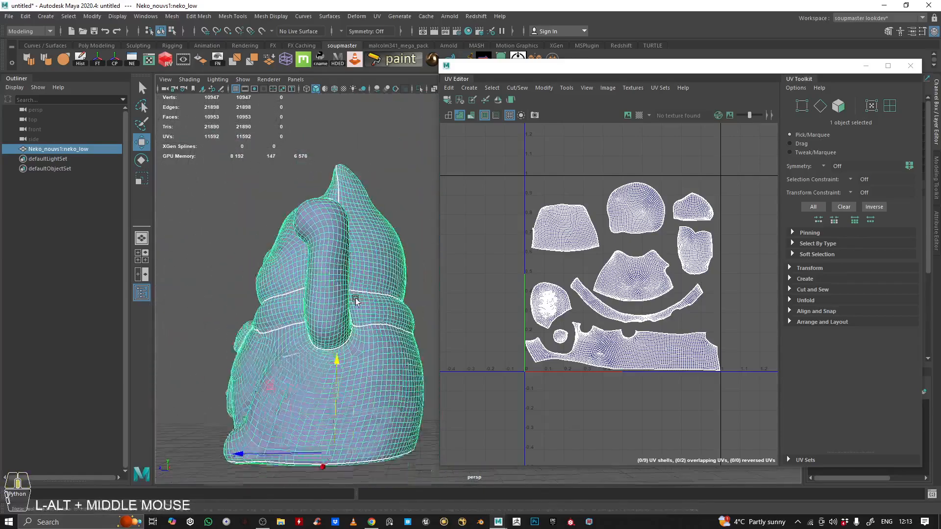
alt+middle_drag(344, 292, 378, 282)
alt+drag(378, 283, 296, 289)
alt+right_drag(296, 290, 258, 278)
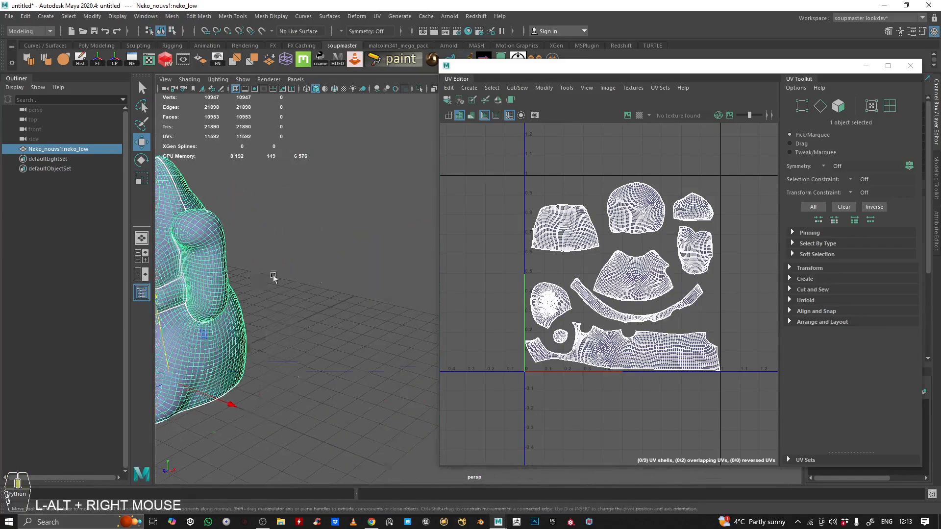
alt+middle_drag(258, 279, 389, 266)
alt+right_drag(389, 266, 374, 264)
alt+drag(374, 265, 367, 281)
alt+middle_drag(339, 291, 346, 272)
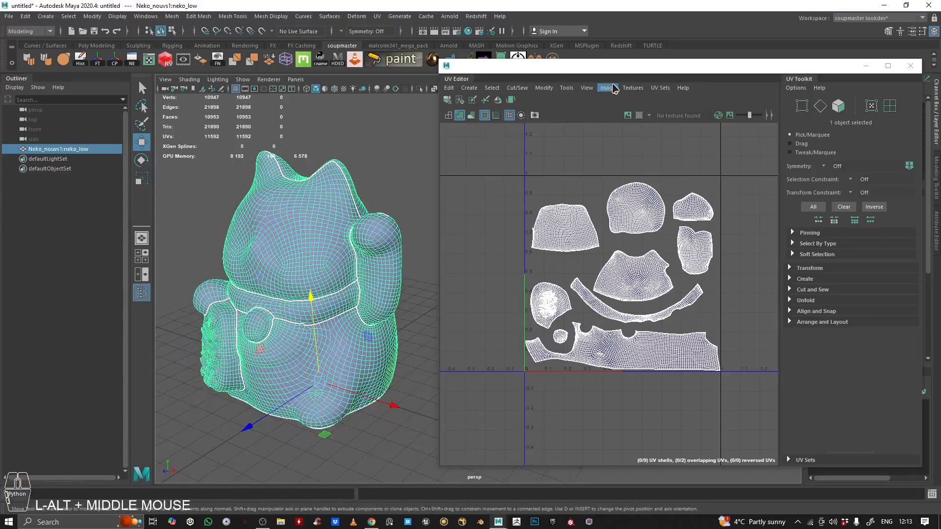
Move the UV Editor window aside to uncover the Channel Box, and reframe the cat in the space beside it.
drag(615, 66, 553, 75)
alt+right_drag(258, 233, 284, 238)
alt+middle_drag(328, 236, 267, 208)
alt+right_drag(294, 224, 296, 225)
alt+middle_drag(296, 226, 304, 228)
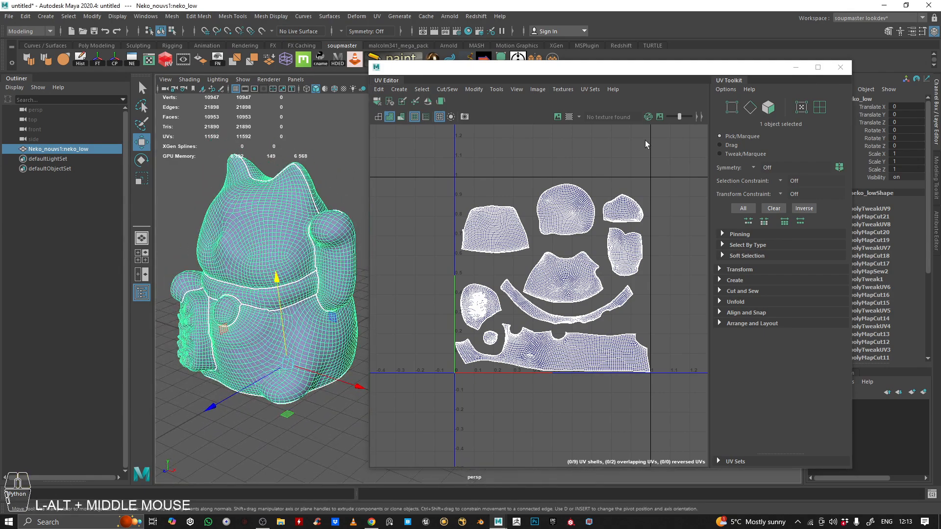